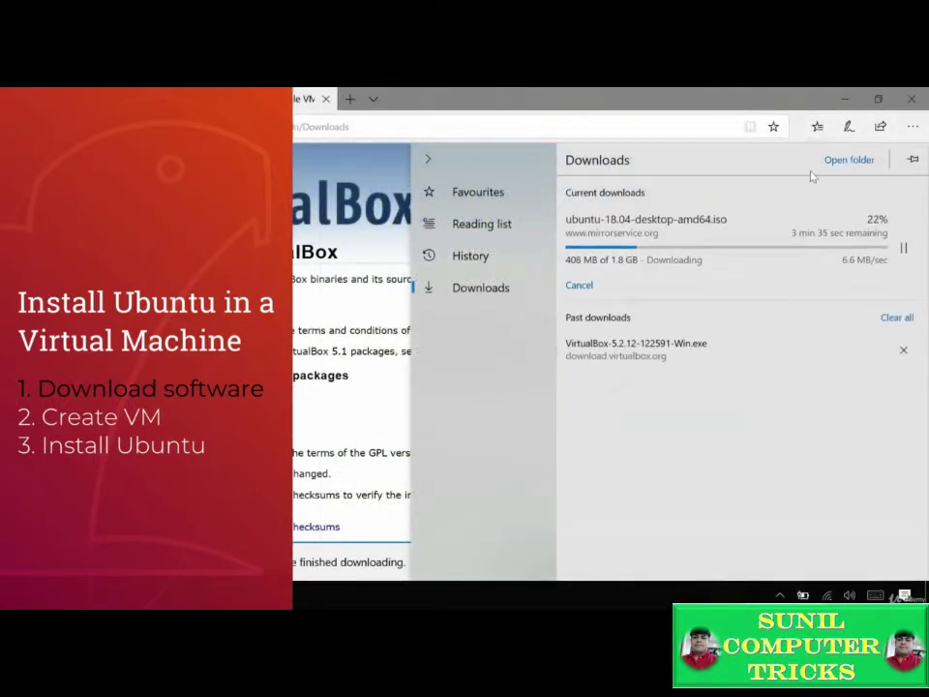
Launch the downloaded VirtualBox-5.2.12-122591-Win installer from the Downloads folder.
click(855, 159)
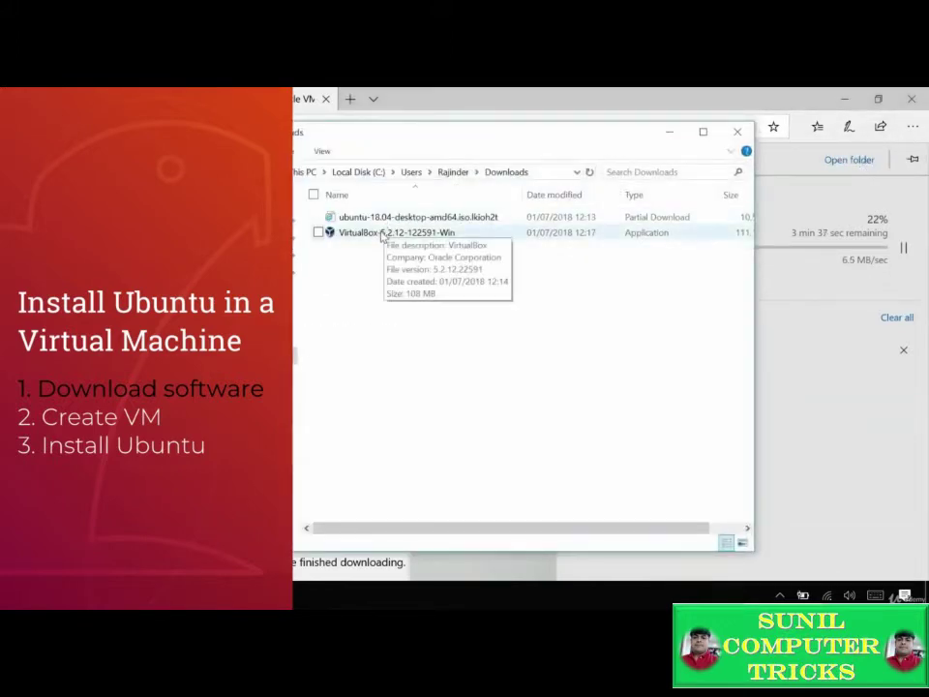
double_click(381, 233)
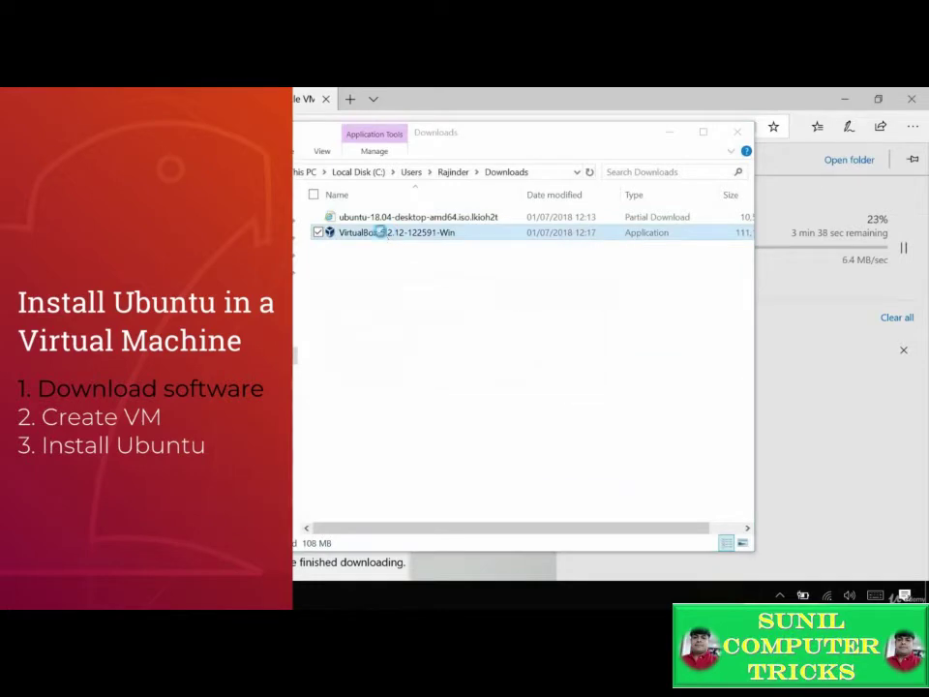
click(737, 132)
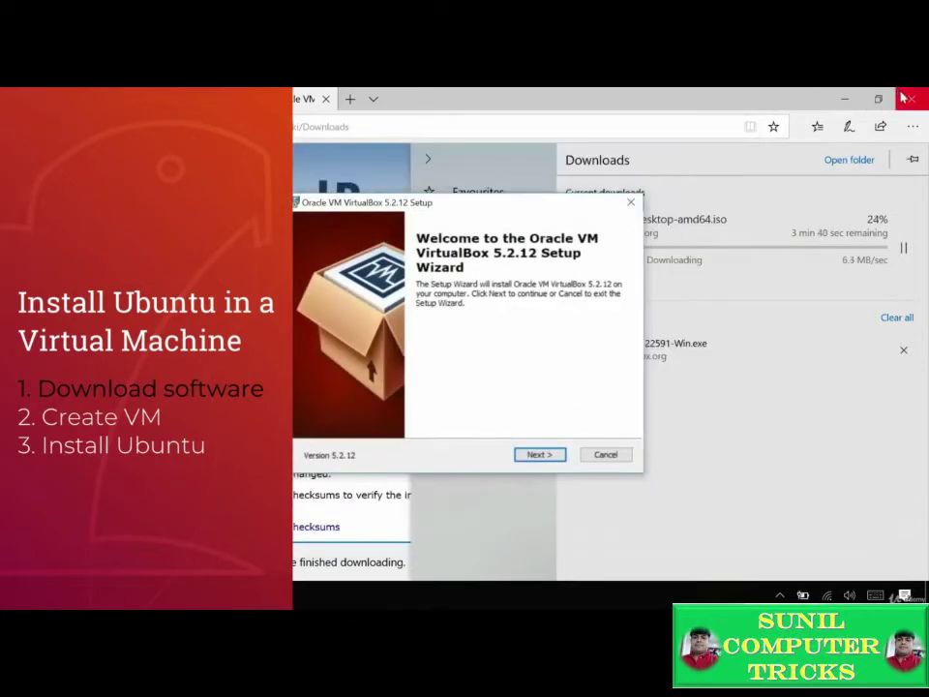
Bring the VirtualBox setup wizard forward and accept the default features and shortcut options.
click(847, 95)
click(847, 95)
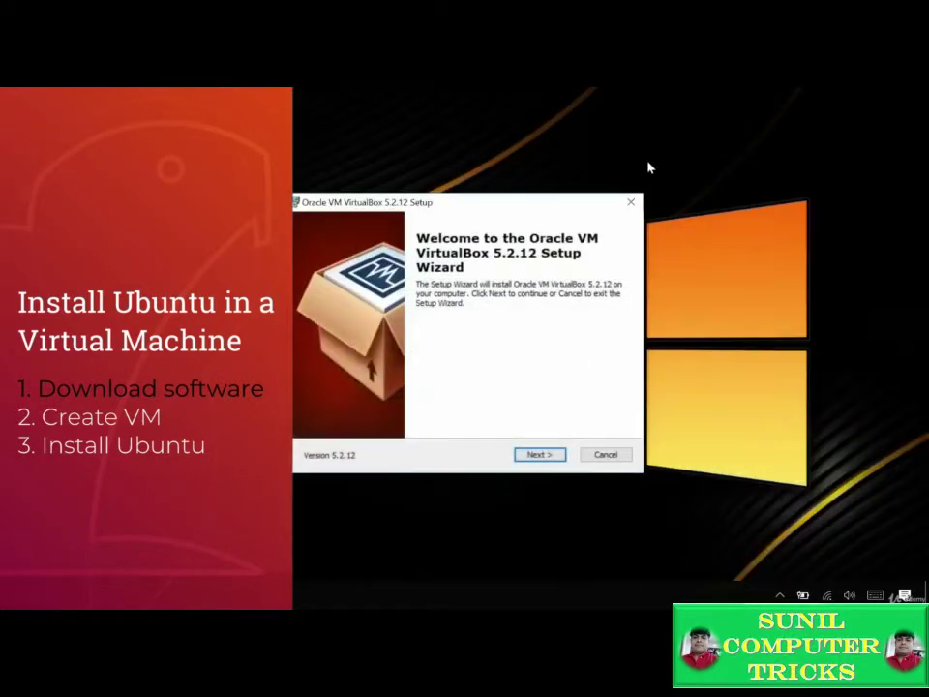
drag(511, 205, 589, 166)
click(615, 418)
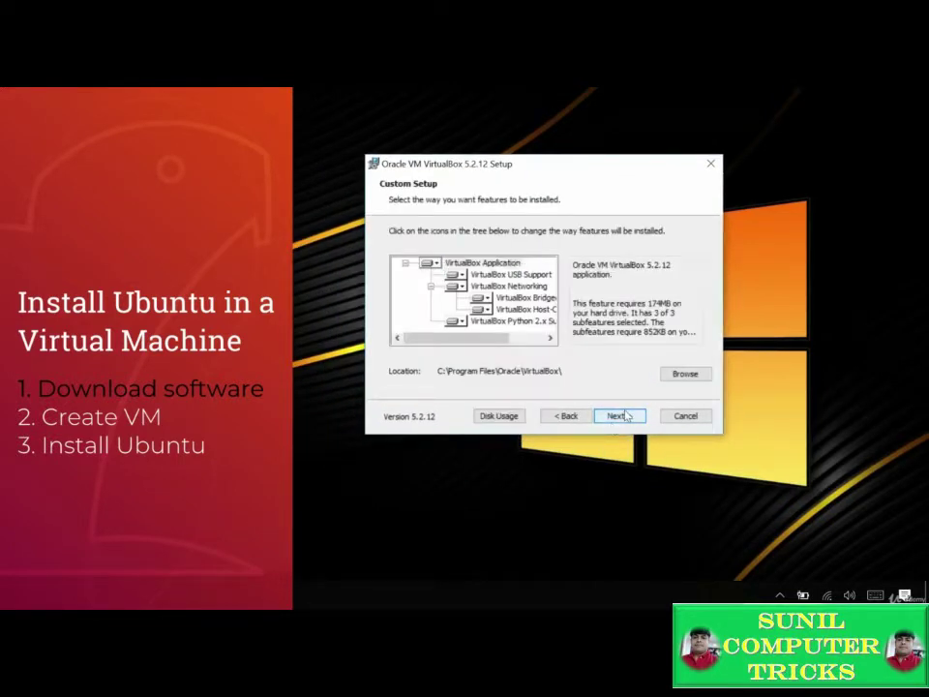
click(624, 416)
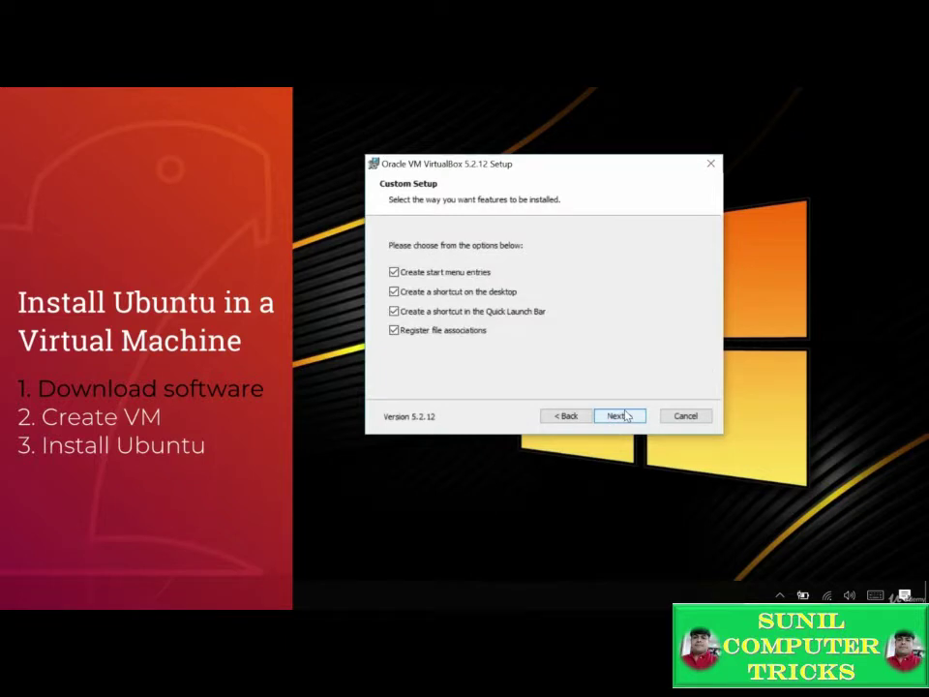
click(626, 416)
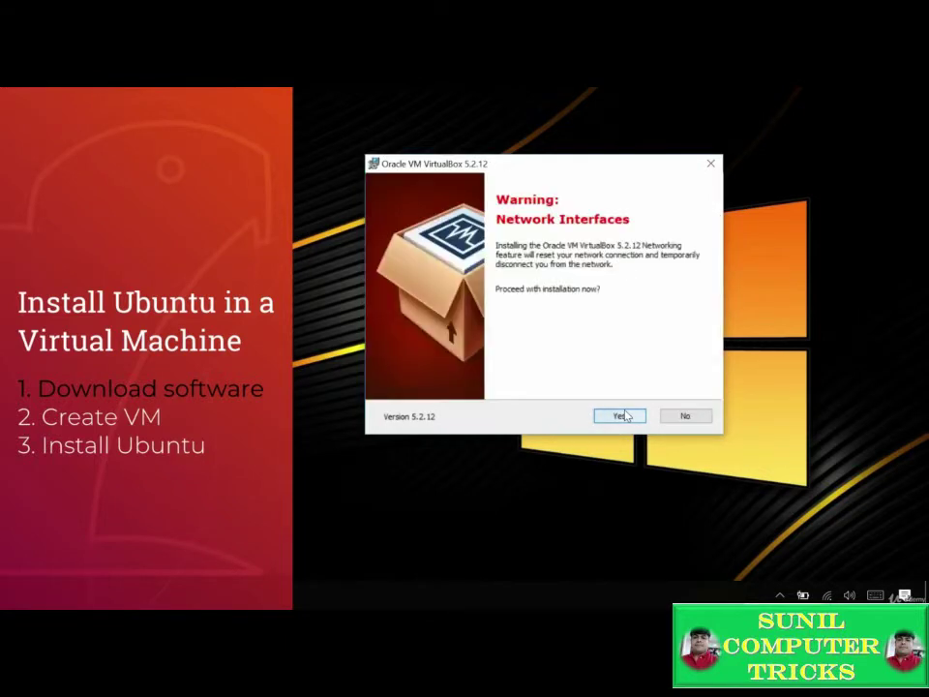
Accept the network warning, approve the UAC and USB driver prompts, and finish installing VirtualBox 5.2.12.
click(626, 417)
click(626, 416)
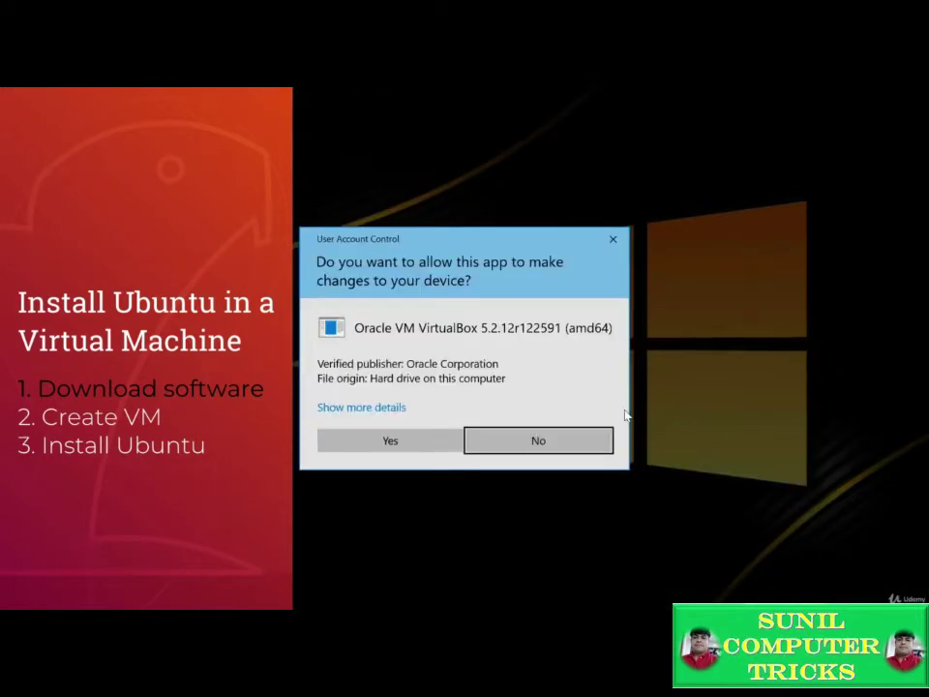
click(389, 441)
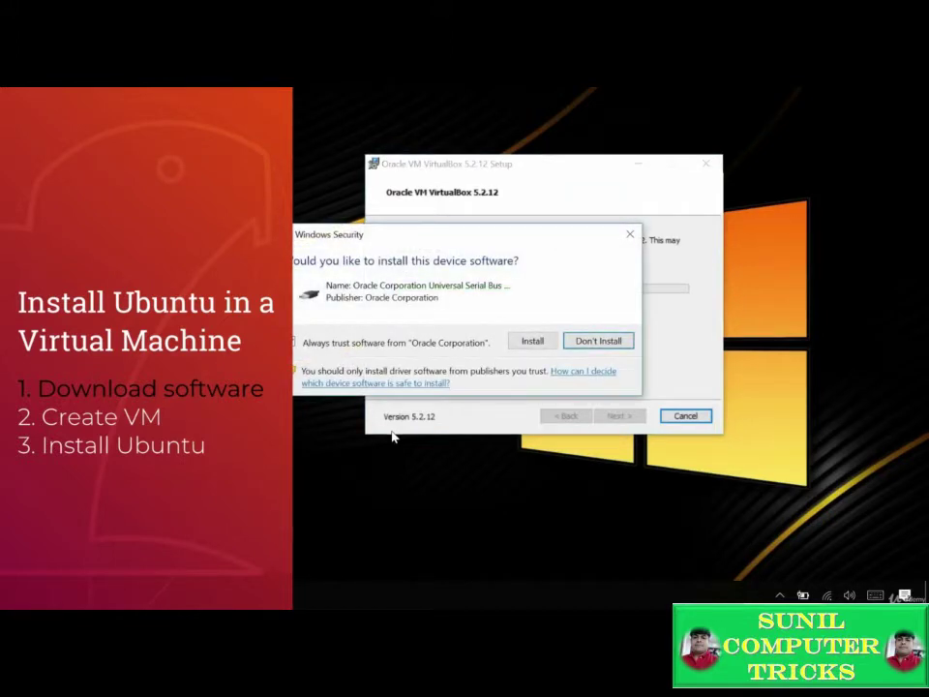
click(532, 341)
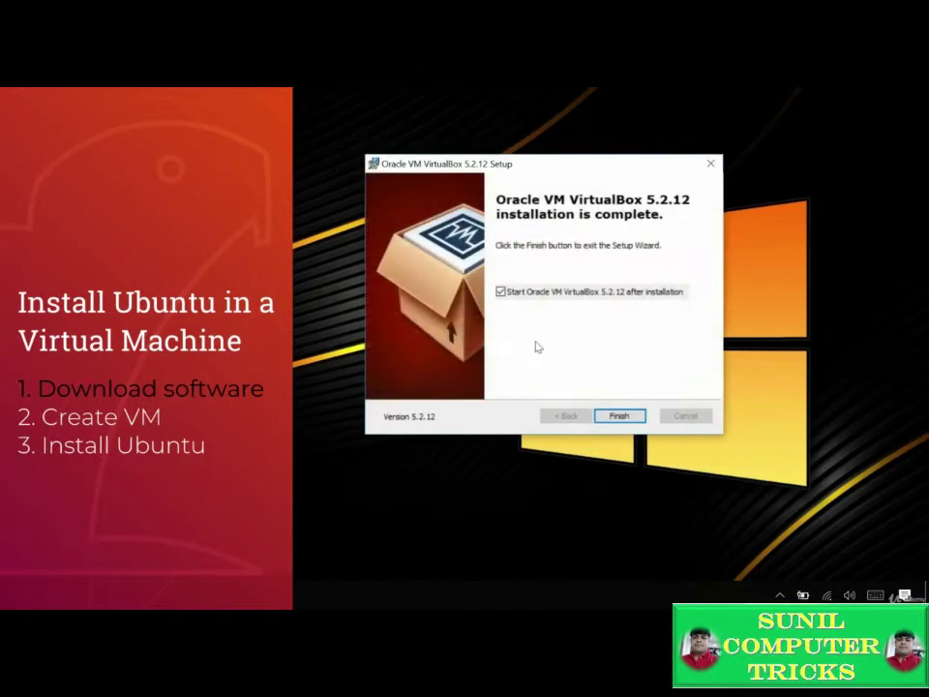
click(620, 416)
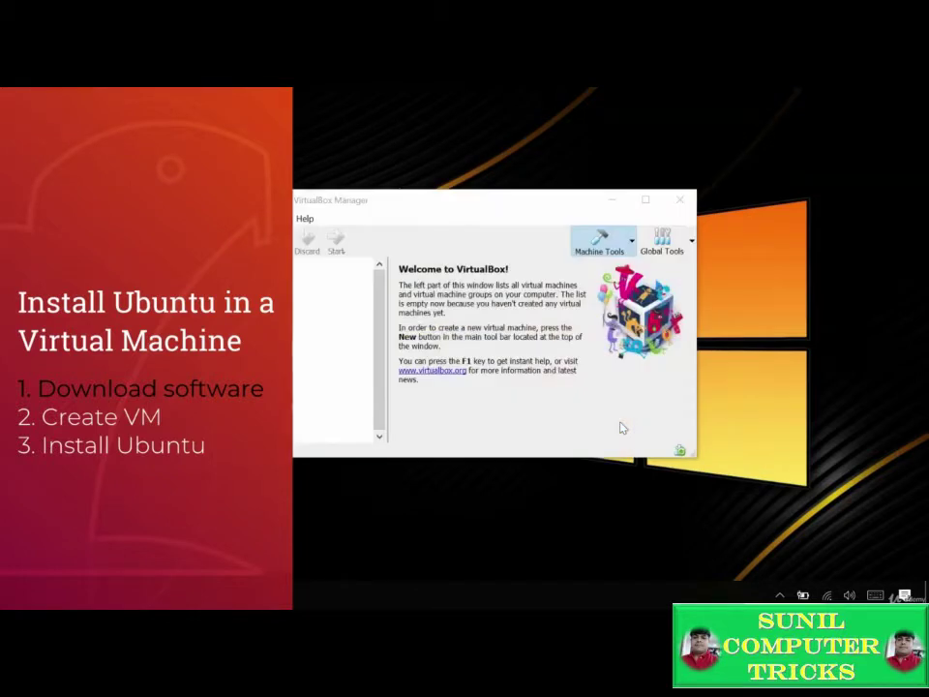
Create a new VM named Ubuntu1804 with 2048 MB of memory.
drag(470, 205, 610, 178)
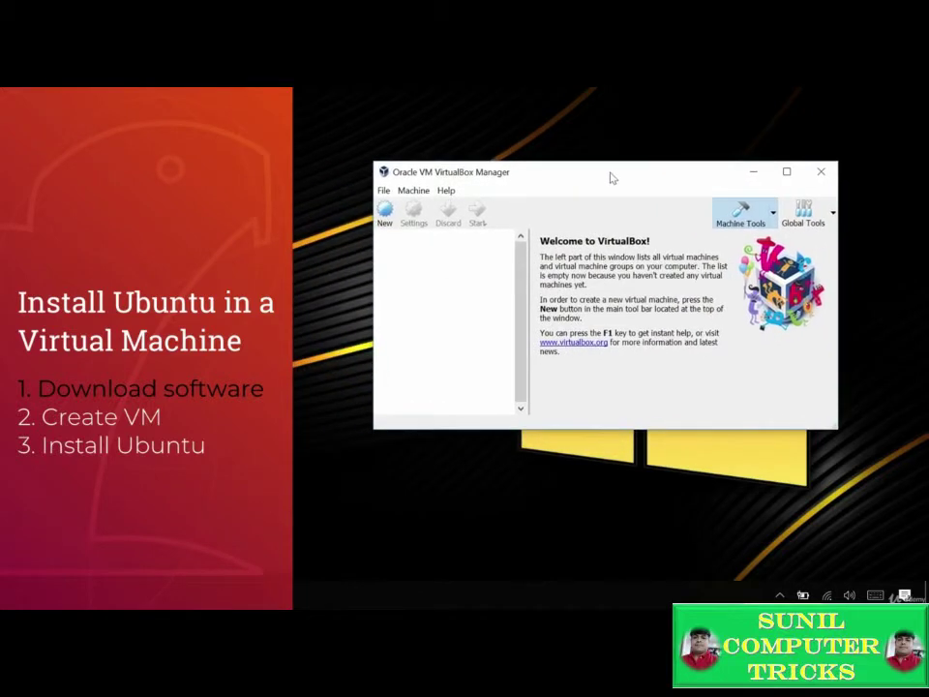
click(385, 212)
text(Ubuntu1804)
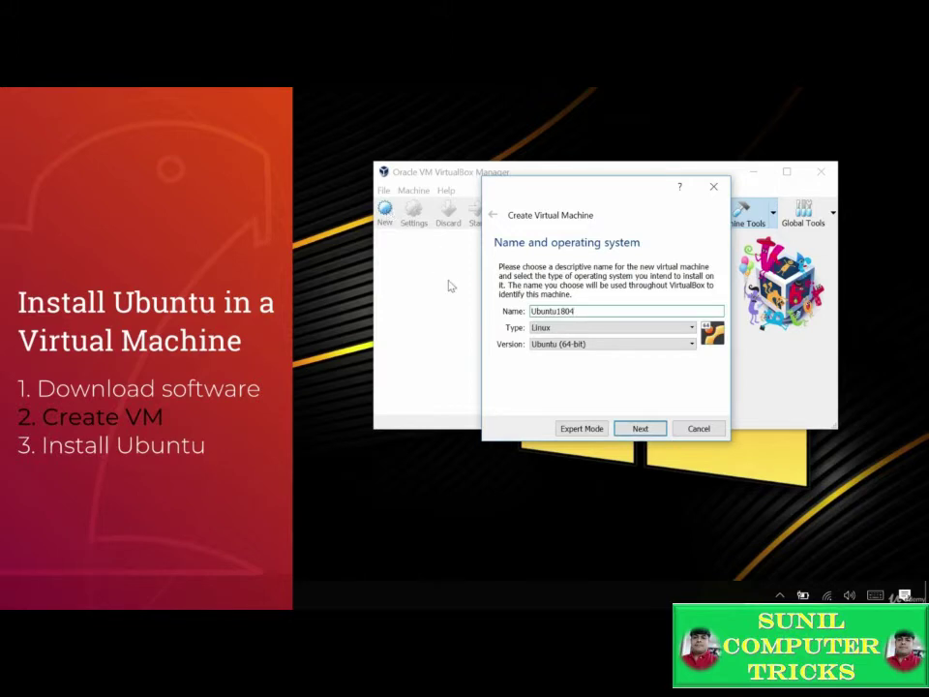
click(643, 429)
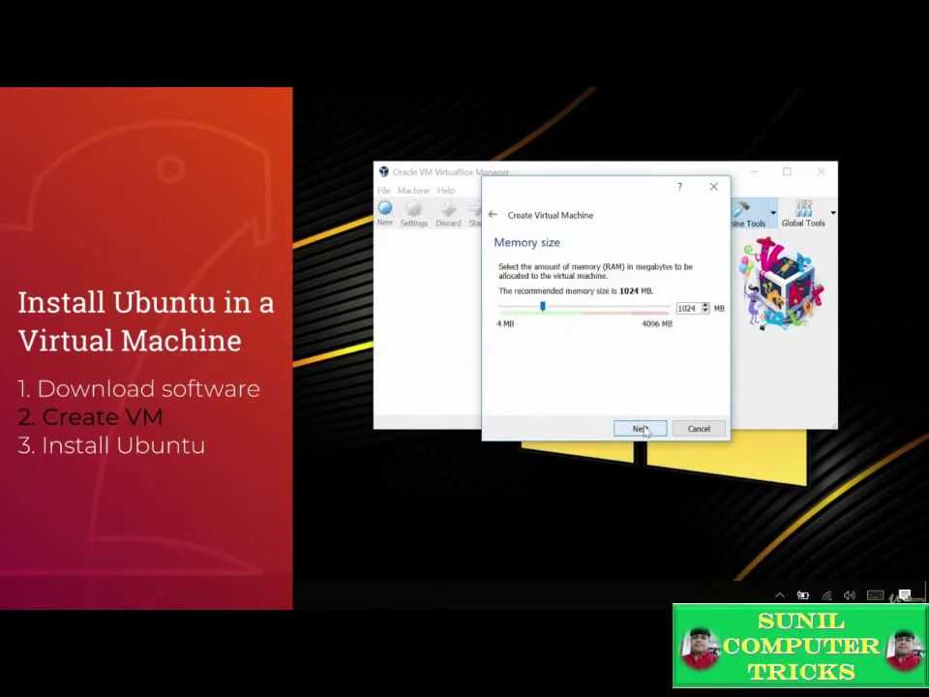
double_click(686, 308)
text(2048)
click(642, 429)
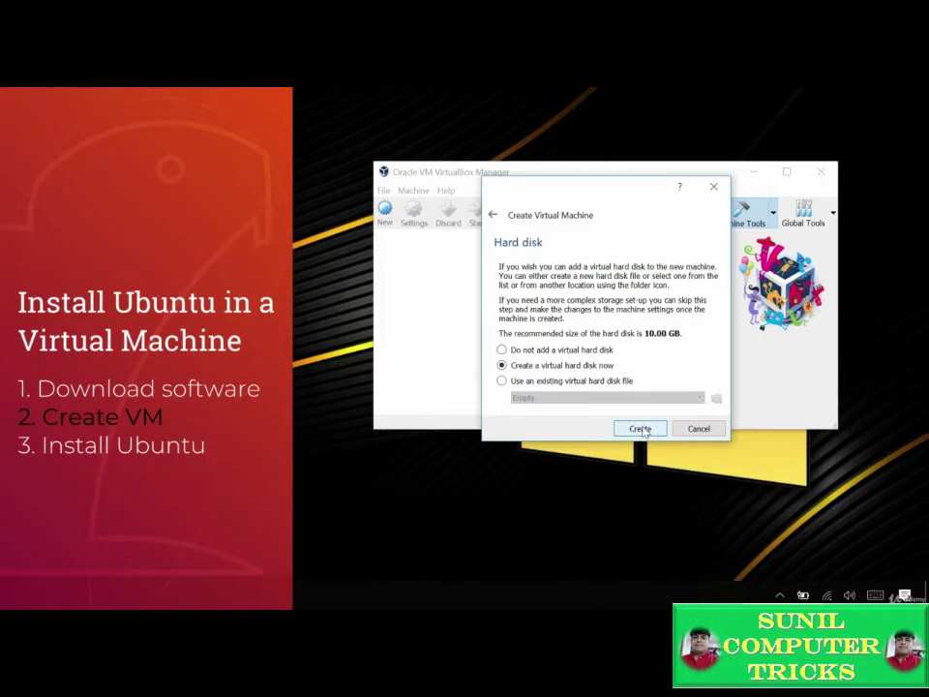
Give it a new 15 GB dynamically allocated VDI hard disk.
click(641, 429)
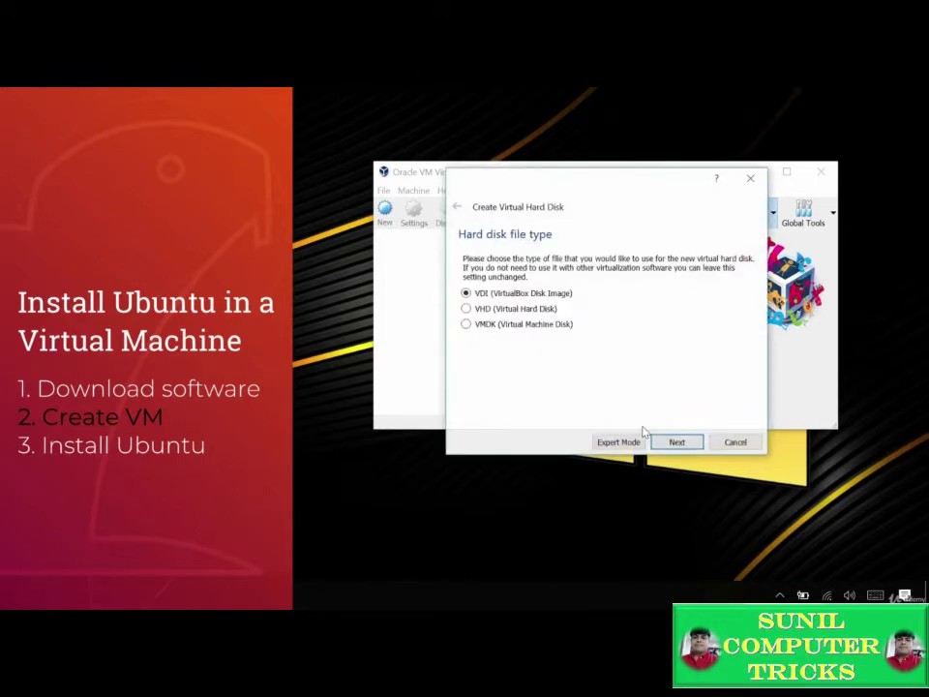
click(675, 441)
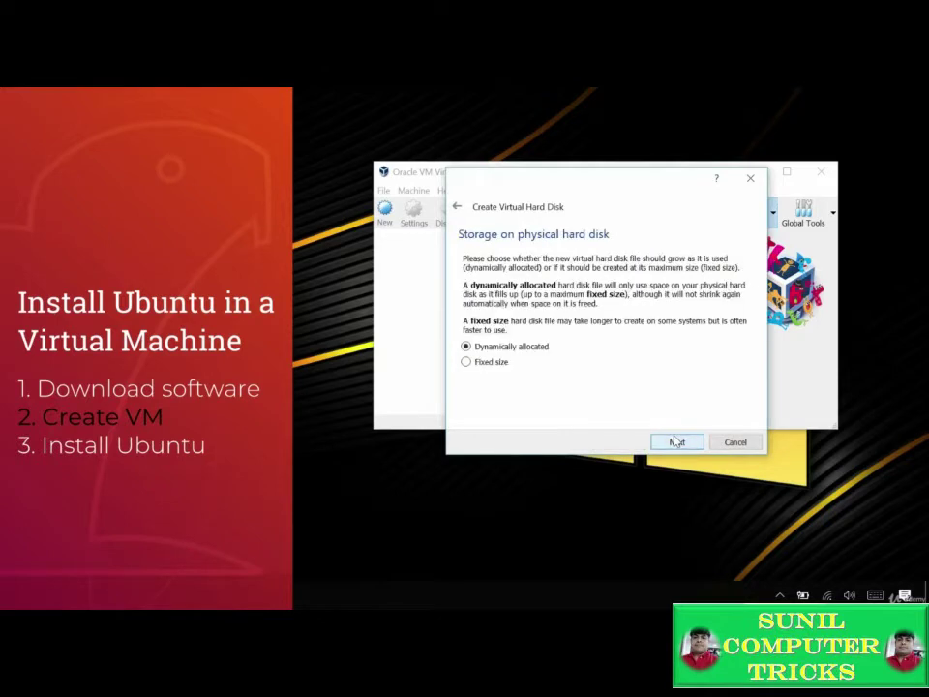
click(676, 441)
double_click(733, 330)
text(15.00 GB)
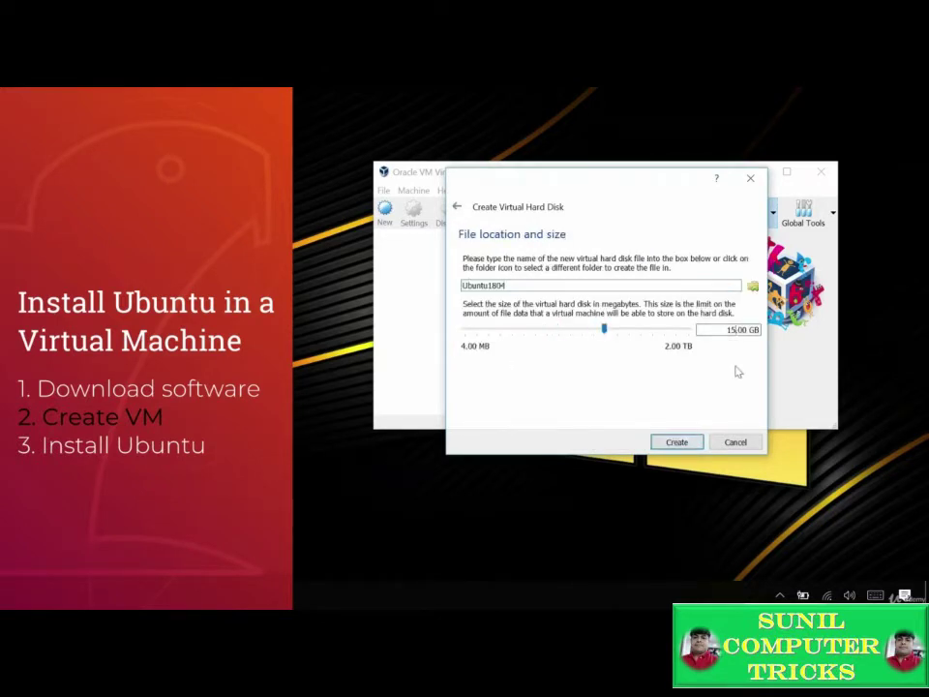
click(678, 442)
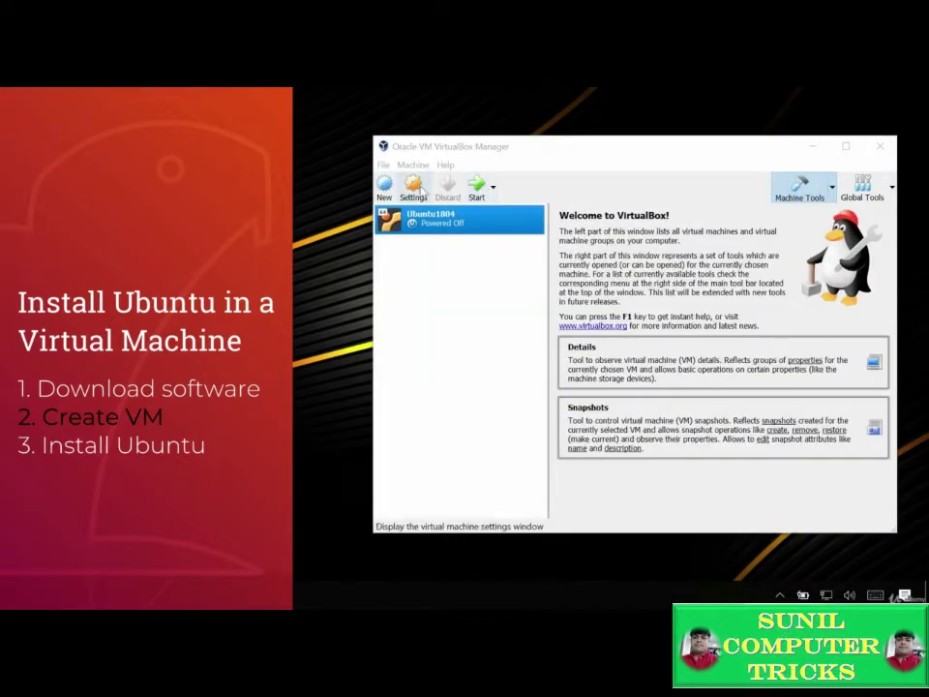
Start Ubuntu1804 booting from ubuntu-18.04-desktop-amd64.iso in the Downloads folder.
click(476, 189)
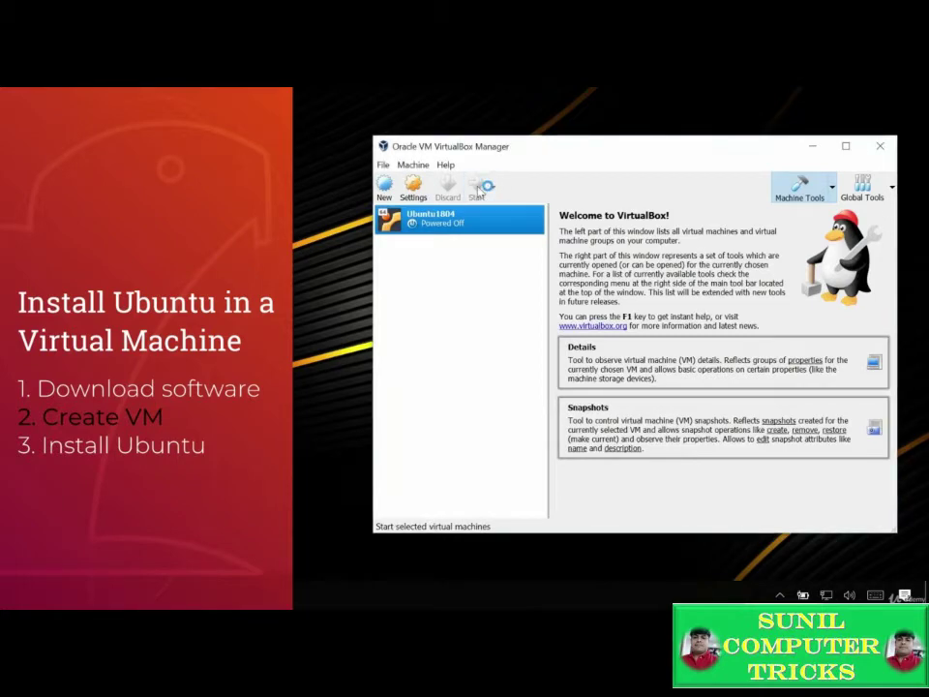
click(813, 146)
click(552, 399)
click(552, 400)
click(570, 400)
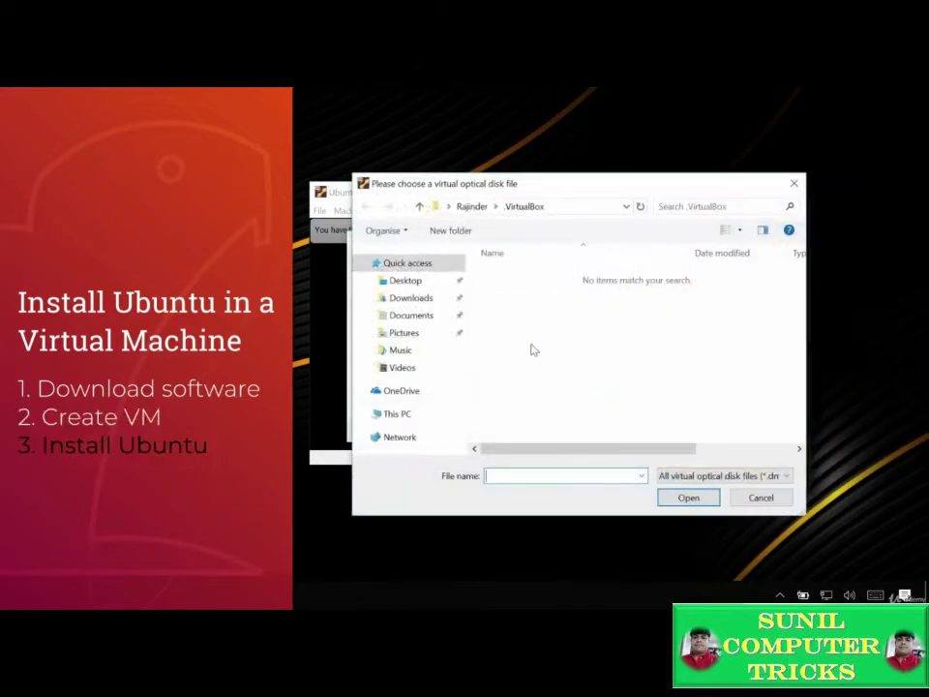
click(424, 302)
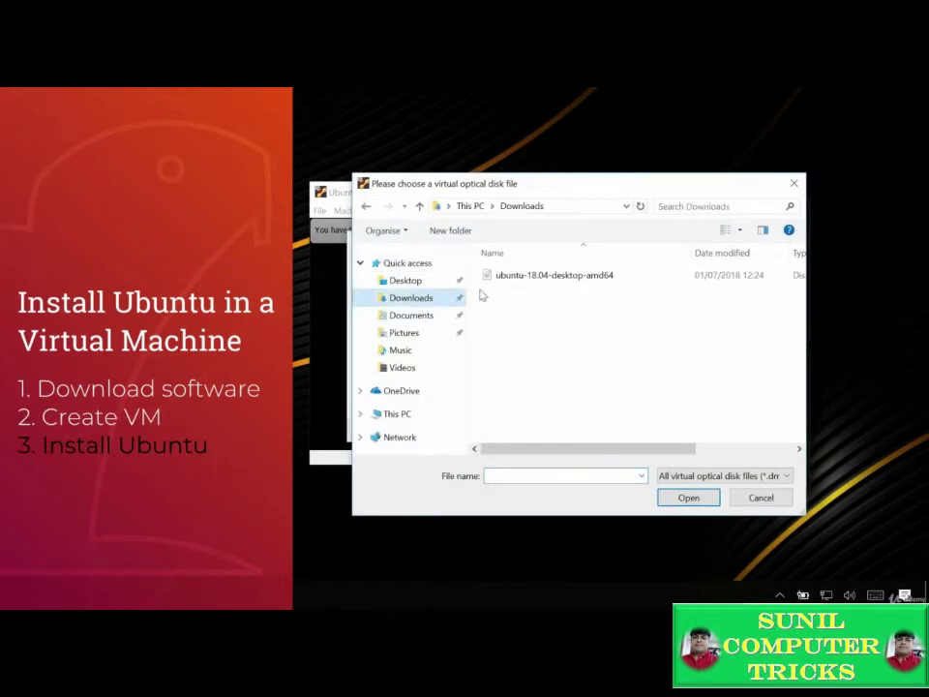
click(531, 281)
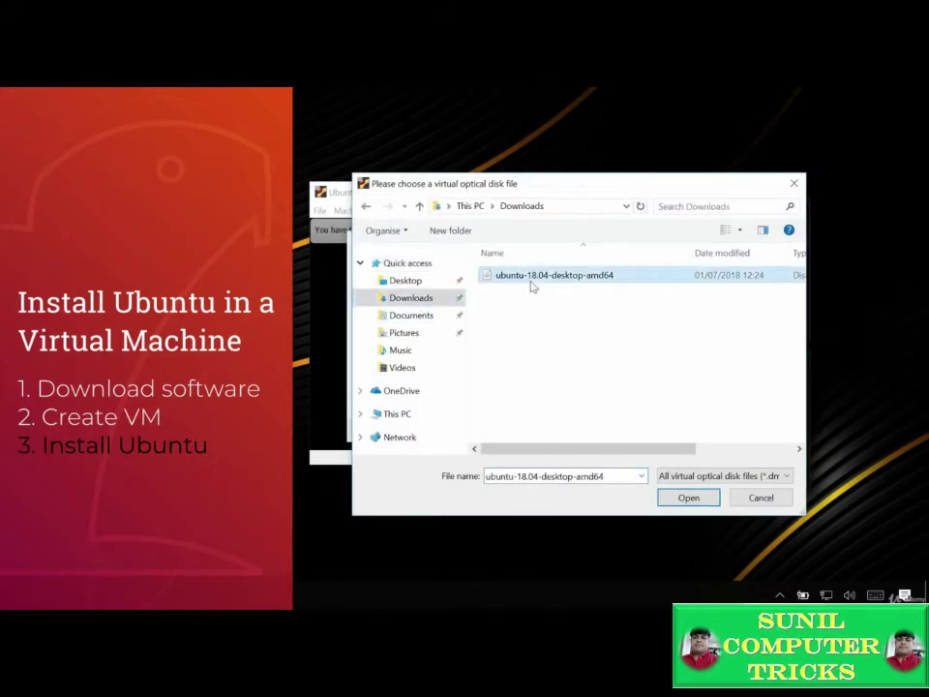
click(688, 499)
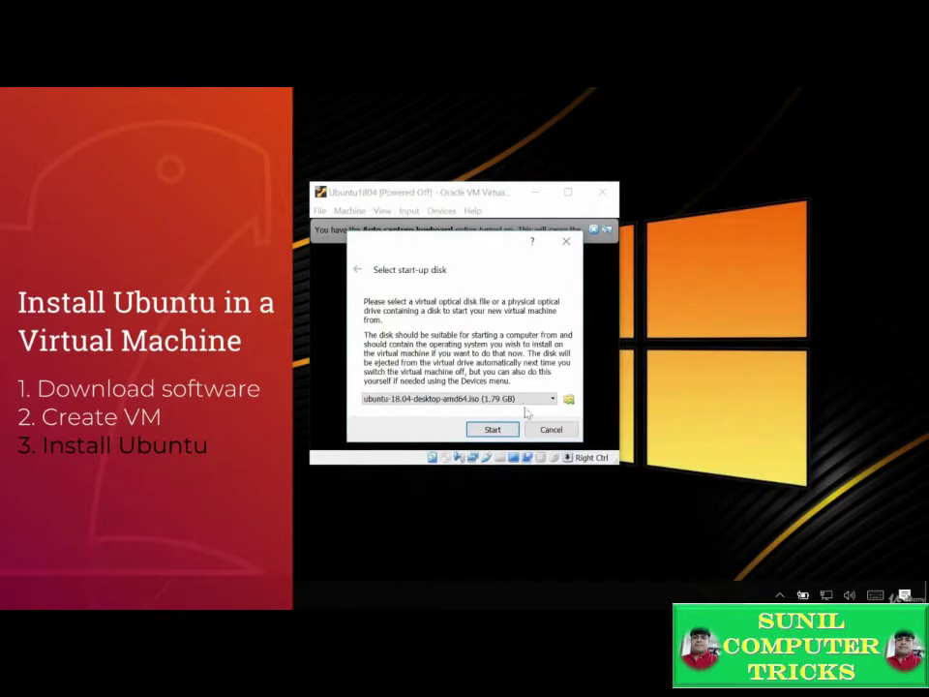
click(492, 430)
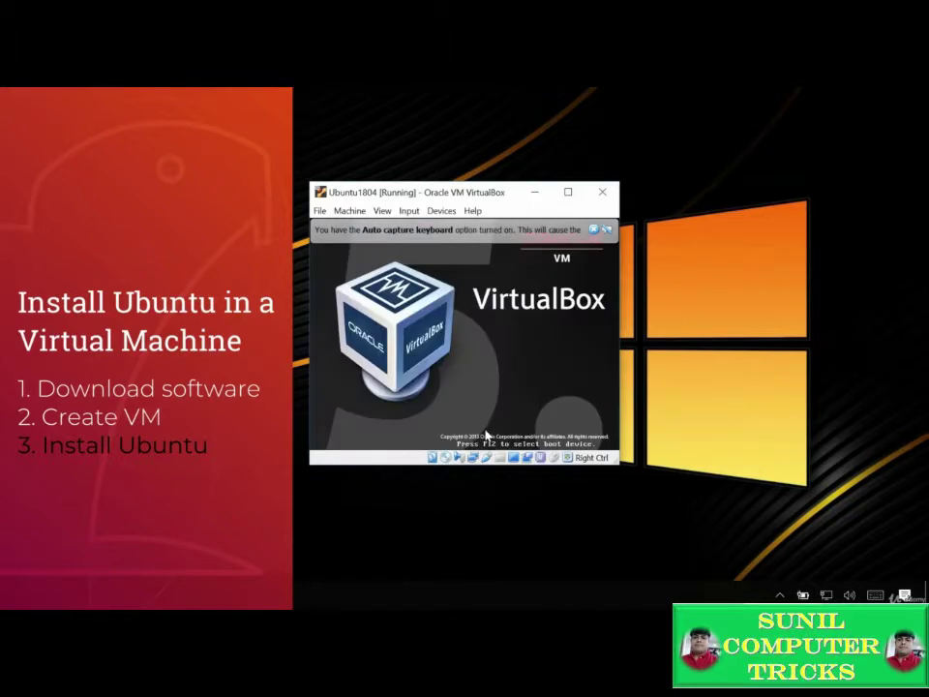
drag(437, 194, 520, 171)
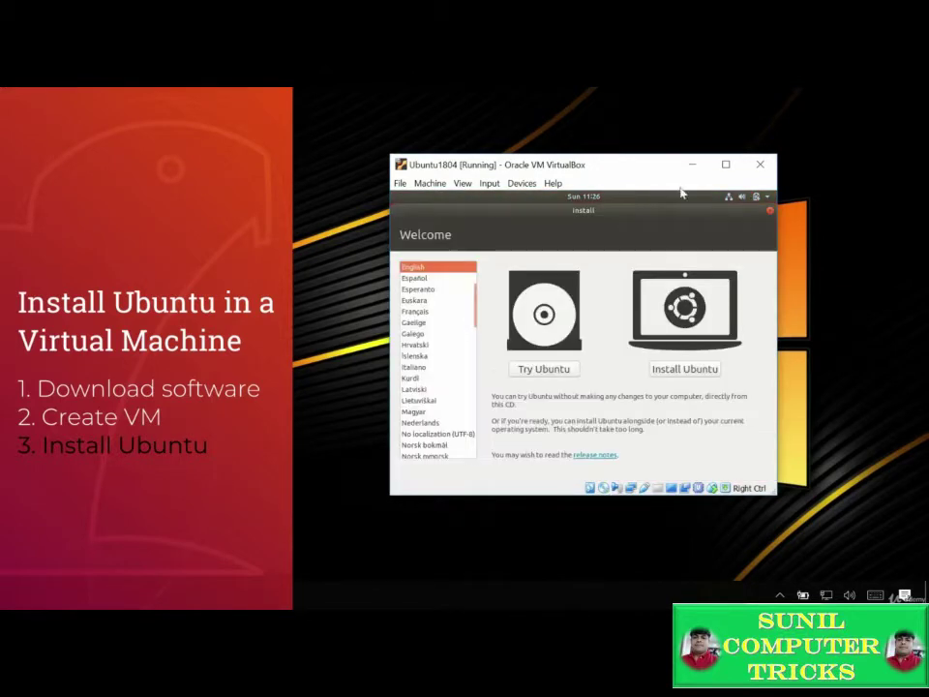
Choose Install Ubuntu with the English (UK) keyboard layout and accept the software options.
click(726, 164)
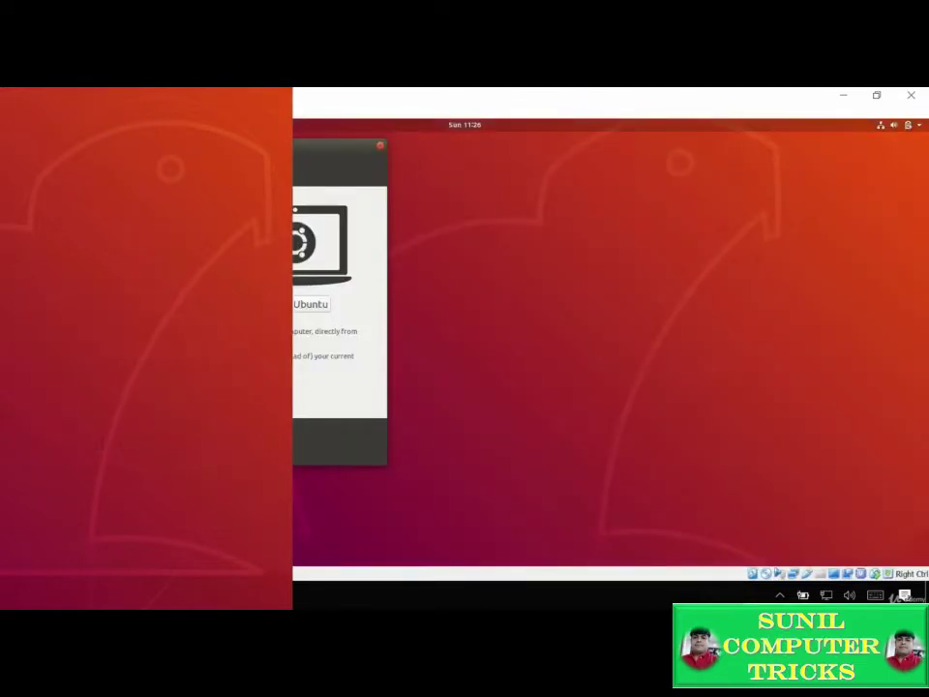
drag(158, 147, 432, 181)
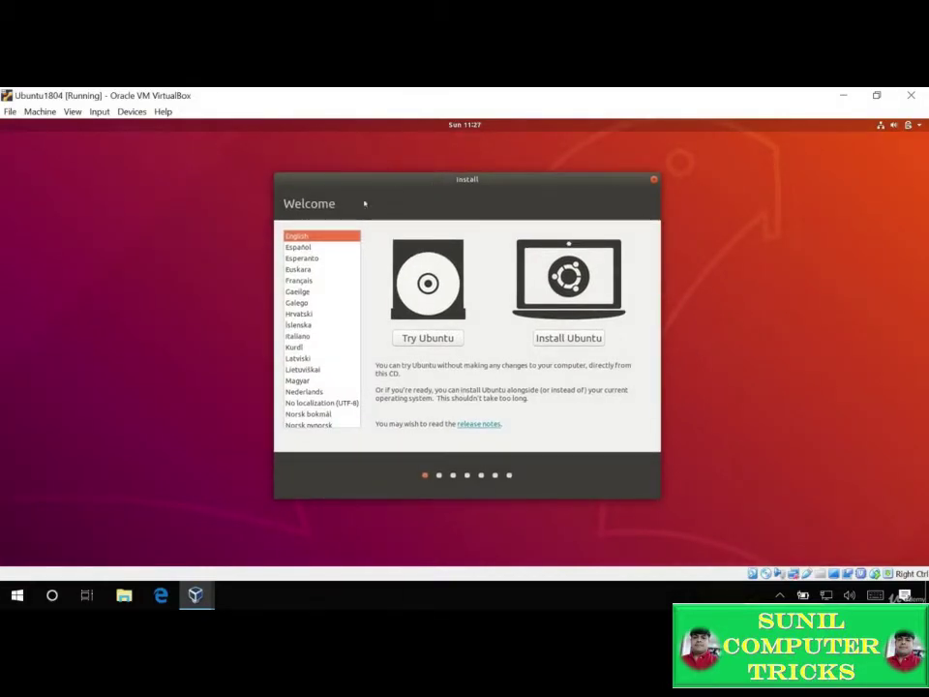
click(581, 363)
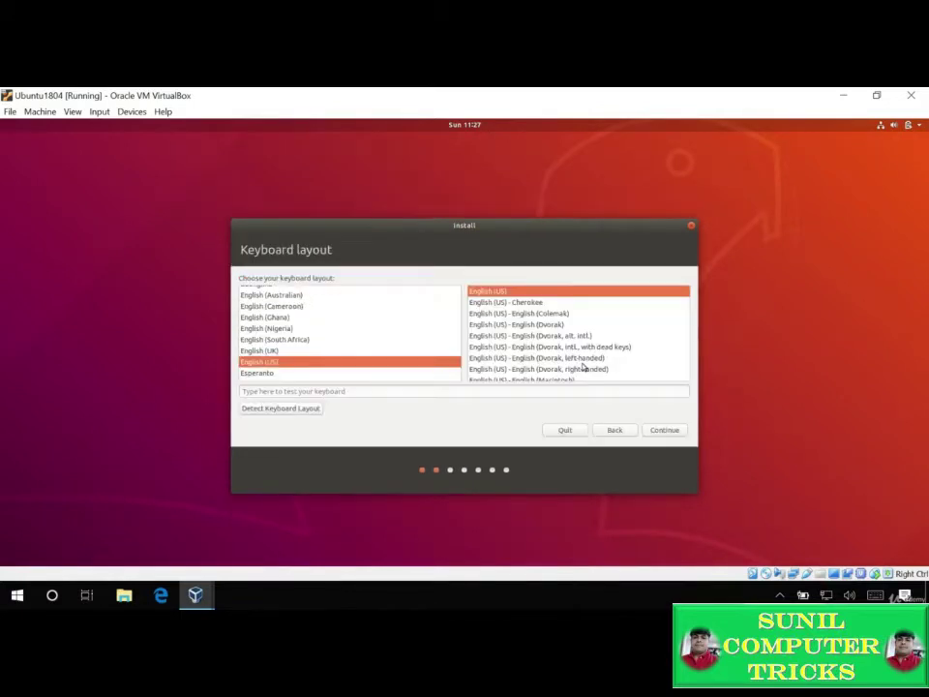
click(348, 352)
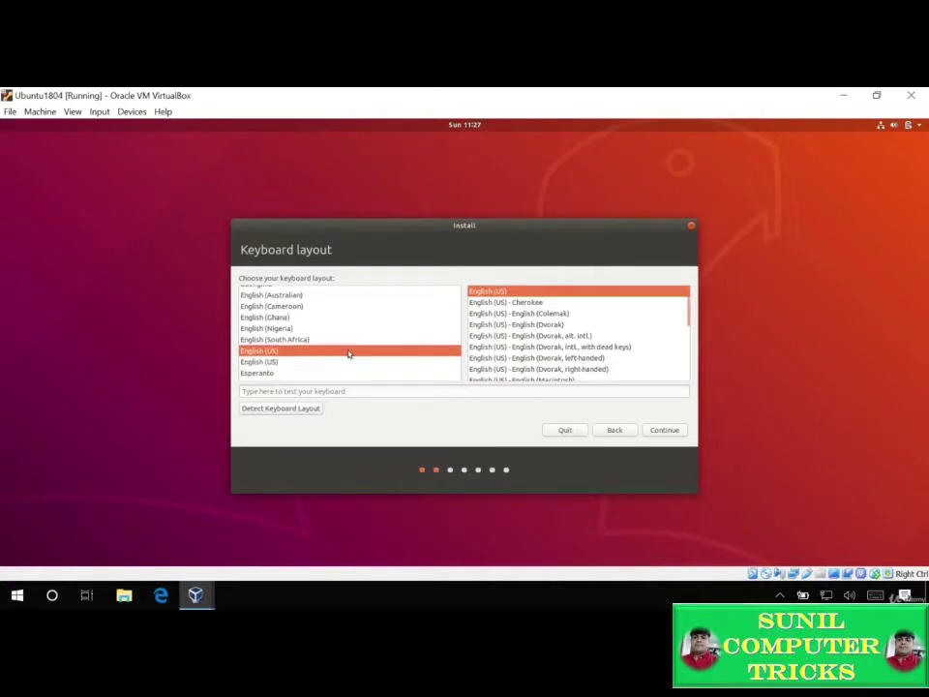
click(663, 431)
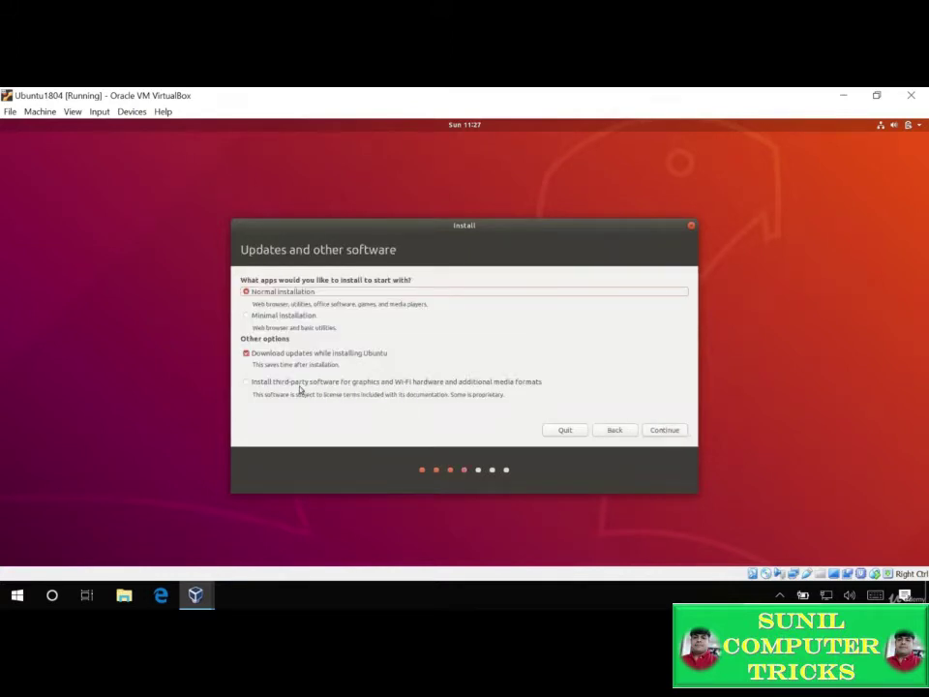
click(274, 385)
click(664, 430)
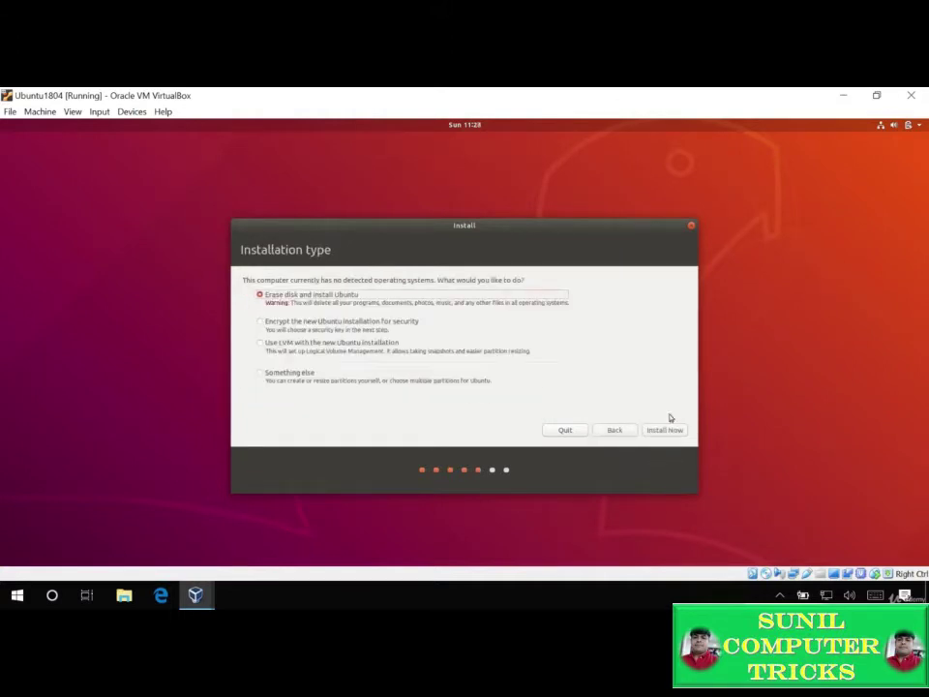
Erase the whole disk, confirm the partition changes, and keep London as time zone.
click(665, 428)
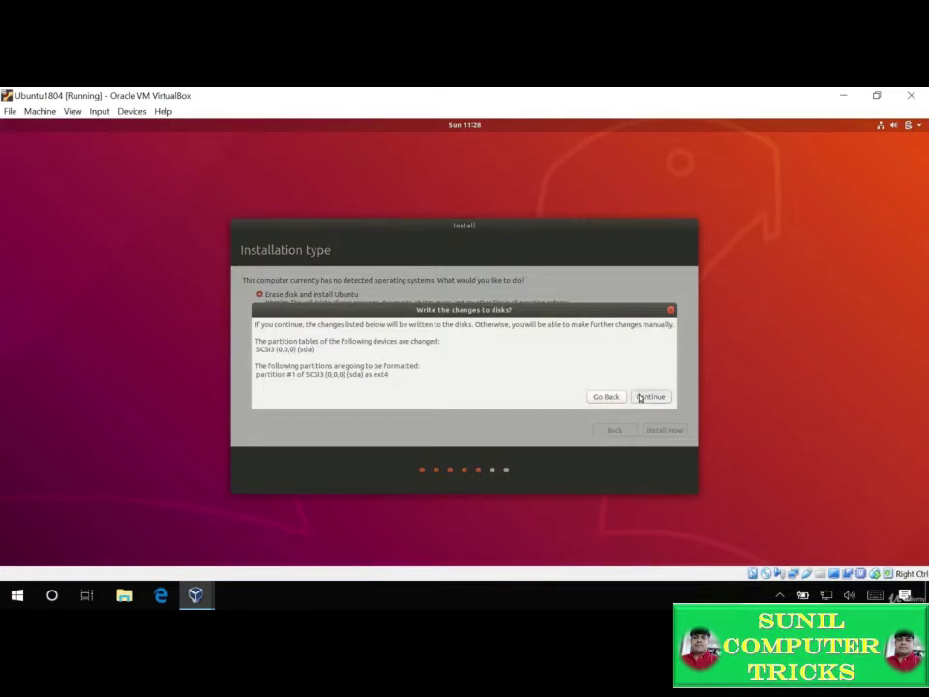
click(641, 396)
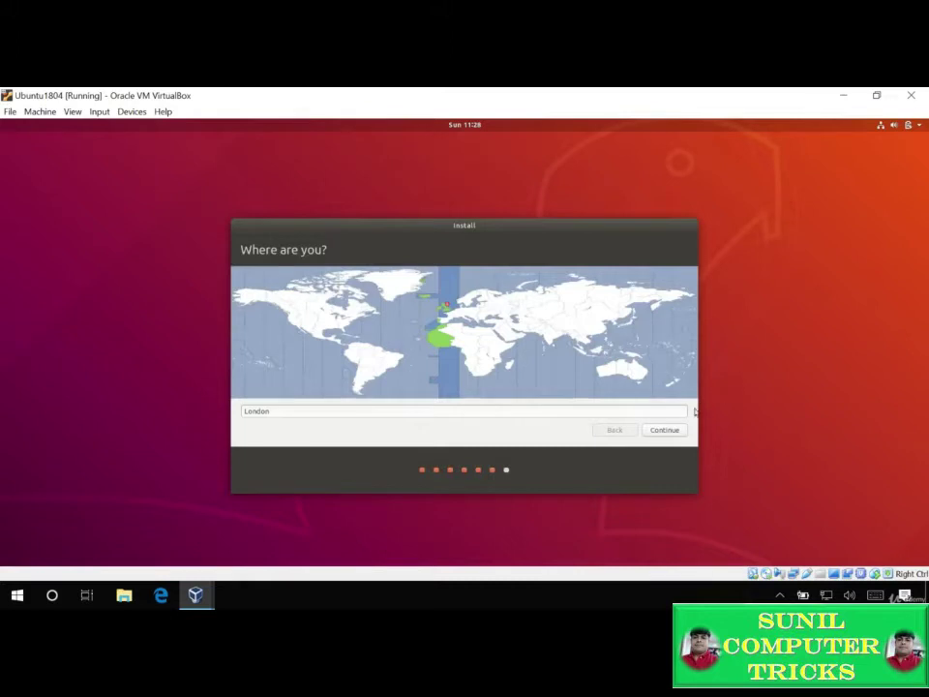
click(664, 431)
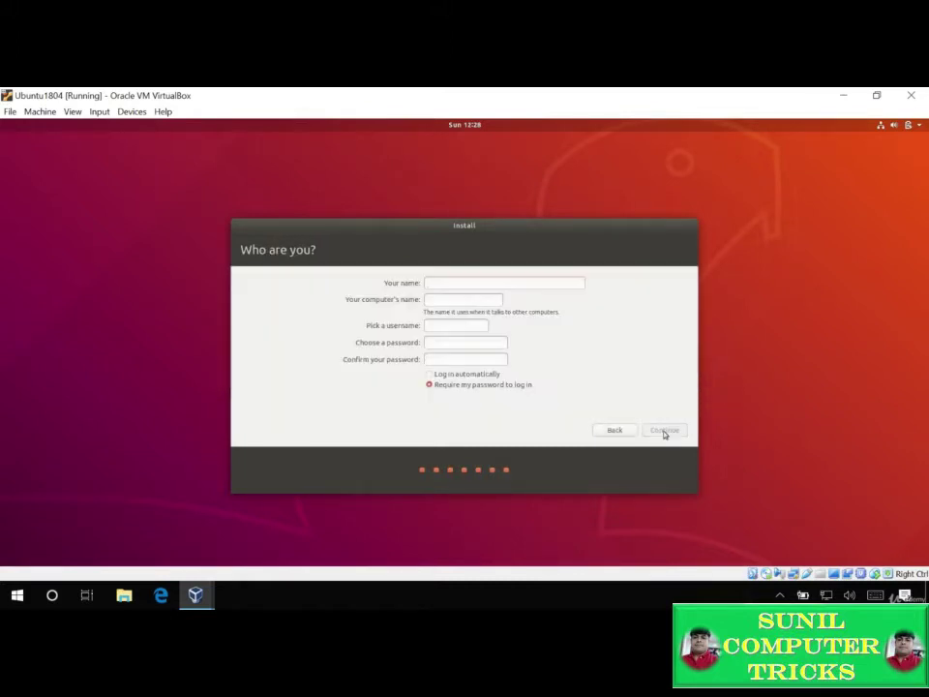
Fill in the user's name, computer name testbox and a password, then continue.
text(Rajinder)
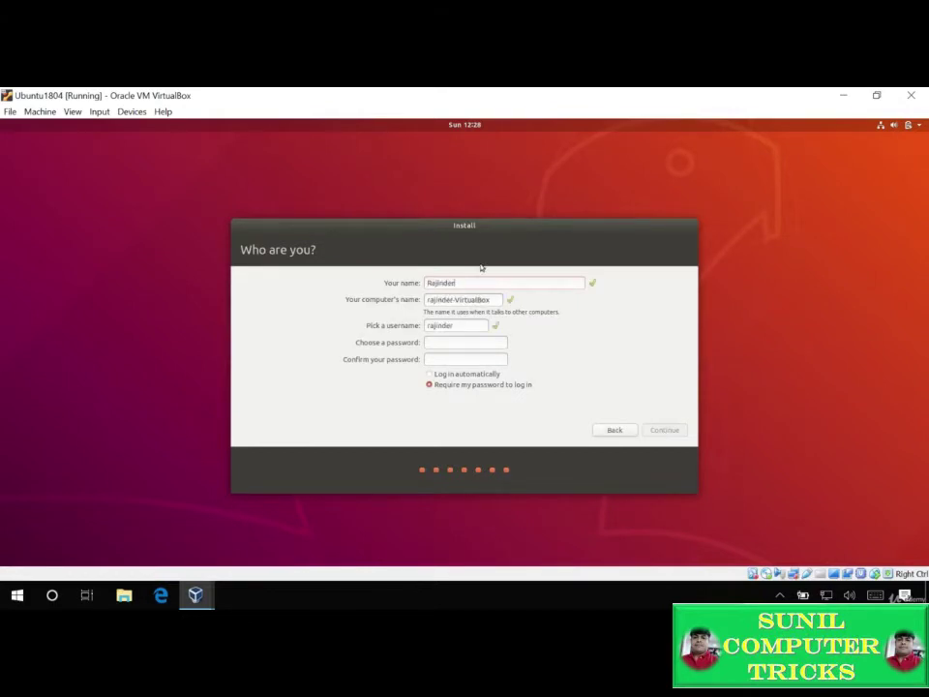
key(Tab)
text(testb*****)
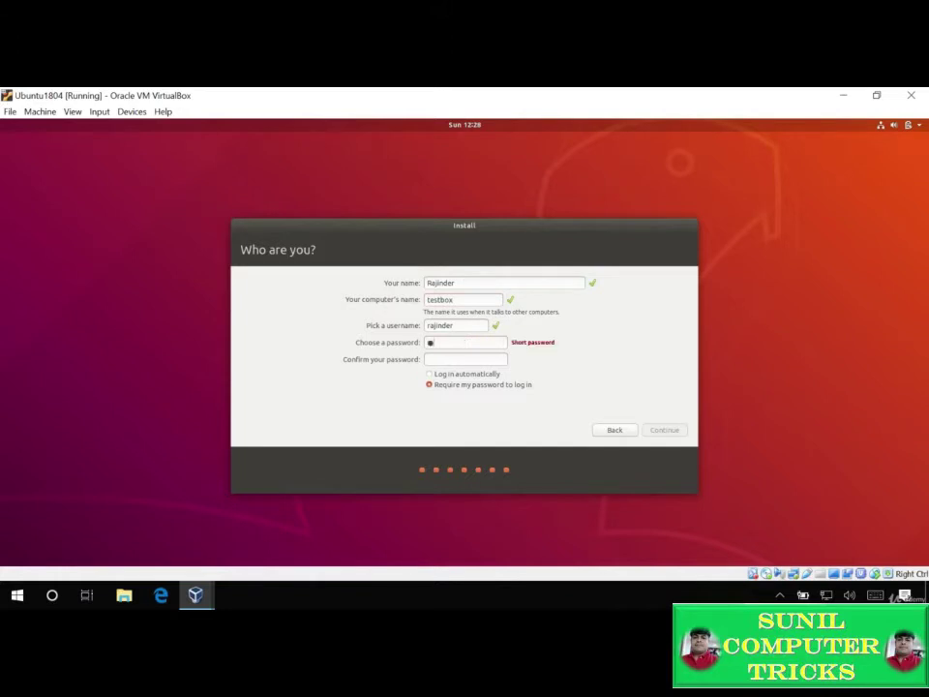
click(654, 431)
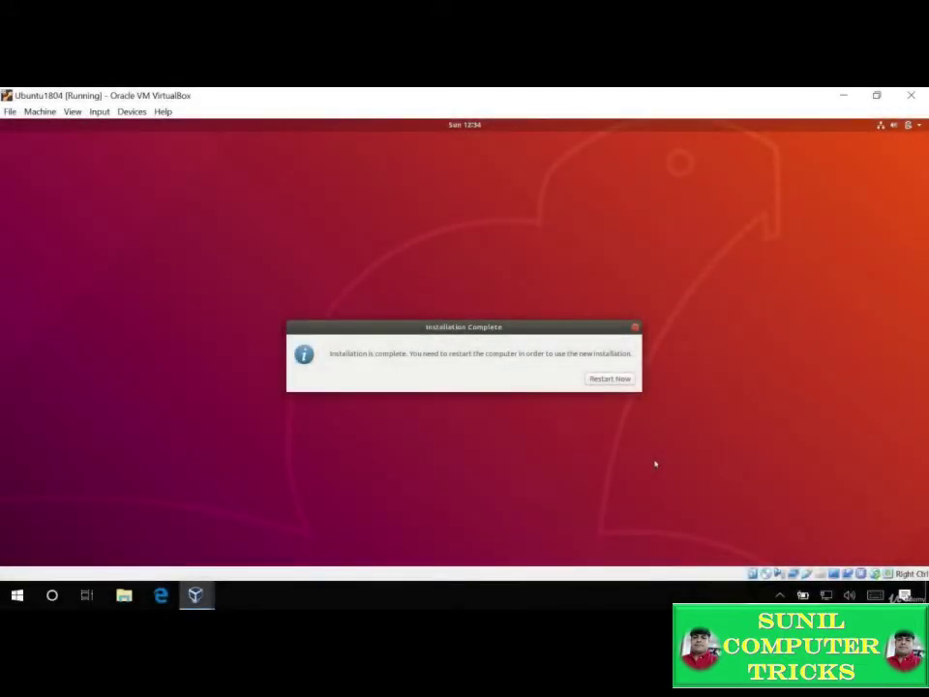
Restart the VM after installation and enter the user's password at the login screen.
click(628, 379)
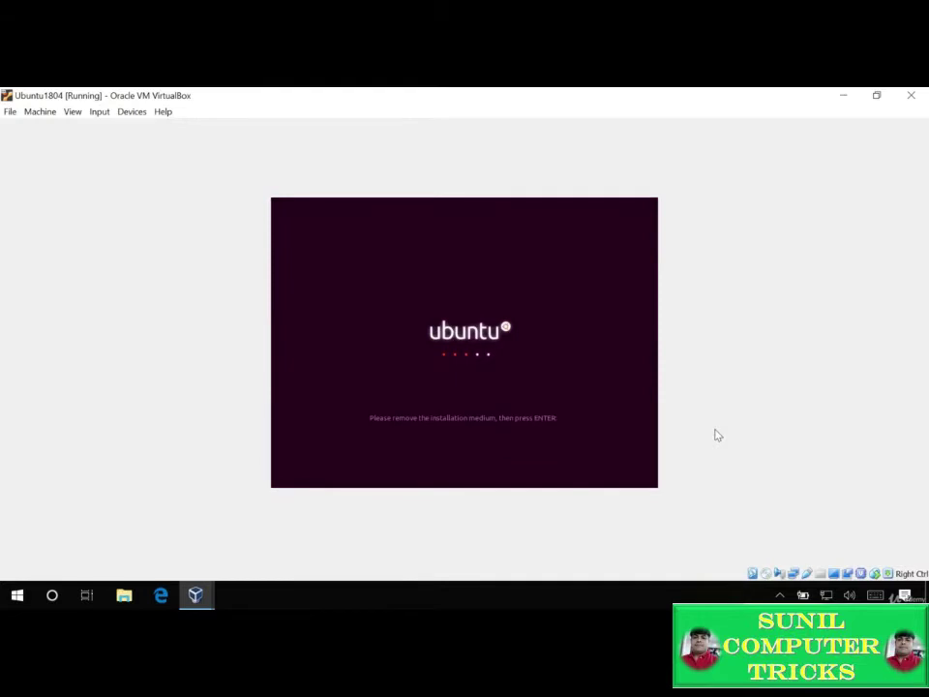
key(Return)
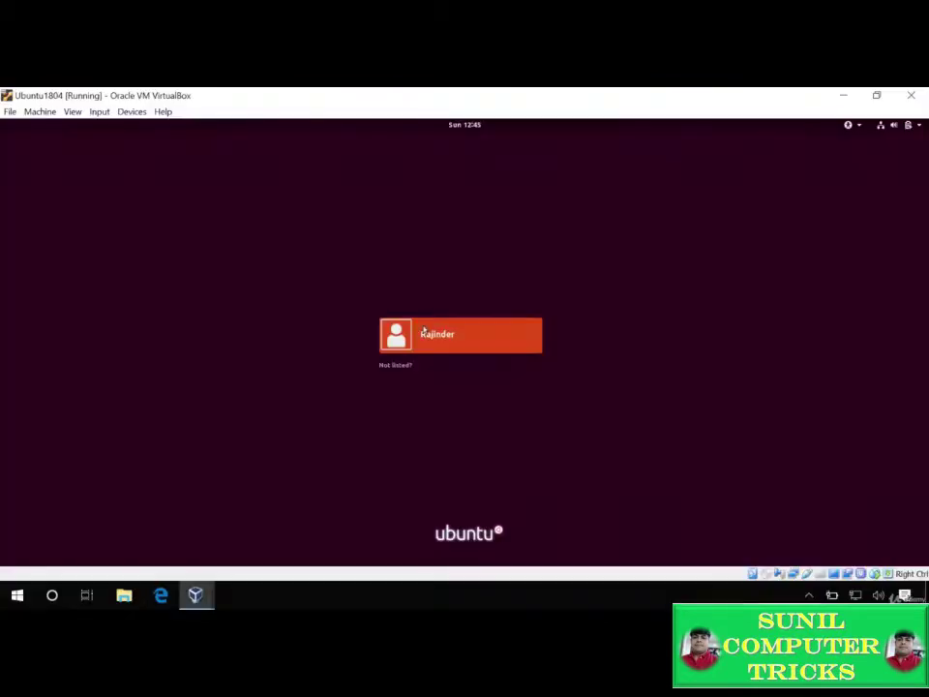
click(423, 331)
text(*****)
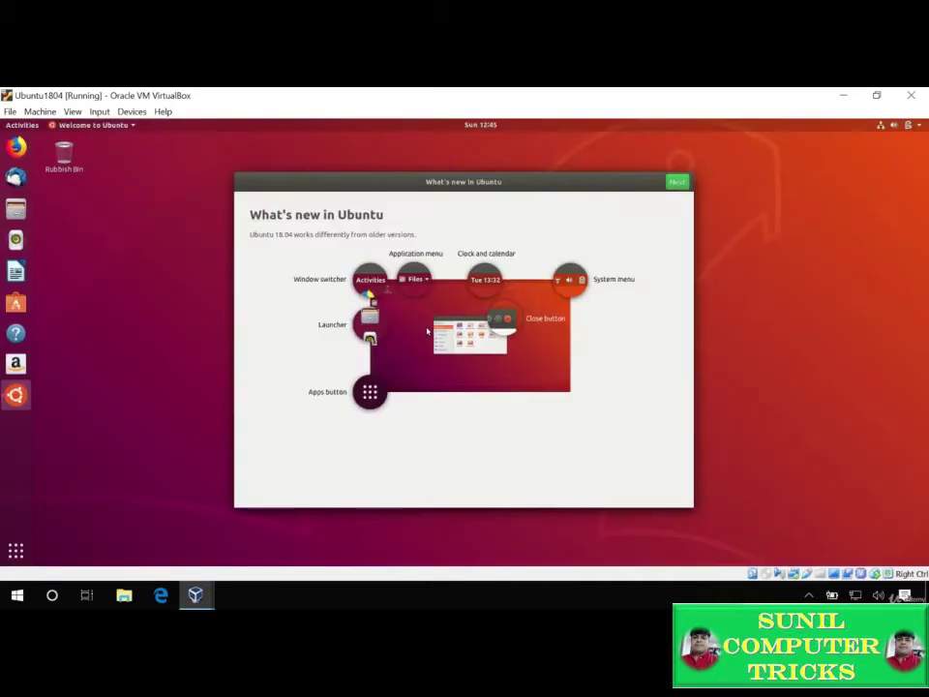
Switch the VM to full-screen mode and enable Auto-resize Guest Display.
click(72, 112)
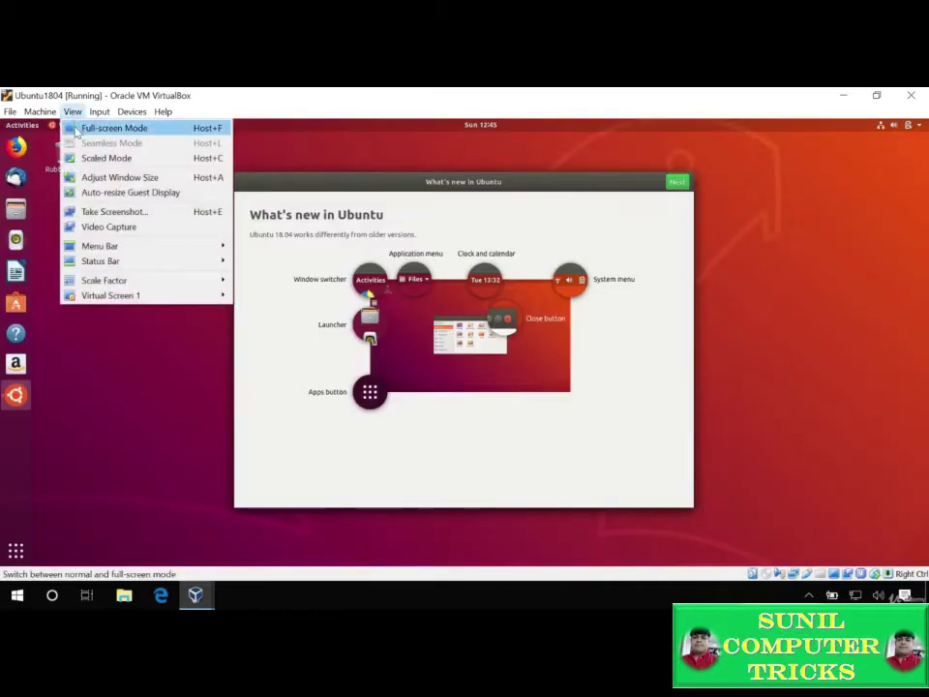
click(77, 132)
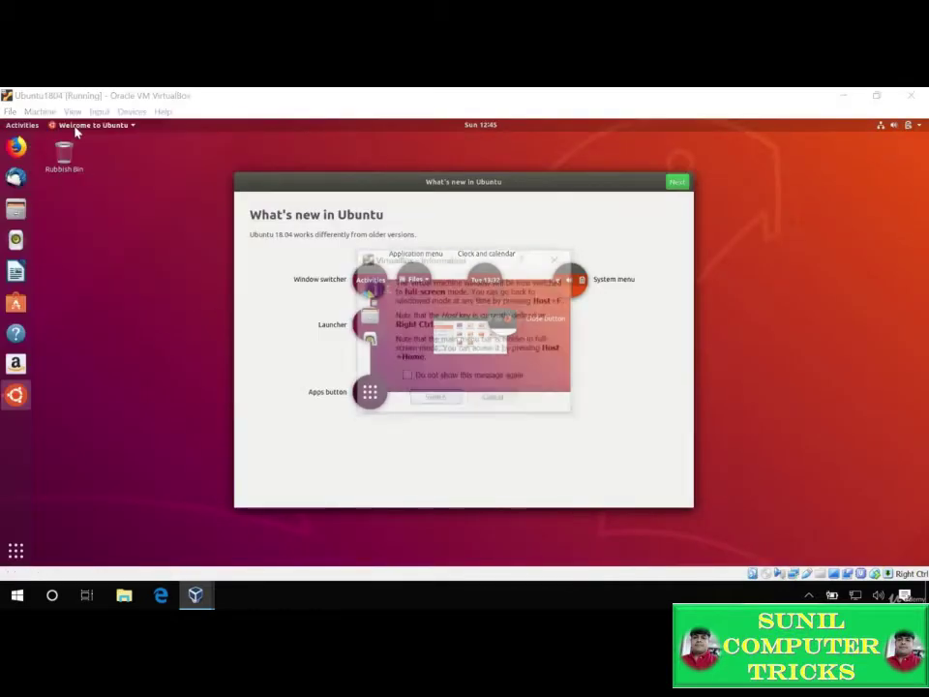
click(436, 400)
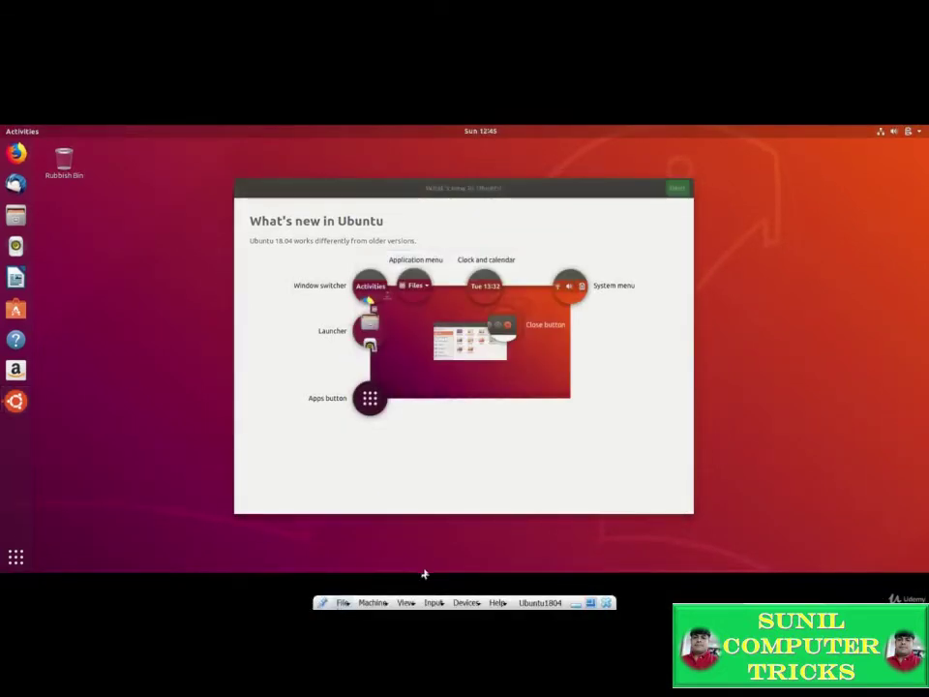
click(407, 601)
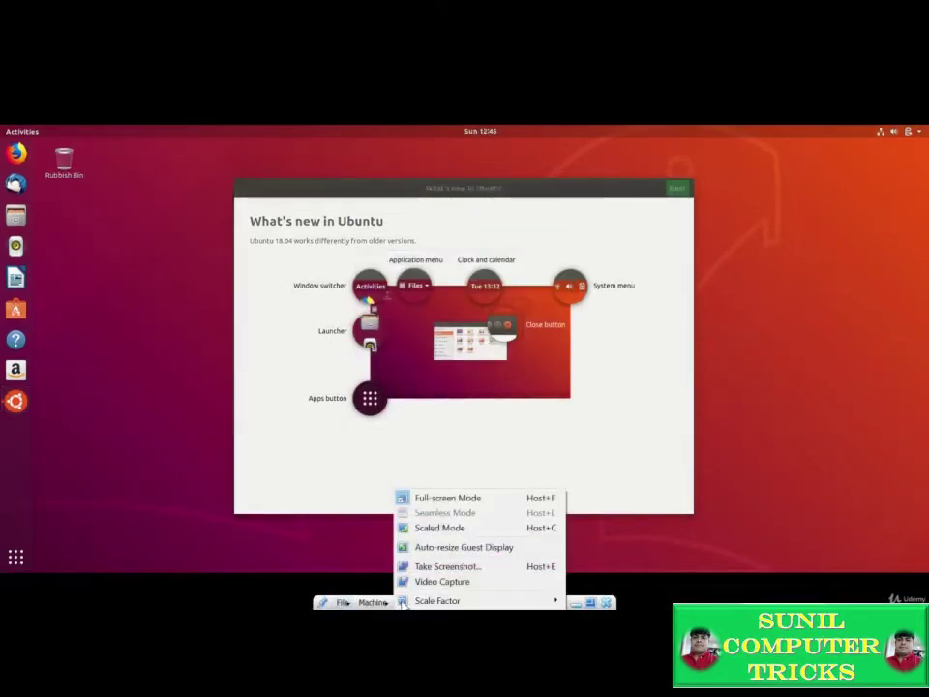
click(479, 548)
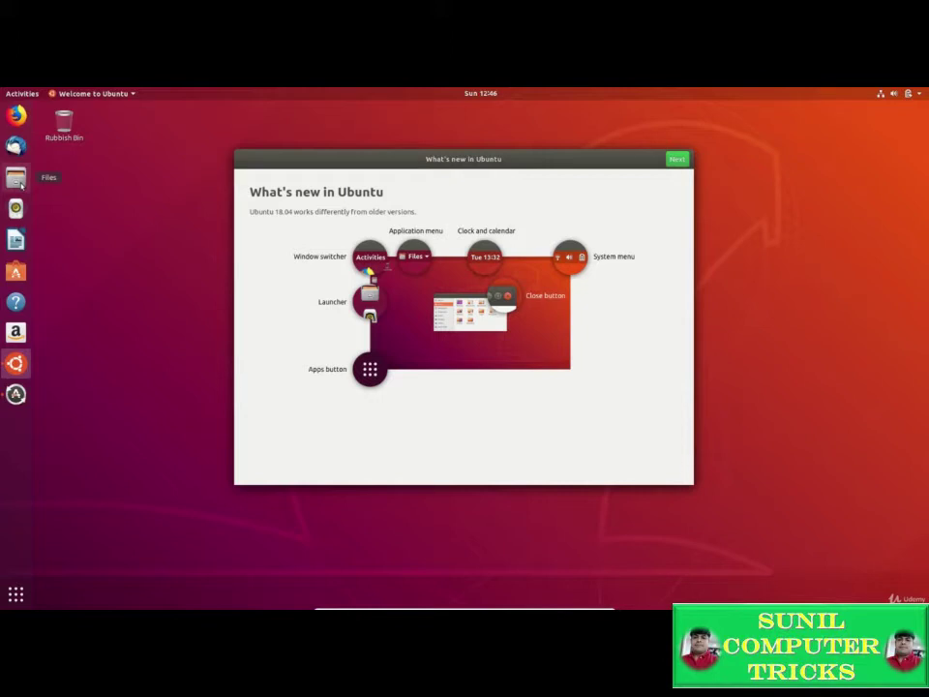
Look at the Files, LibreOffice Writer and Thunderbird dock menus, then show all applications.
right_click(18, 182)
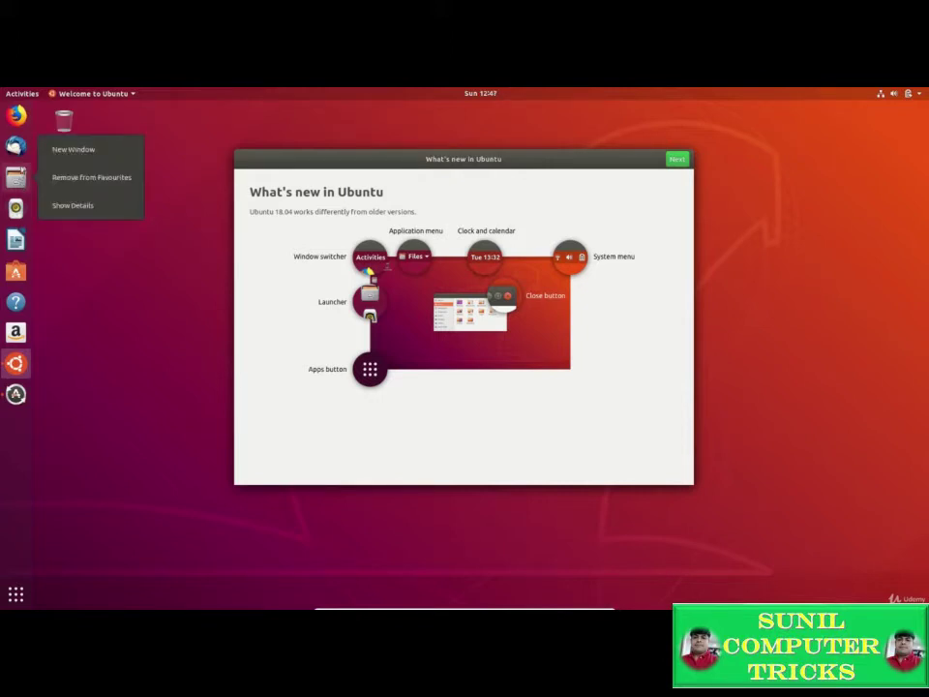
key(Escape)
right_click(17, 241)
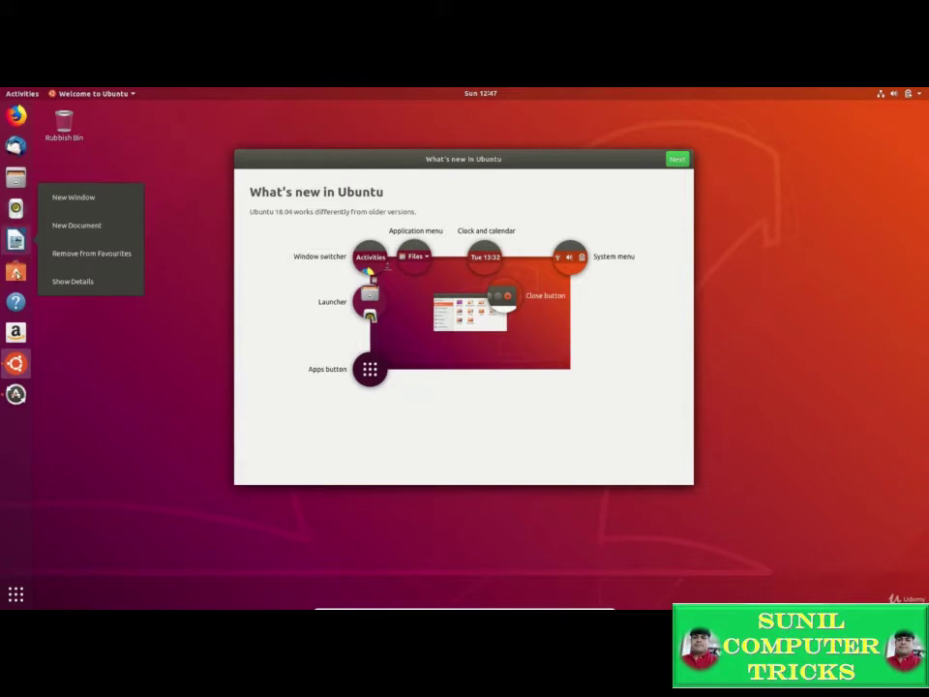
right_click(15, 145)
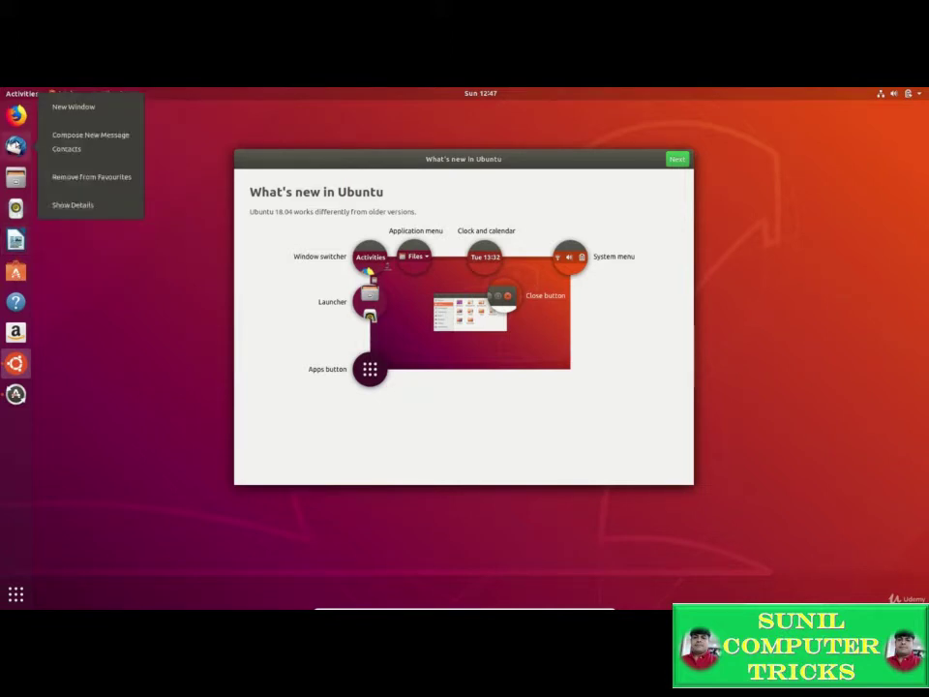
click(51, 377)
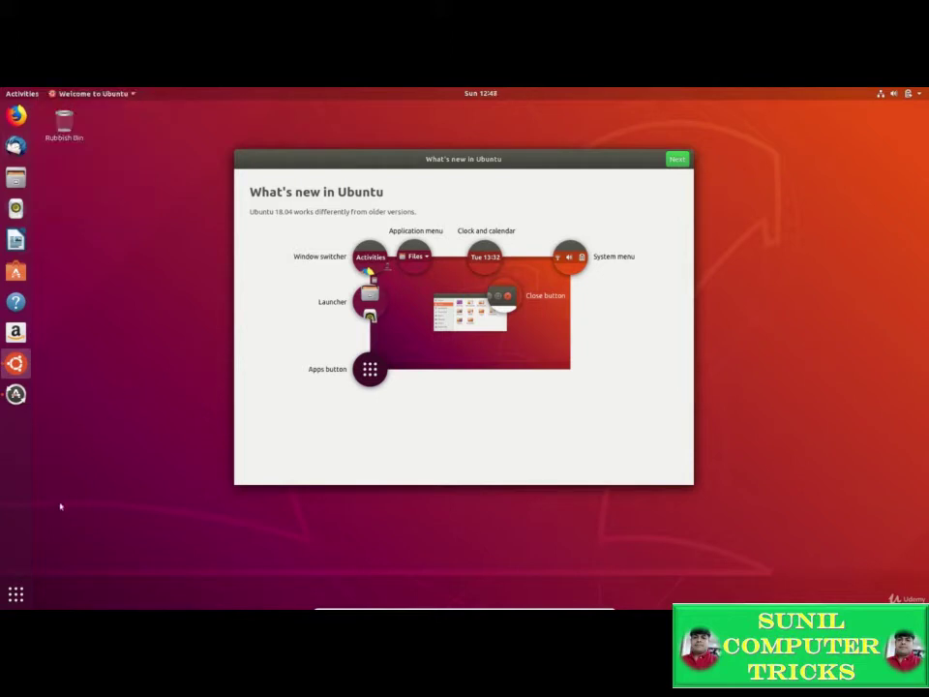
click(17, 594)
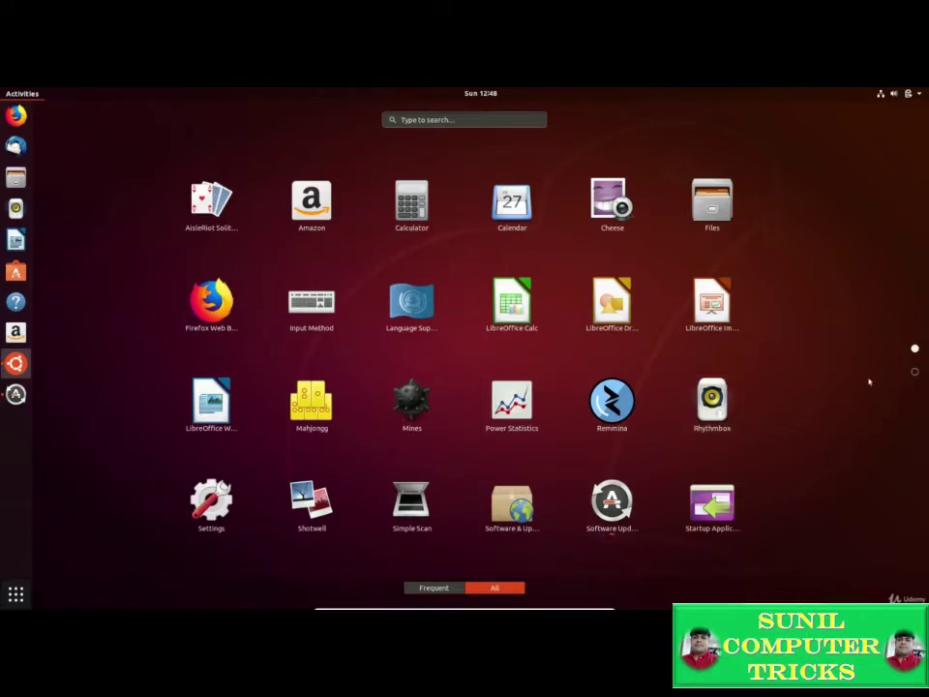
Page through the app grid and toggle between Frequent and All apps.
click(915, 371)
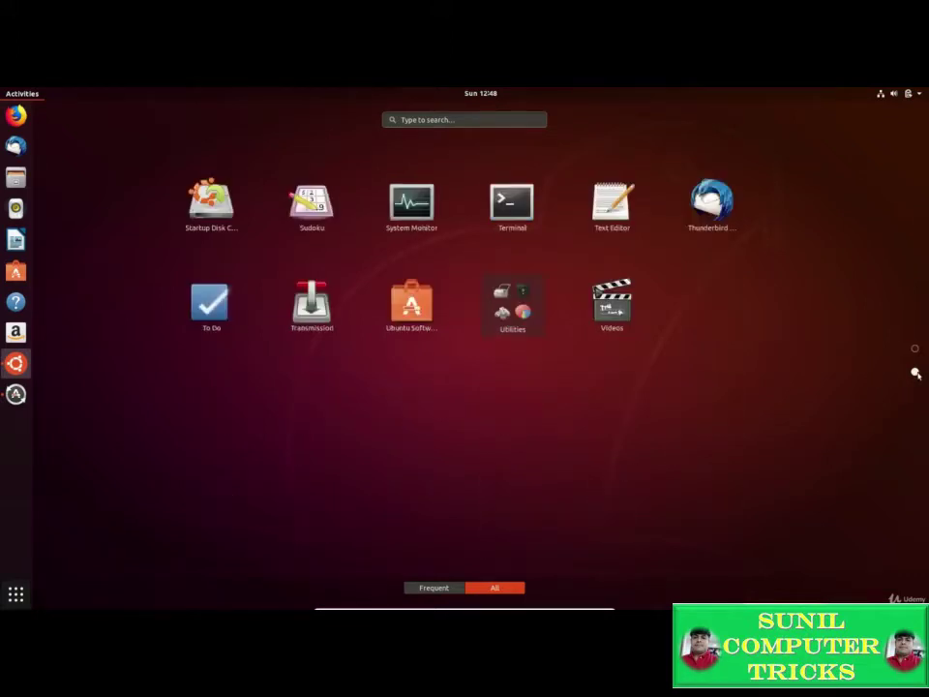
click(915, 348)
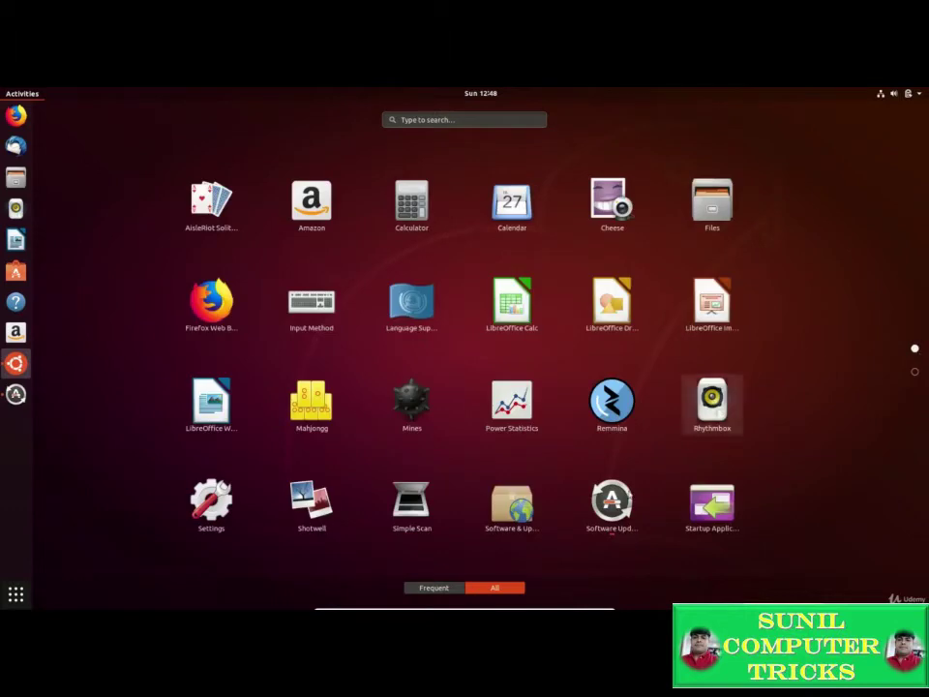
click(448, 588)
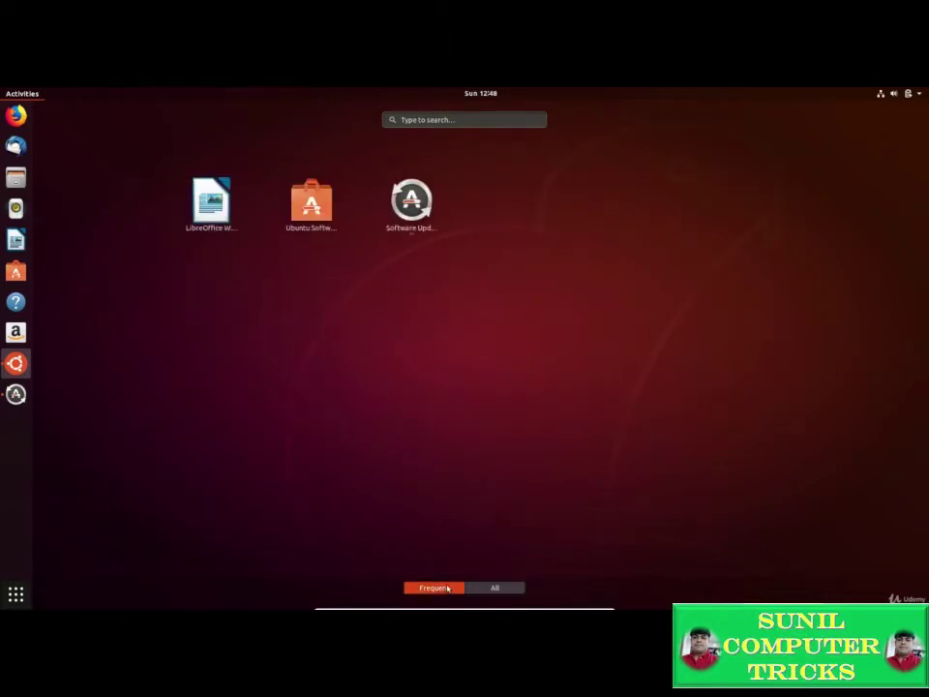
click(489, 588)
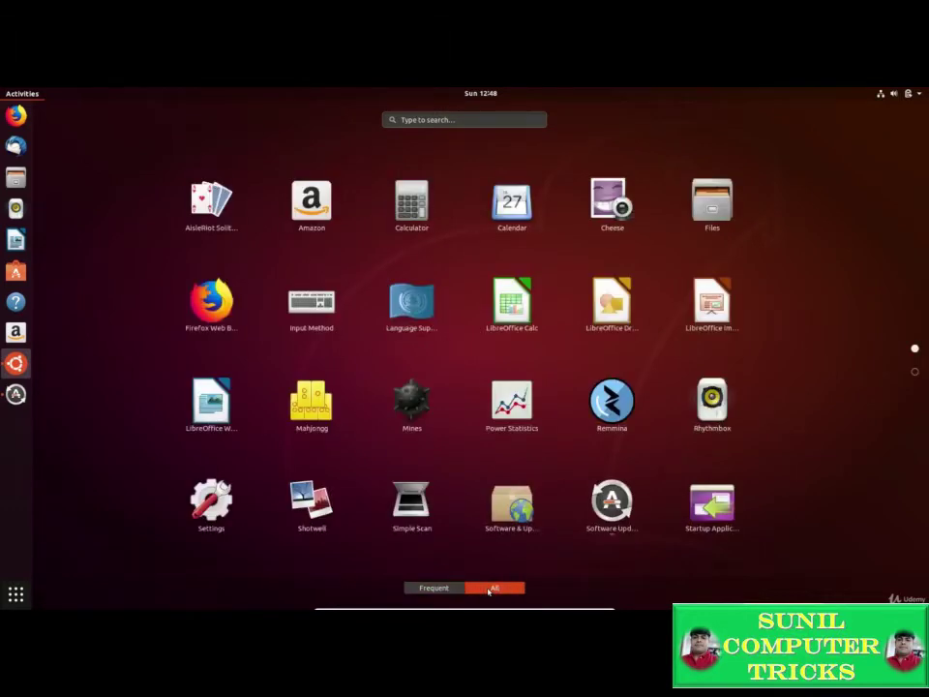
Search the applications for 'todo', clear it, then search for 'web'.
click(499, 119)
text(todo)
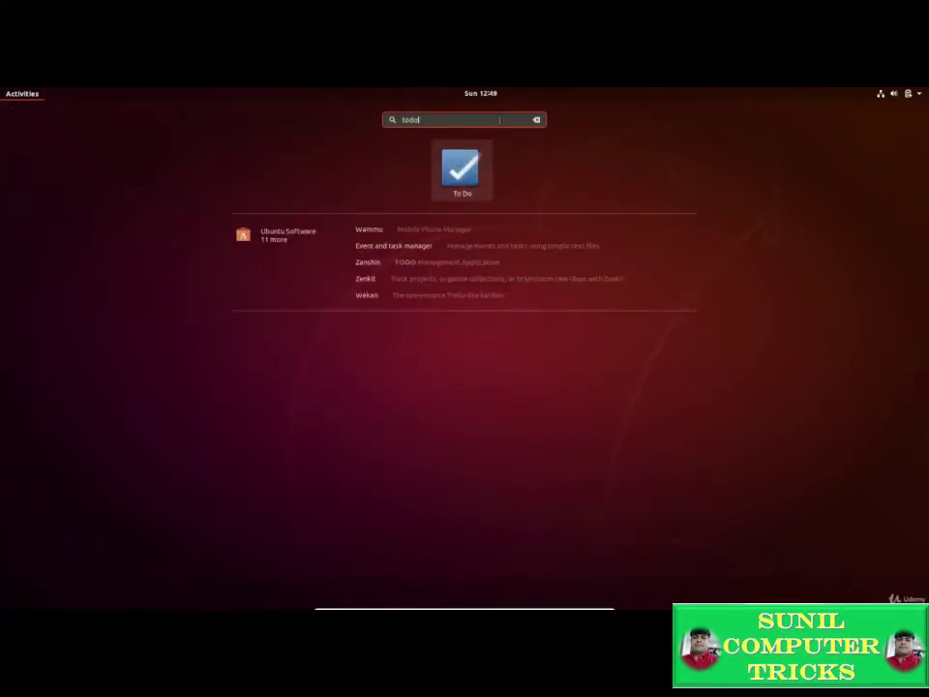
key(BackSpace)
key(BackSpace)
key(BackSpace)
key(BackSpace)
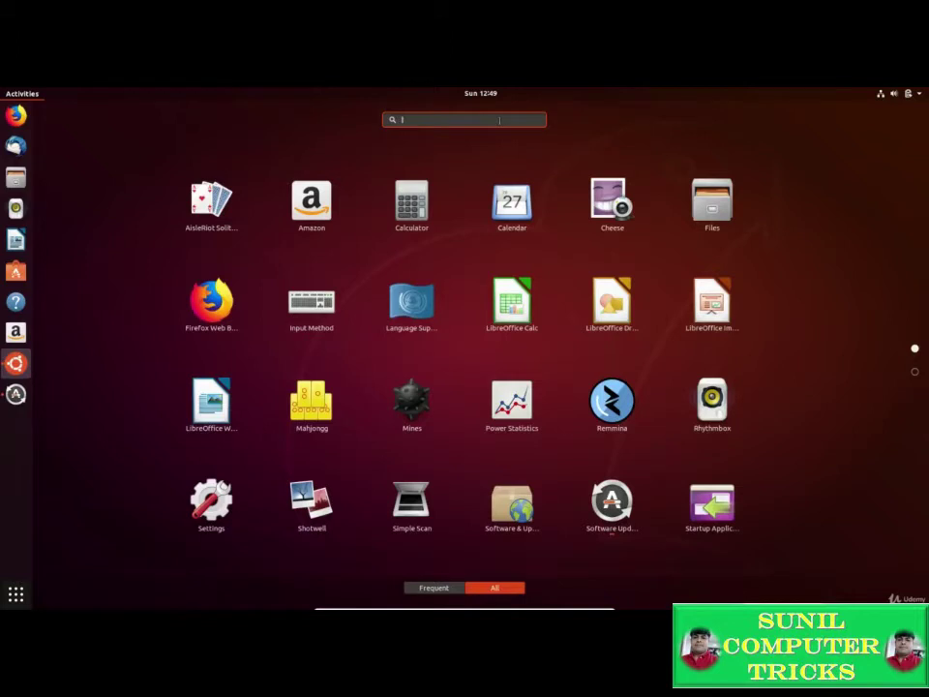
text(web)
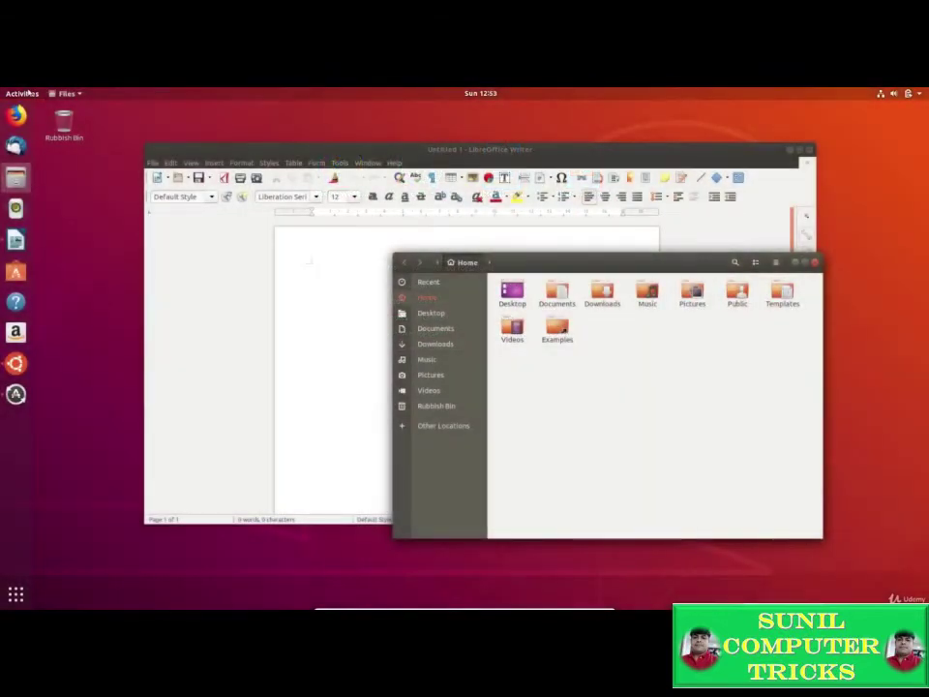
Move the Writer and Files windows to another workspace and switch to it.
click(27, 93)
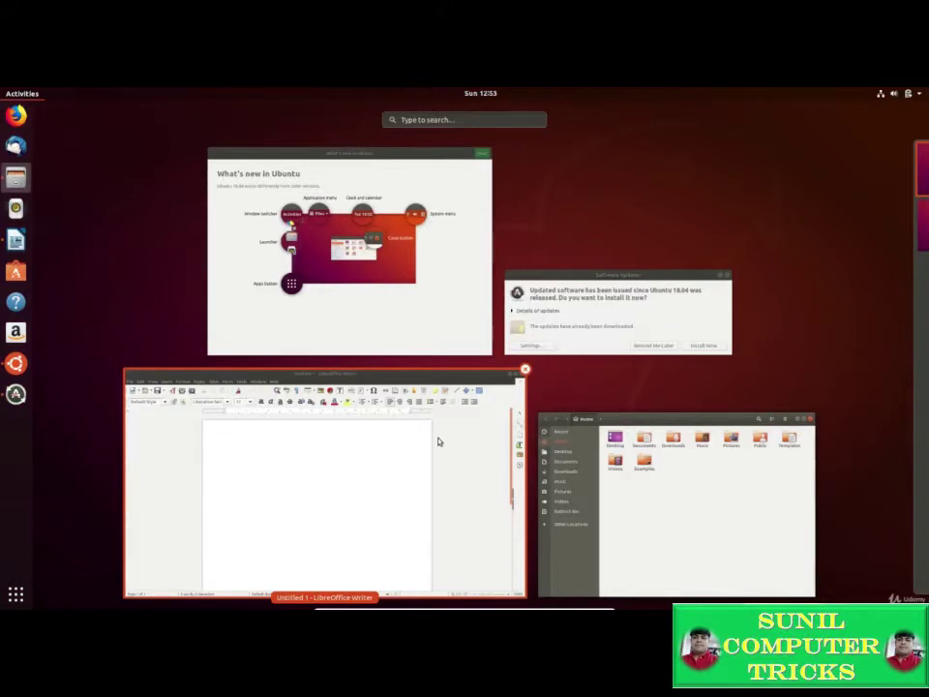
drag(451, 438, 883, 230)
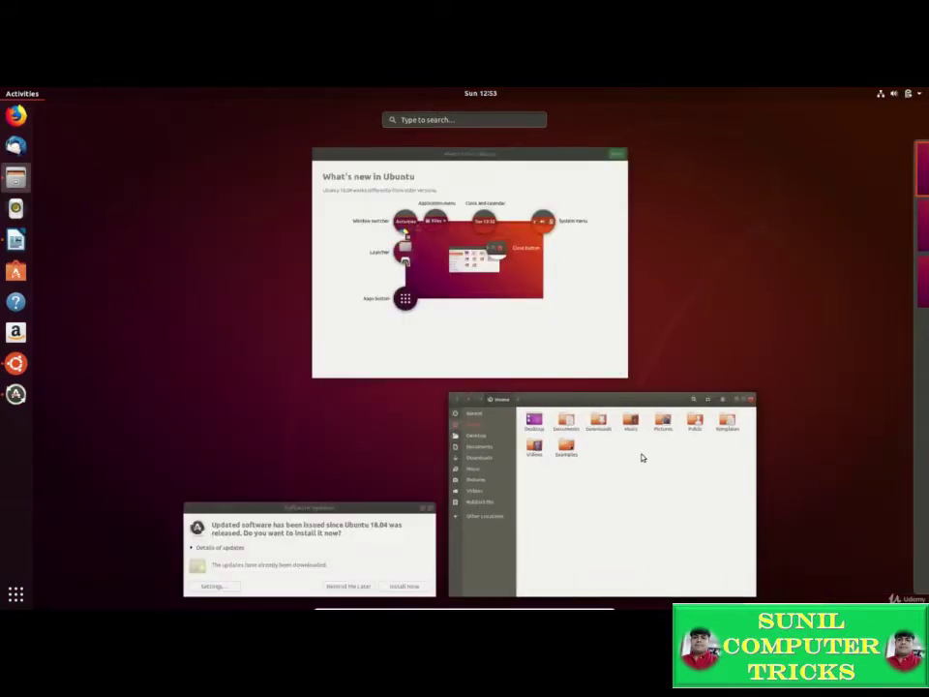
drag(608, 479, 870, 290)
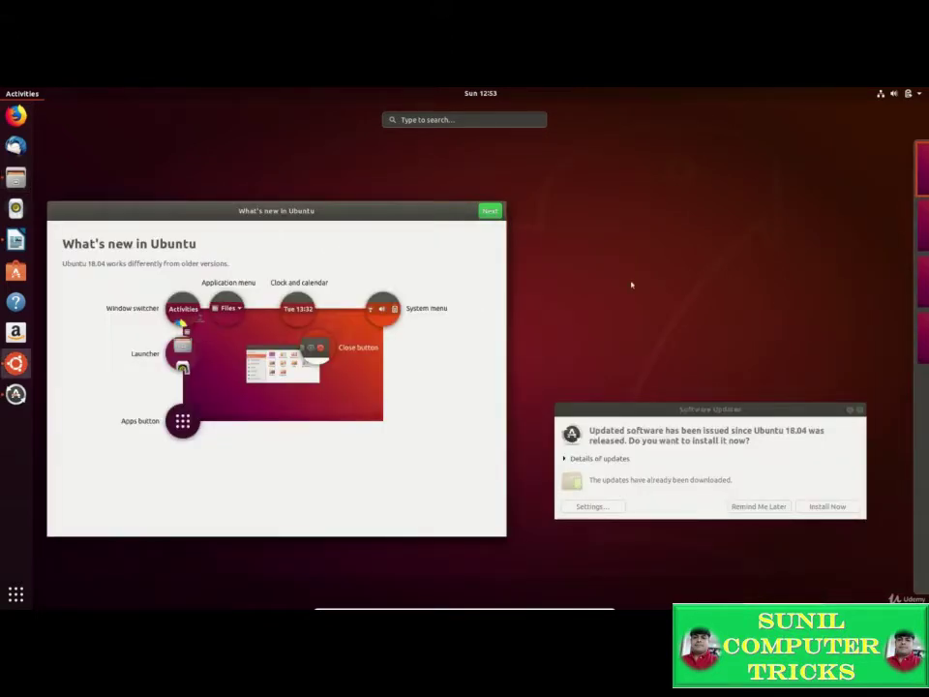
click(9, 94)
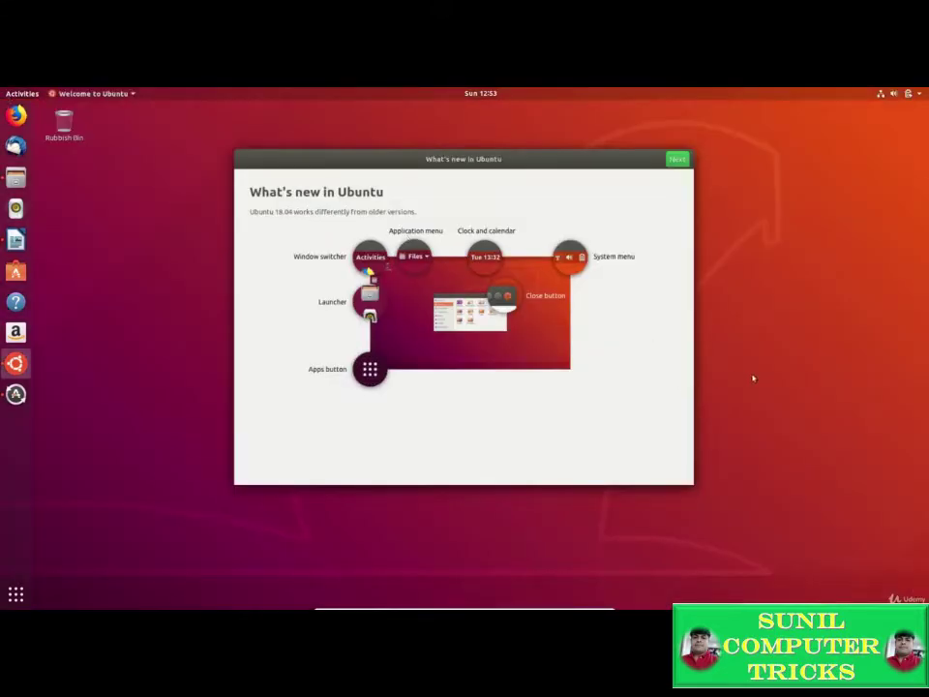
click(16, 93)
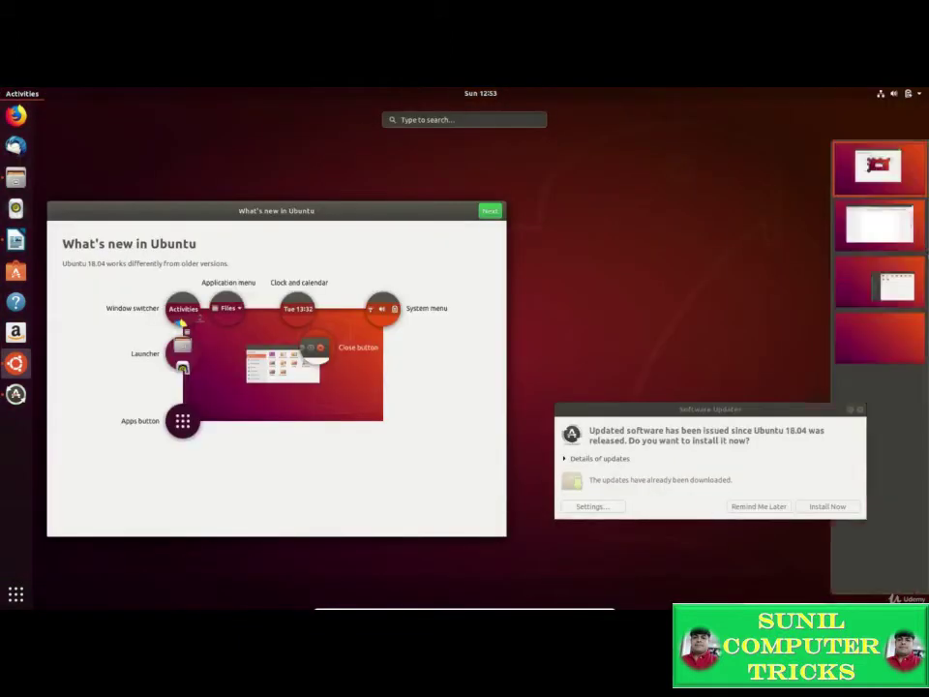
click(901, 232)
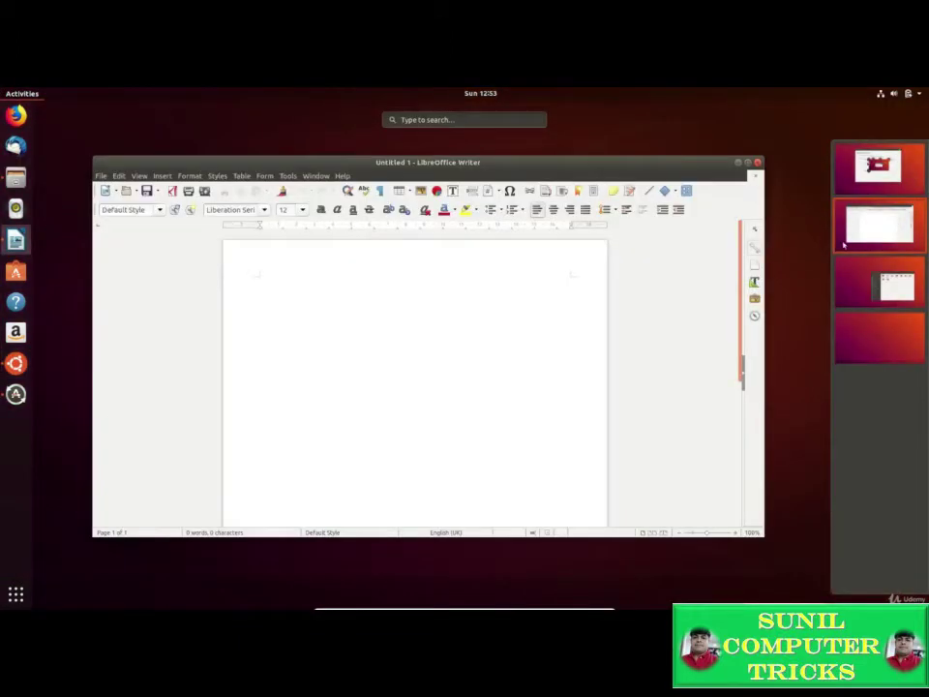
click(802, 263)
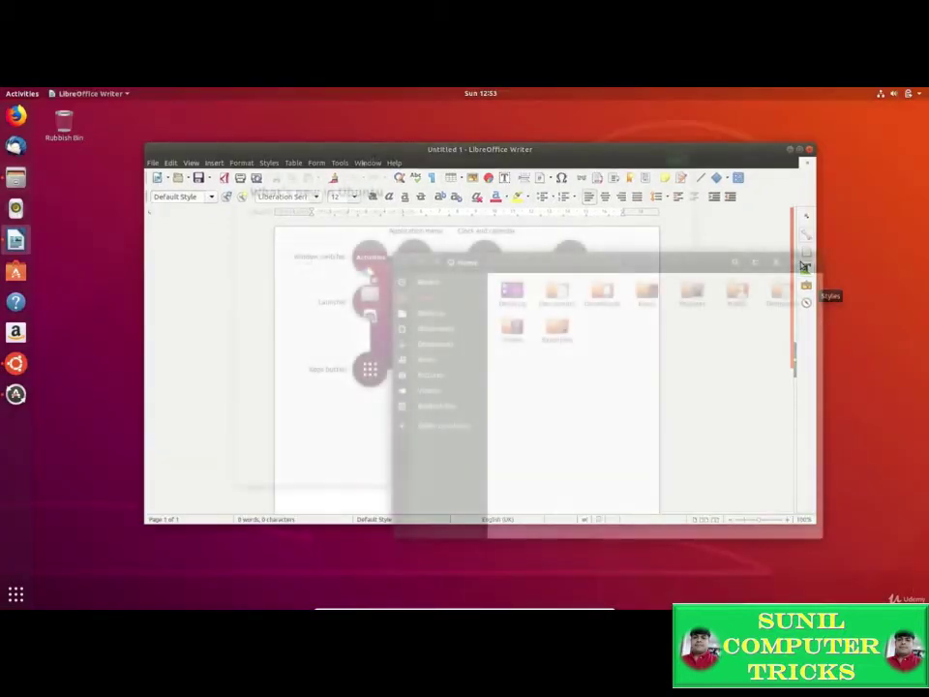
Raise the welcome tour window, then bring Writer to the front and open its app menu.
click(68, 93)
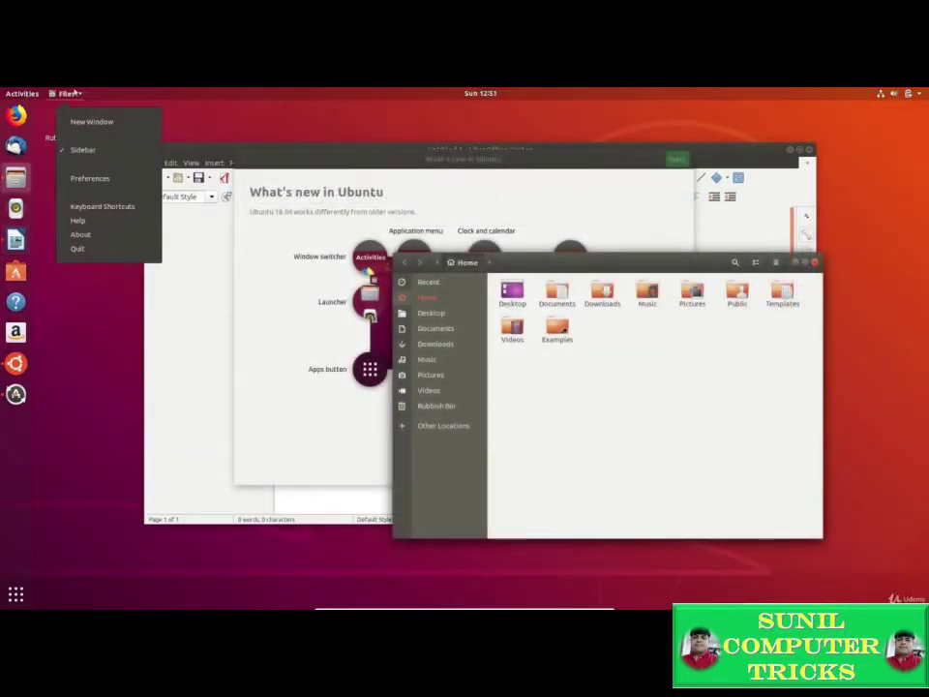
click(75, 93)
click(300, 160)
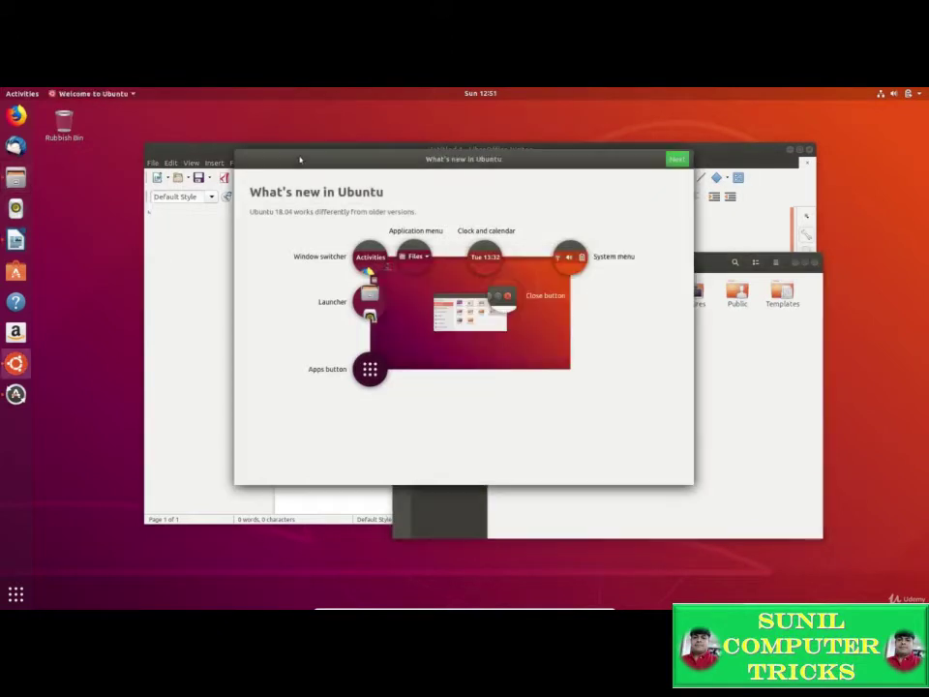
click(103, 94)
click(103, 94)
click(185, 150)
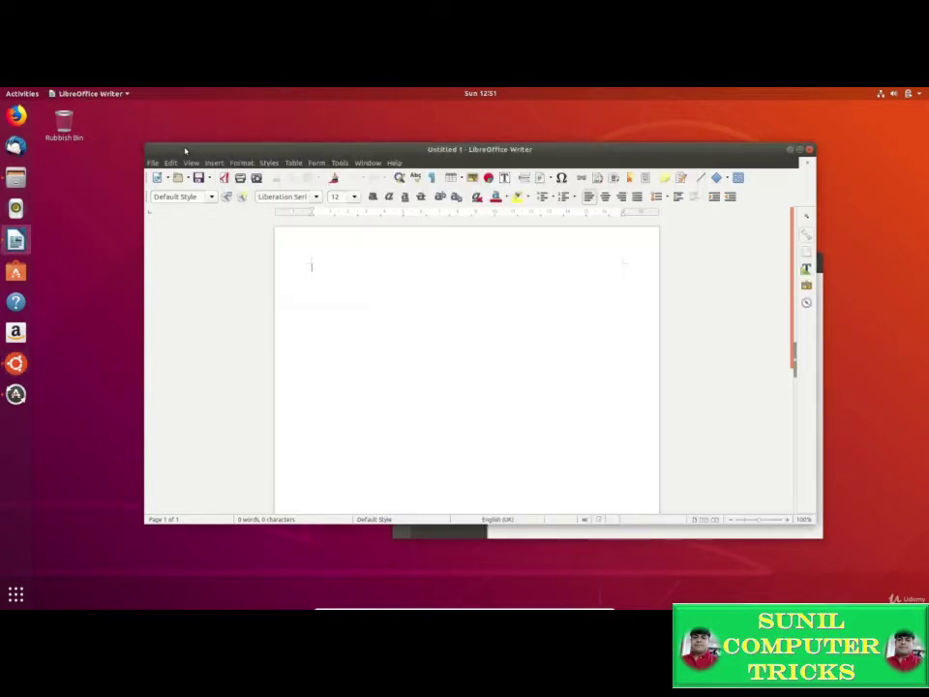
click(80, 94)
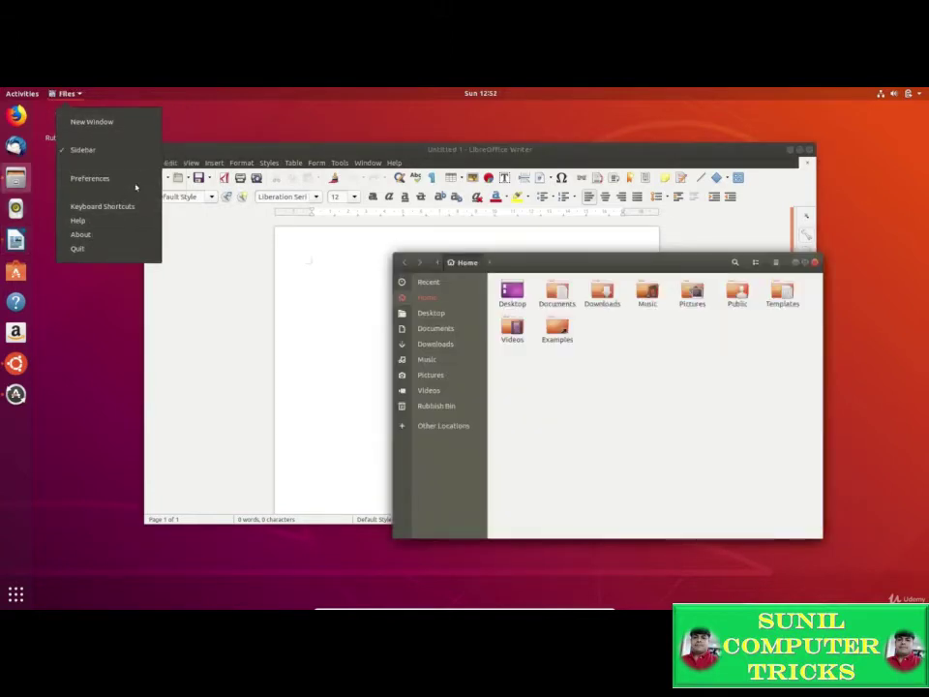
Browse the Files Behaviour and List Columns preferences, then open the calendar and notification panel.
click(138, 181)
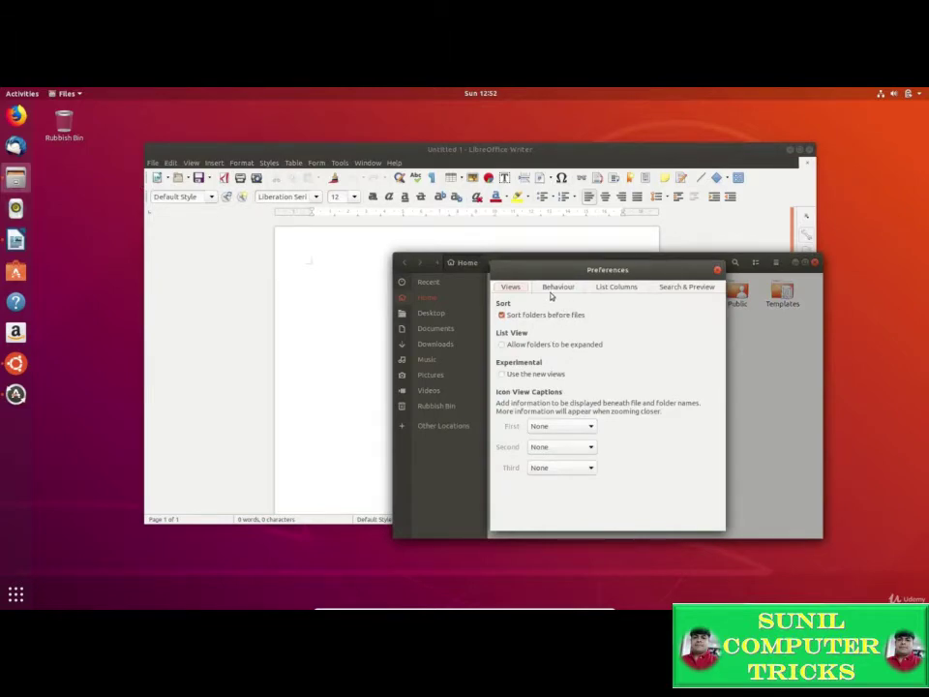
click(550, 293)
click(605, 286)
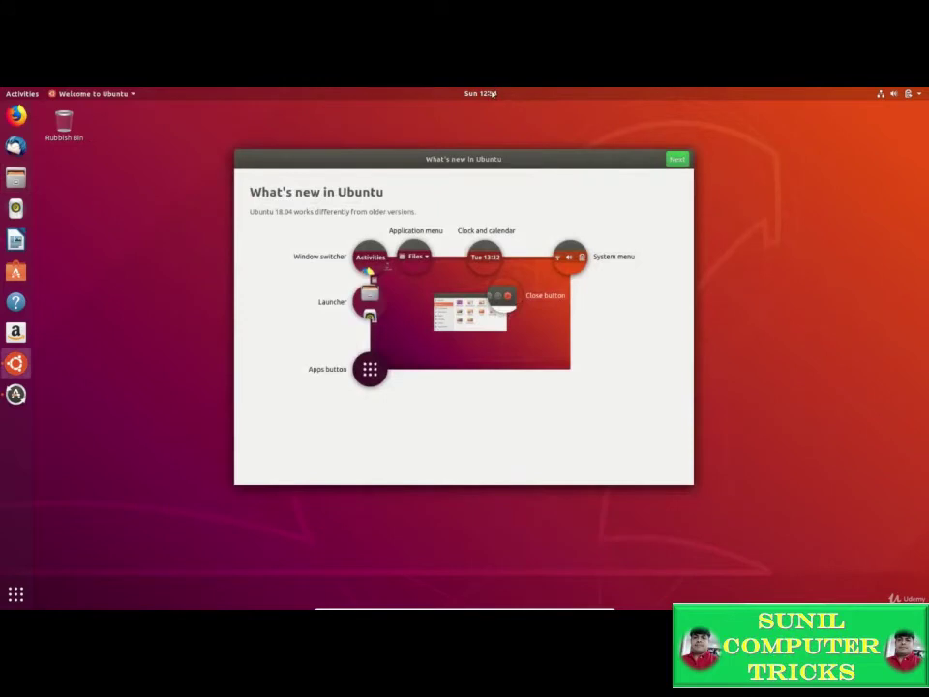
click(491, 93)
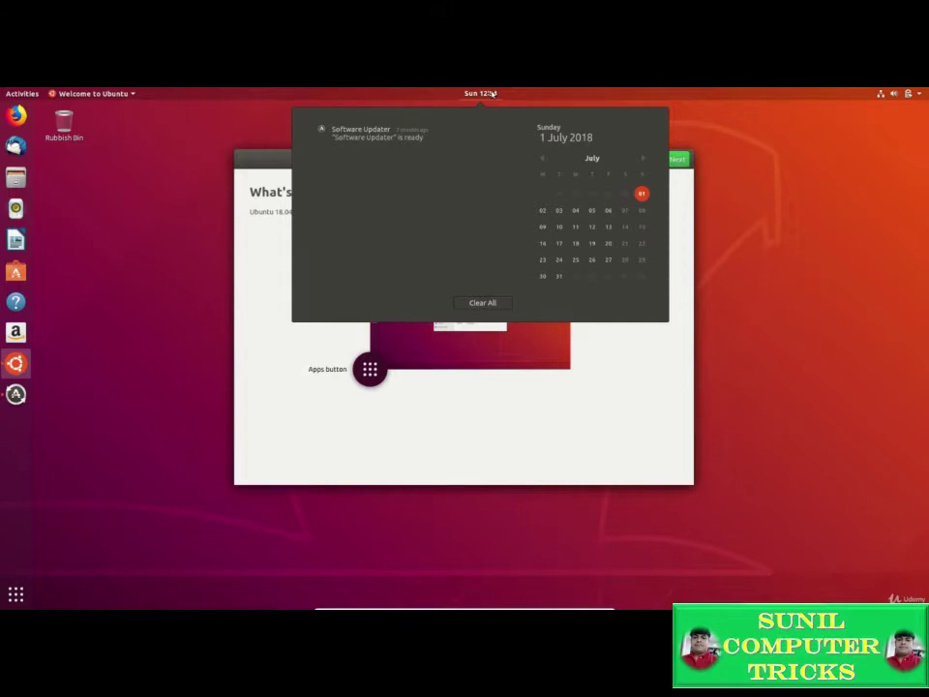
Lower the system volume slightly from the system menu and advance the welcome tour to Livepatch.
click(908, 93)
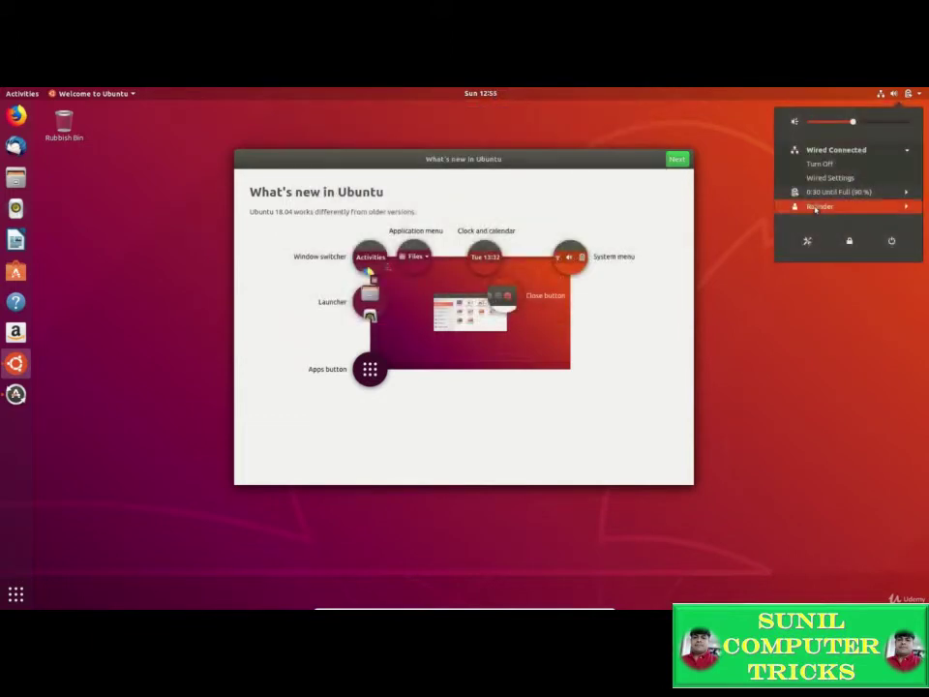
click(816, 205)
click(868, 123)
drag(867, 123, 841, 124)
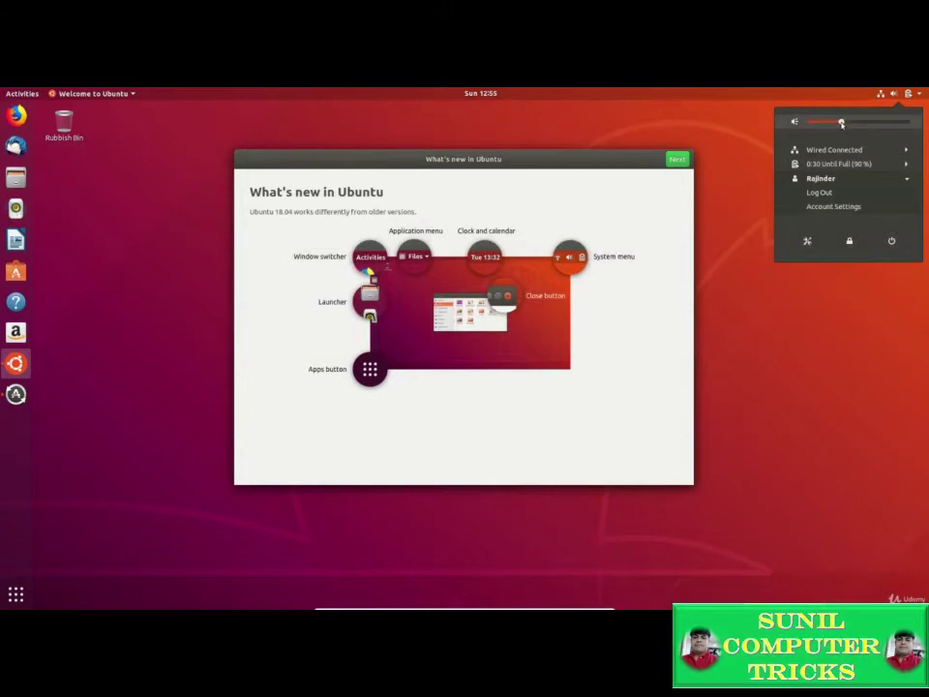
click(732, 142)
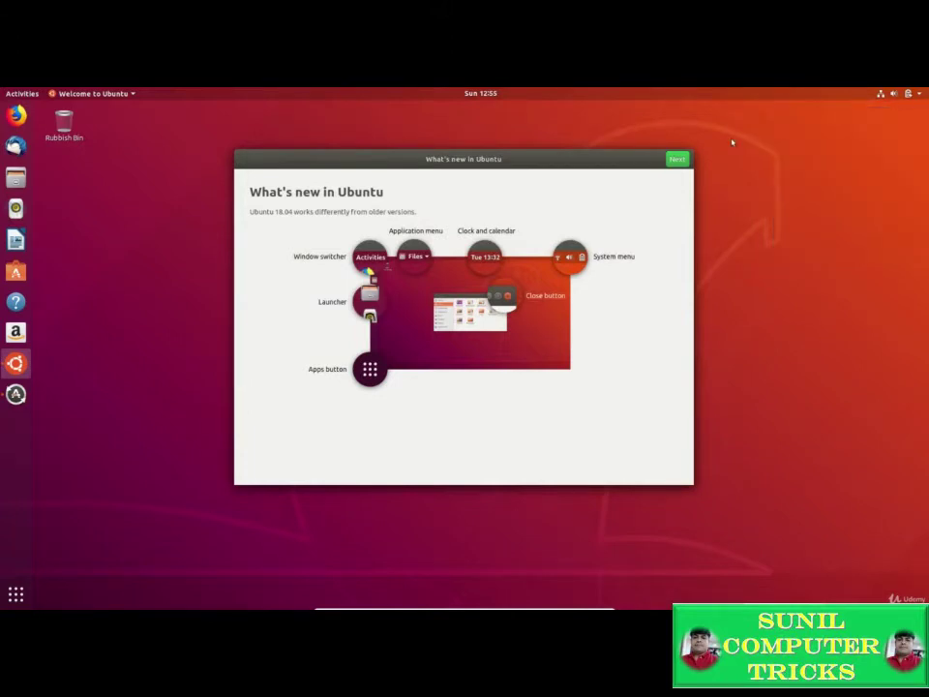
click(908, 93)
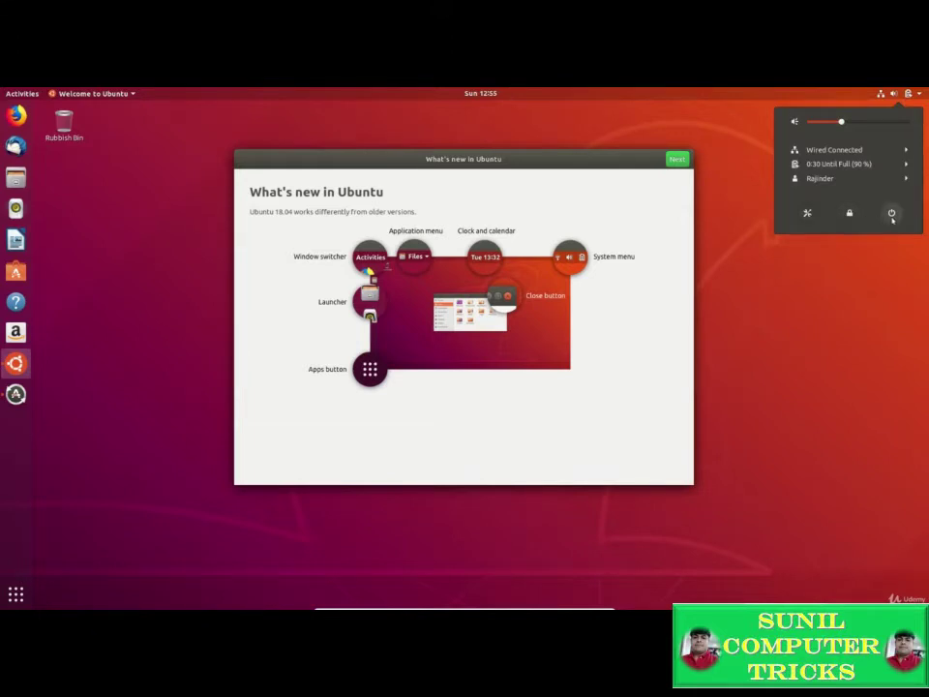
click(773, 307)
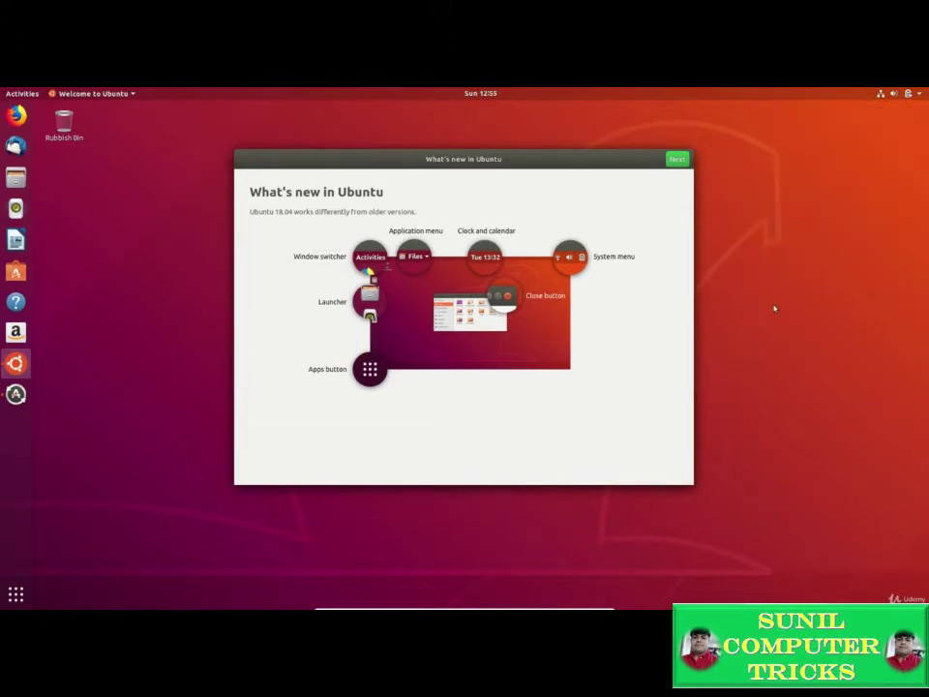
click(677, 159)
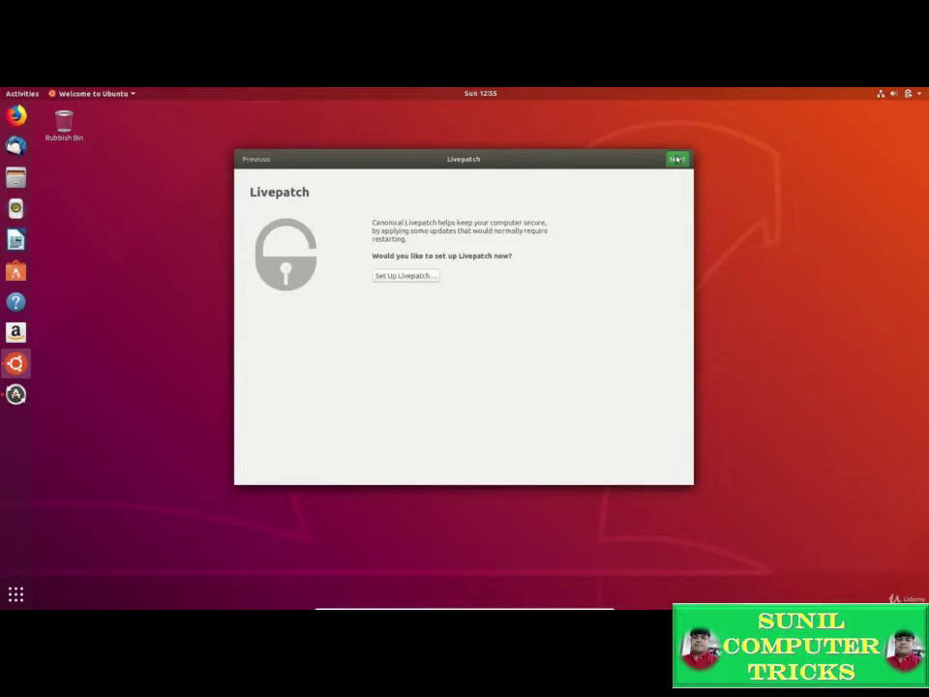
Skip Livepatch and Help improve Ubuntu, finish the welcome tour, and launch Software Updater.
click(677, 159)
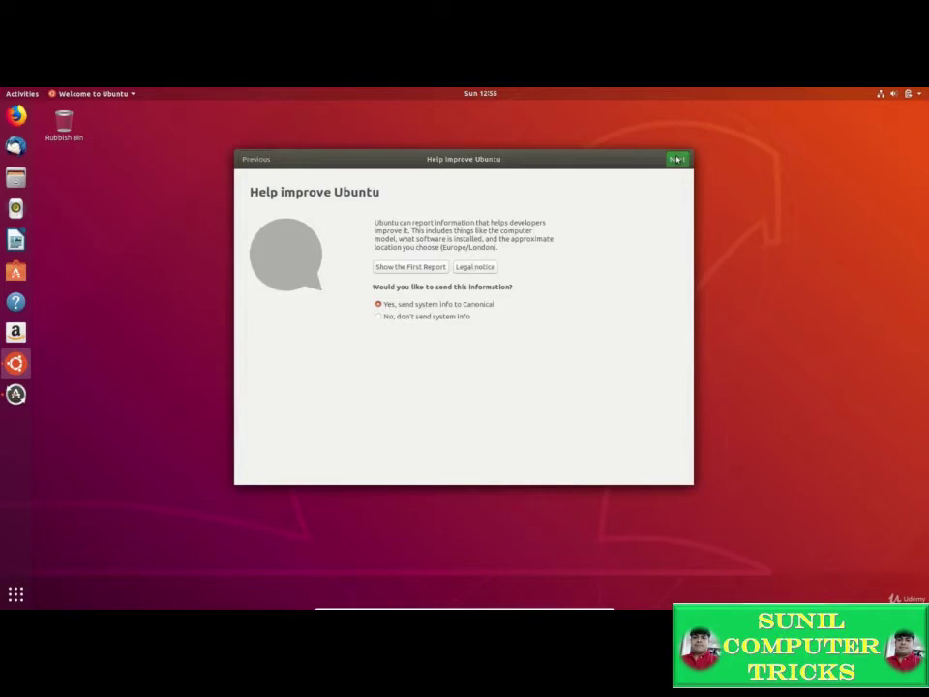
click(676, 159)
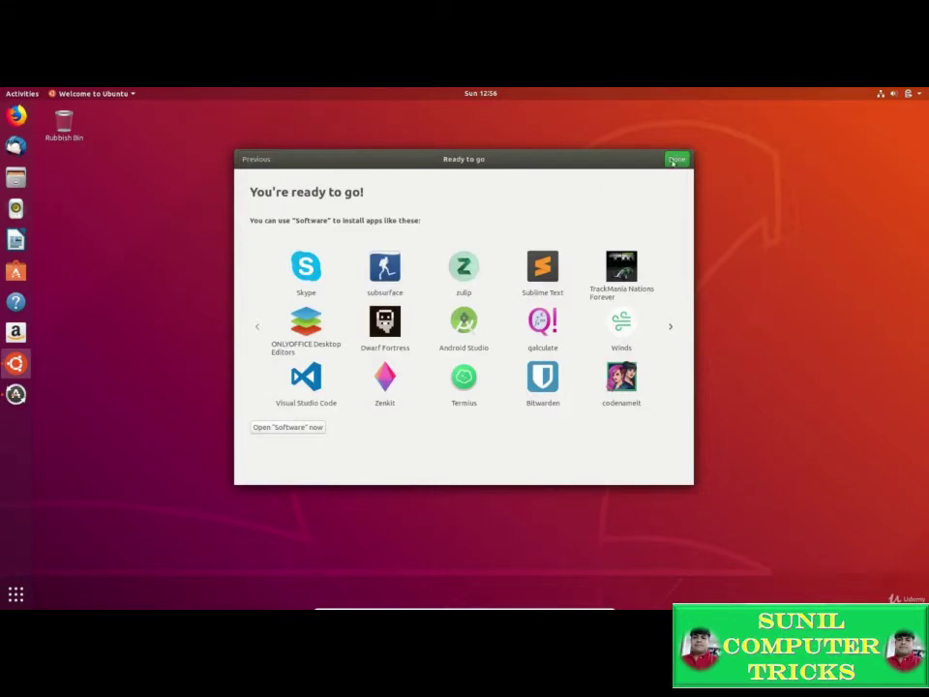
click(674, 161)
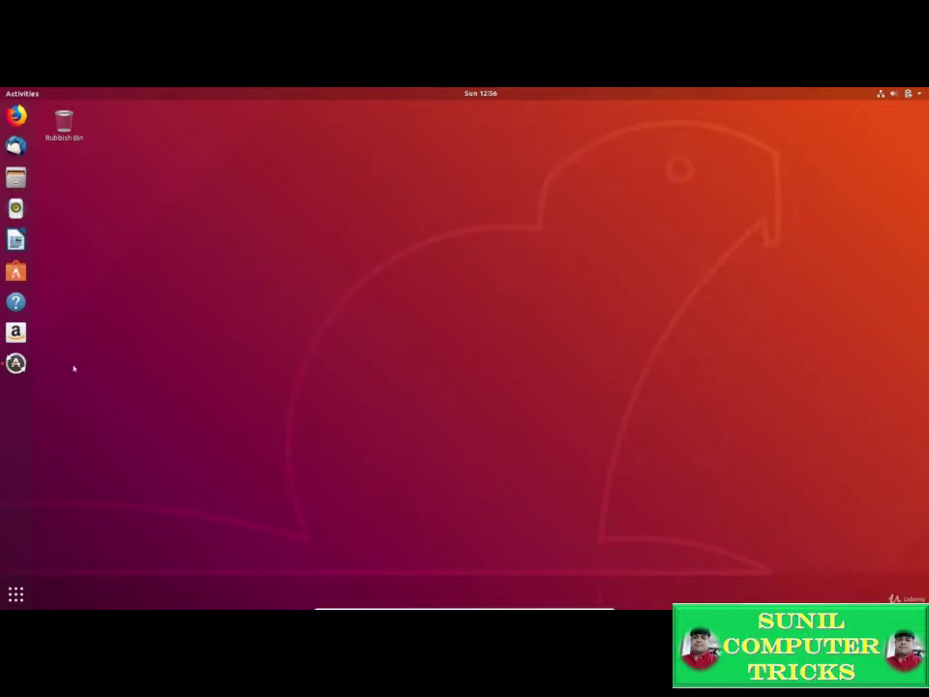
click(15, 363)
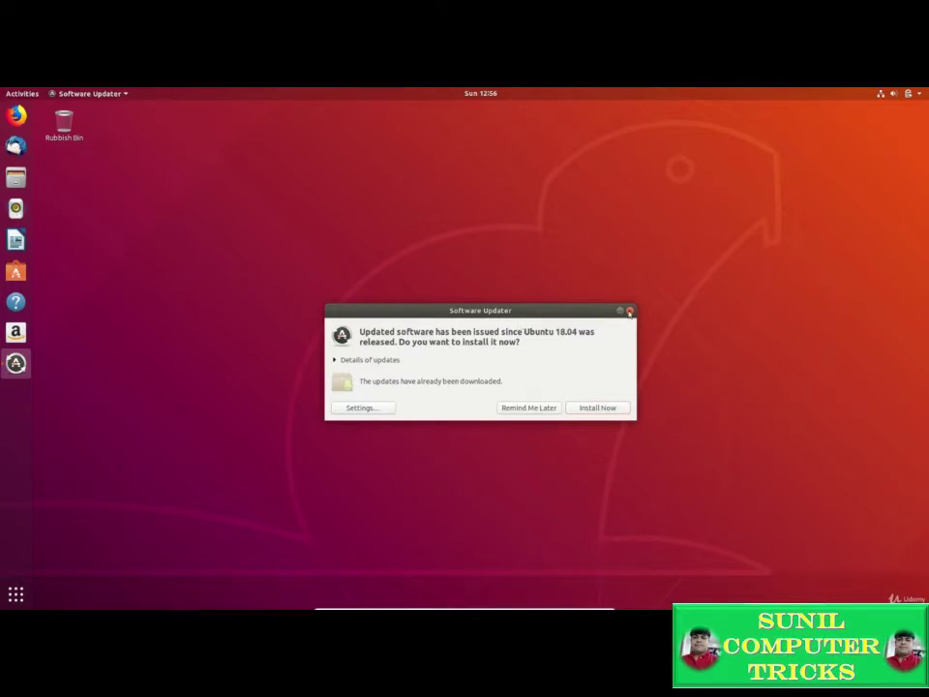
Relaunch Software Updater through an 'updated' app search and move its dialog higher on screen.
click(629, 312)
key(super)
text(updated)
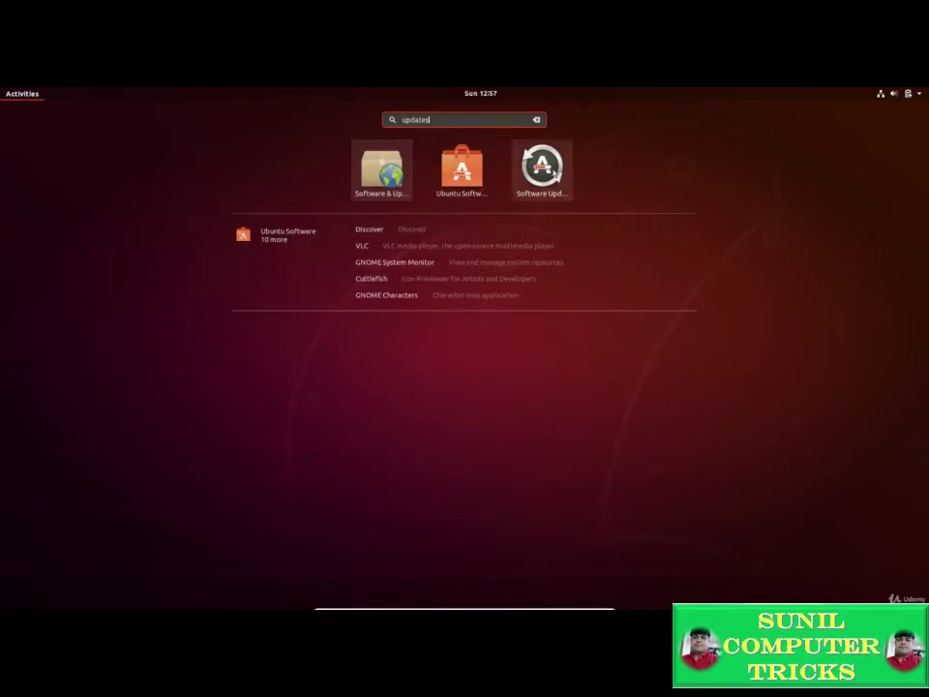
click(553, 174)
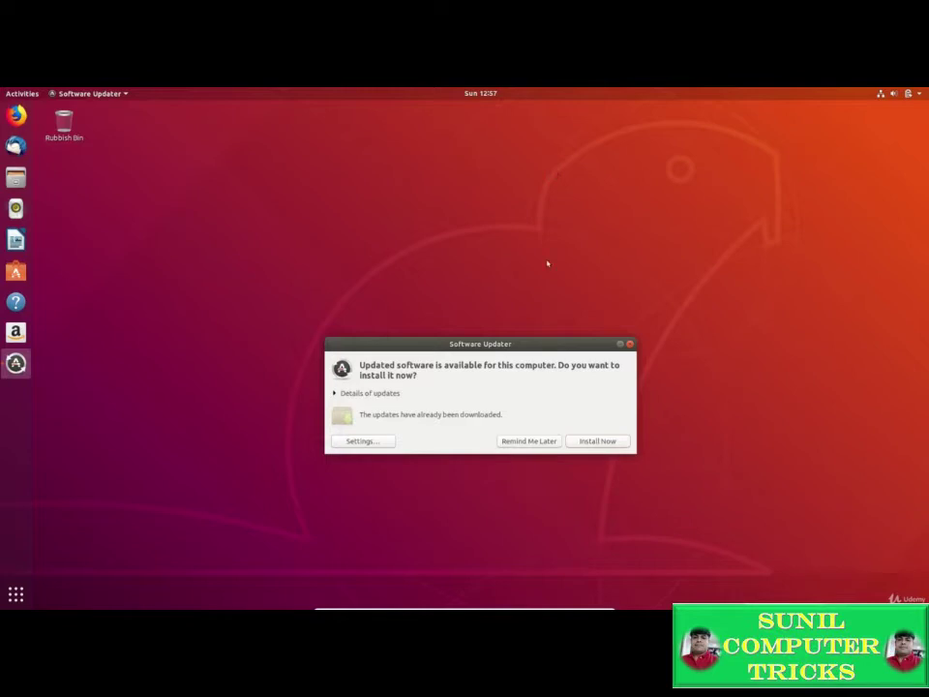
drag(513, 350, 505, 265)
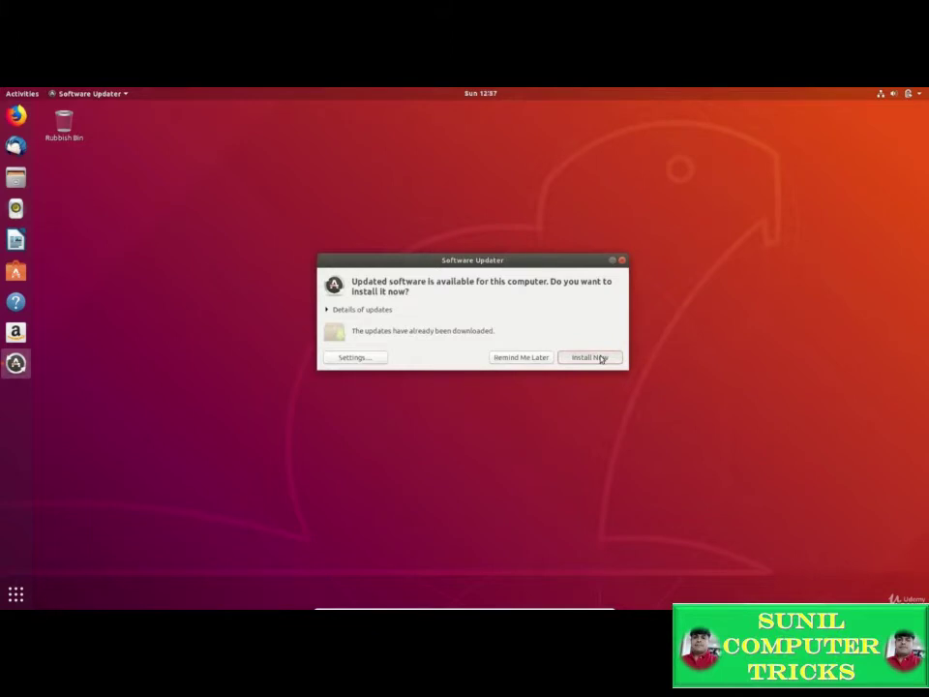
Install the available Ubuntu updates, authenticating with the account password, and restart the guest.
click(589, 357)
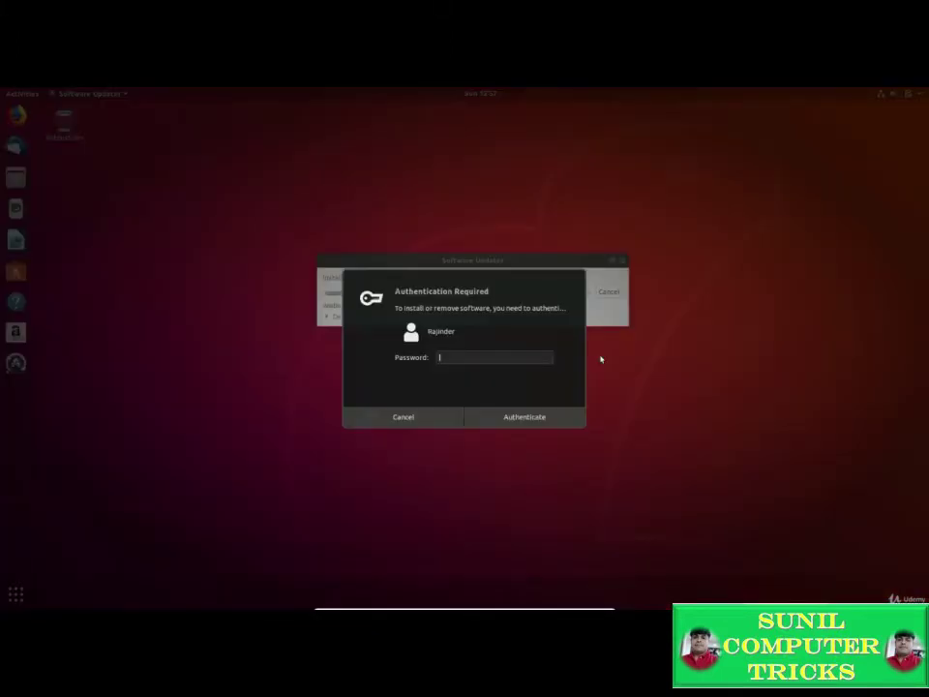
text(●●●●●)
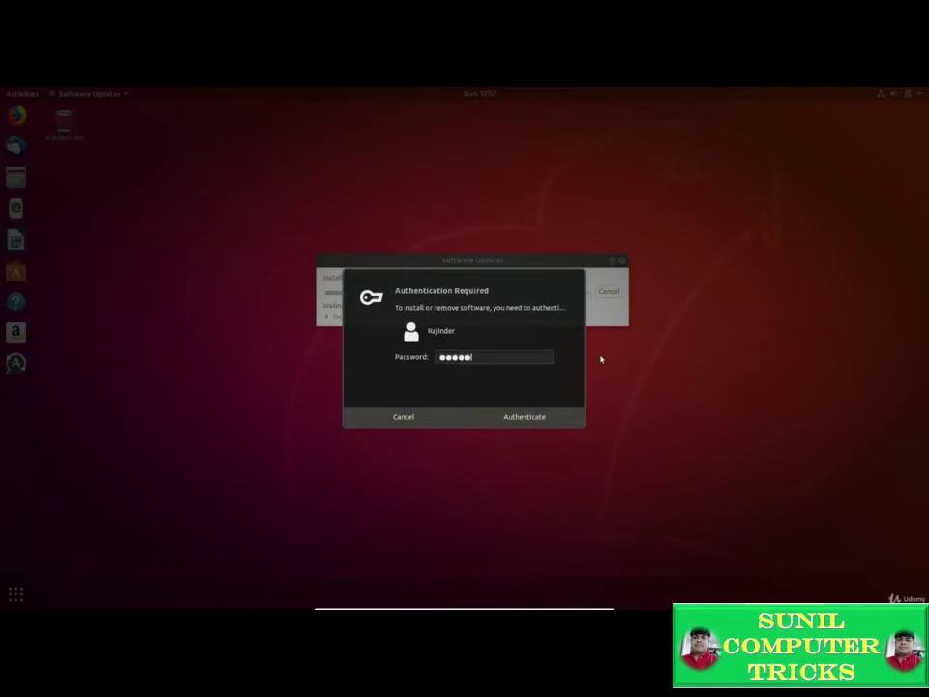
click(535, 416)
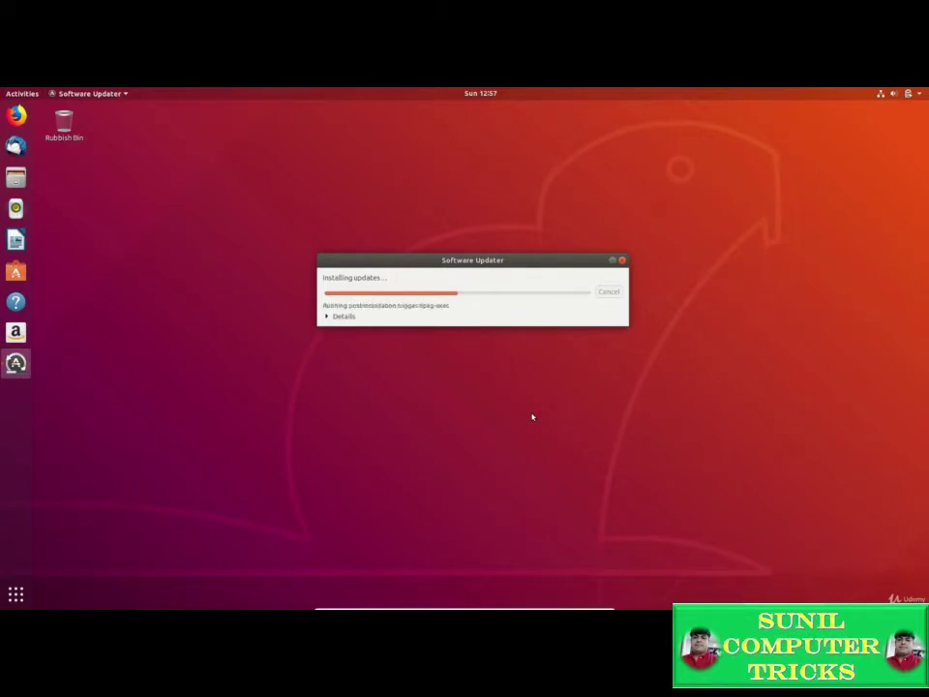
click(327, 317)
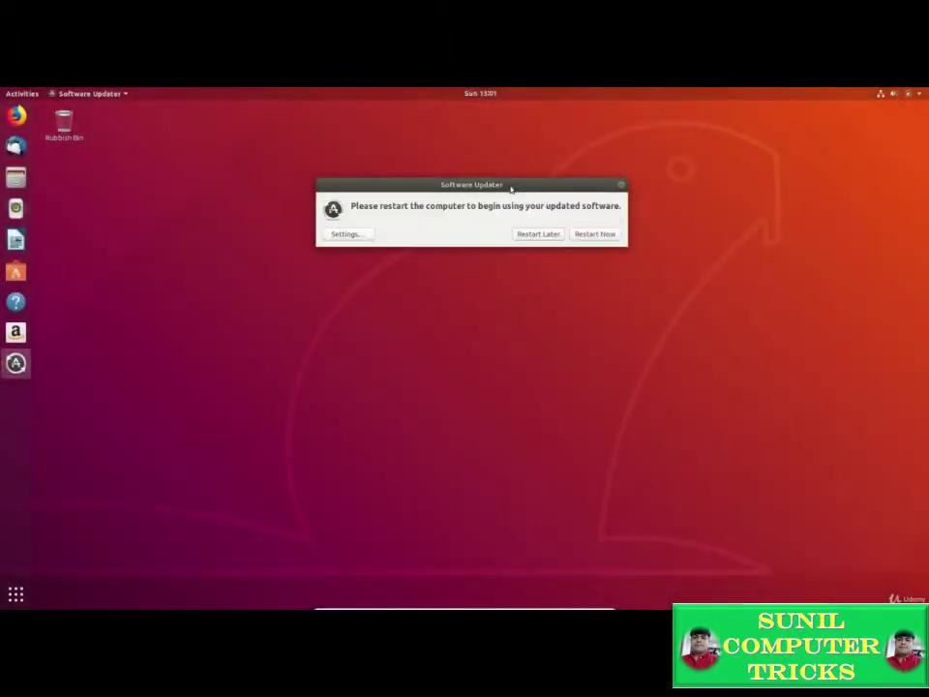
click(596, 234)
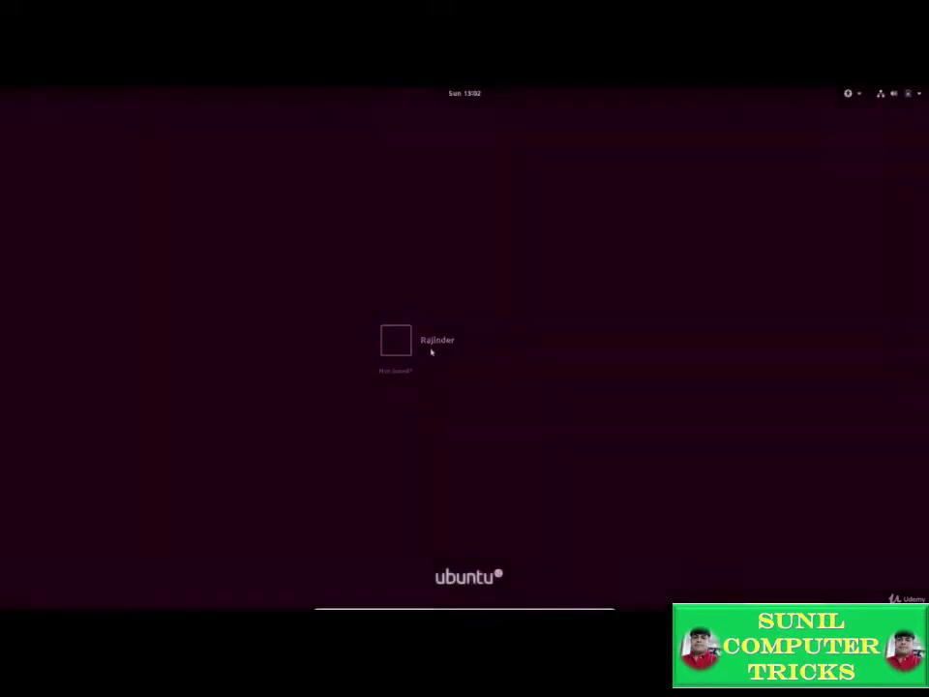
Log back in and search the applications for 'soft'.
click(432, 352)
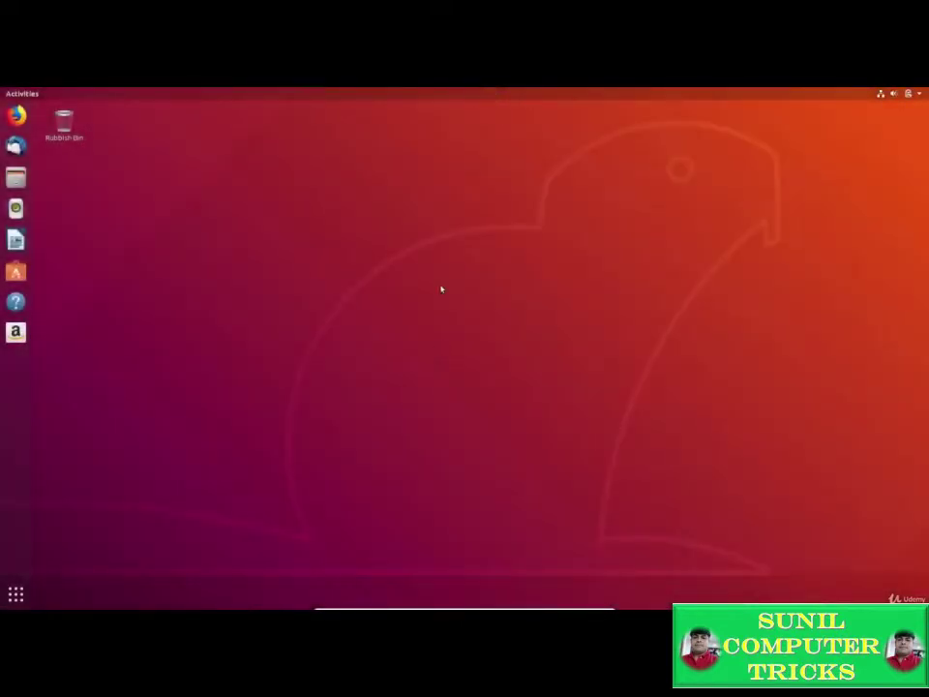
key(super)
text(soft)
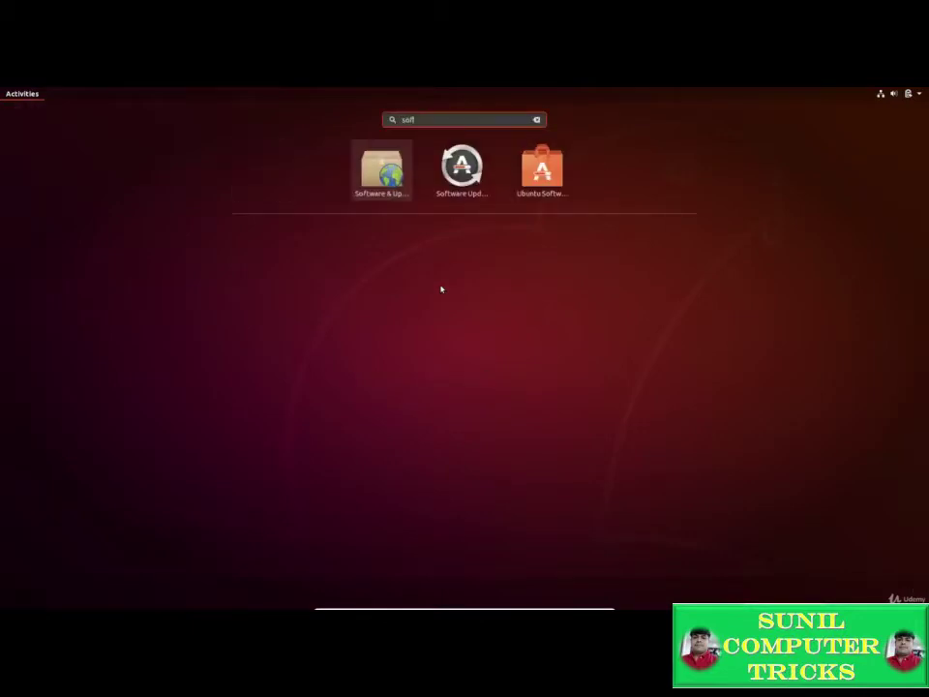
Review the Updates and Additional Drivers tabs in Software & Updates, enlarge the window, then close it.
click(387, 165)
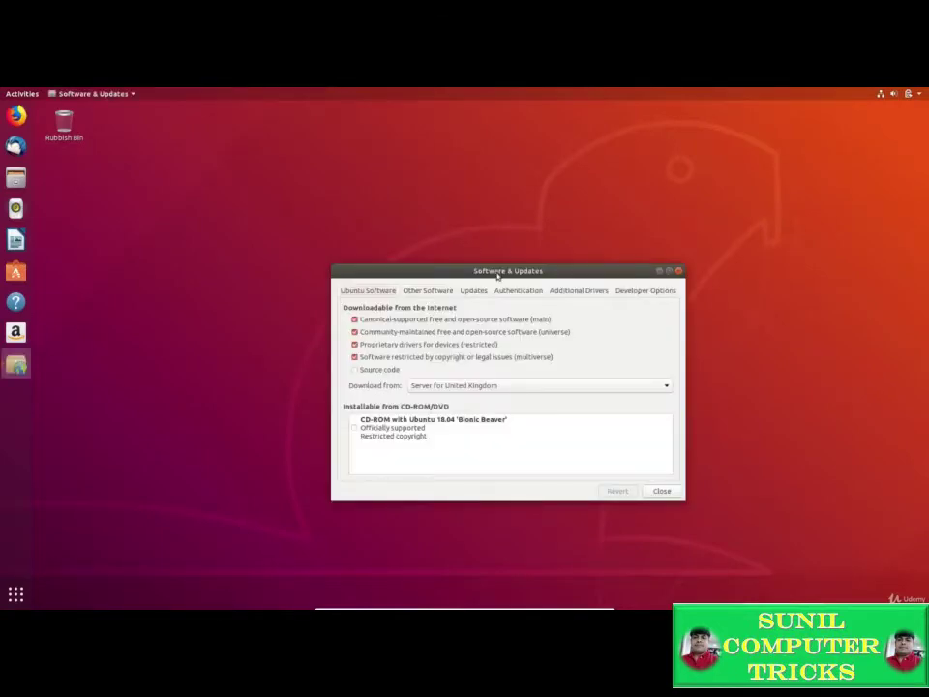
drag(494, 270, 508, 195)
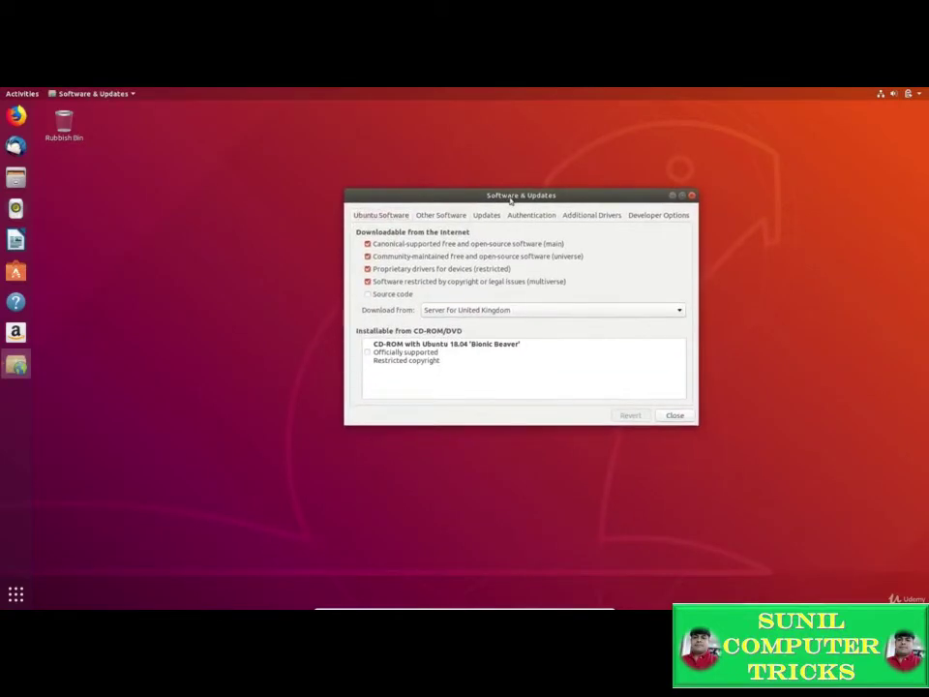
click(487, 214)
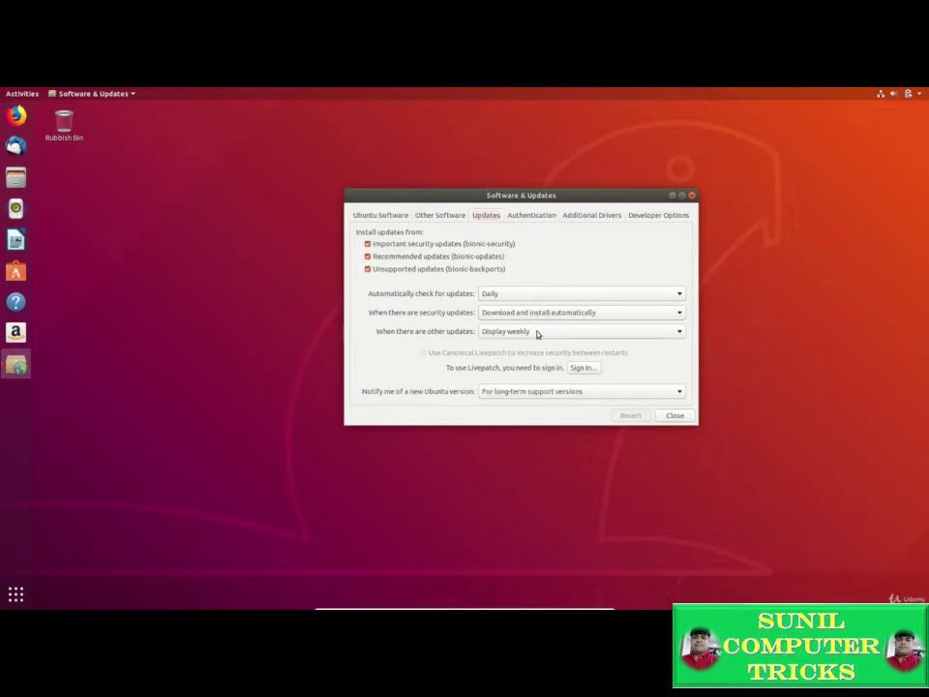
click(610, 215)
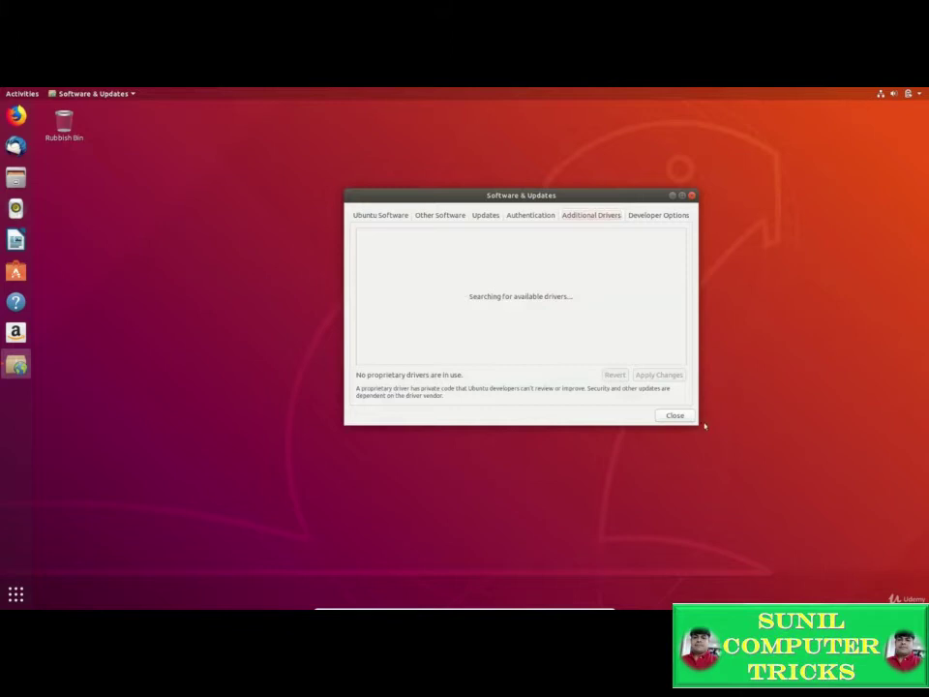
drag(693, 417, 789, 503)
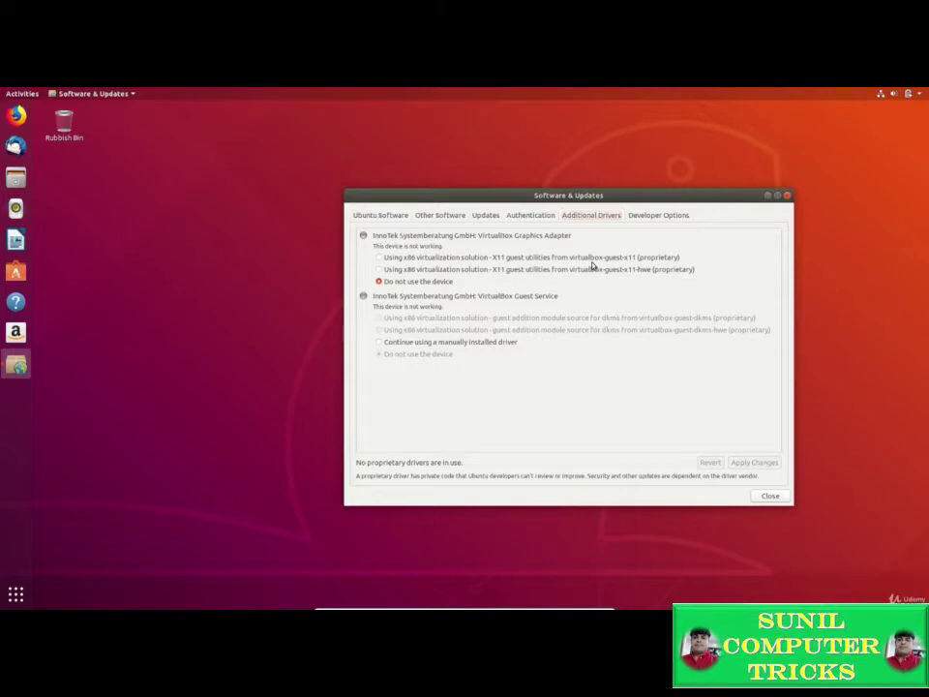
click(767, 497)
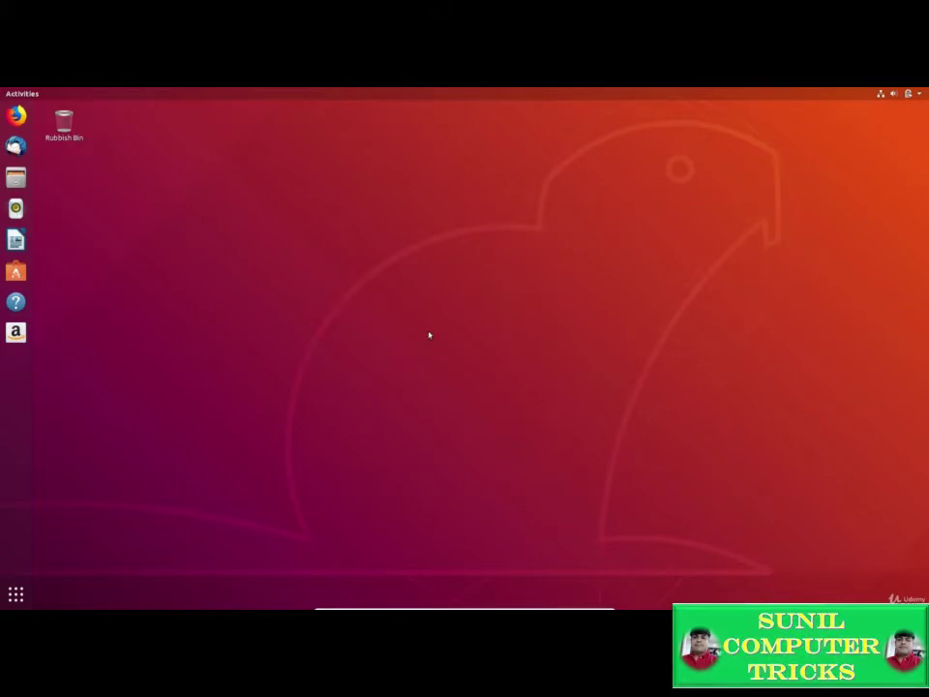
Set the desktop wallpaper to the rocky canyon photo after trying the city skyline.
right_click(319, 295)
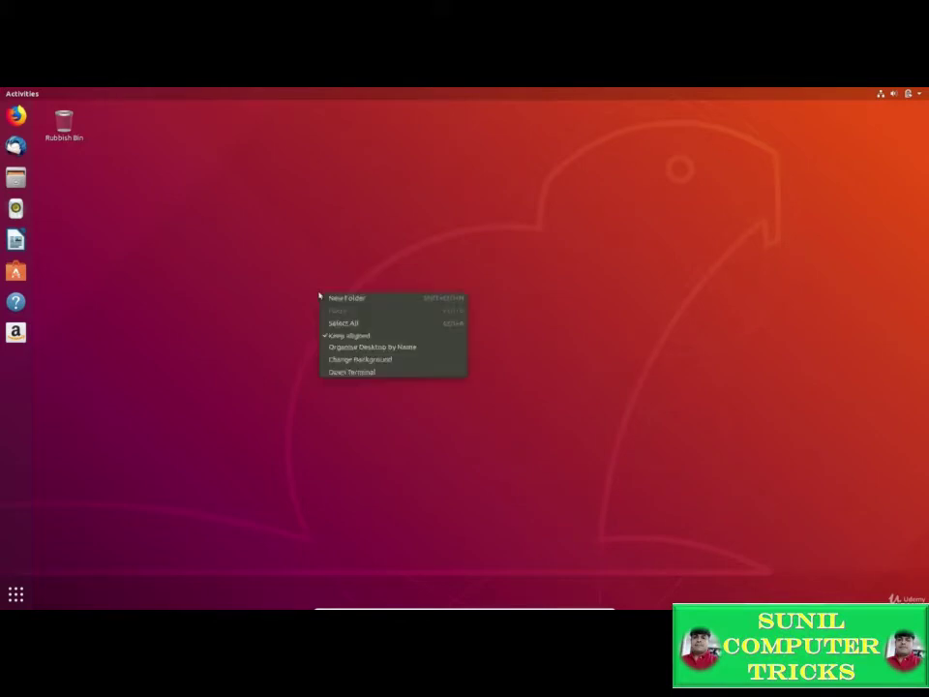
click(350, 361)
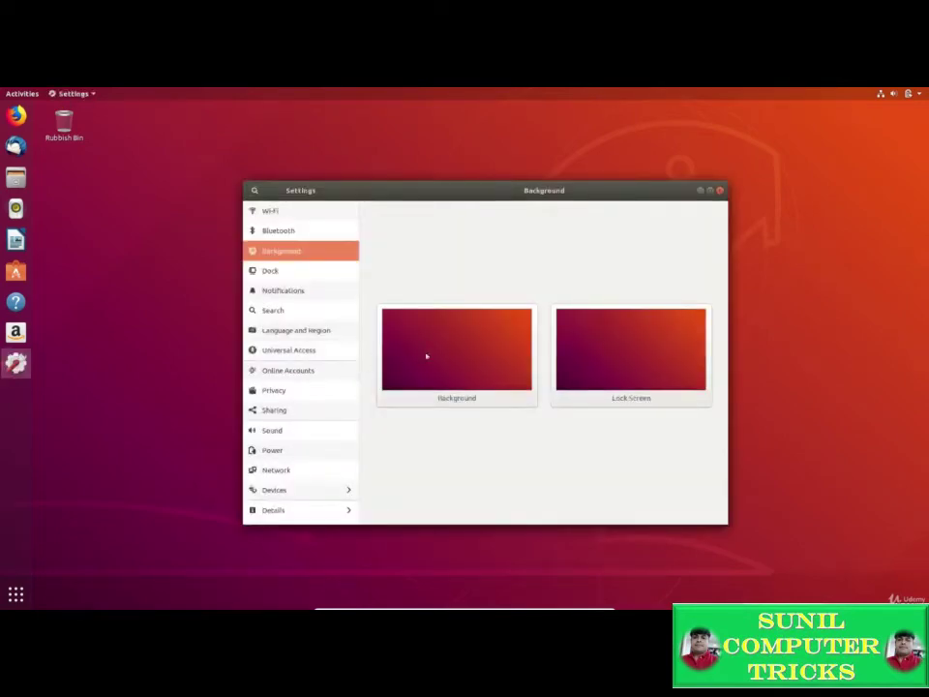
click(433, 357)
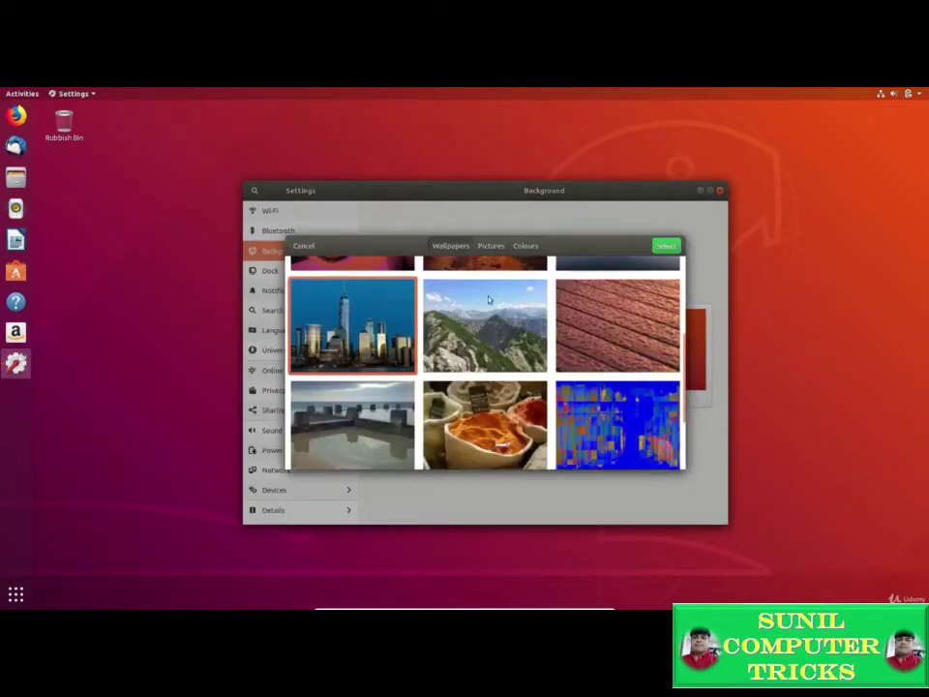
click(671, 251)
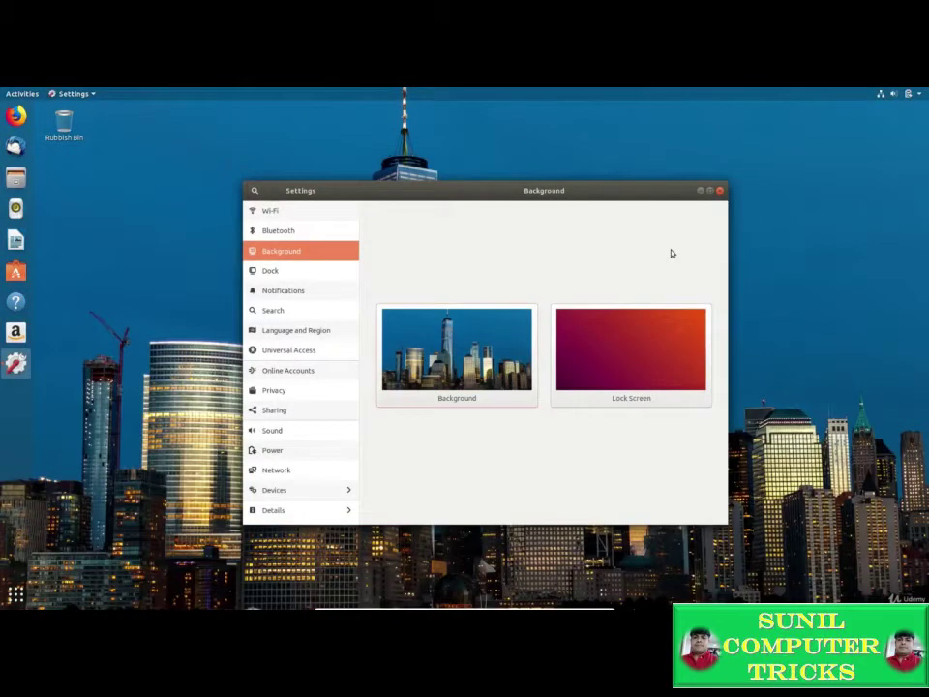
click(531, 385)
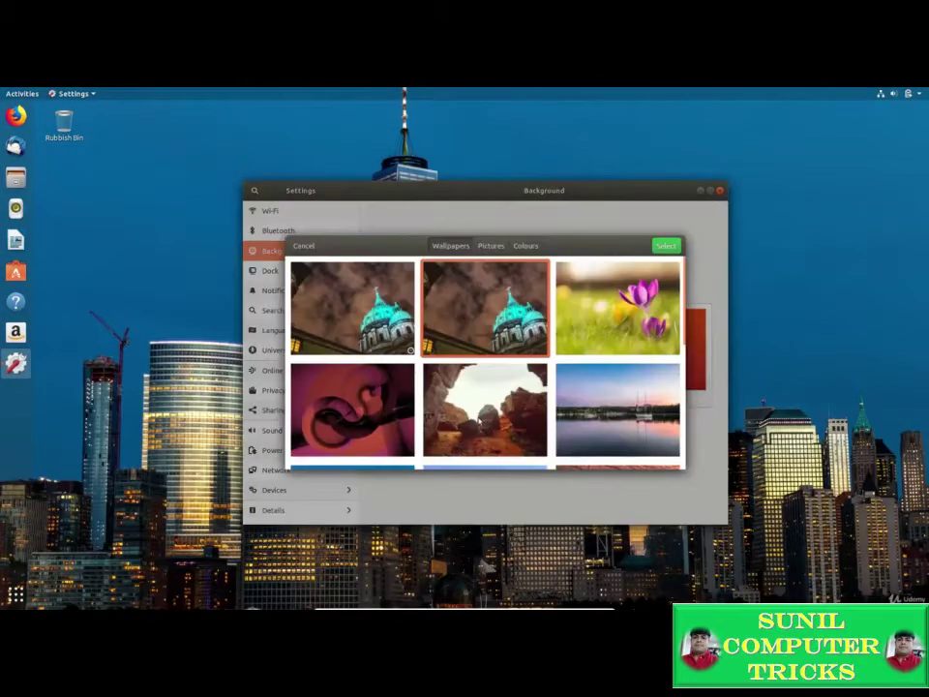
click(664, 247)
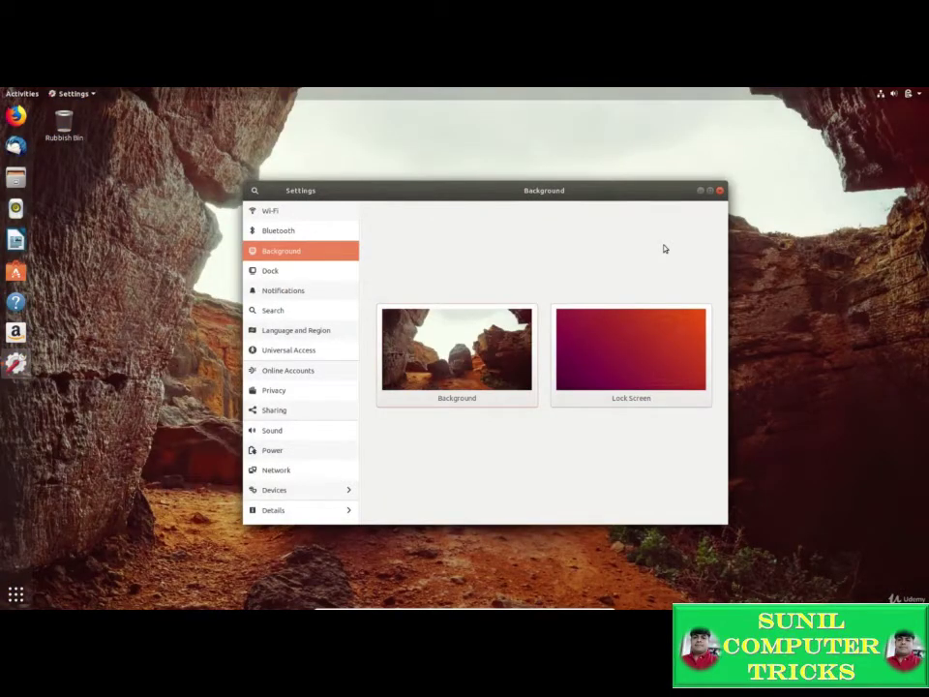
Set the lock screen background to a solid dark blue-grey colour and reopen Settings.
click(614, 336)
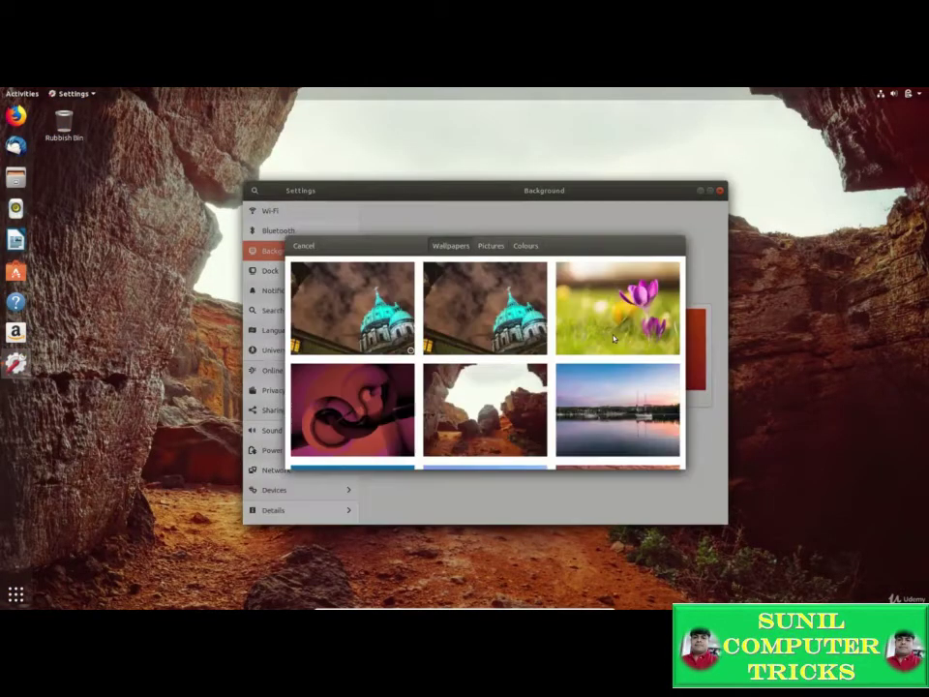
click(495, 249)
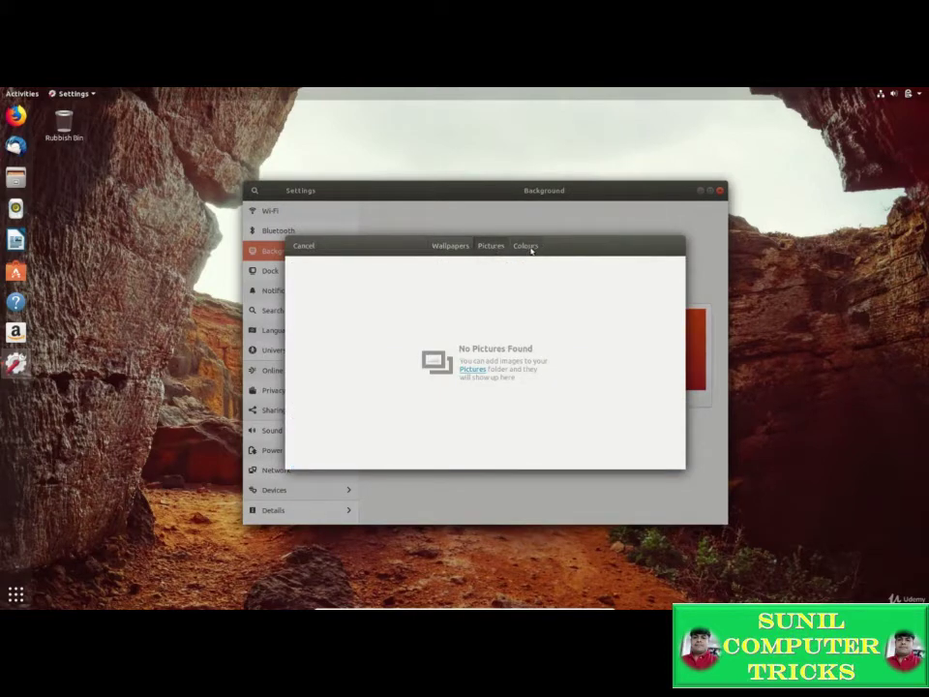
click(528, 247)
click(481, 321)
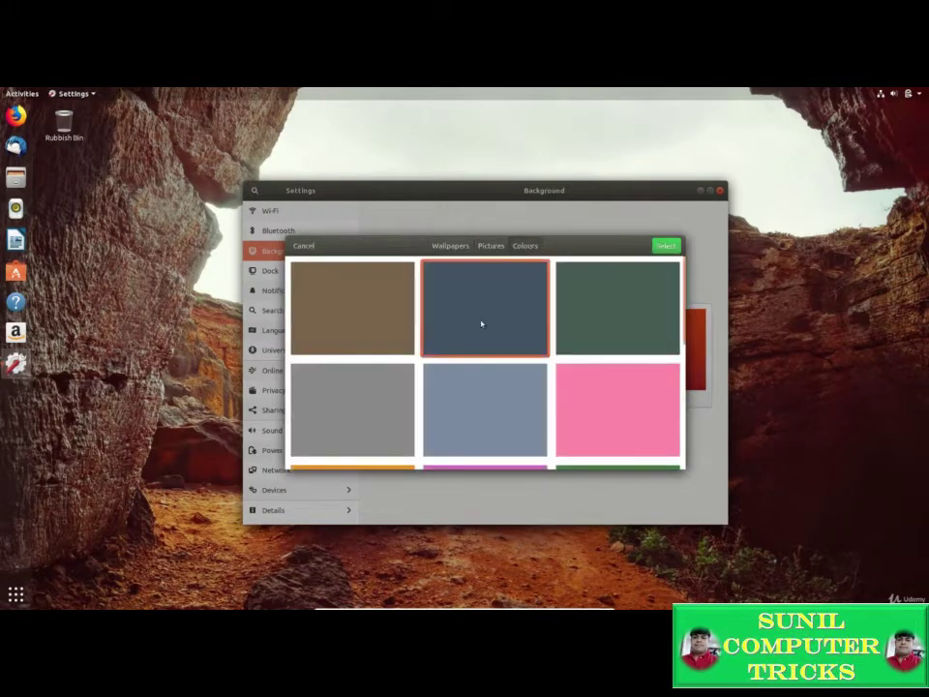
click(666, 247)
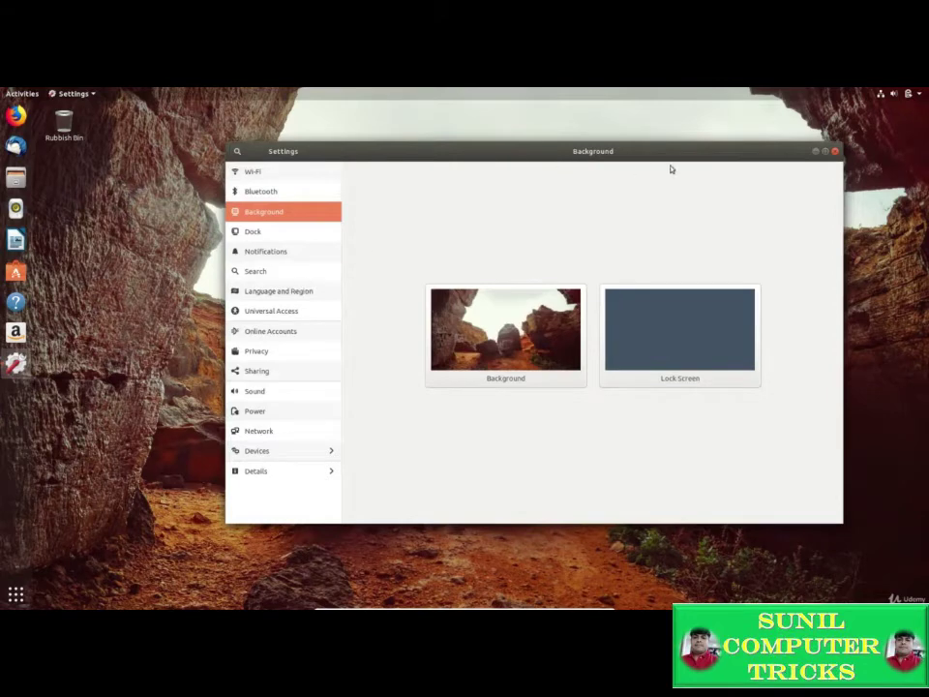
click(835, 152)
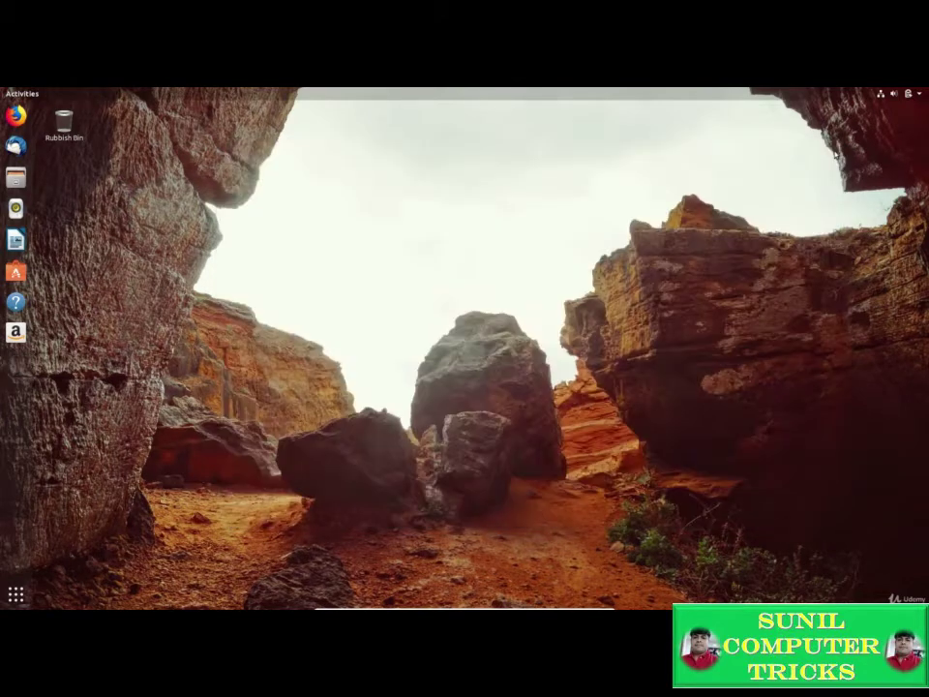
click(900, 93)
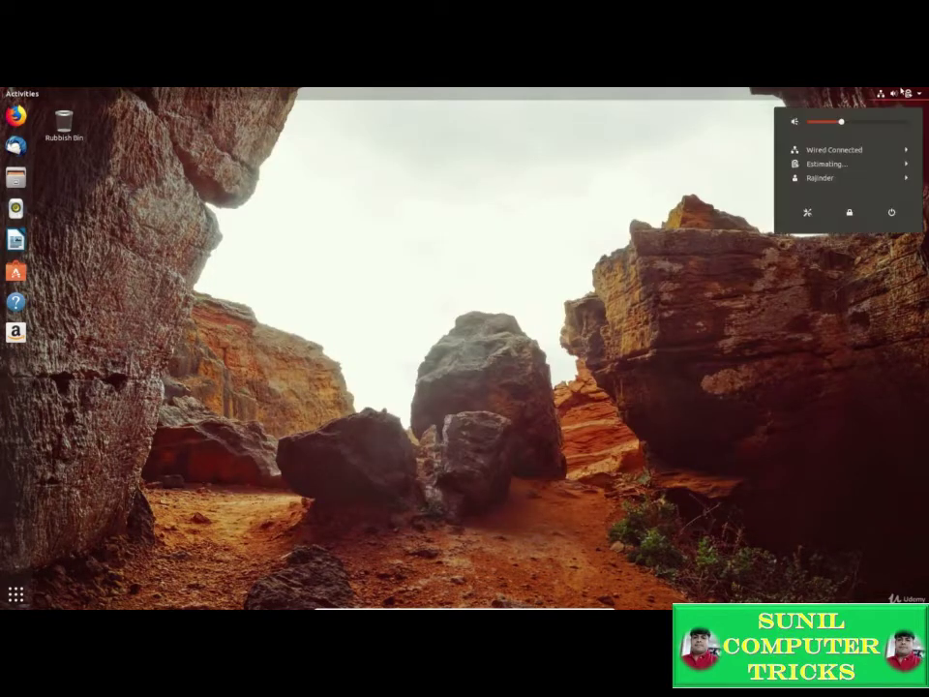
click(807, 212)
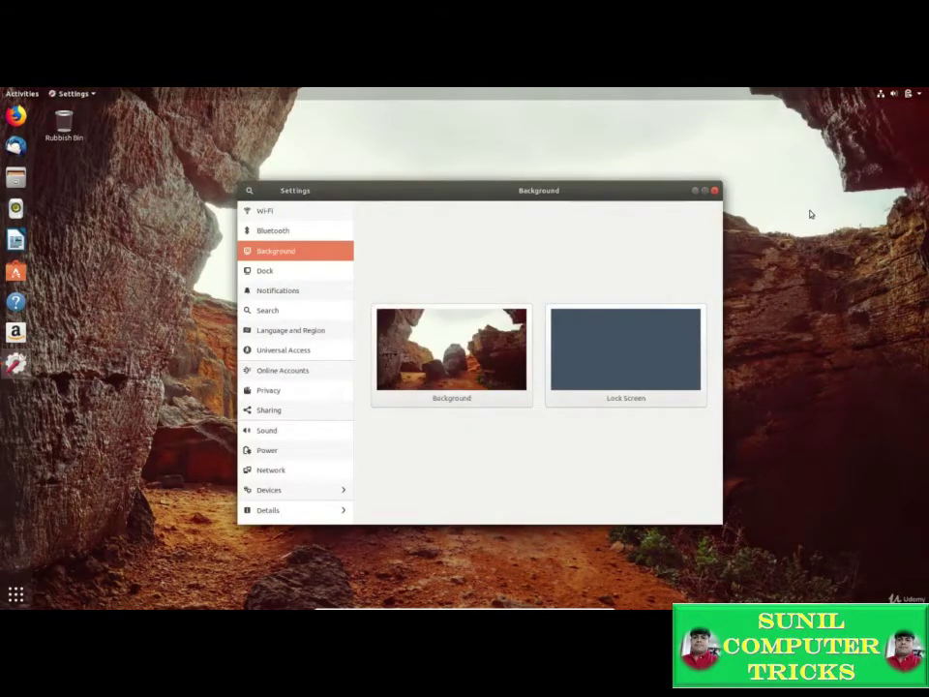
Browse the Wi-Fi, Bluetooth and Background pages, then open the Dock page and maximize Settings.
click(300, 213)
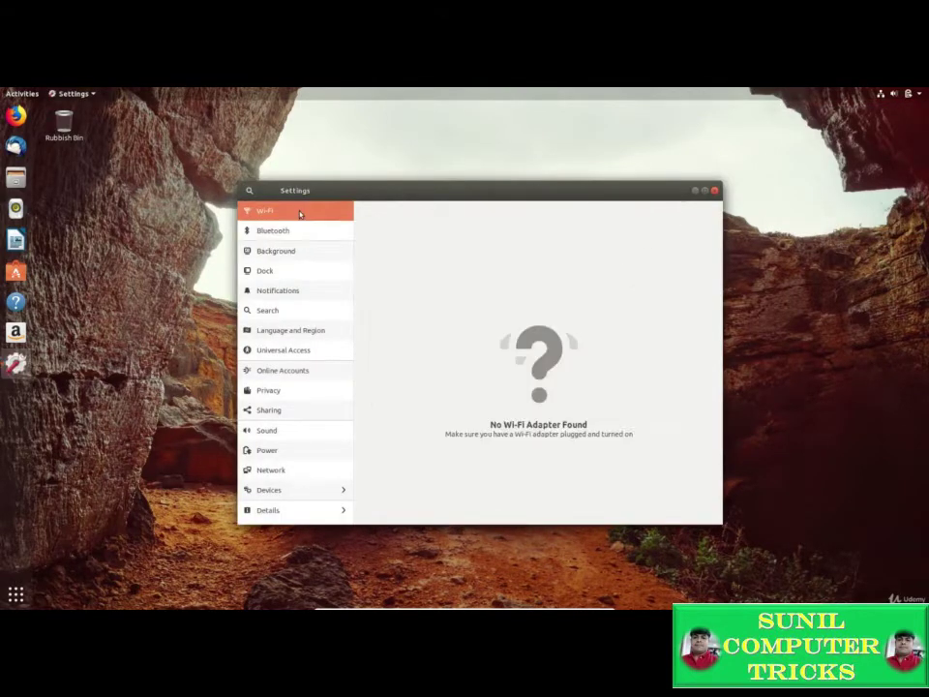
click(289, 233)
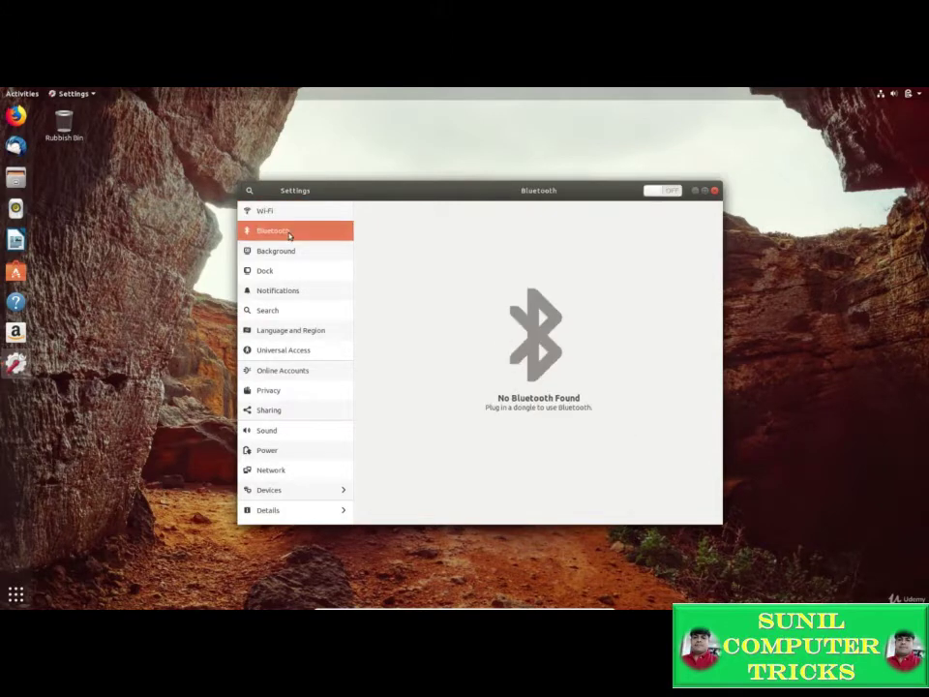
click(285, 251)
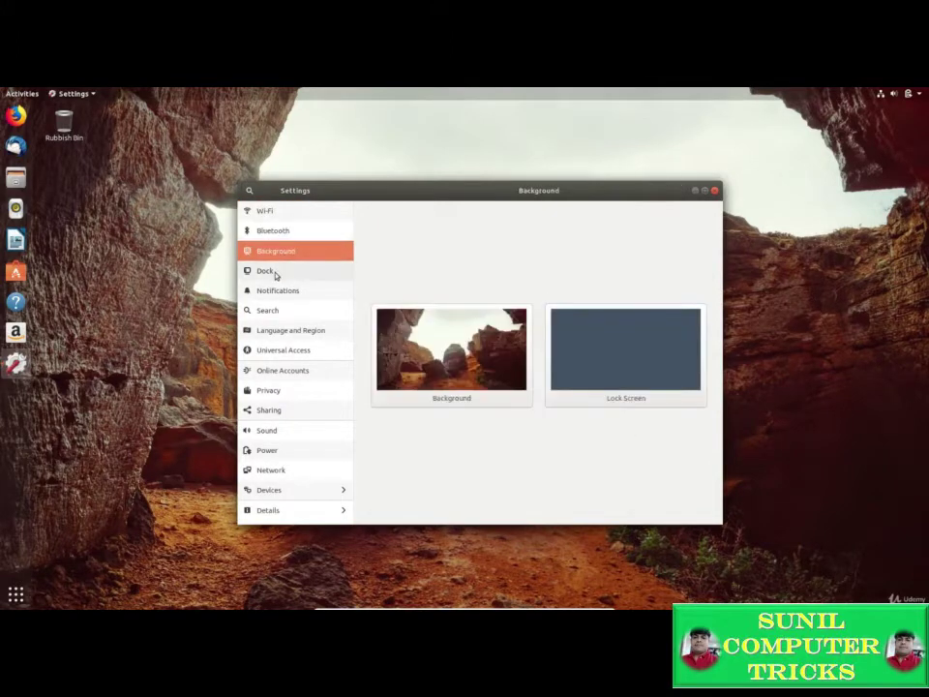
click(276, 271)
double_click(436, 189)
click(689, 150)
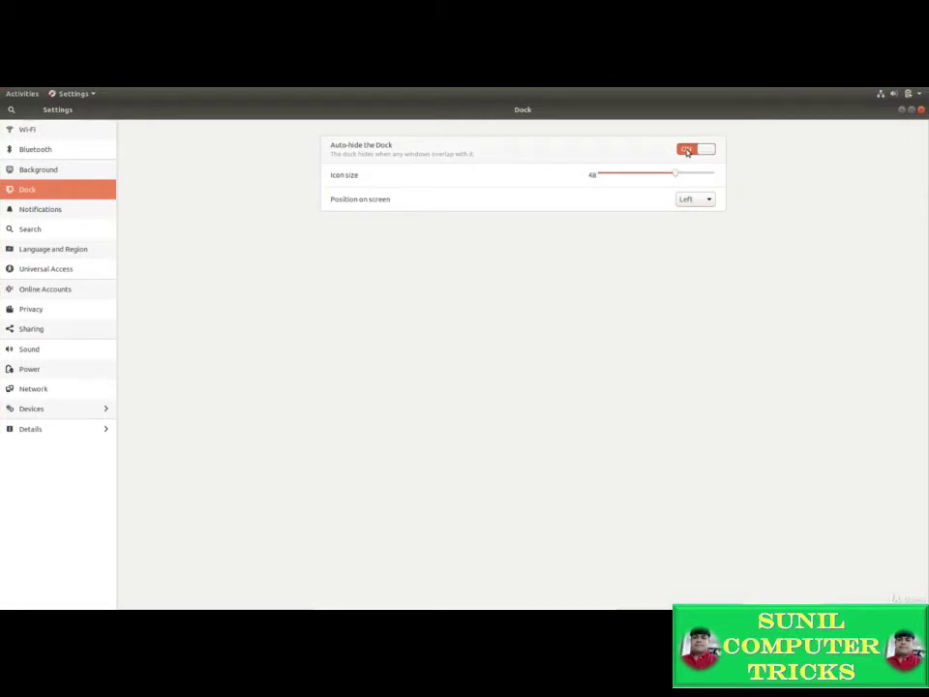
Turn off dock auto-hide, enlarge the dock icons, and try the Right then Bottom positions.
click(689, 150)
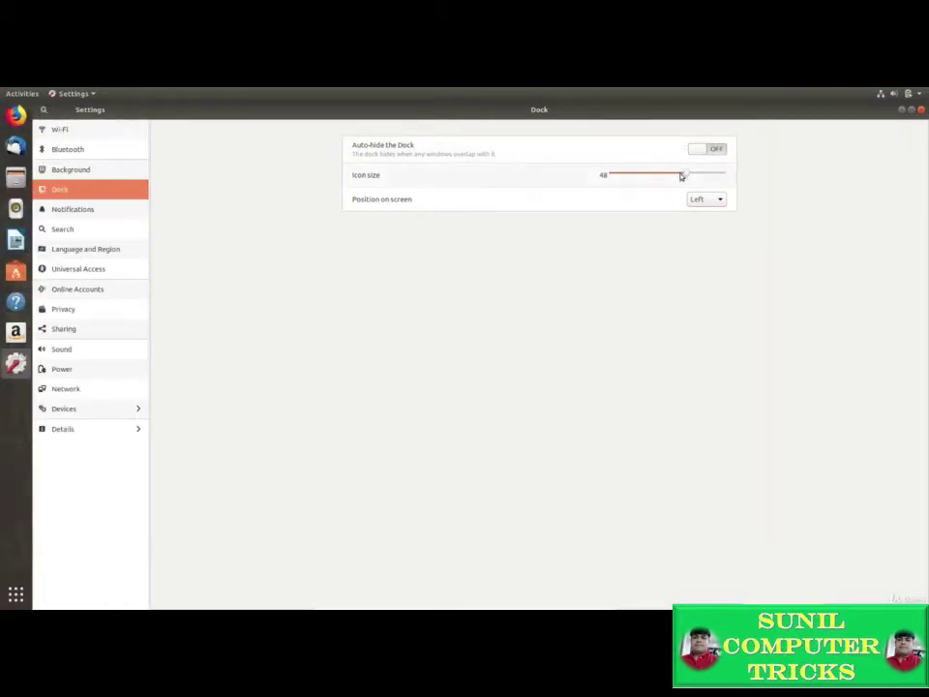
mouse_move(686, 177)
mouse_down()
mouse_move(748, 182)
mouse_move(685, 176)
mouse_move(642, 183)
mouse_move(688, 180)
mouse_up()
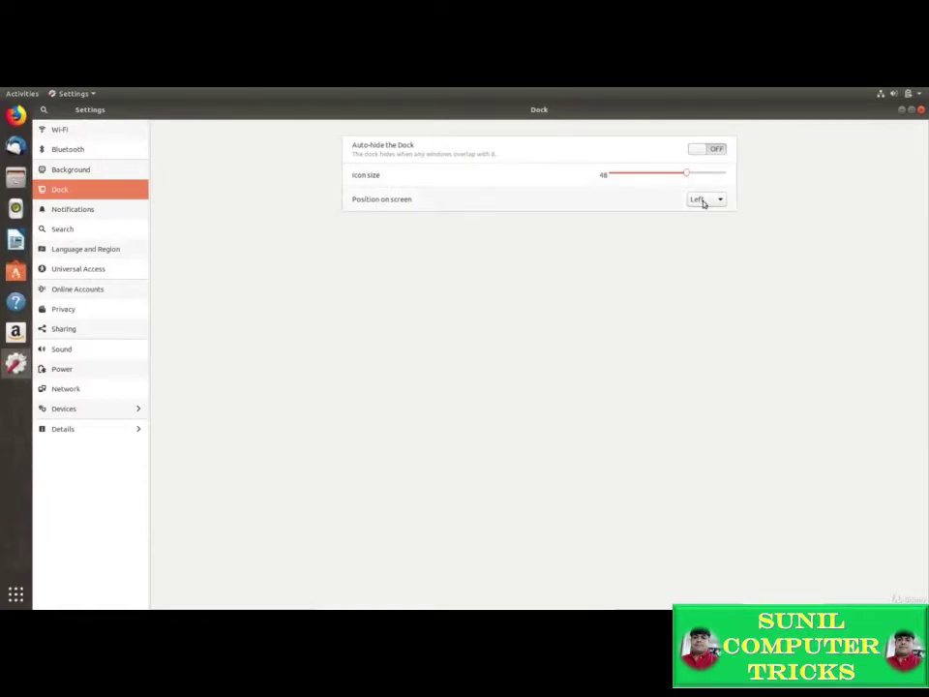
click(703, 202)
click(693, 208)
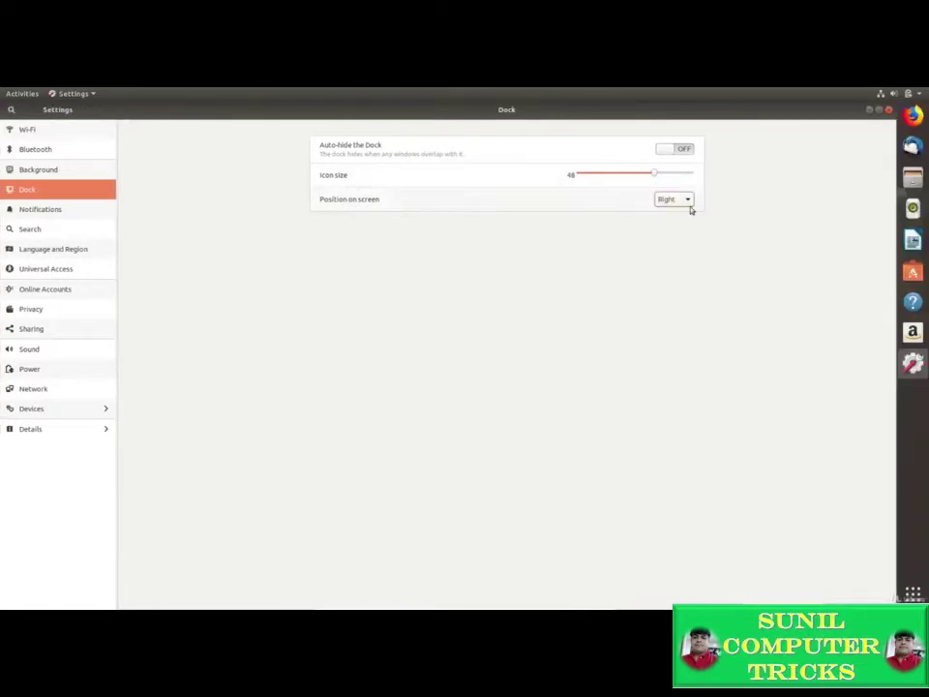
click(687, 204)
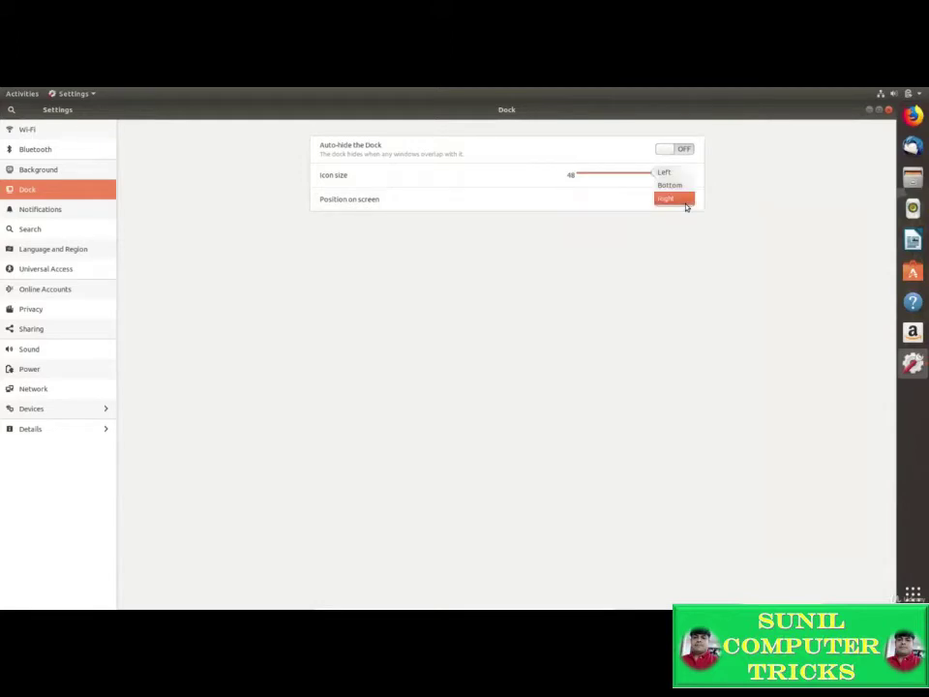
click(675, 185)
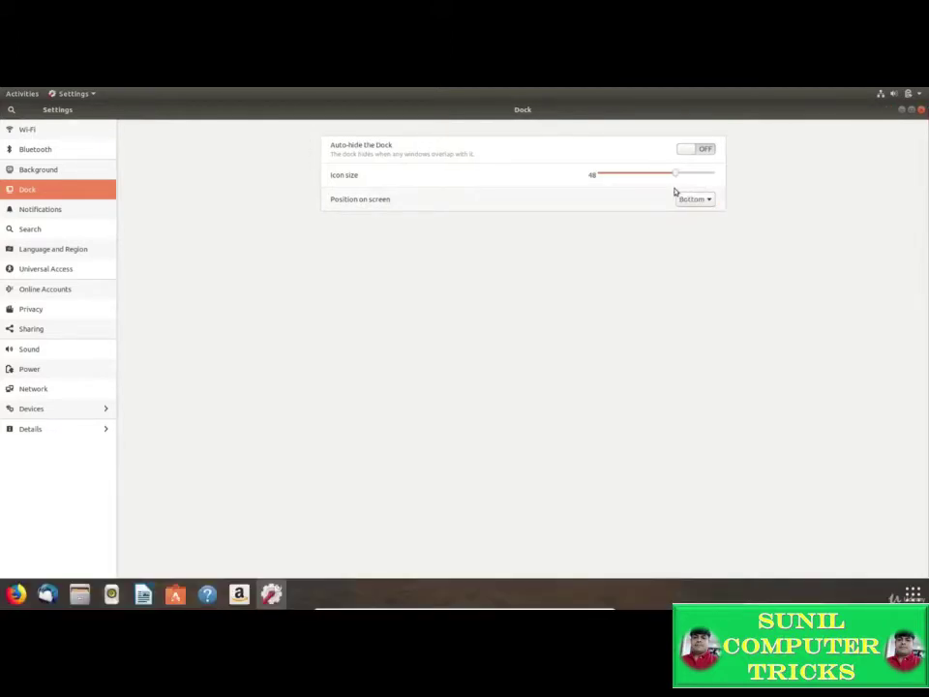
Restore the Settings window to normal size and move the dock back to the Left edge.
click(911, 110)
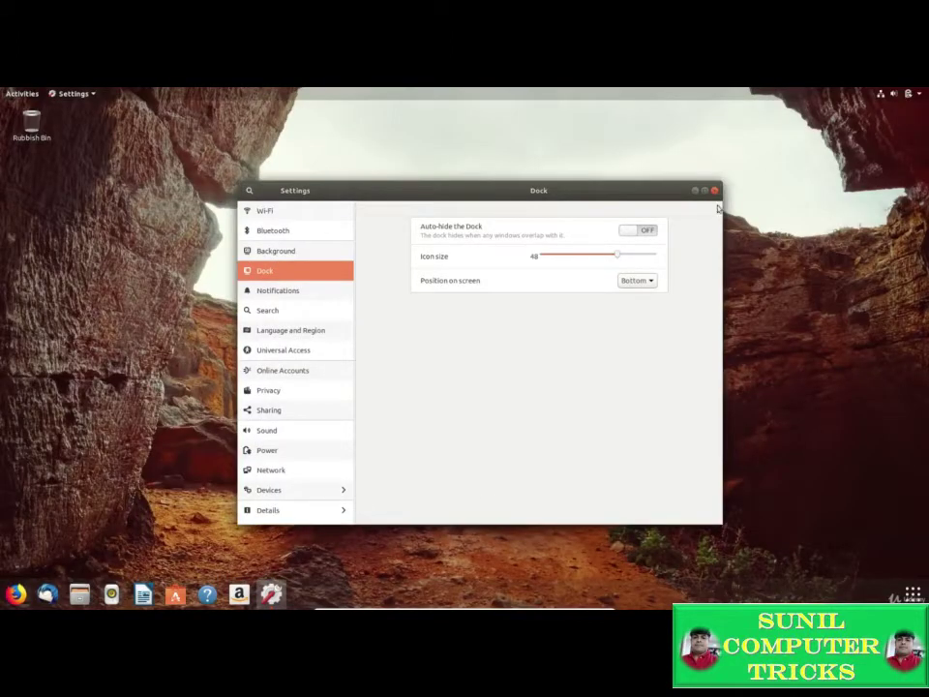
click(637, 281)
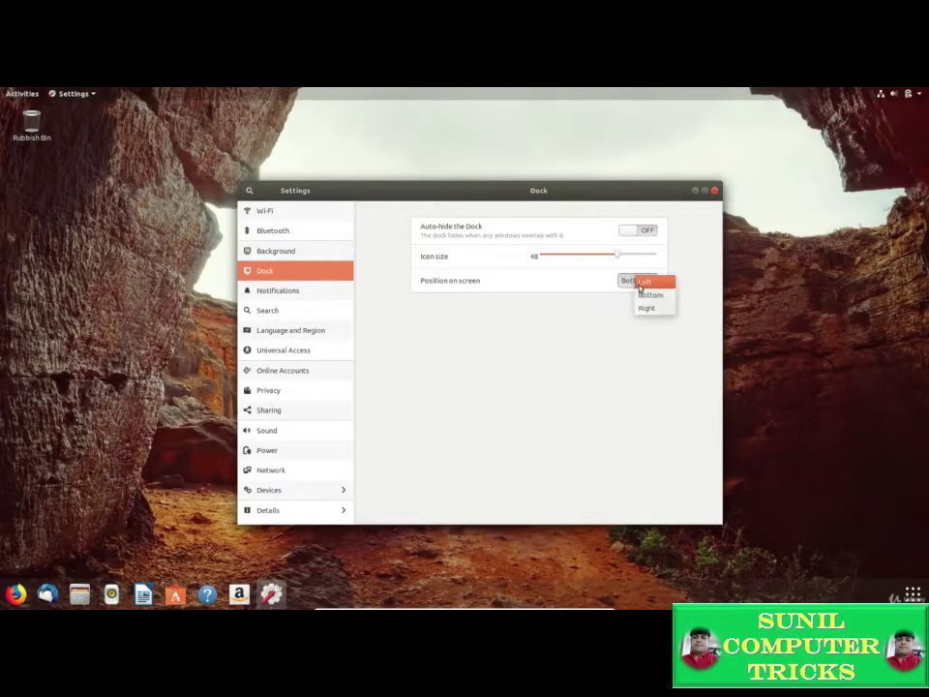
click(650, 294)
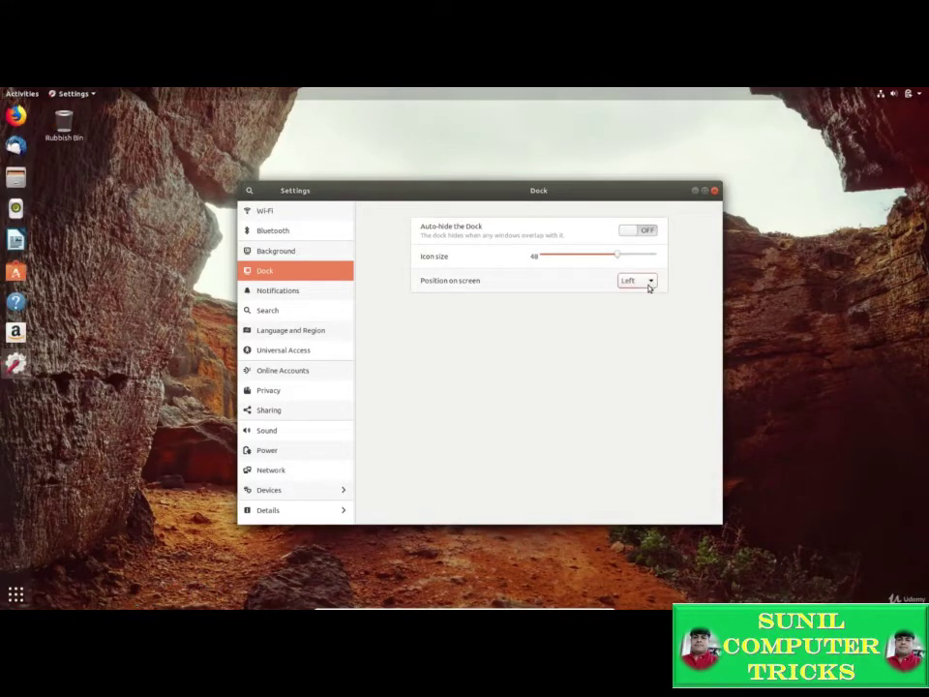
click(312, 296)
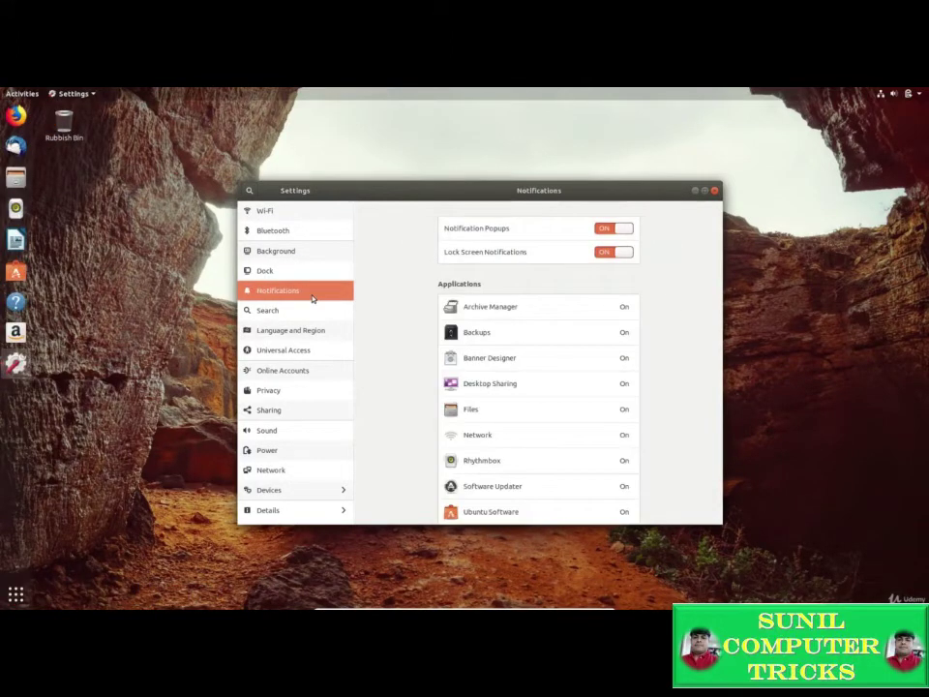
Maximize Settings, check Archive Manager notification options, toggle lock screen notifications, and open the Search page.
click(705, 190)
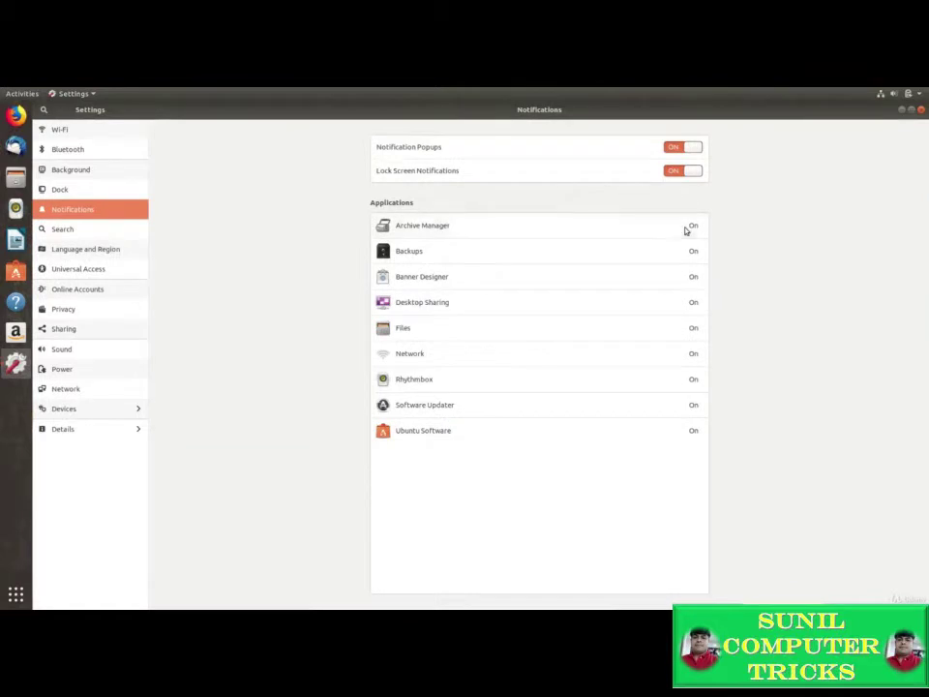
click(685, 230)
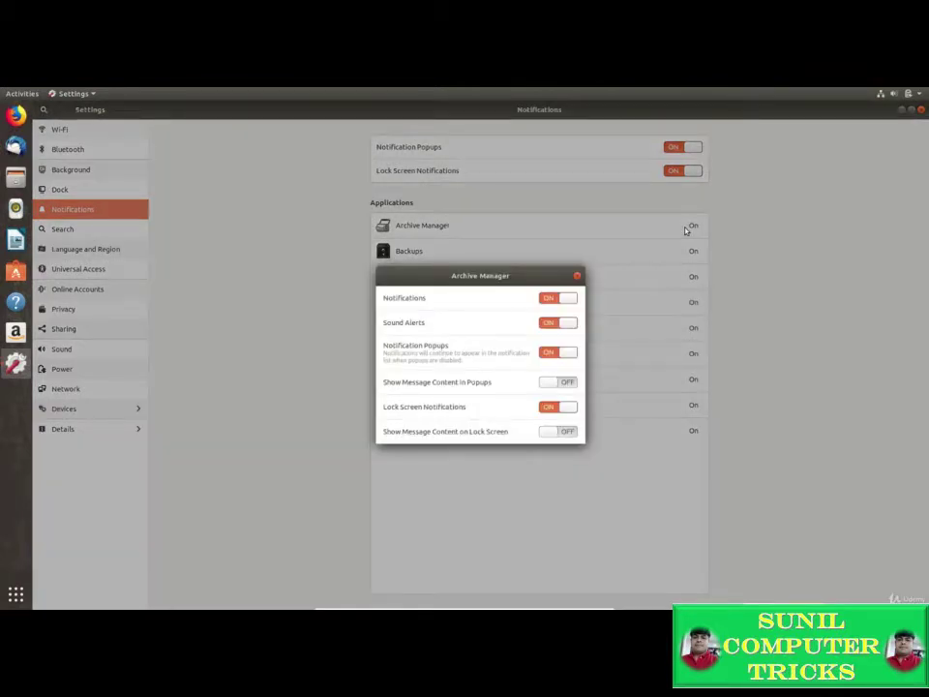
click(577, 276)
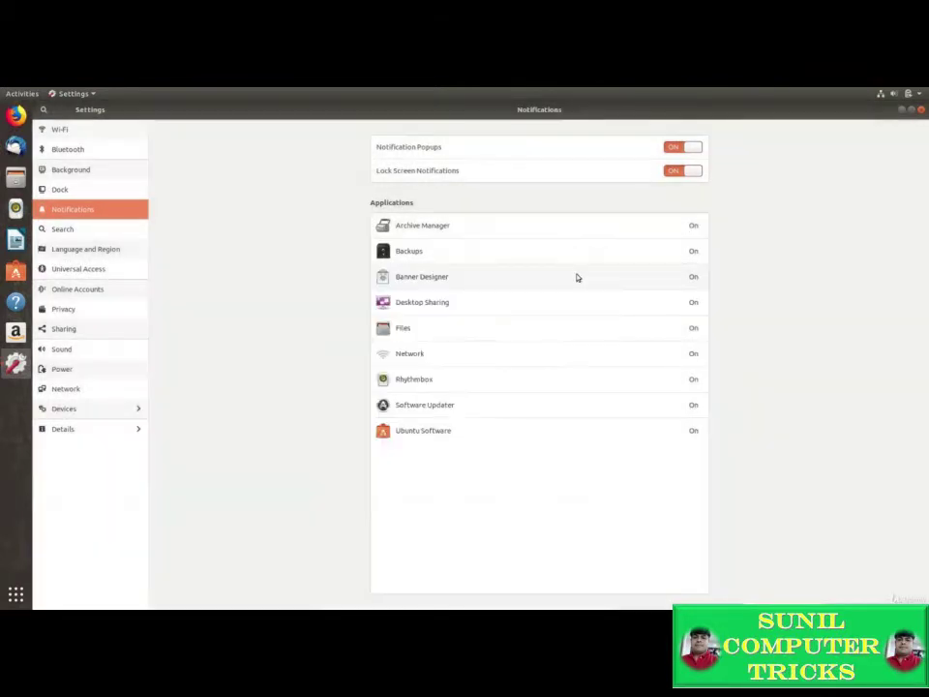
click(678, 171)
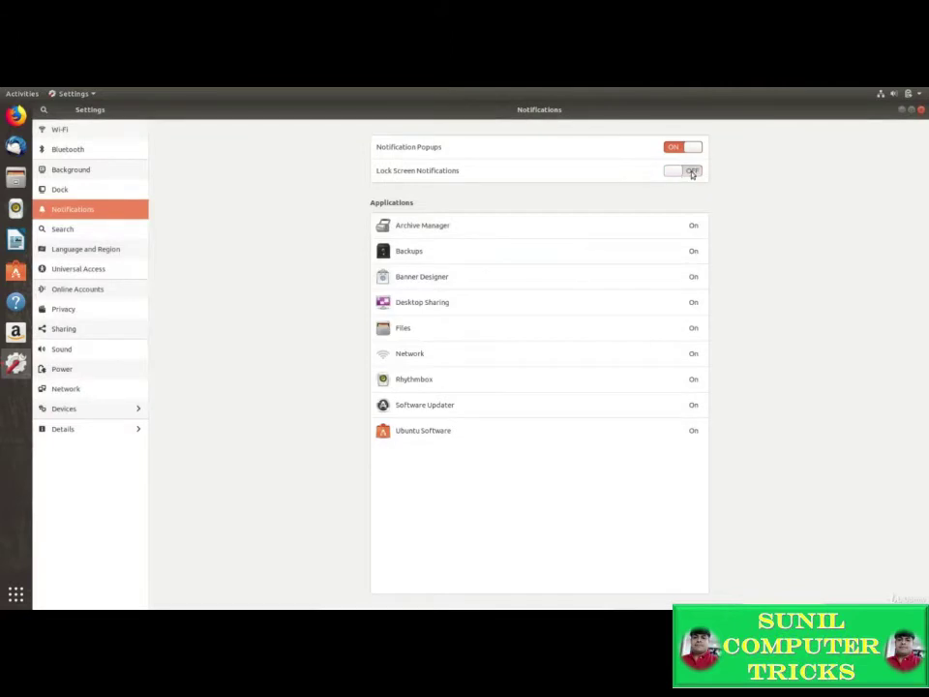
click(692, 172)
click(62, 229)
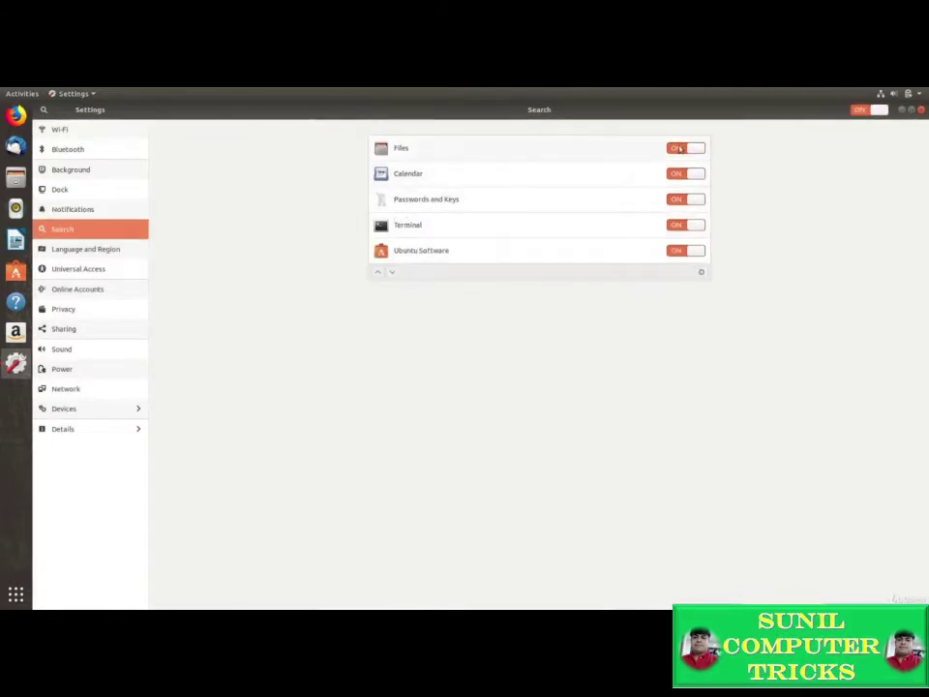
Toggle Files search results off and on, move Ubuntu Software up three places, then return it to the bottom.
click(676, 148)
click(696, 150)
click(406, 251)
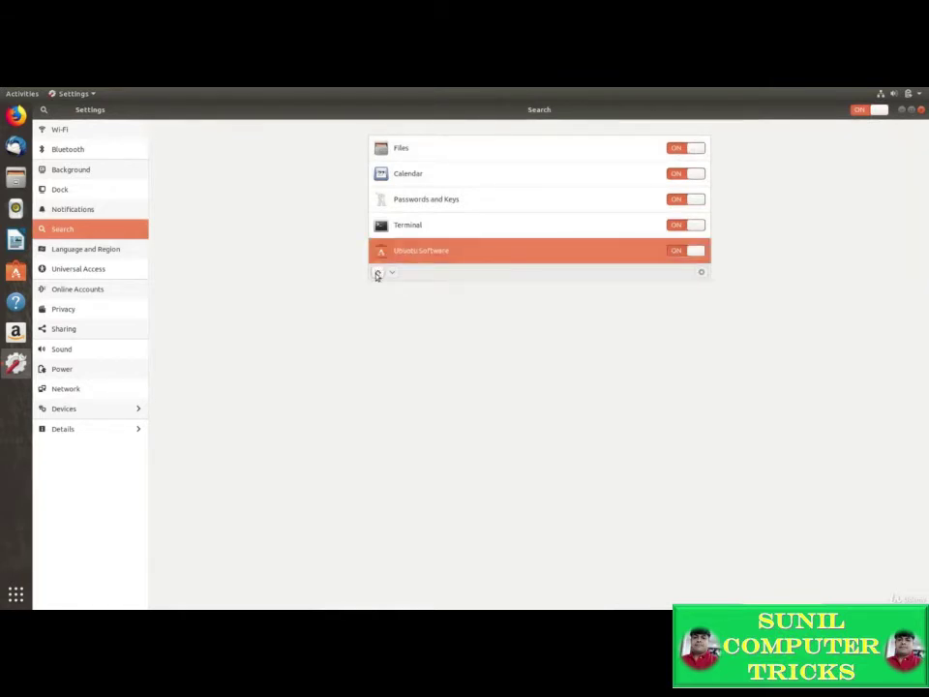
click(377, 273)
click(378, 273)
click(377, 273)
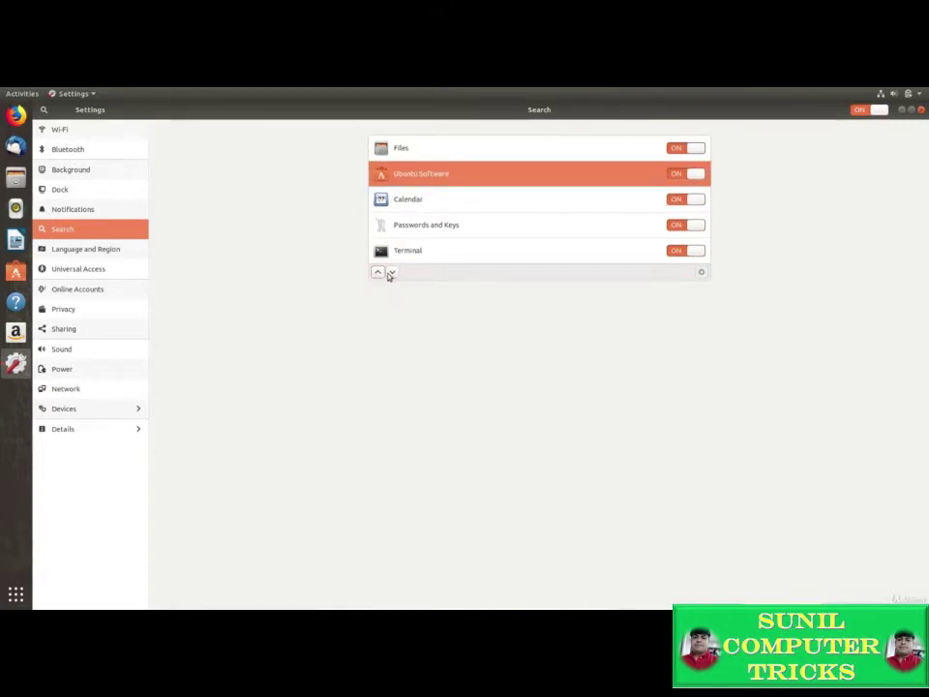
click(392, 273)
click(392, 273)
click(392, 273)
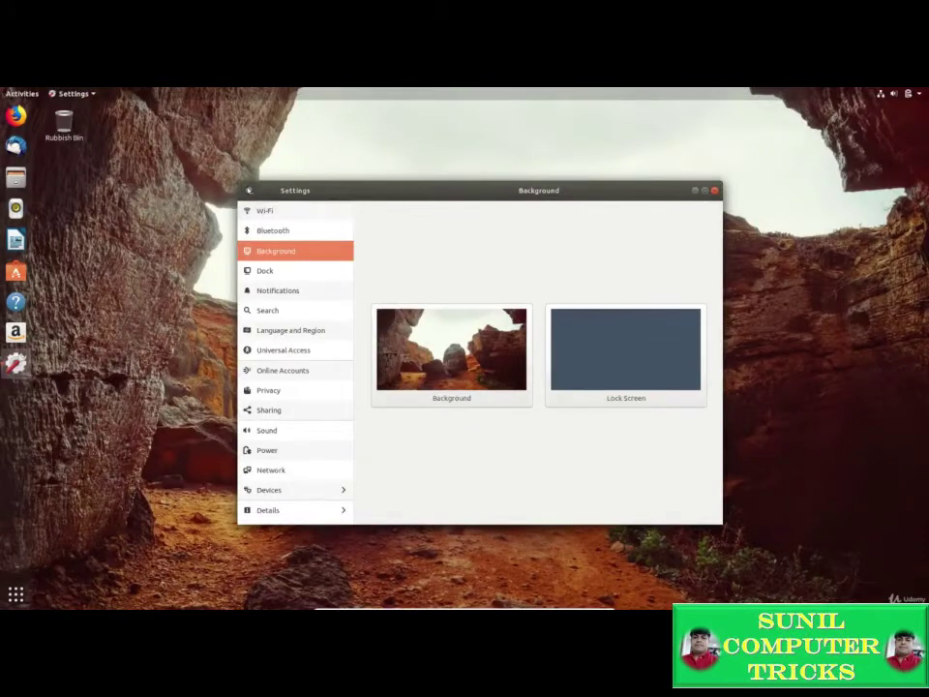
Search Settings for 'sound' to open the Sound panel, search 'blue', then quit Settings with Ctrl+Q.
click(249, 191)
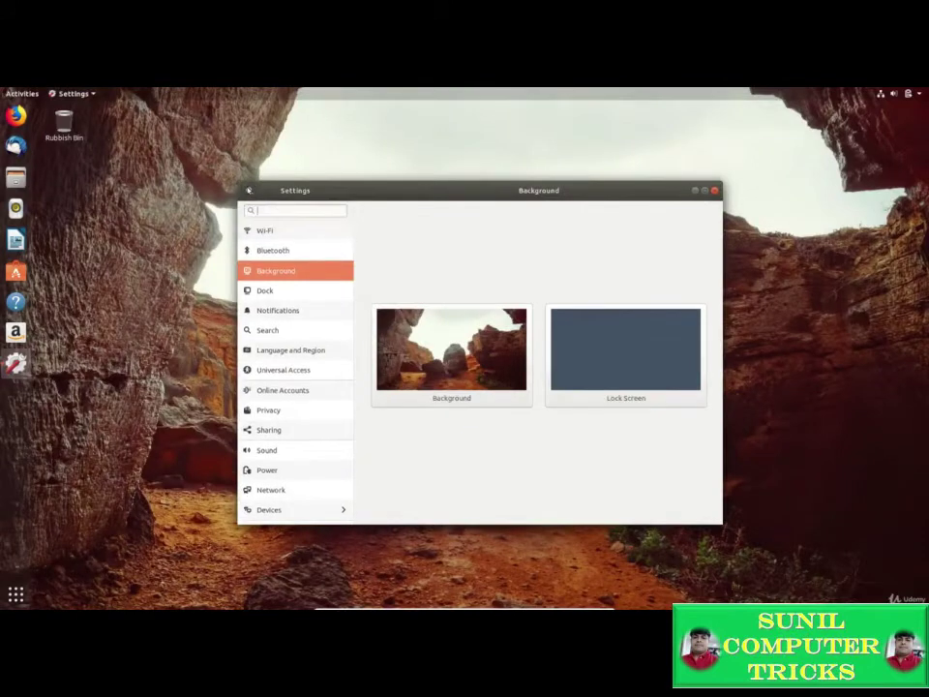
text(sound)
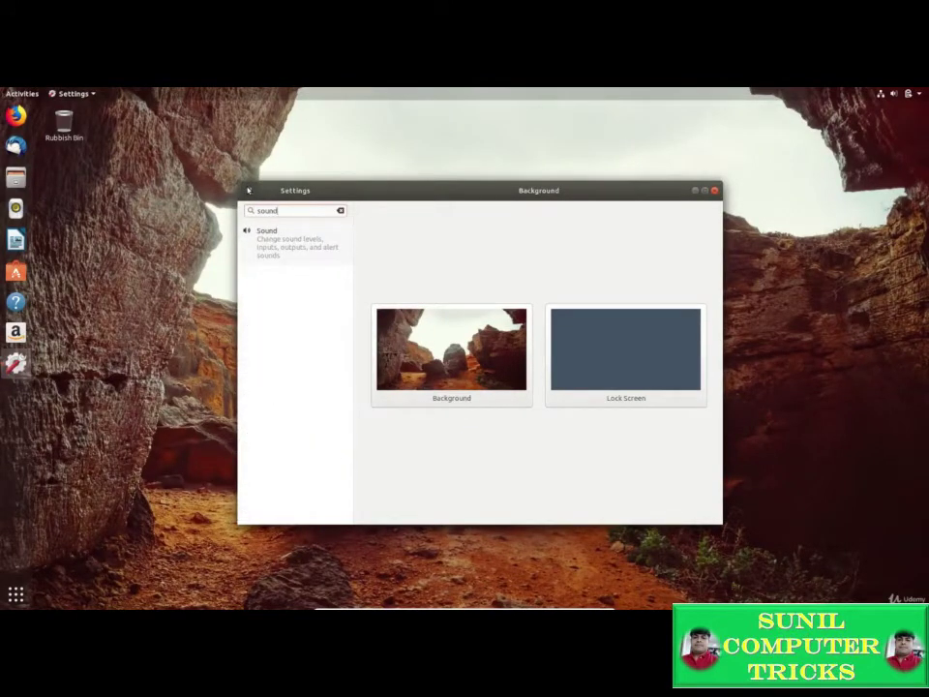
click(280, 234)
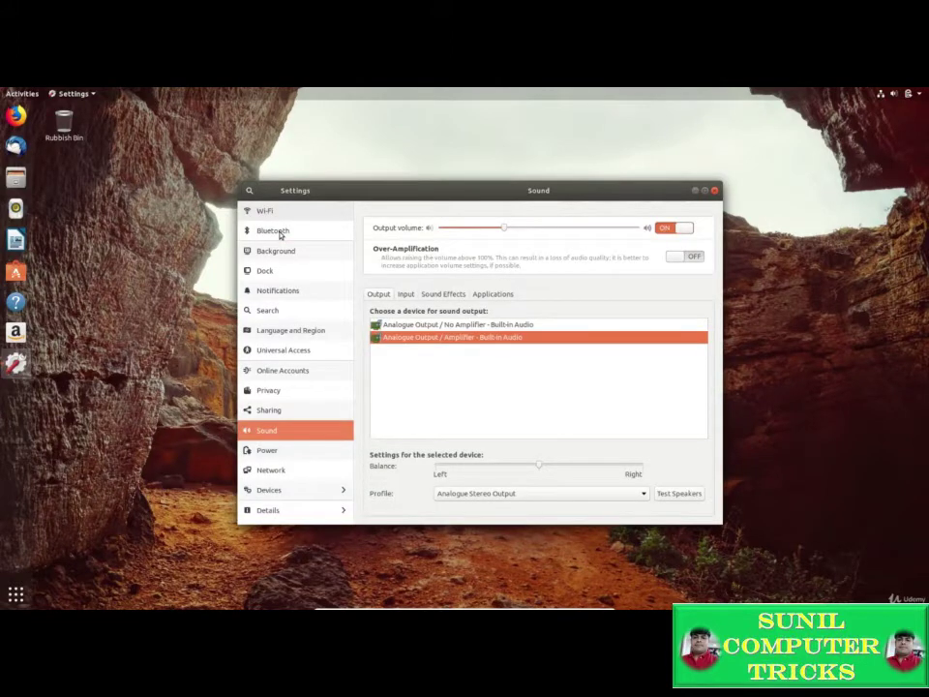
click(250, 191)
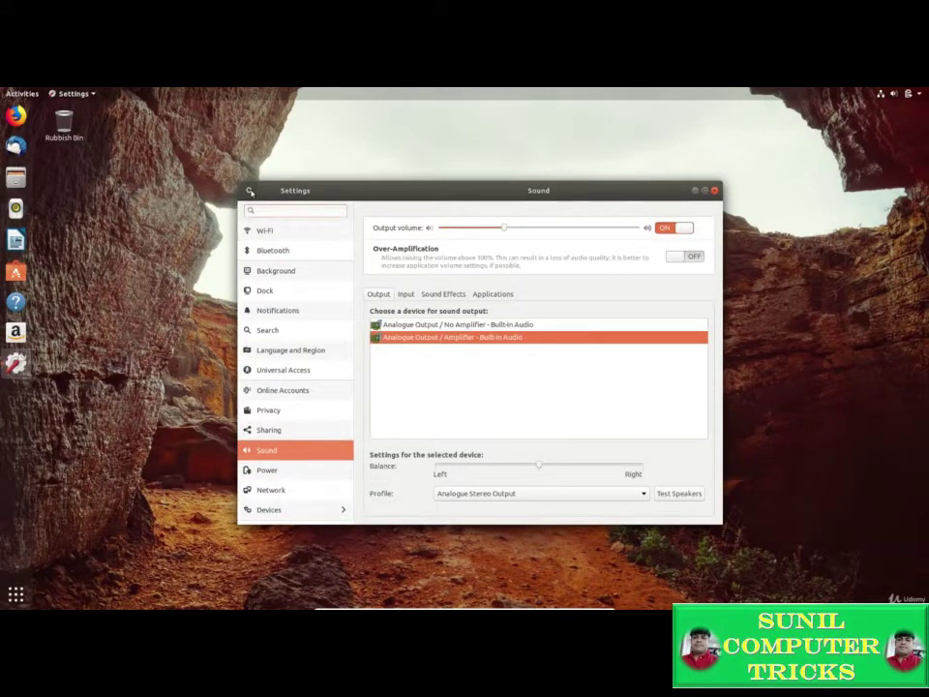
text(blue)
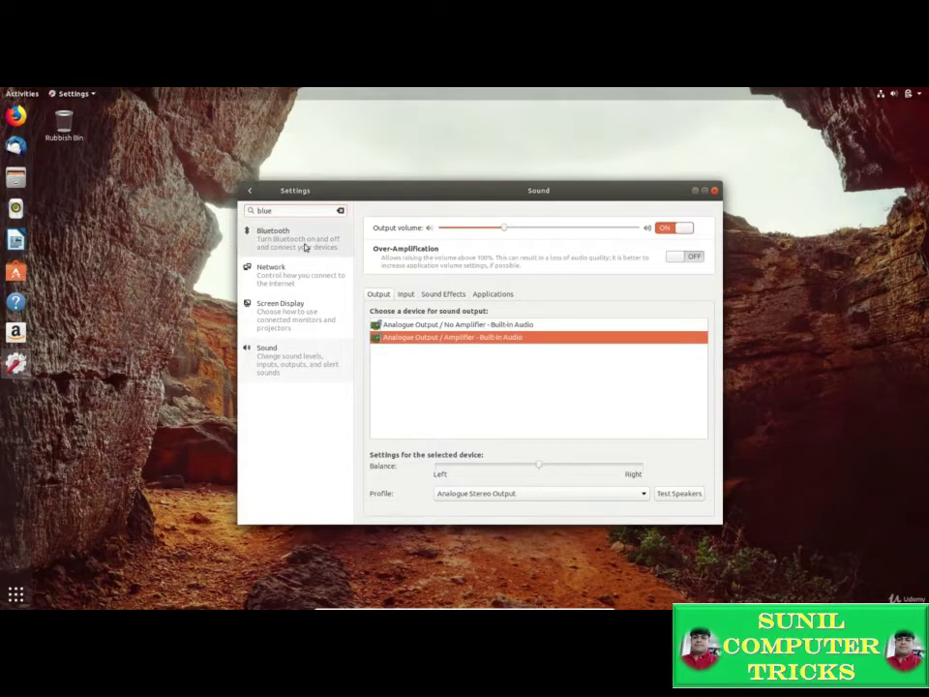
key(ctrl+q)
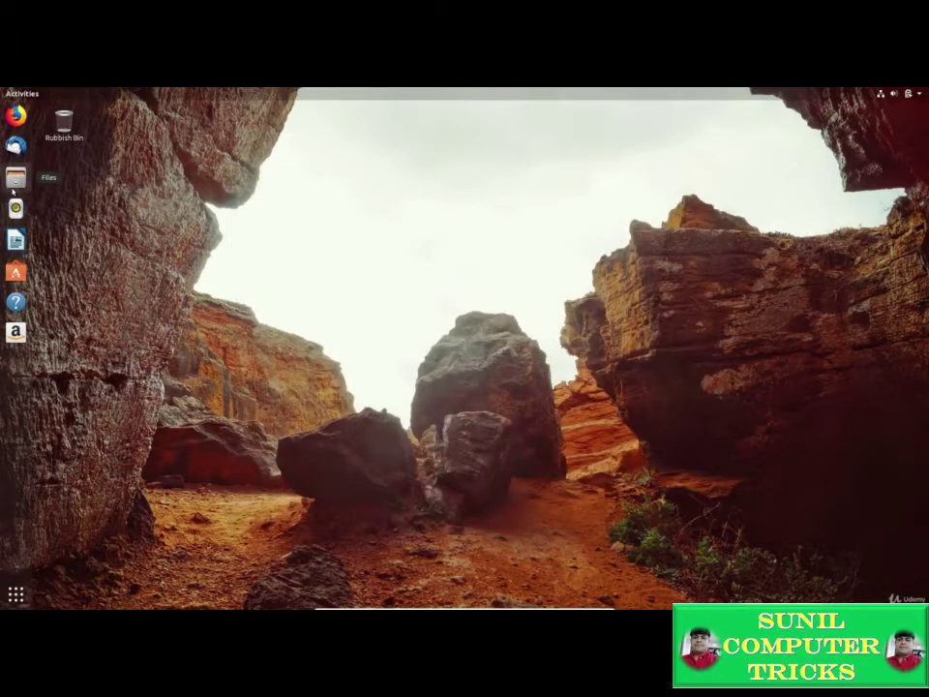
Open Files enlarged, check the empty Downloads folder, then toggle Home between list and icon view.
click(14, 188)
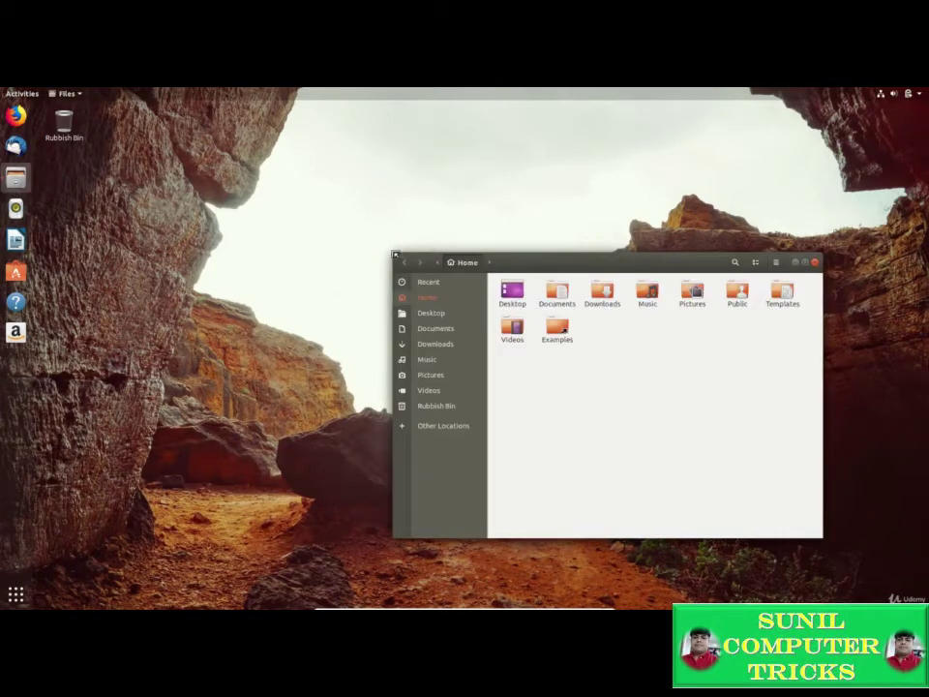
drag(393, 253, 236, 154)
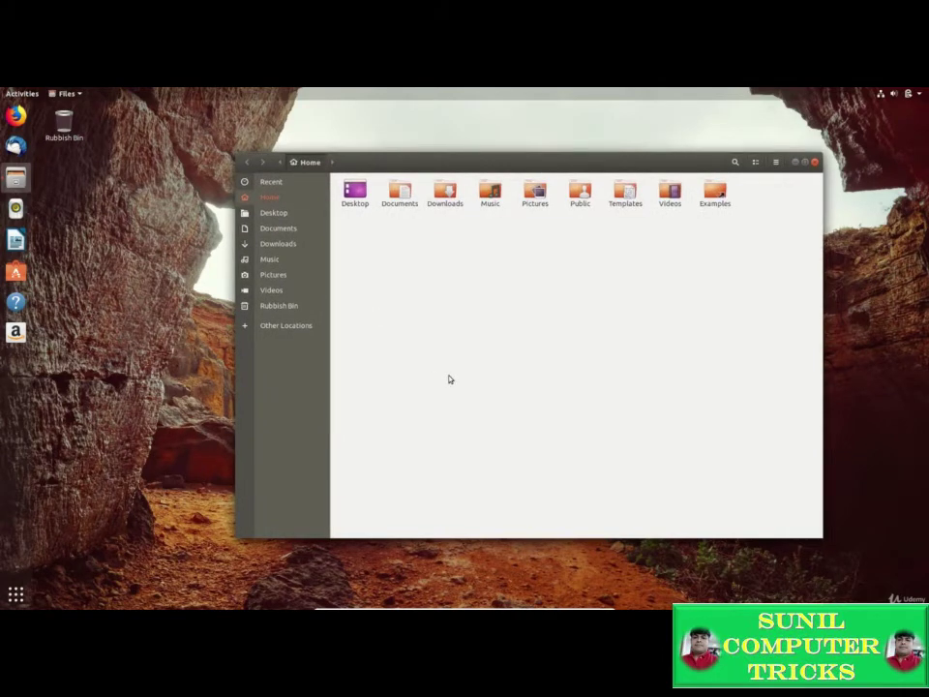
double_click(445, 194)
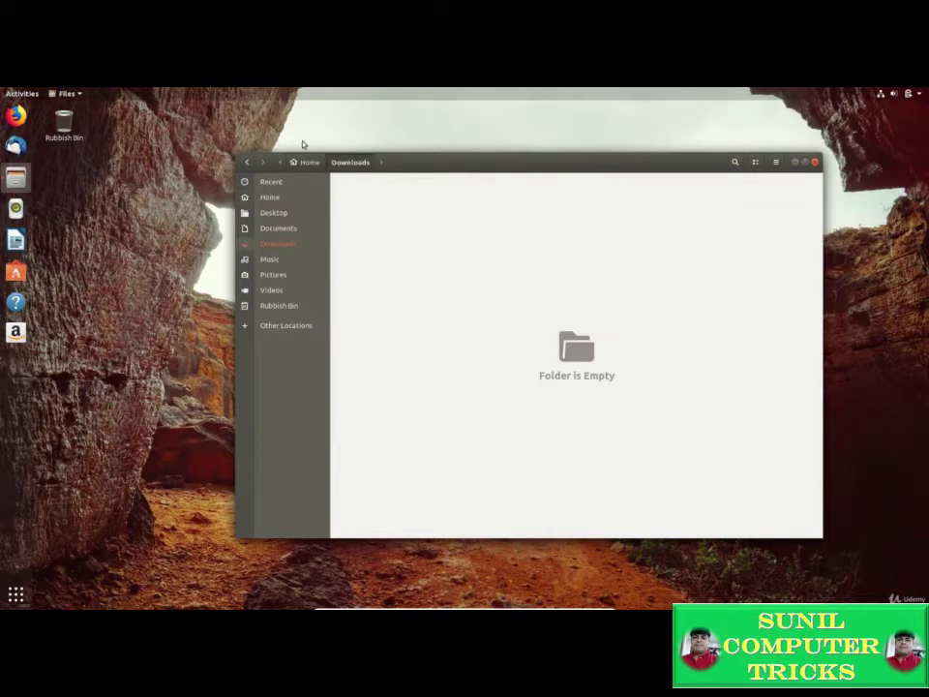
click(246, 163)
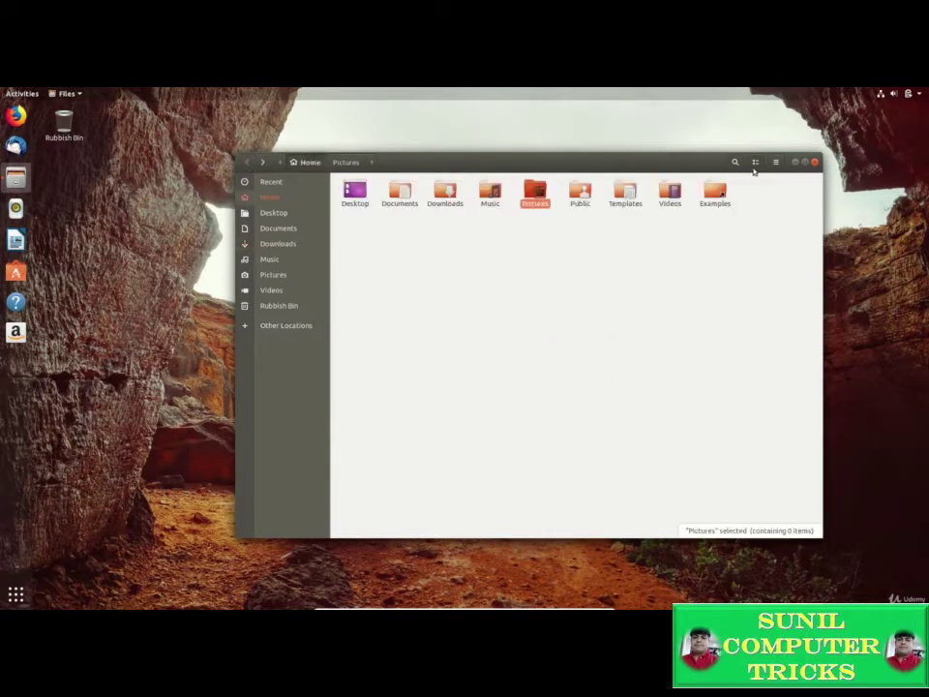
click(754, 169)
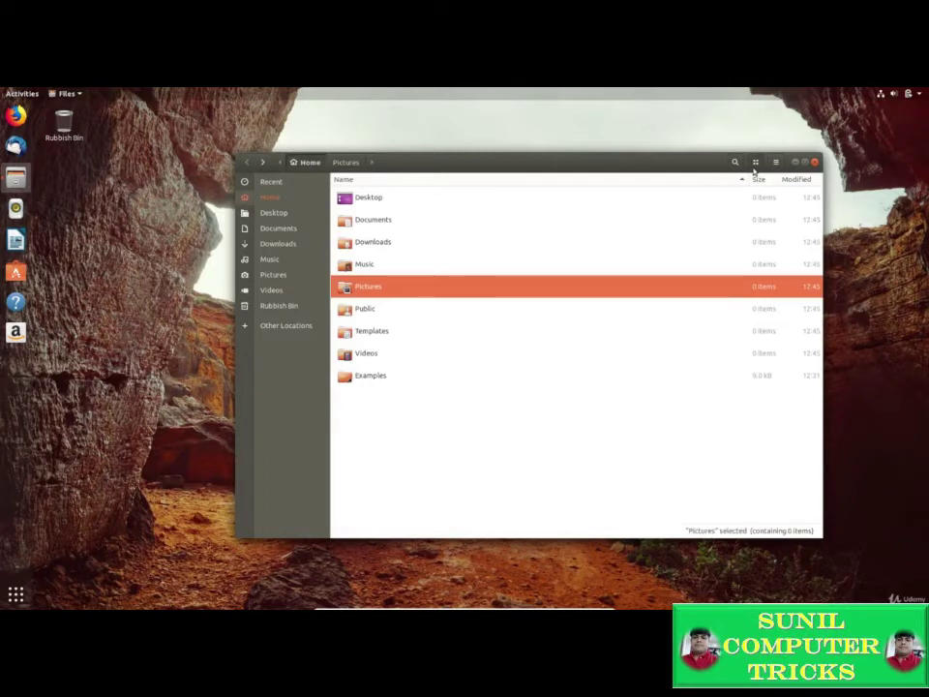
click(754, 169)
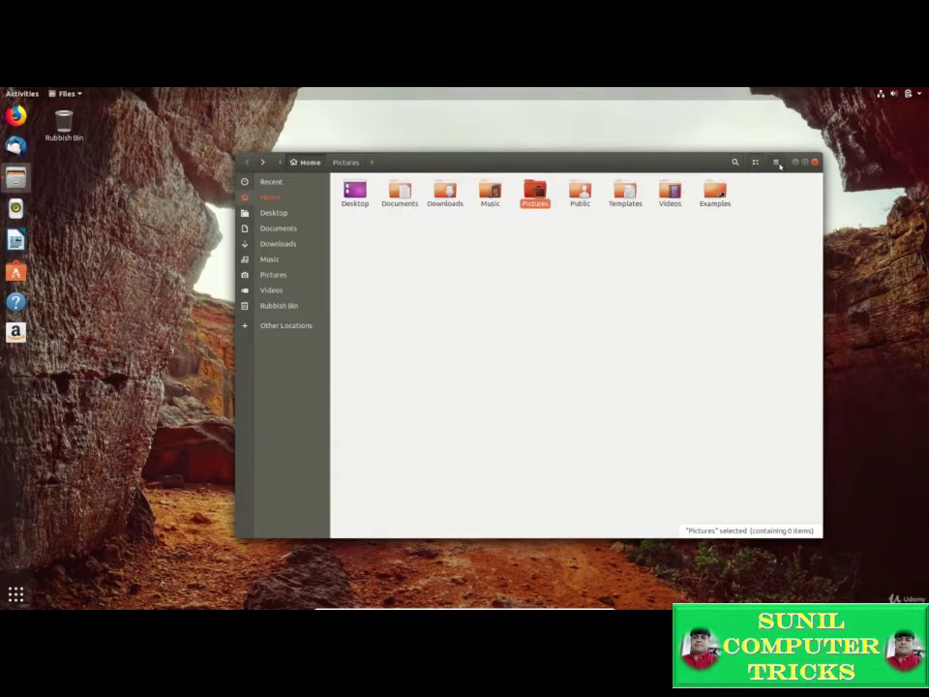
Zoom the Home folder icons from 50% up to 100% and back to 50%, then start a new folder.
click(778, 162)
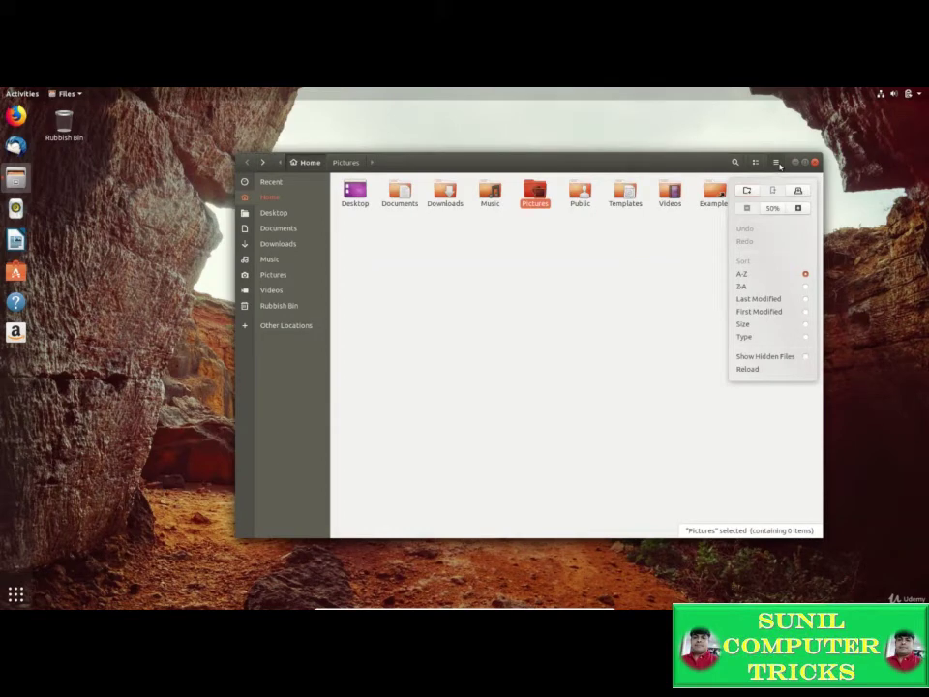
click(799, 208)
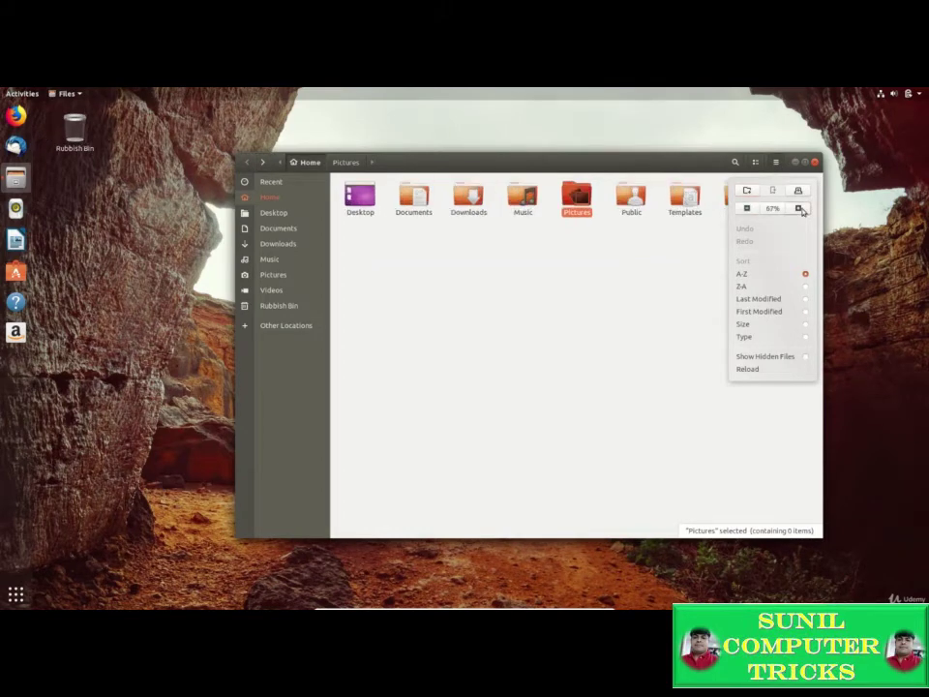
click(798, 208)
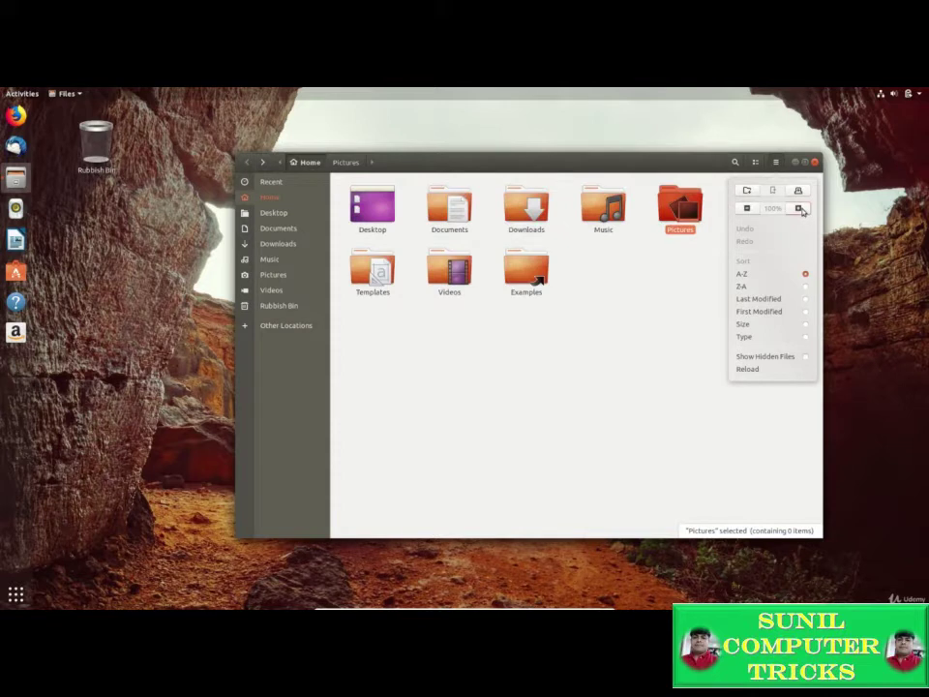
click(747, 210)
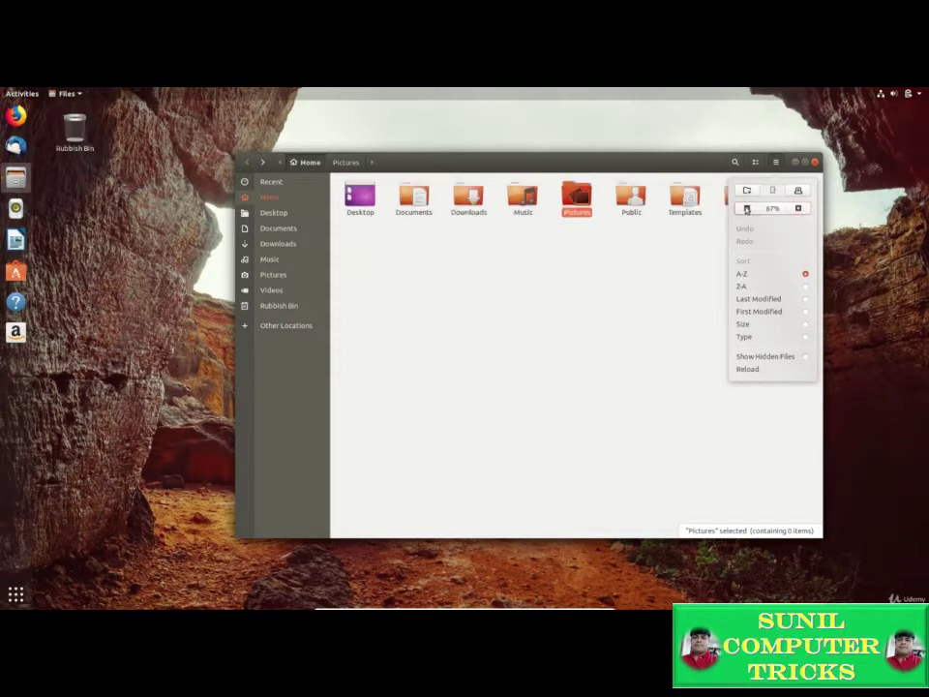
click(747, 209)
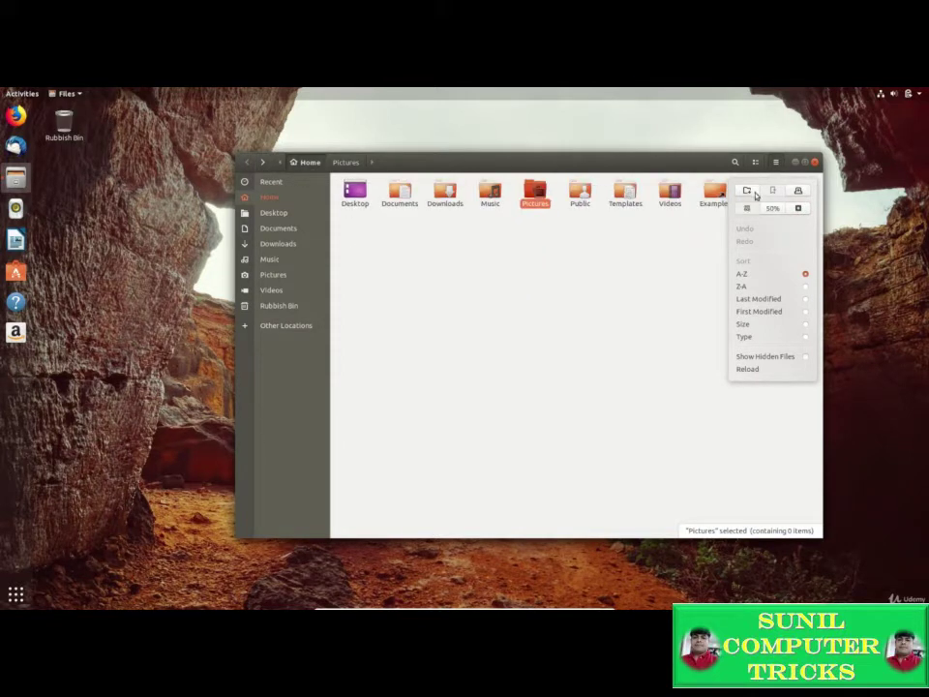
click(747, 191)
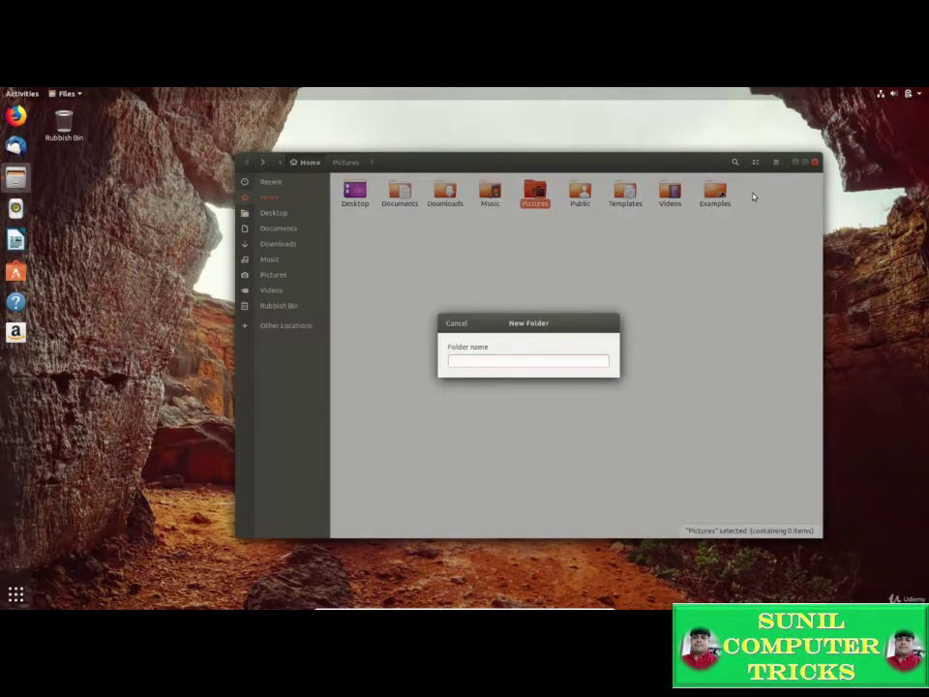
Create a folder named newfolder in Home and open a second Files tab.
text(newfolder)
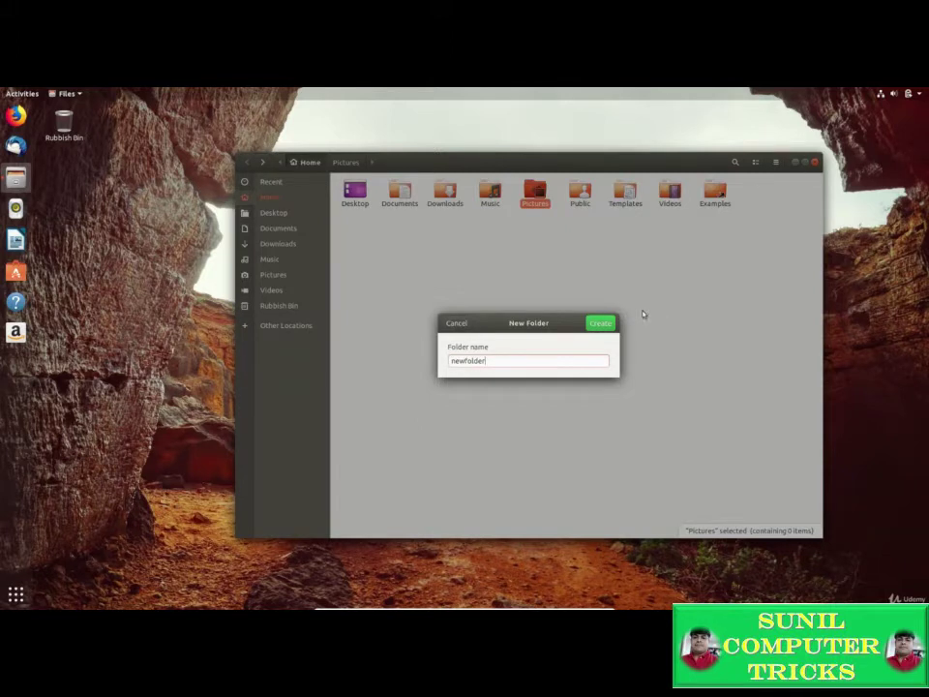
click(604, 322)
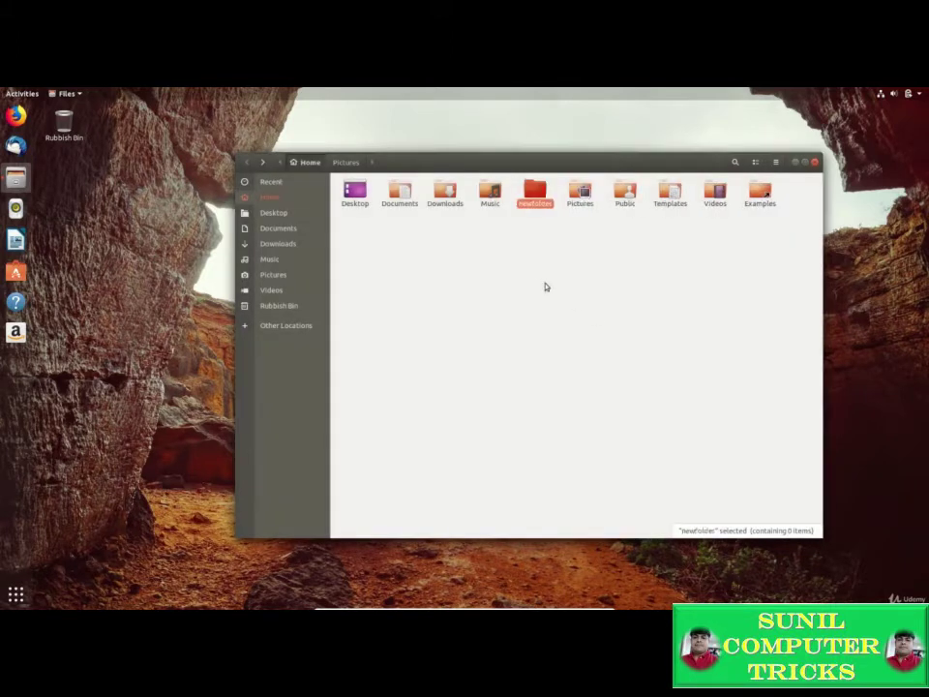
click(776, 162)
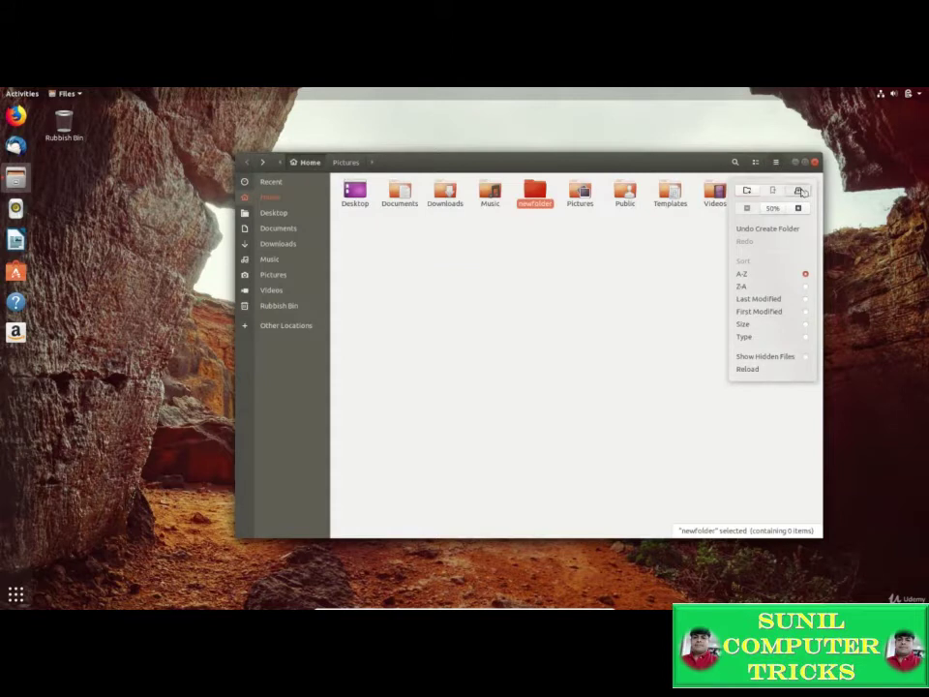
click(800, 191)
Open newfolder in the second tab, bookmark it in the sidebar, and close that tab, keeping Home.
click(604, 268)
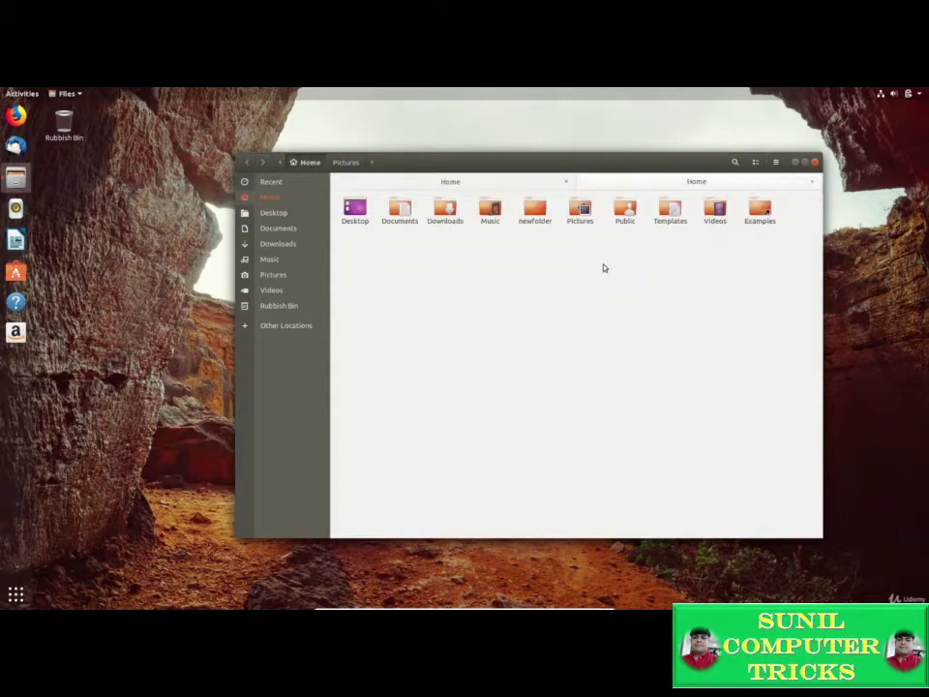
double_click(531, 209)
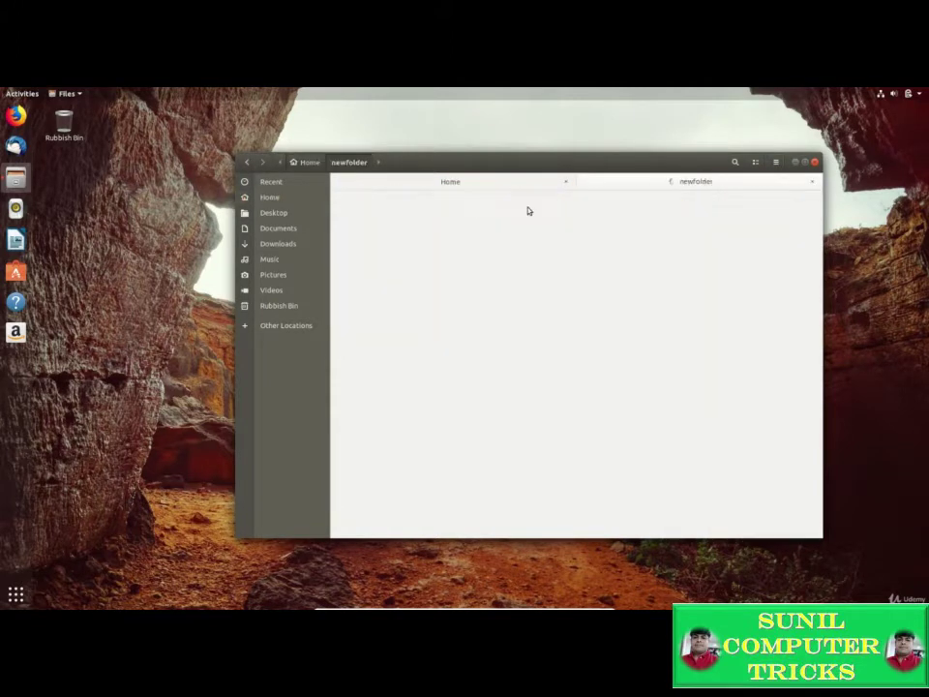
click(481, 186)
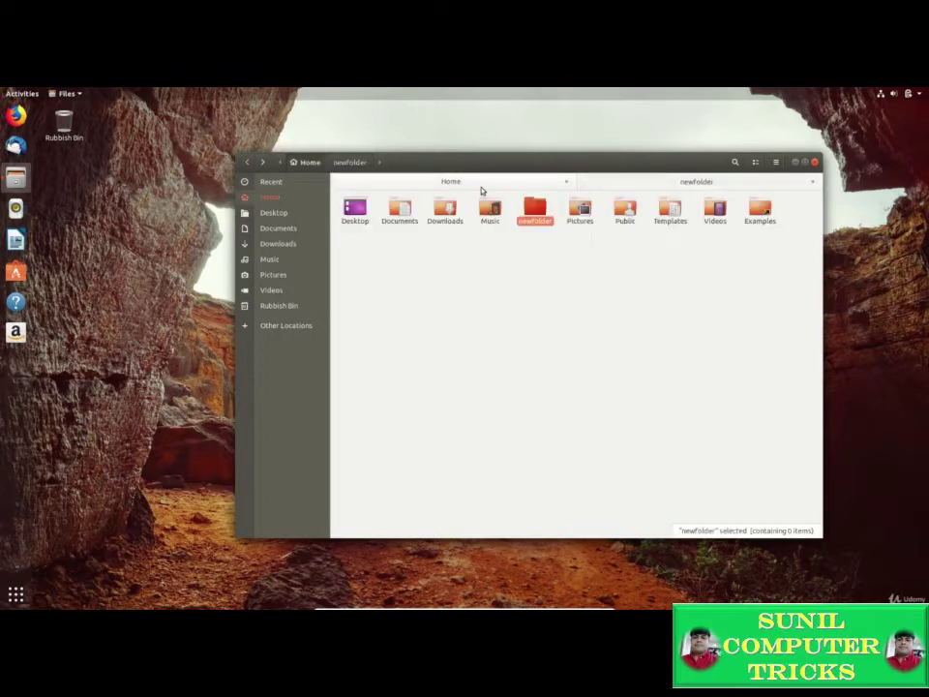
click(608, 186)
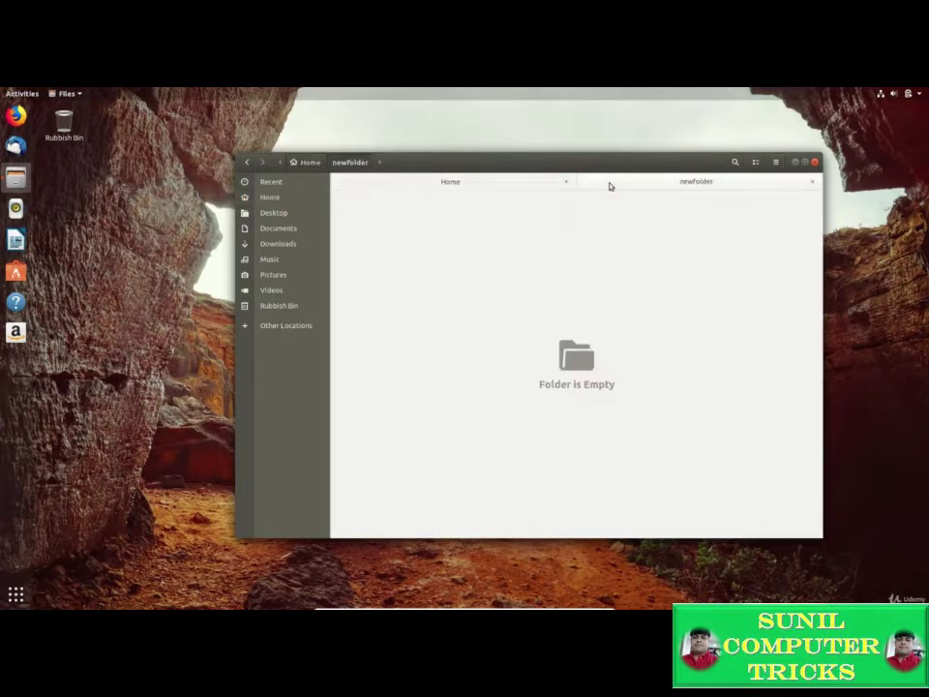
click(777, 163)
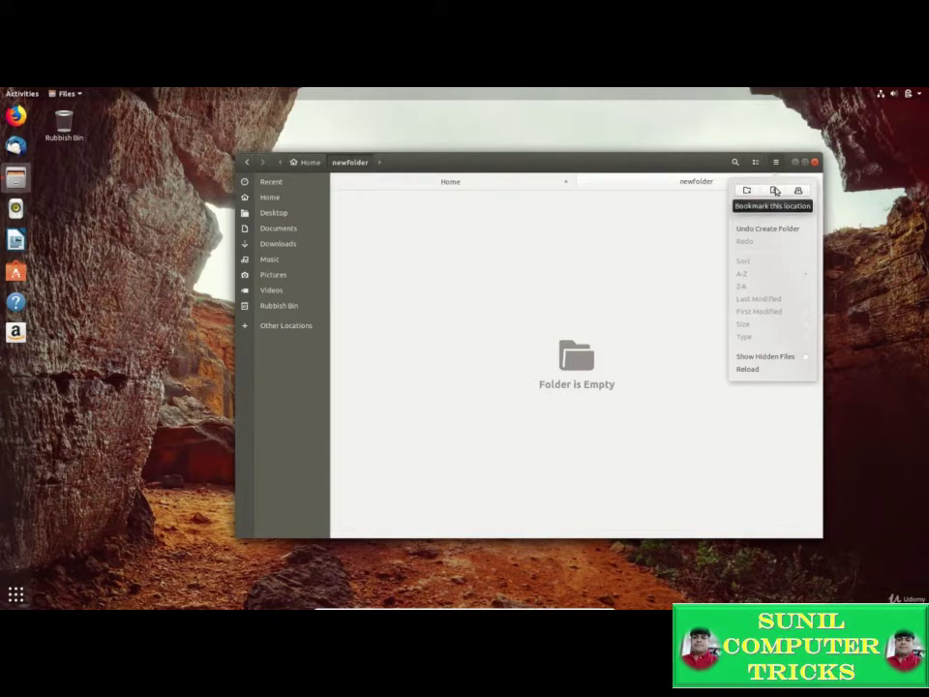
click(775, 191)
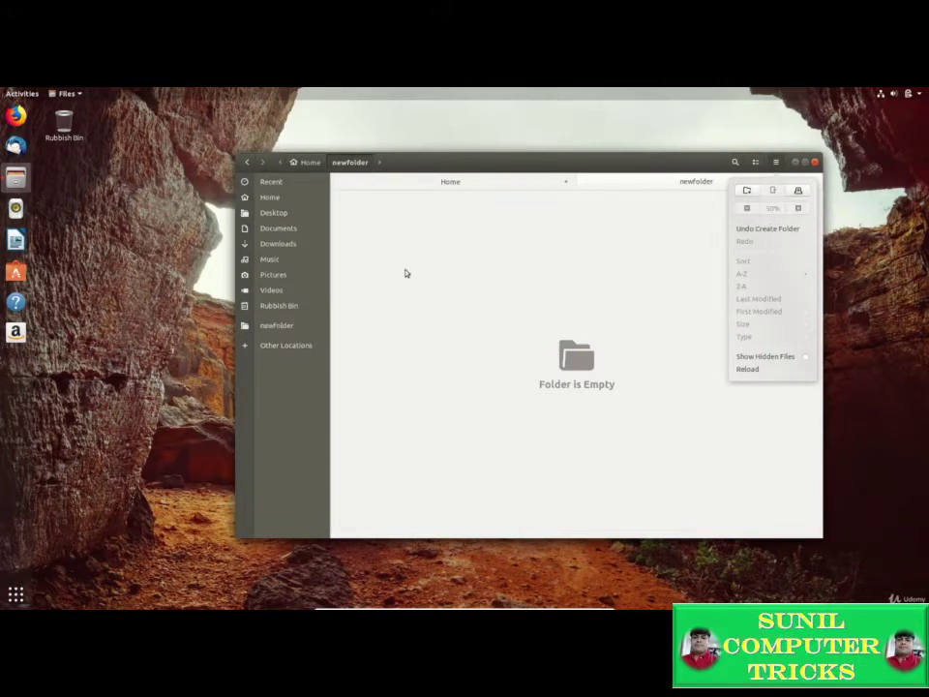
click(279, 326)
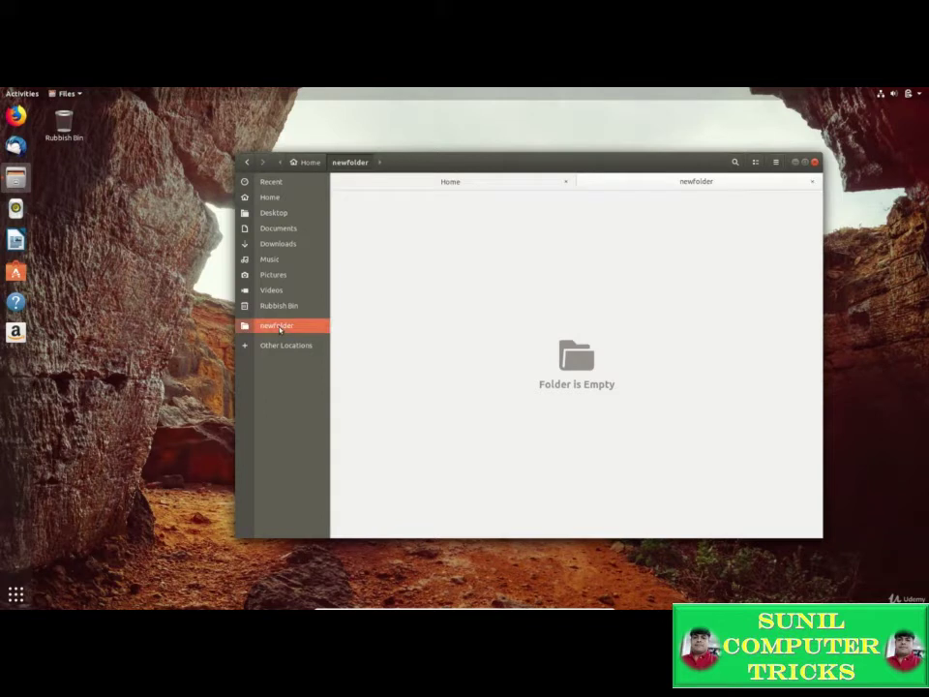
click(811, 182)
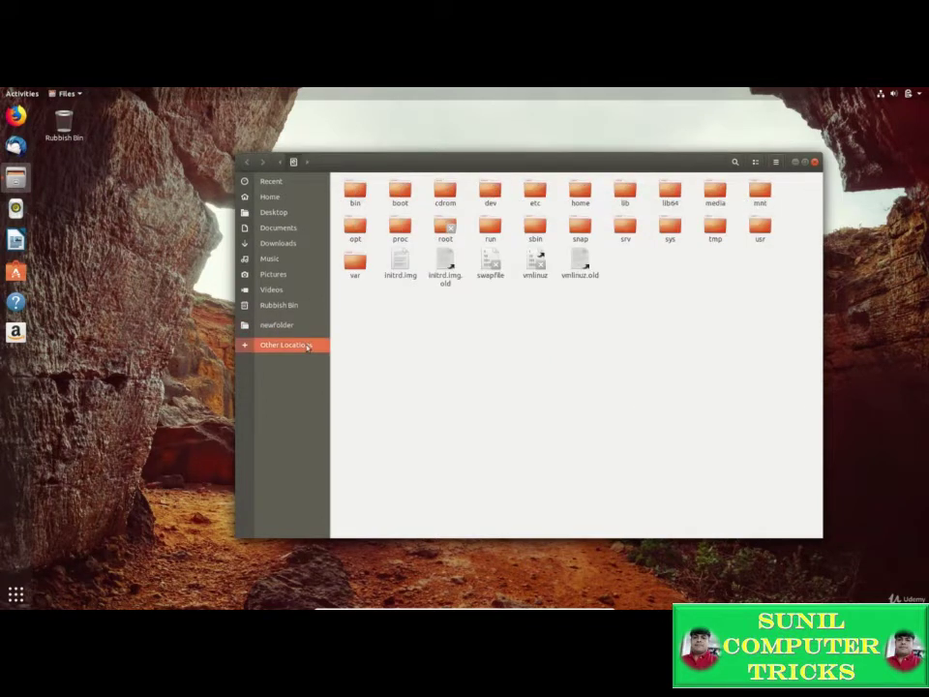
Browse Other Locations > Computer into /home and the user's folder, then close Files.
click(308, 347)
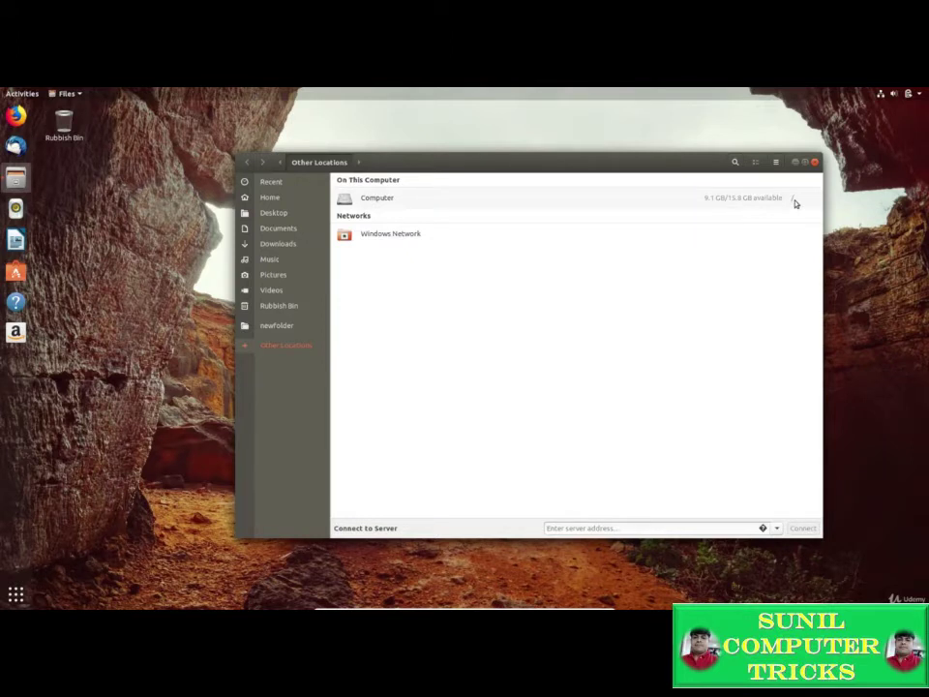
click(528, 200)
double_click(579, 194)
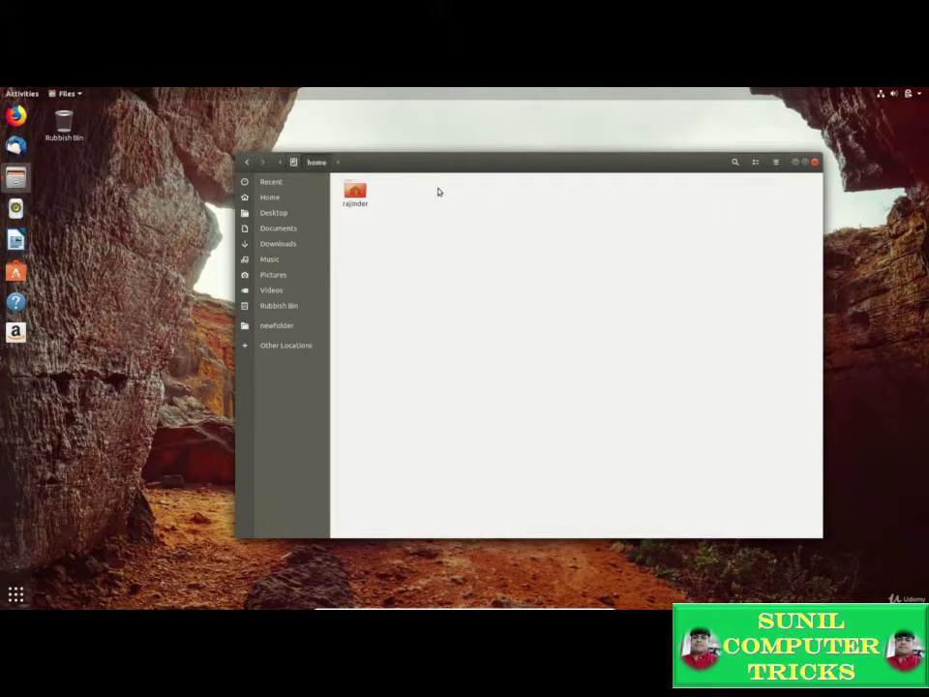
double_click(357, 193)
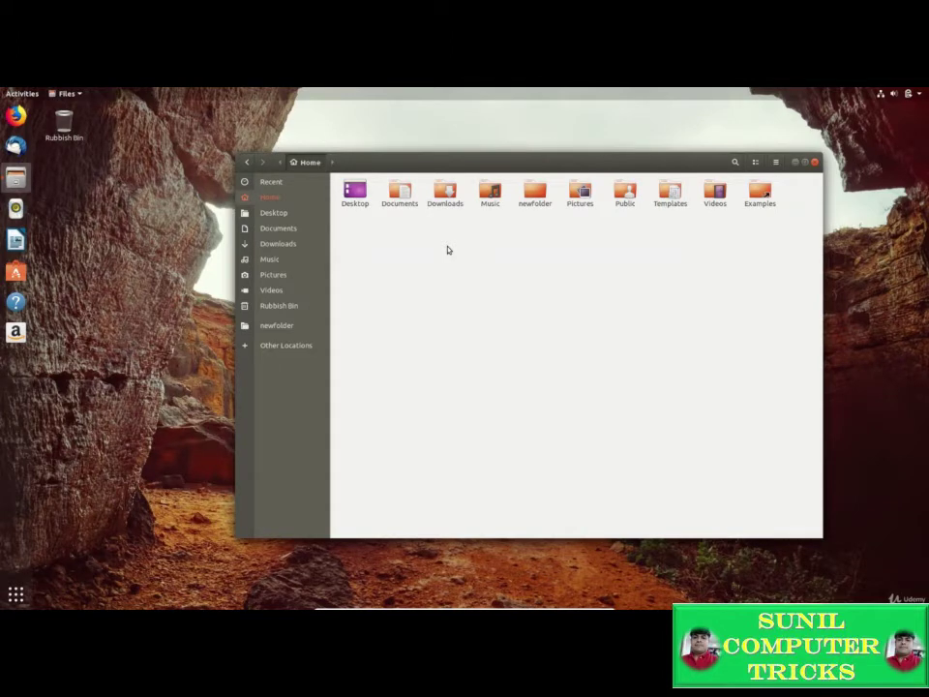
click(814, 162)
Launch Settings from the system menu and open the Users page by searching 'users'.
click(908, 93)
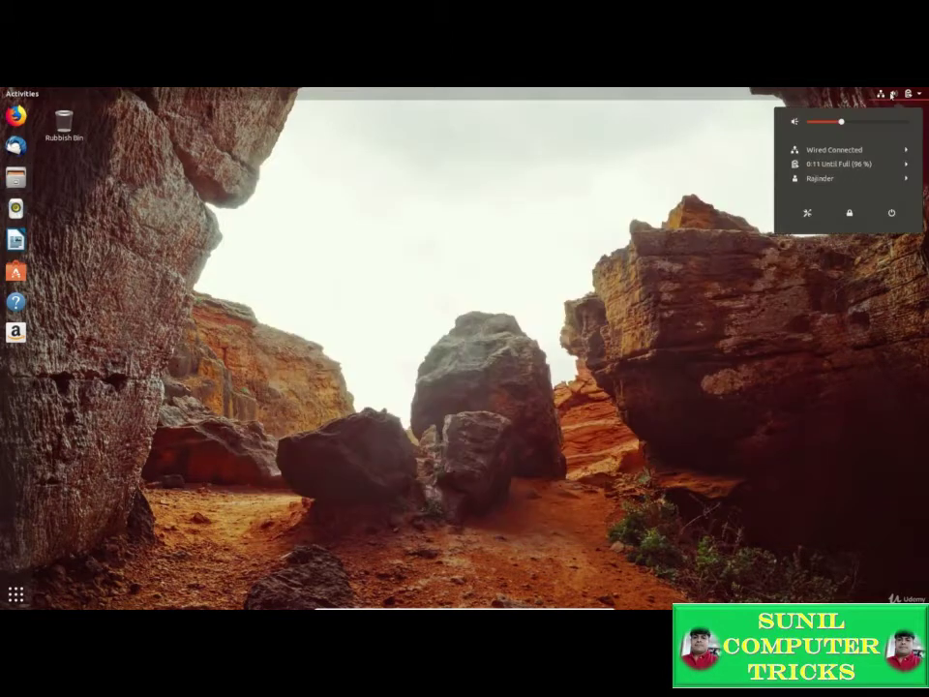
click(808, 213)
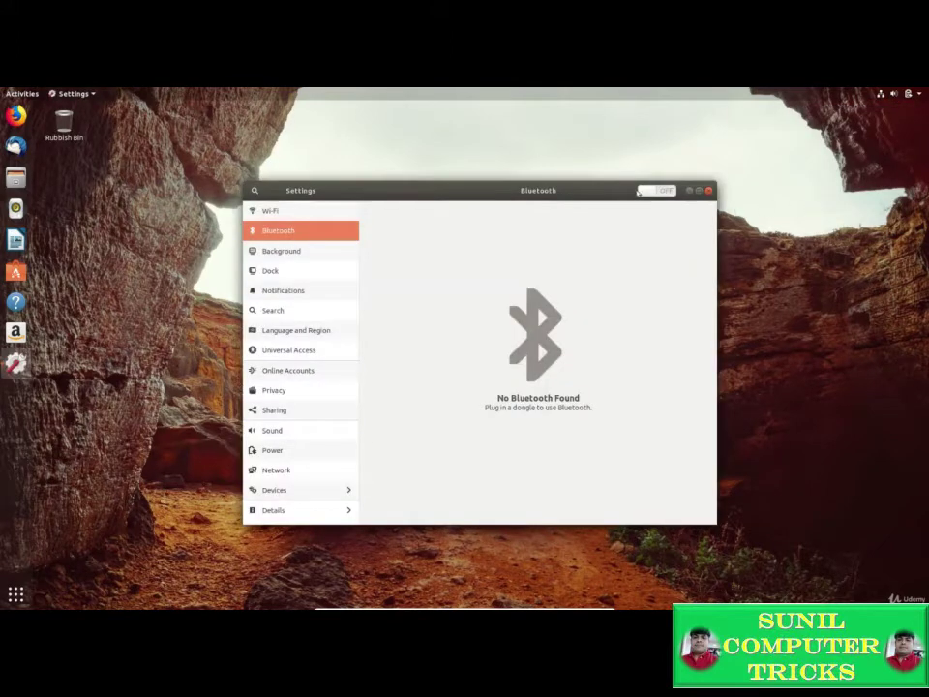
click(253, 193)
text(users)
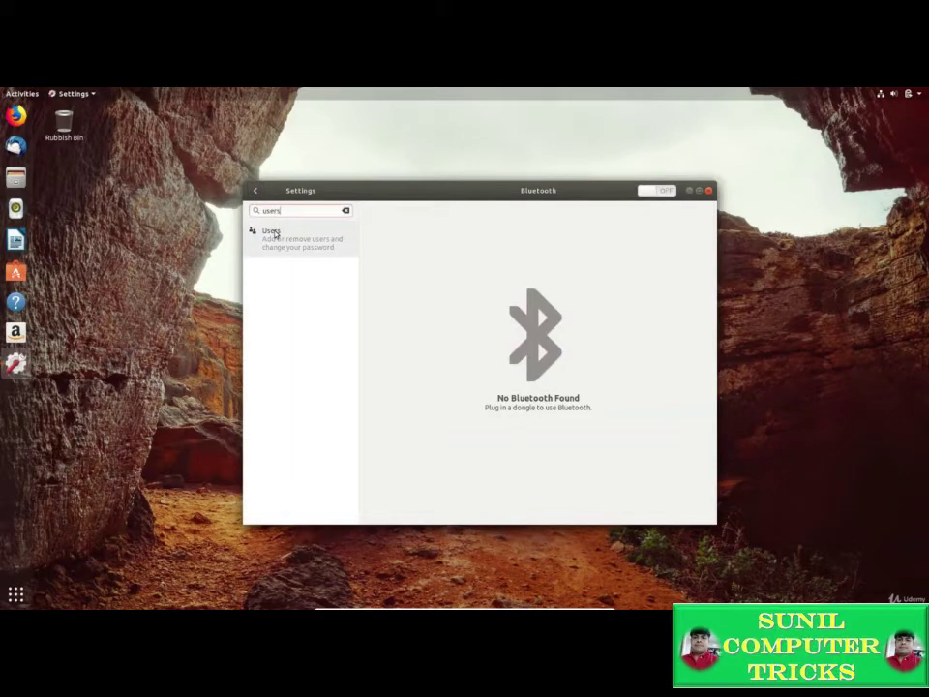
click(276, 233)
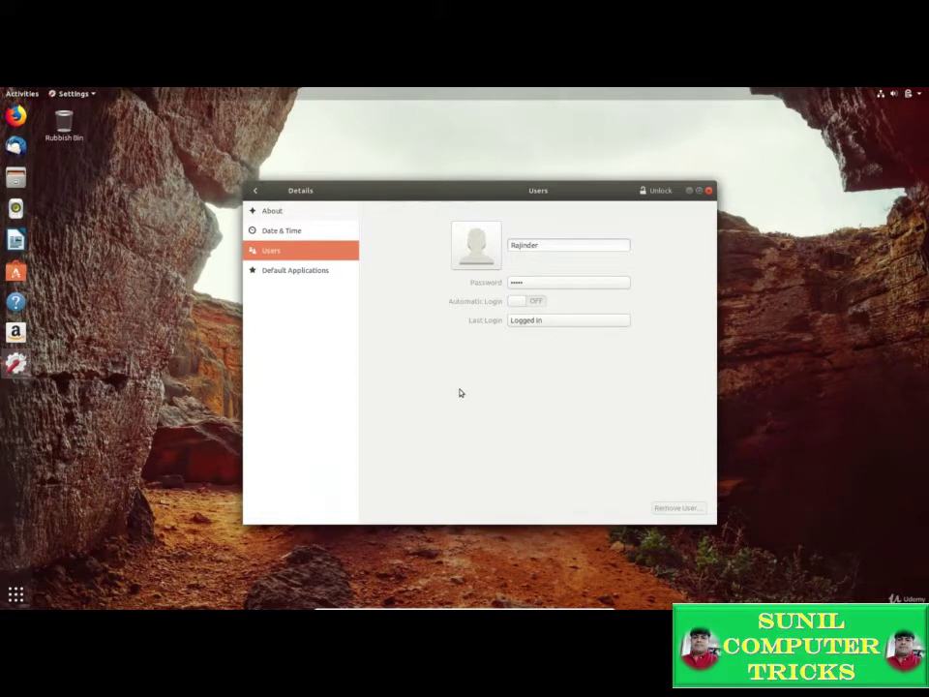
Unlock Users with the administrator password and add a new Standard account.
click(659, 192)
text(*****)
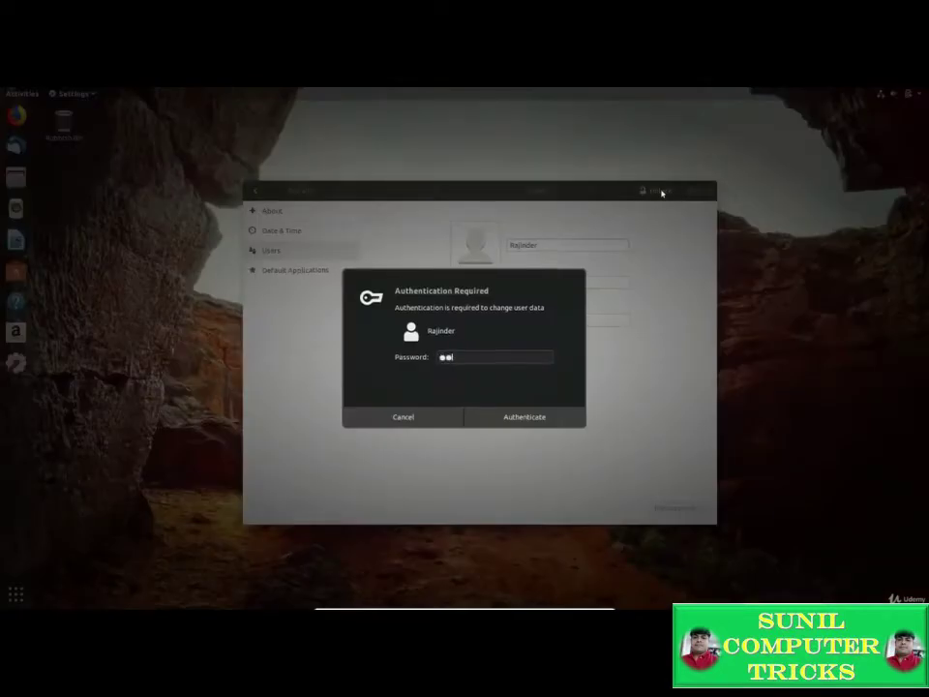
key(Return)
click(653, 191)
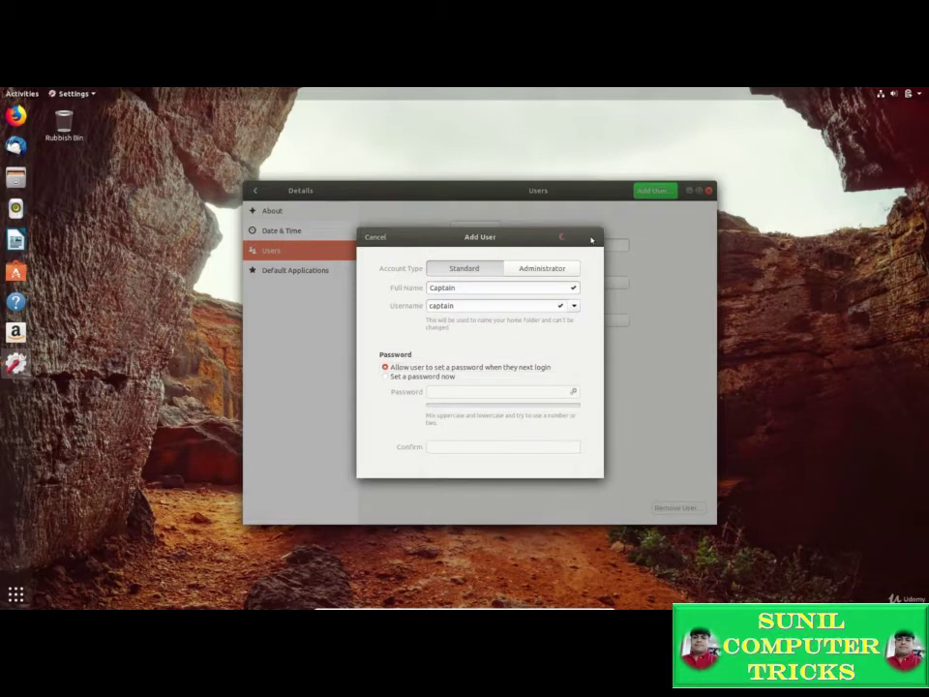
click(586, 237)
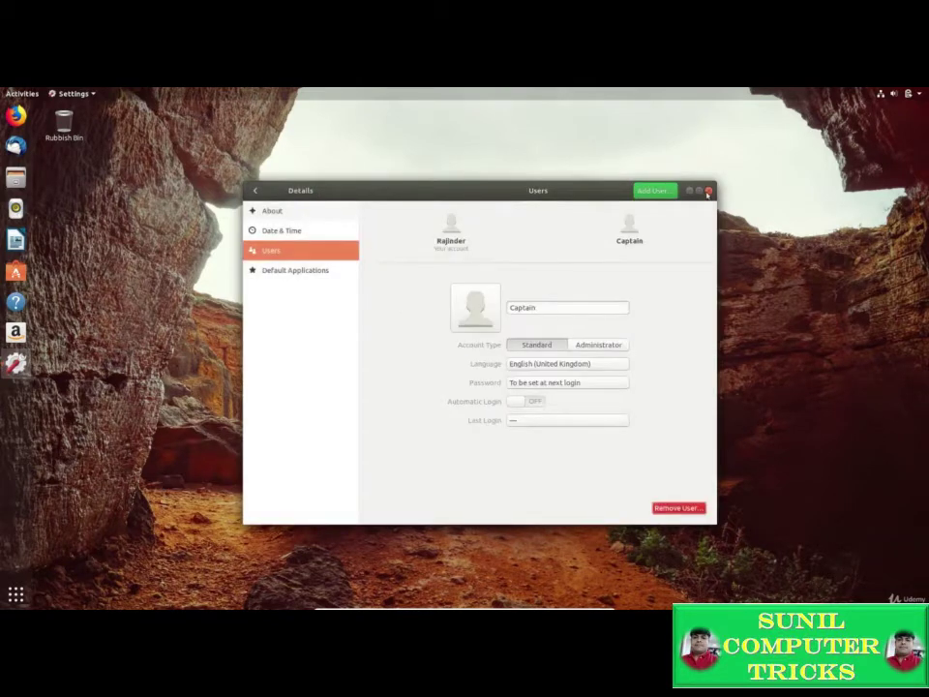
Close Settings and log out of the current user's session.
click(709, 191)
click(903, 94)
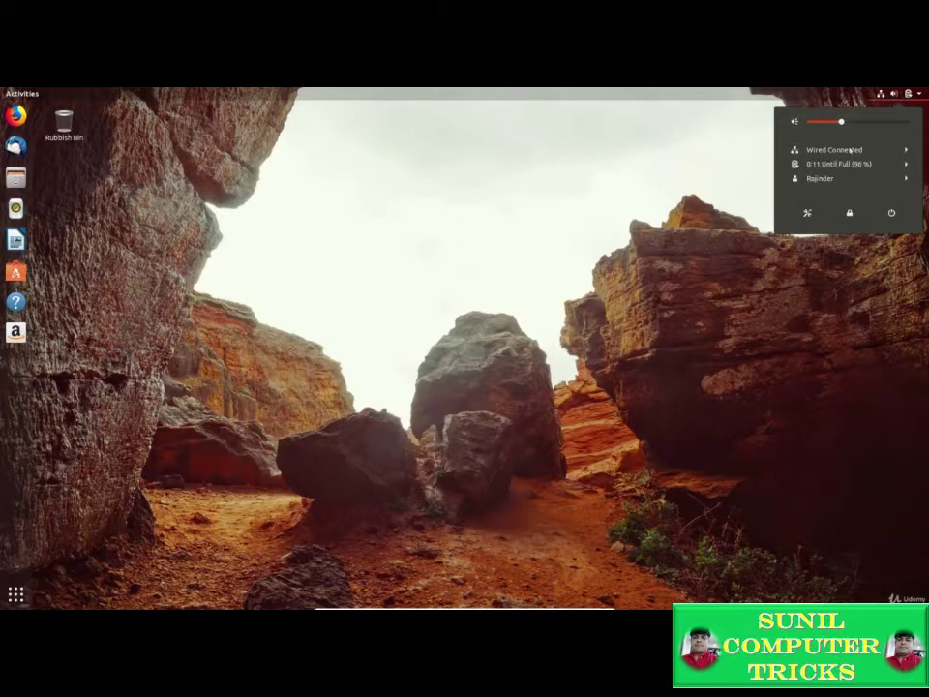
click(816, 180)
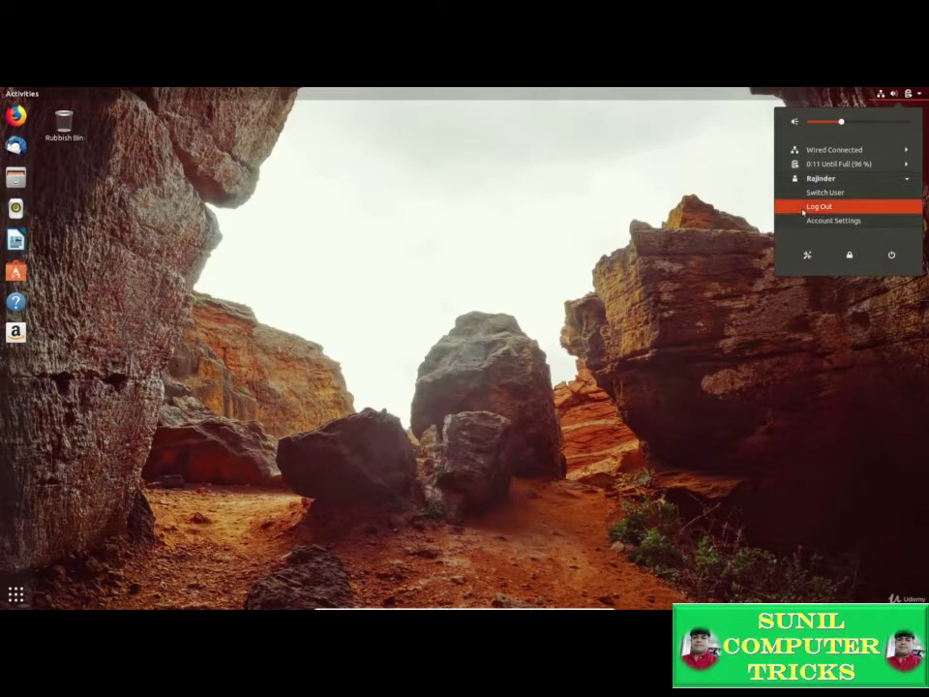
click(805, 207)
click(546, 381)
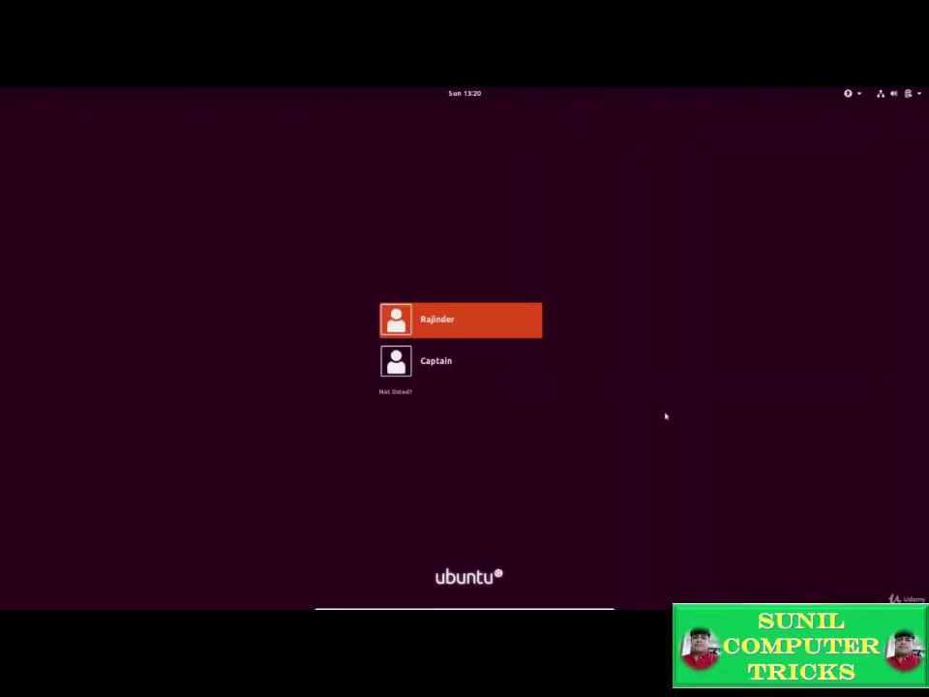
Sign in as the new account, entering and retyping its new password.
click(428, 364)
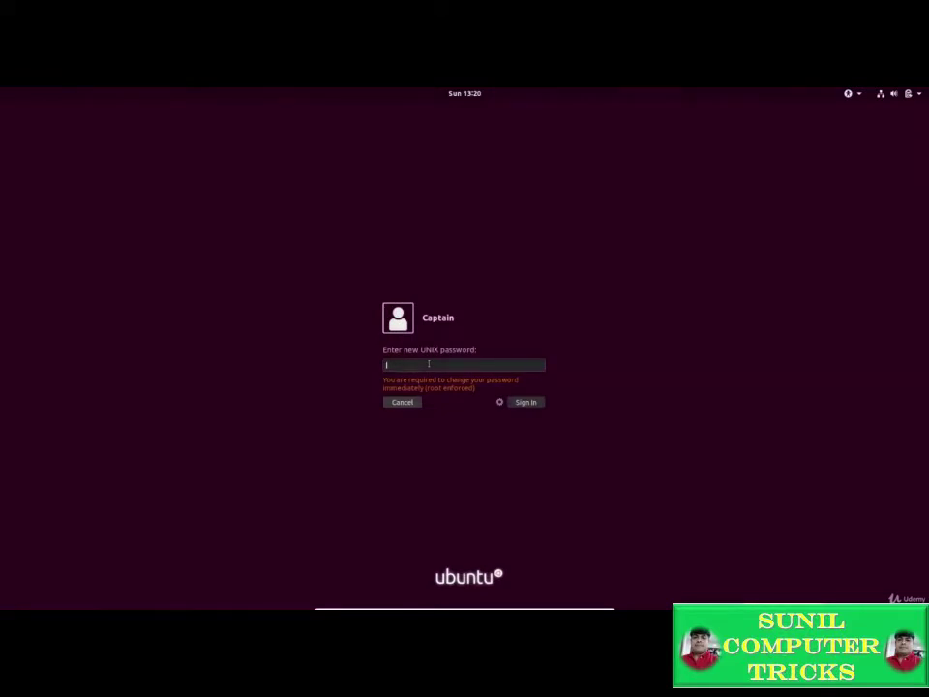
text(*****)
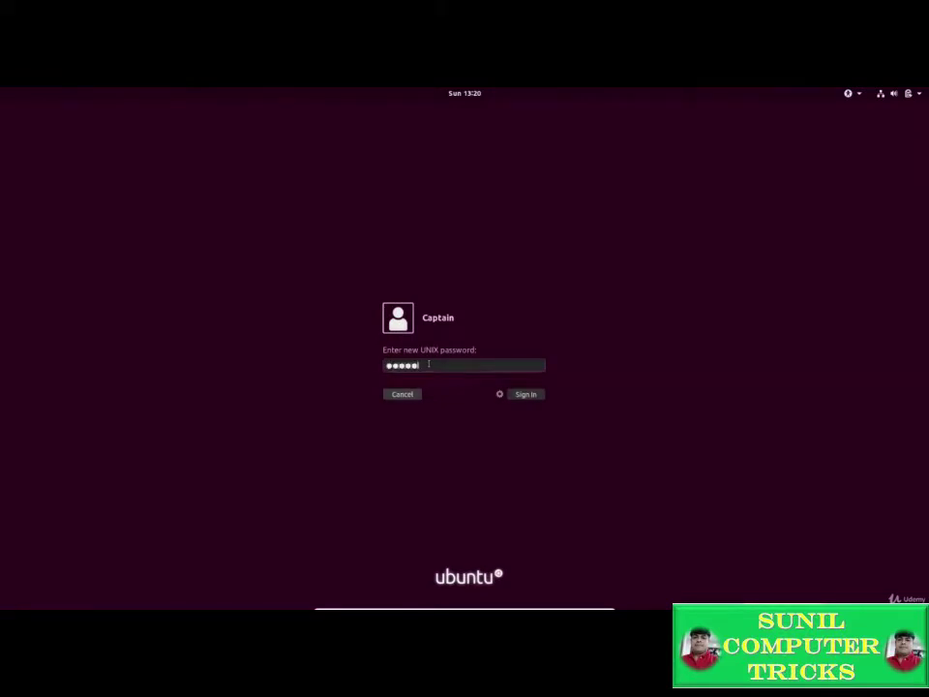
text(***)
key(Return)
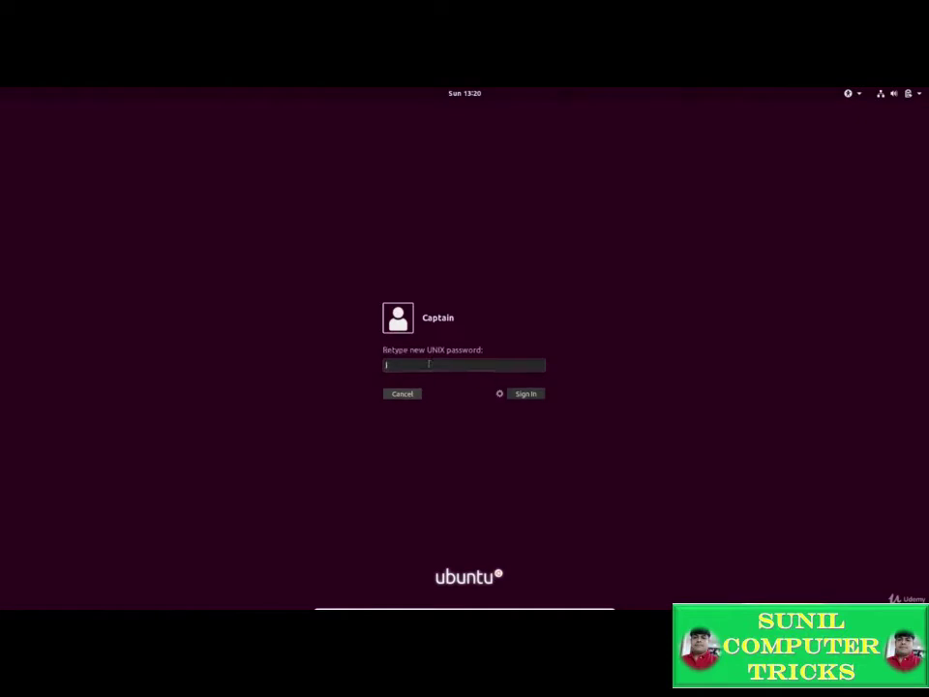
text(*******)
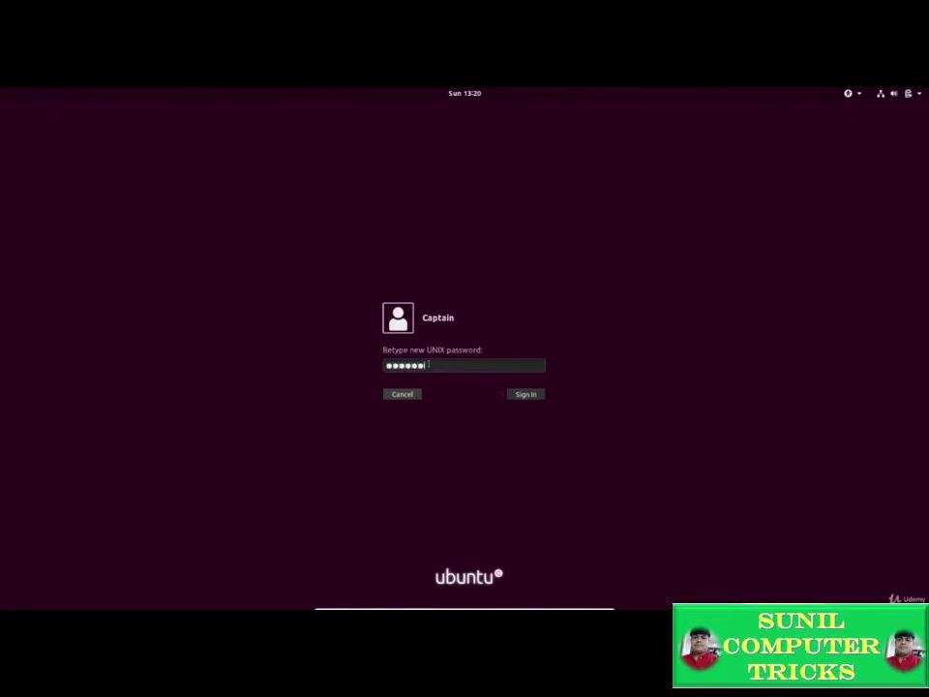
text(*)
key(Return)
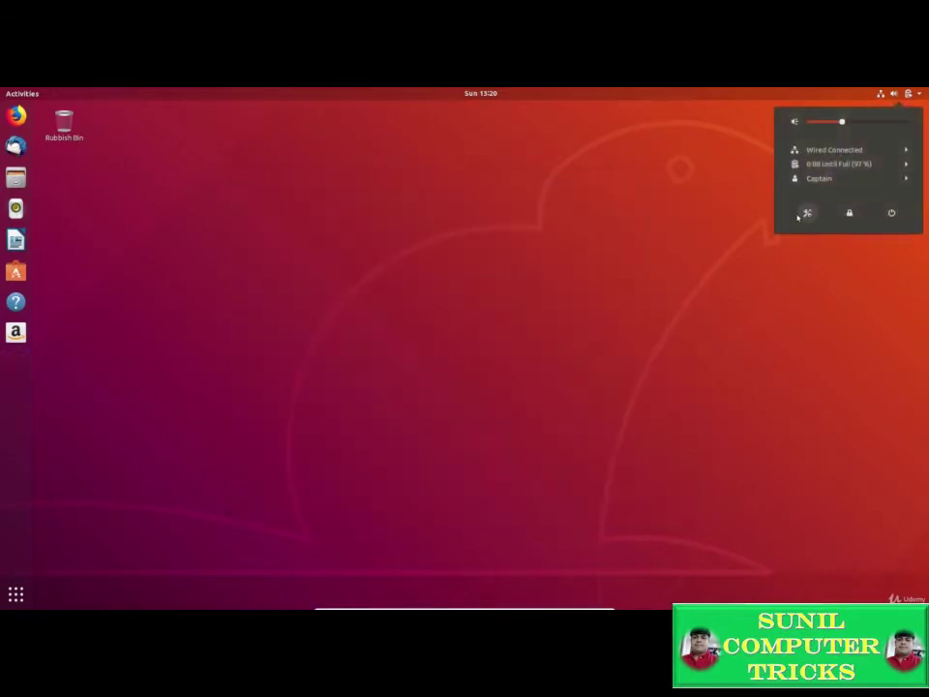
Set the account's avatar to the keyboard photo in Users settings, then close Settings.
click(807, 215)
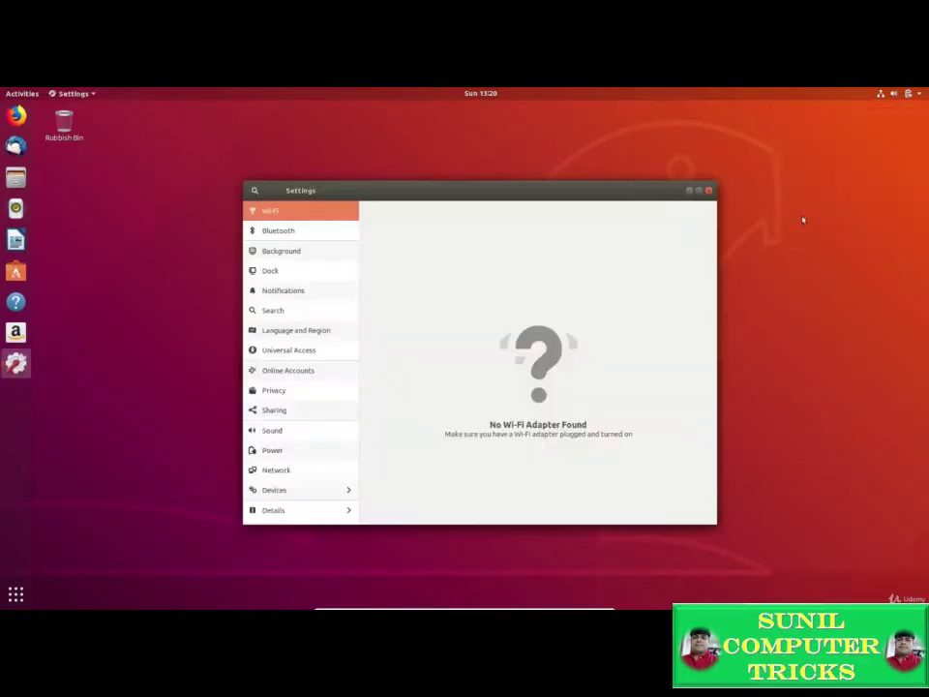
click(256, 193)
text(users)
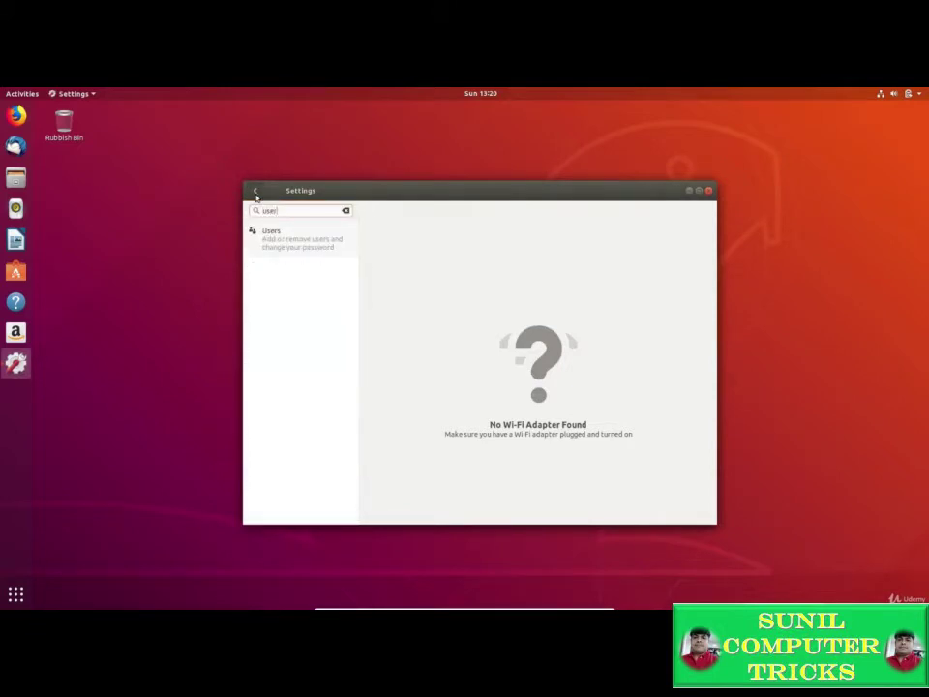
click(263, 233)
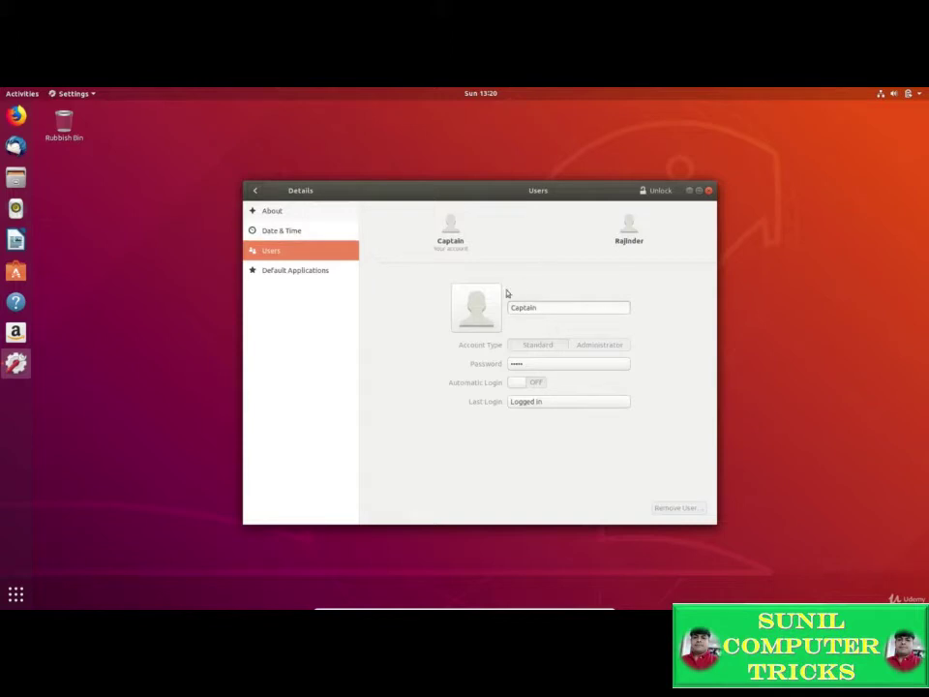
click(495, 299)
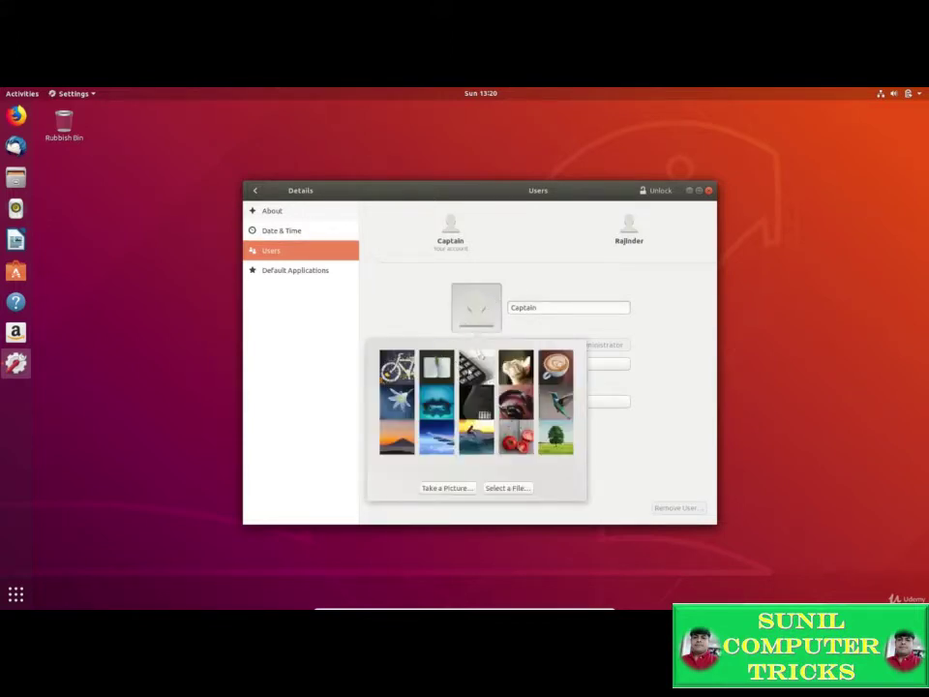
click(472, 369)
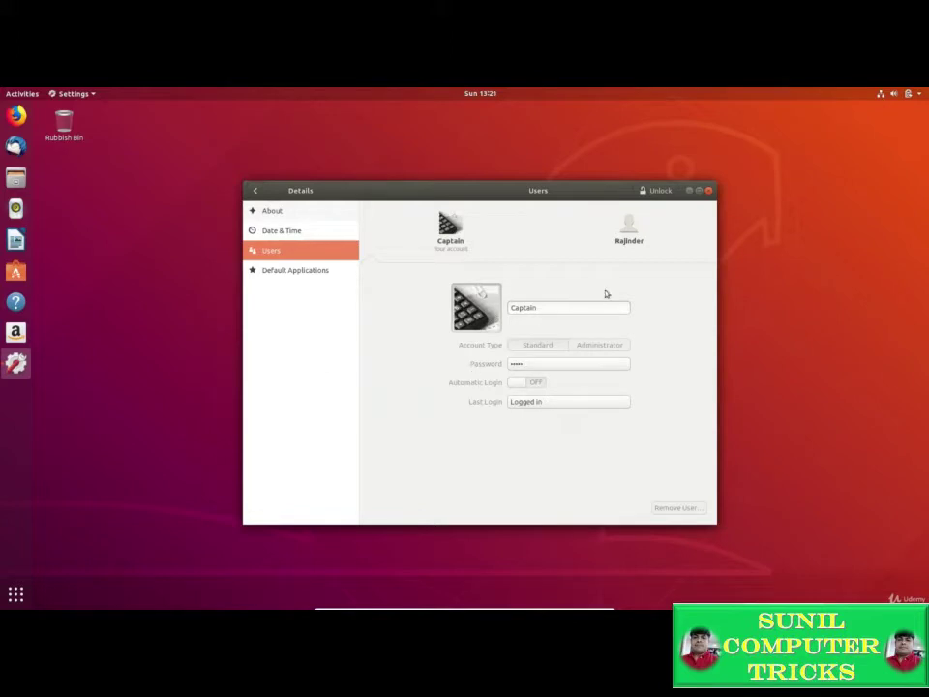
click(709, 190)
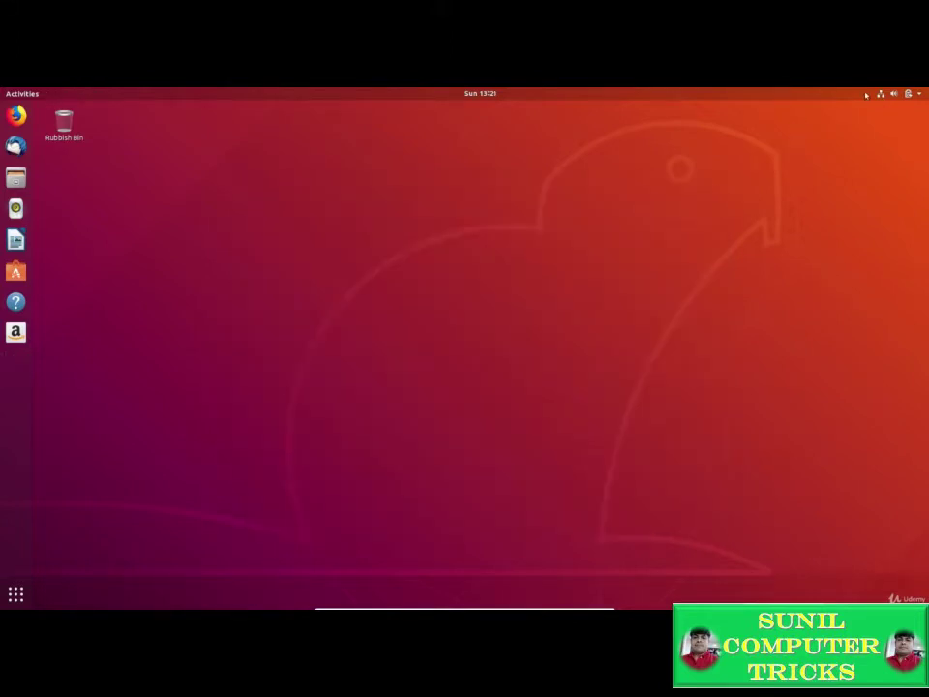
Log out of the Ubuntu session, sign back in, and launch Ubuntu Software from the dock.
click(908, 93)
click(818, 179)
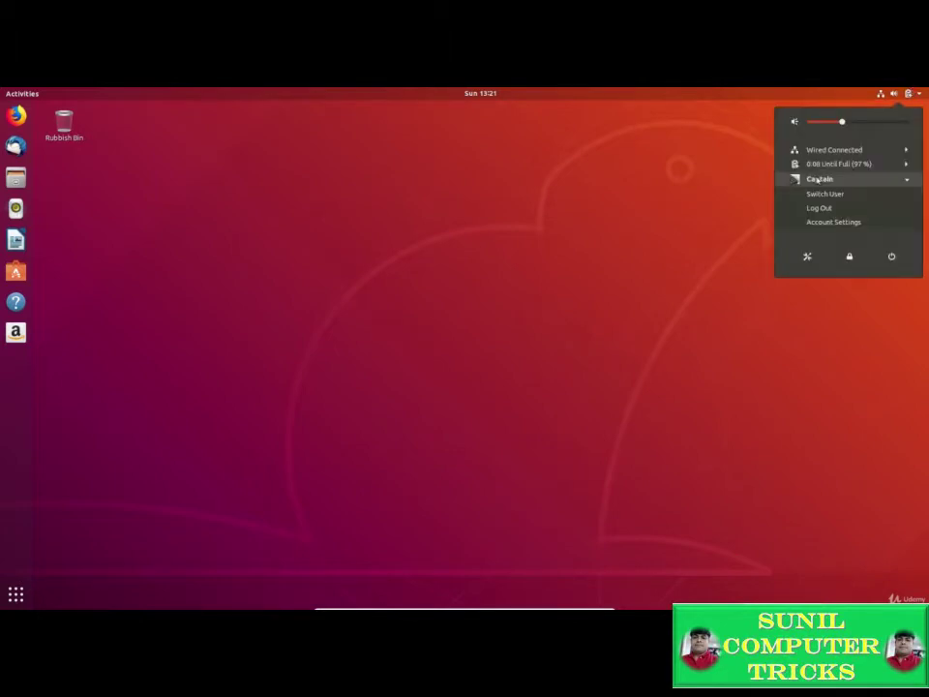
click(806, 211)
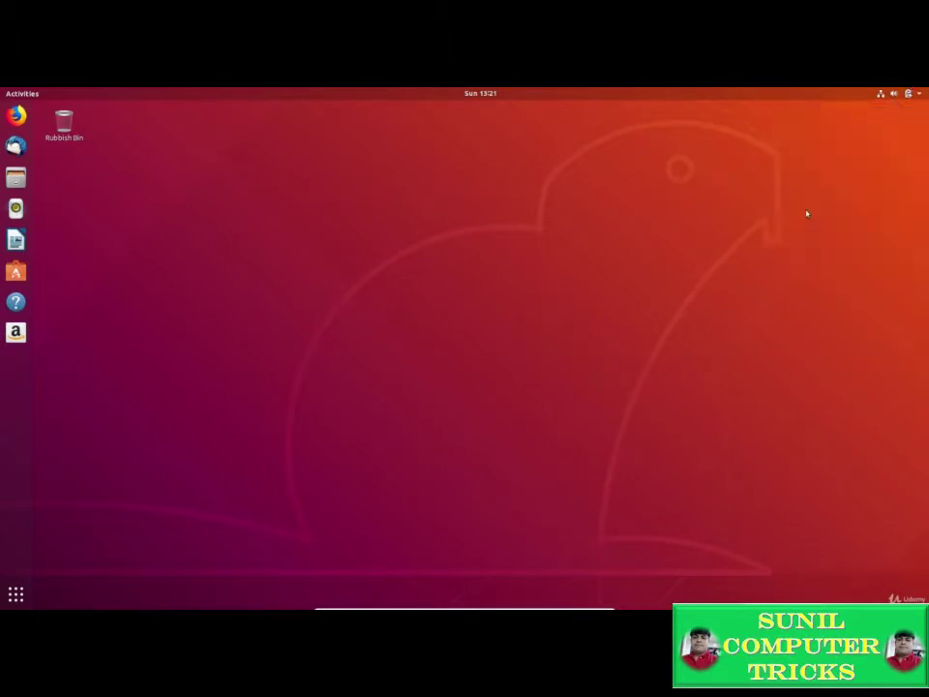
click(504, 379)
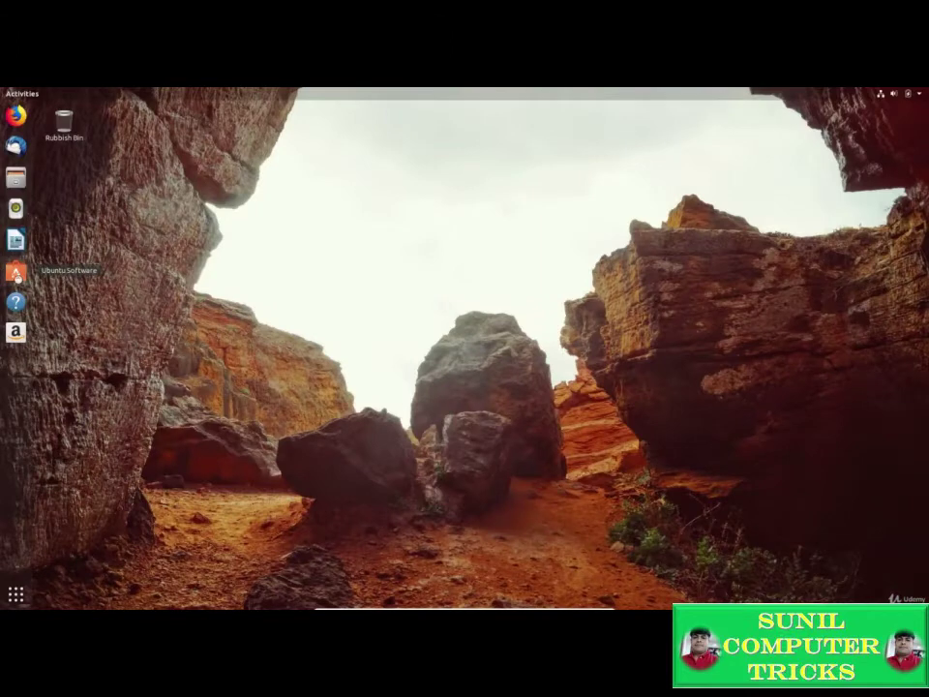
click(16, 274)
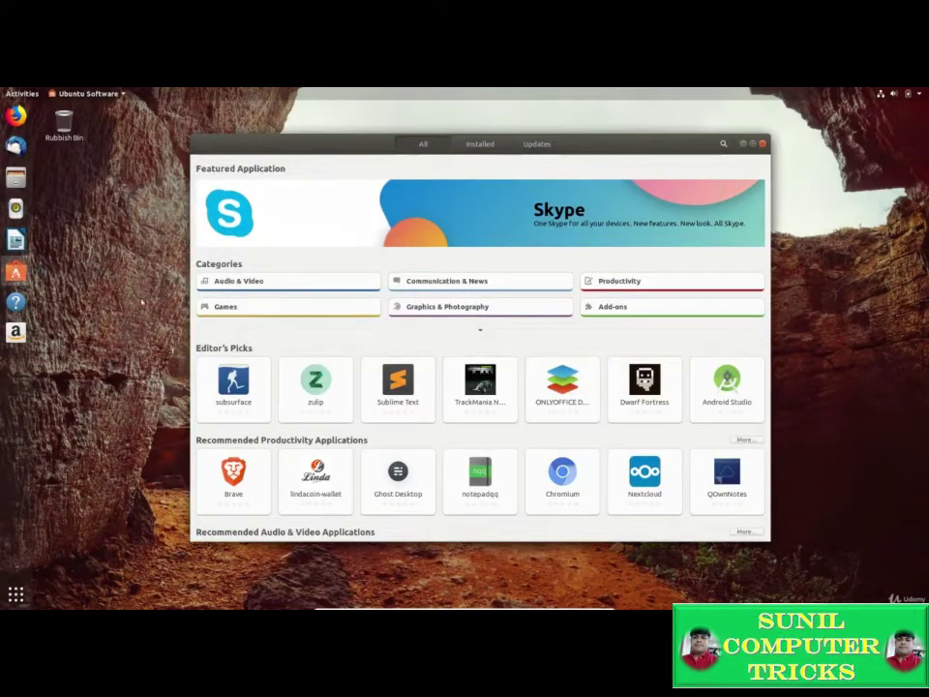
Close Ubuntu Software and relaunch it from an Activities search for 'soft'.
key(ctrl+q)
key(super)
text(soft)
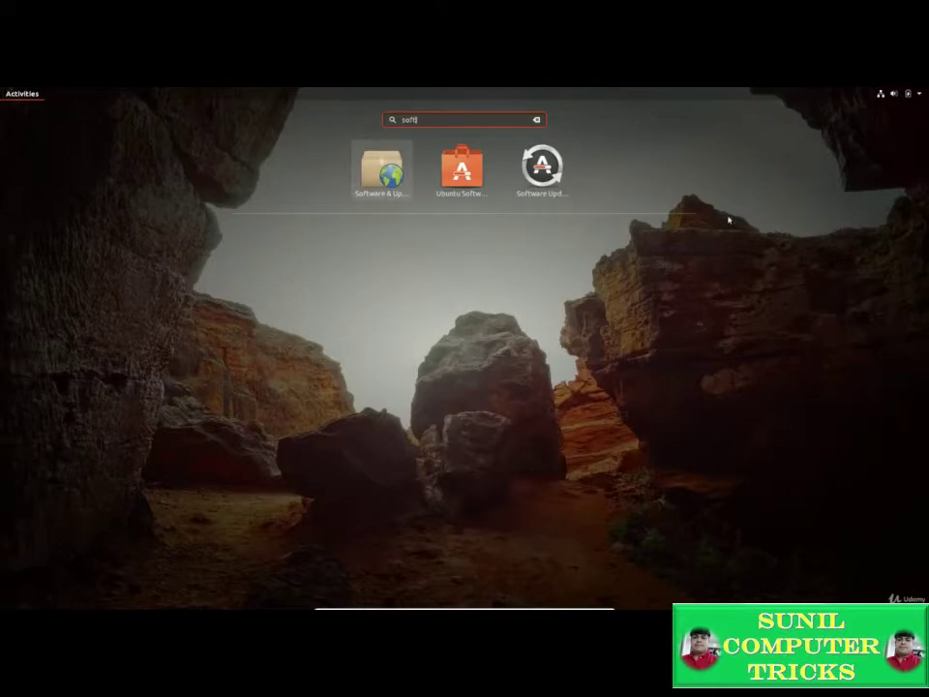
click(463, 168)
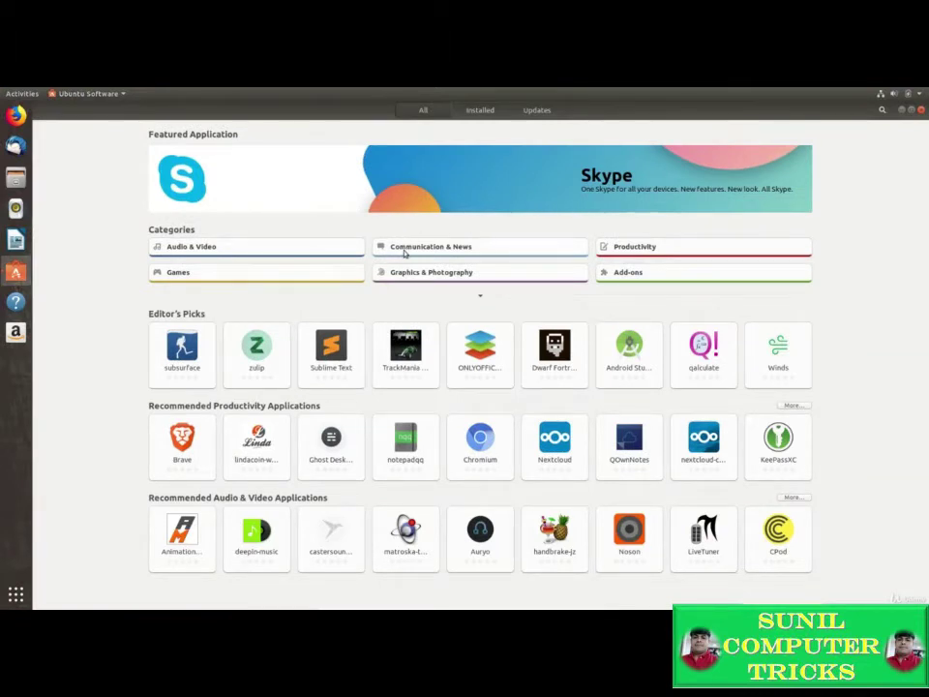
Look at Communication & News, then open the Productivity category.
click(406, 254)
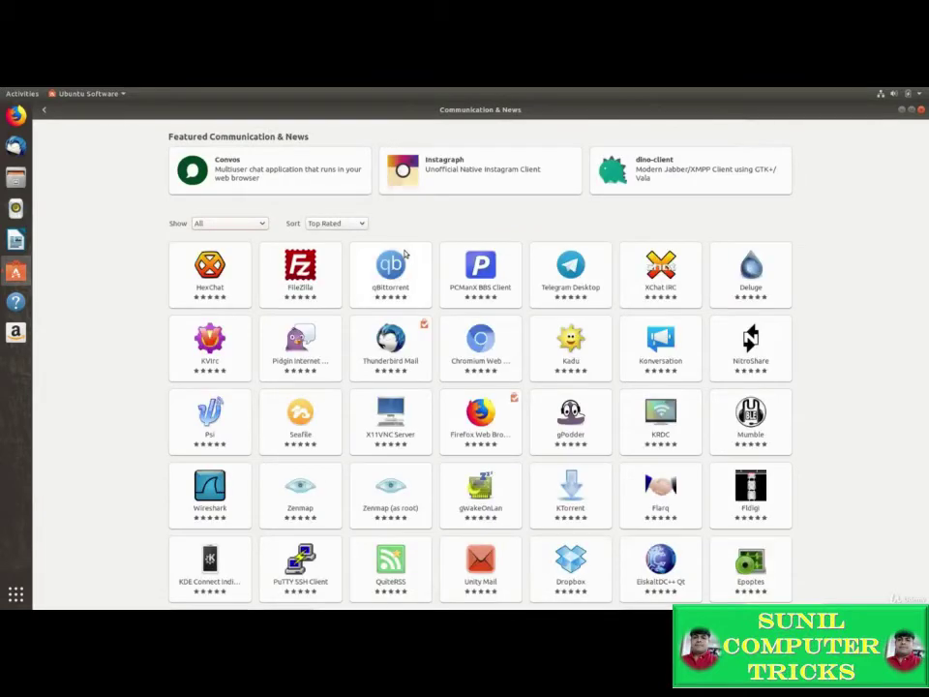
click(43, 109)
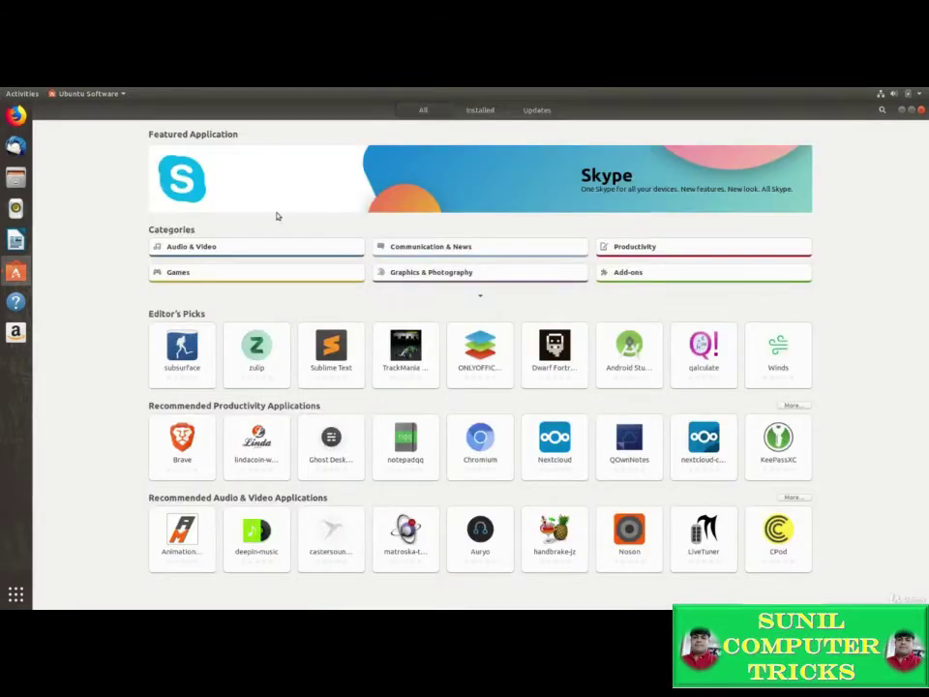
click(690, 248)
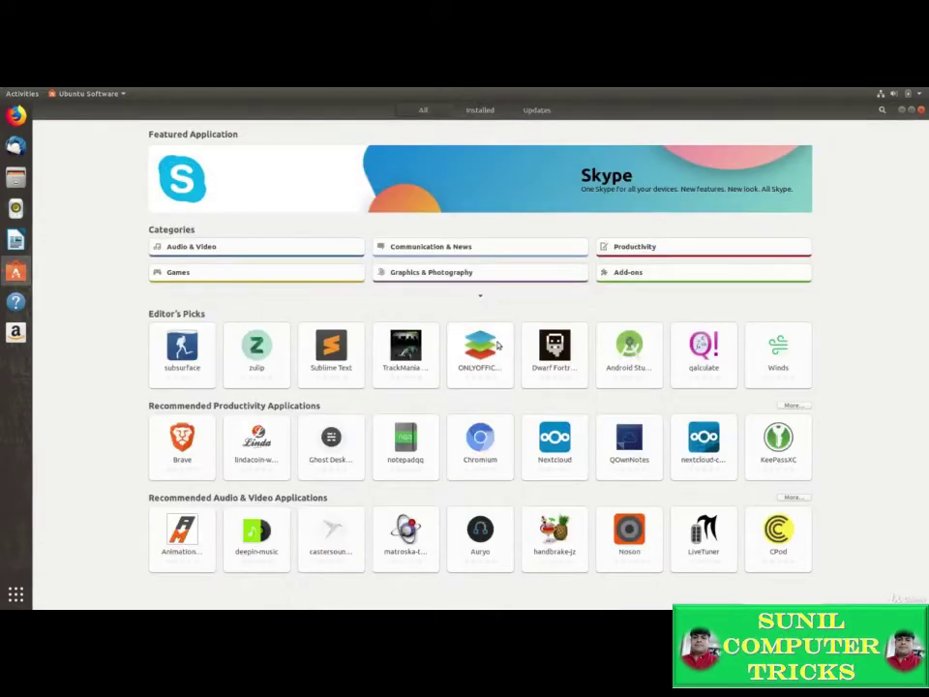
Compare ONLYOFFICE's Free licence with Sublime Text's Proprietary licence on their store pages.
click(498, 345)
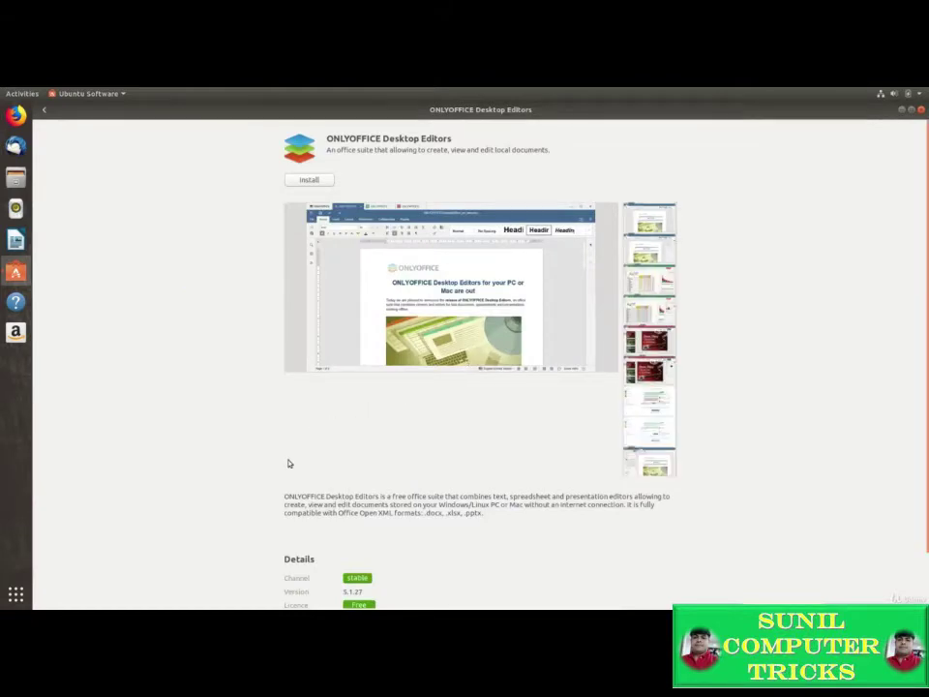
scroll(288, 464, down, 2)
click(359, 541)
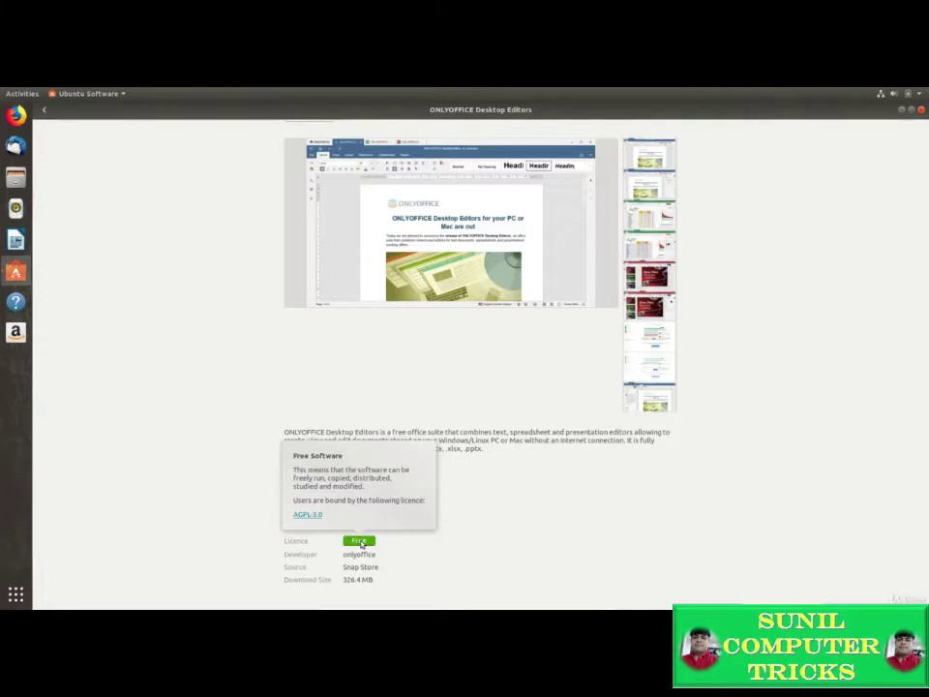
click(361, 544)
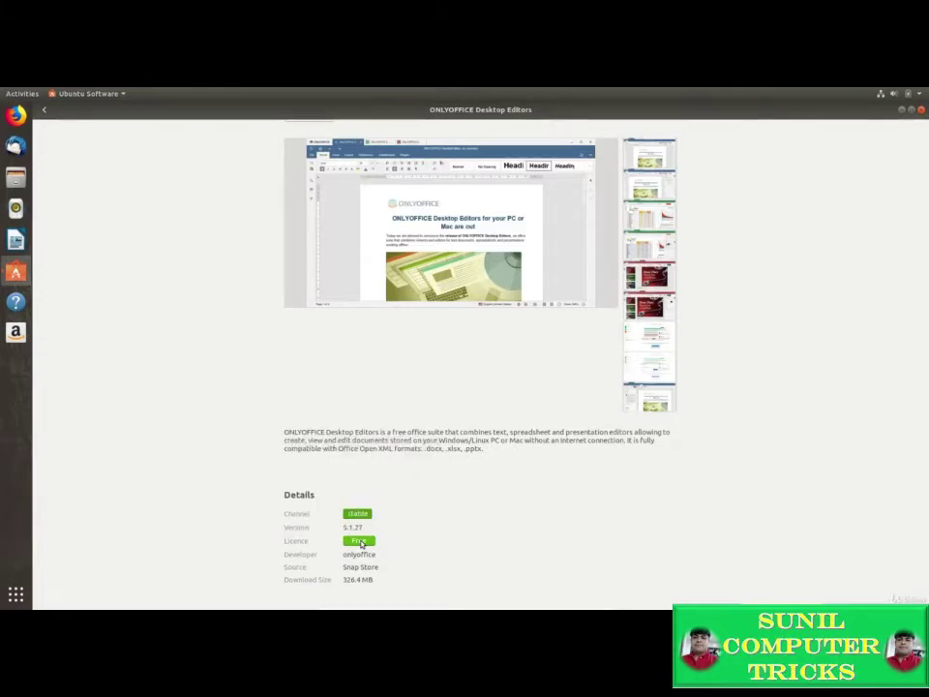
click(44, 110)
click(318, 347)
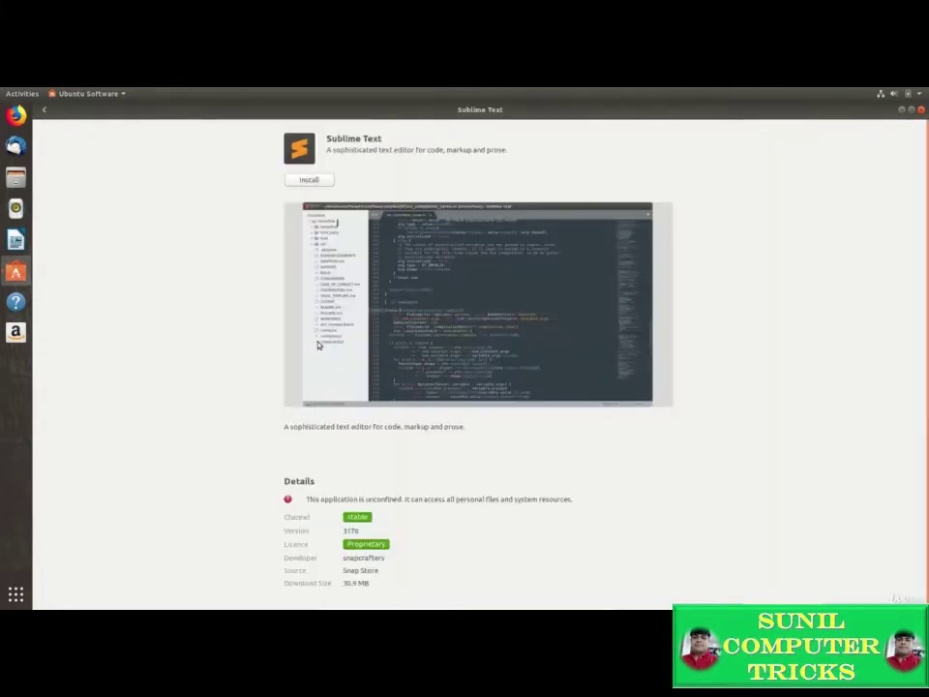
click(366, 548)
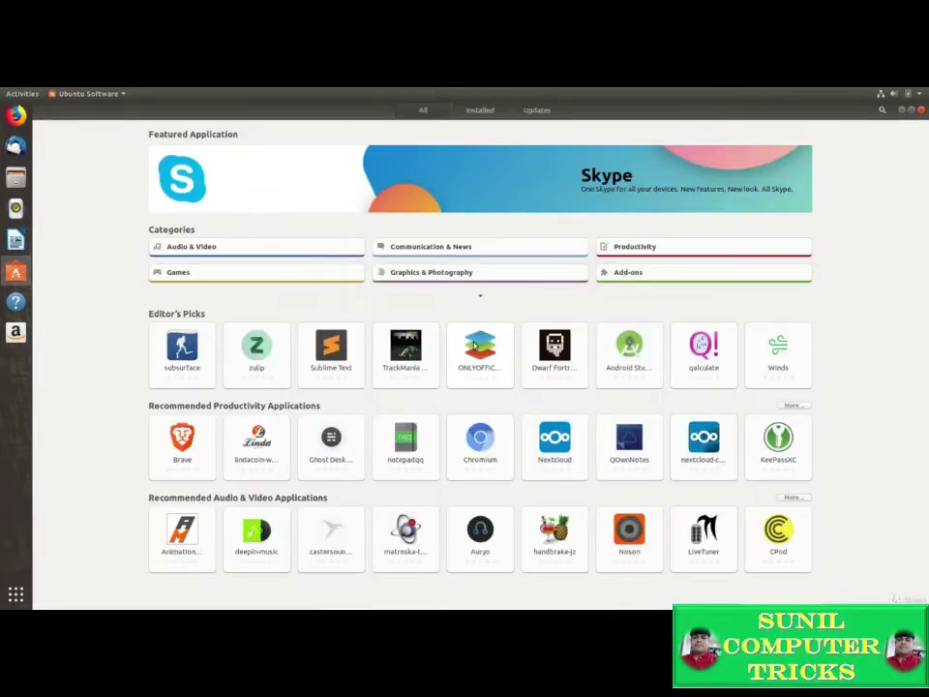
Reopen ONLYOFFICE and browse its screenshots, then start an Activities search for 'onlt'.
click(474, 346)
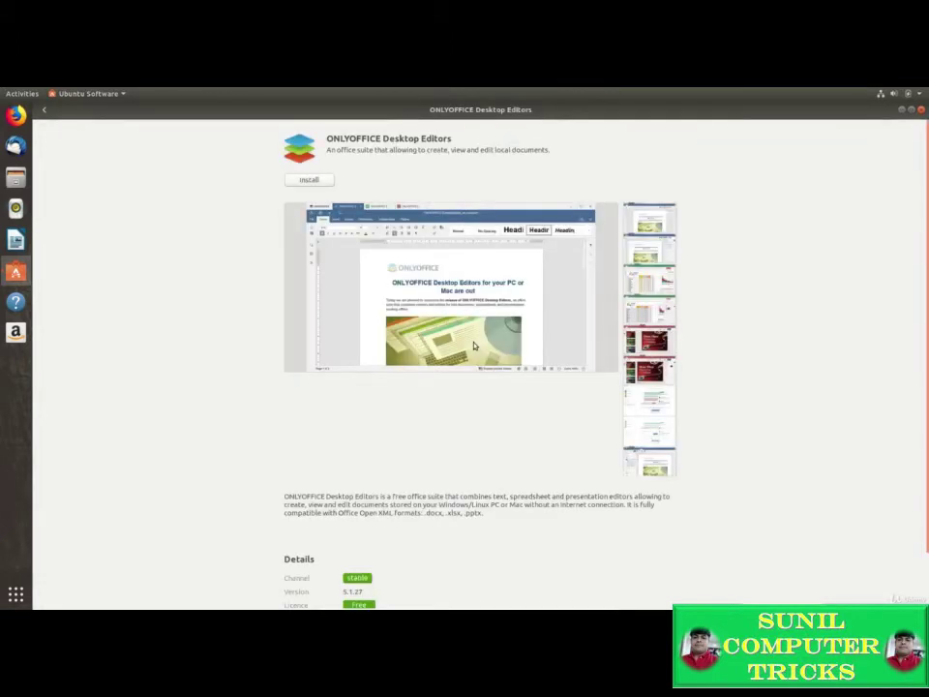
click(658, 259)
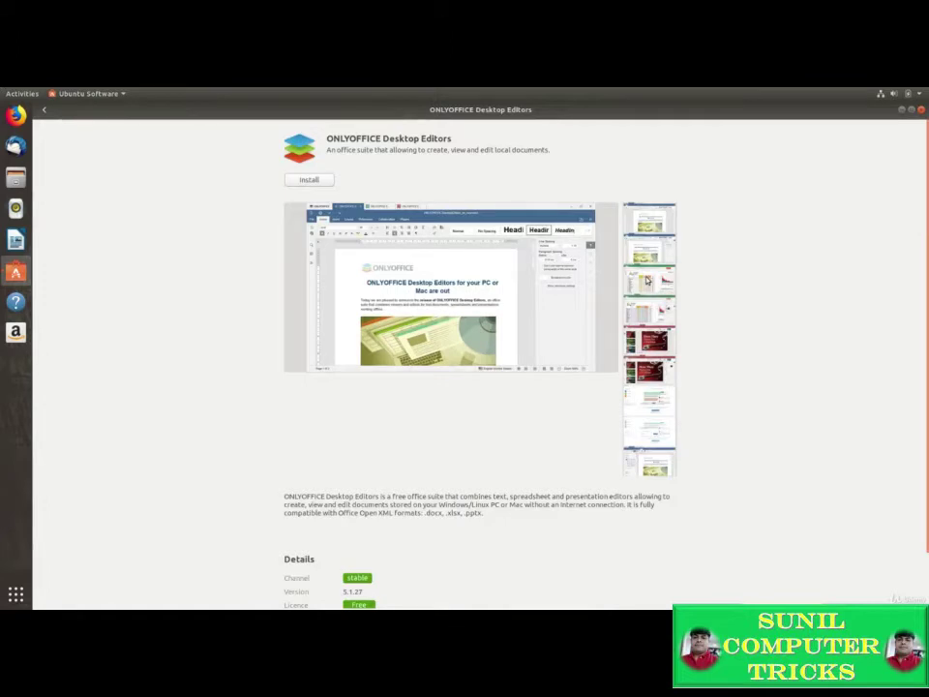
click(648, 281)
click(648, 312)
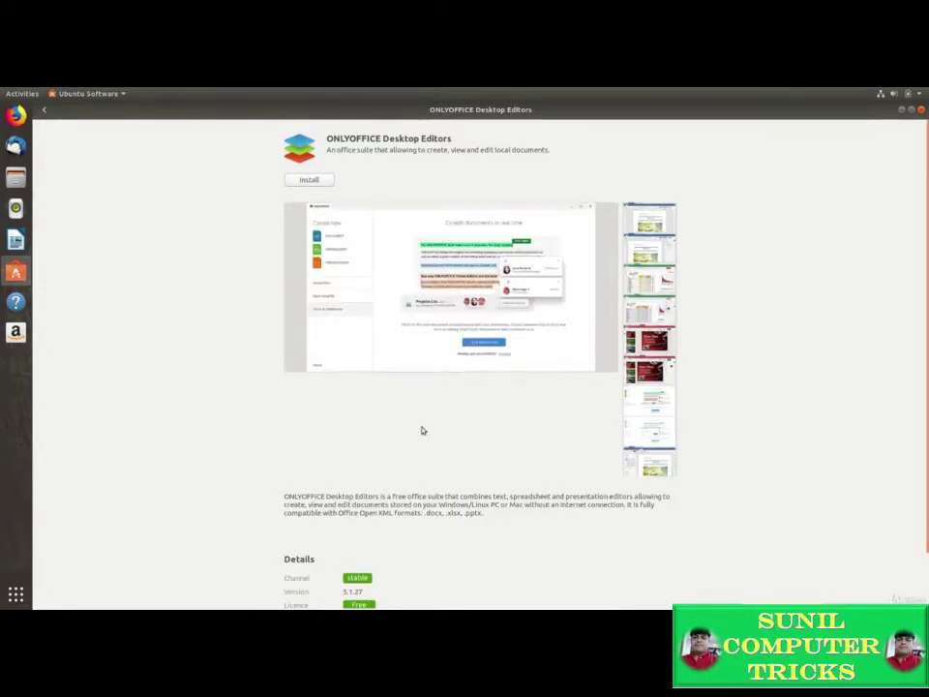
scroll(422, 430, down, 2)
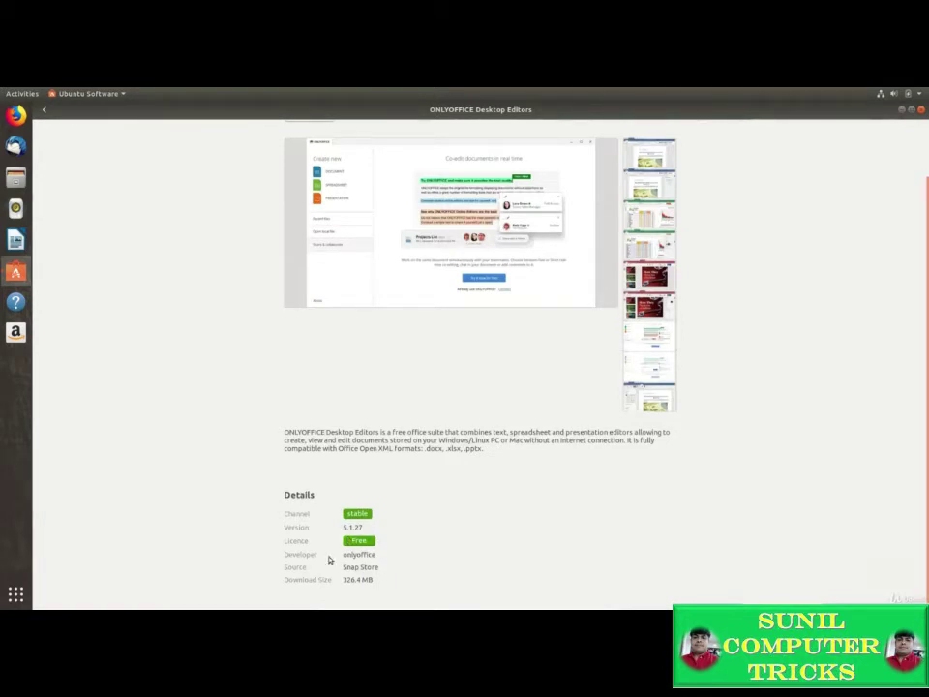
key(super)
text(onlt)
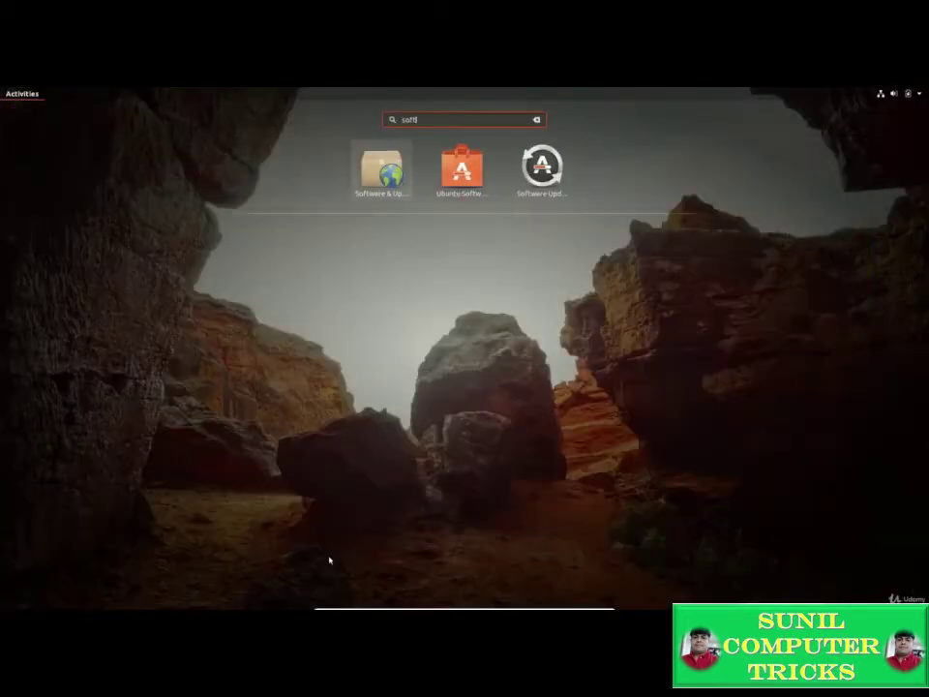
click(389, 171)
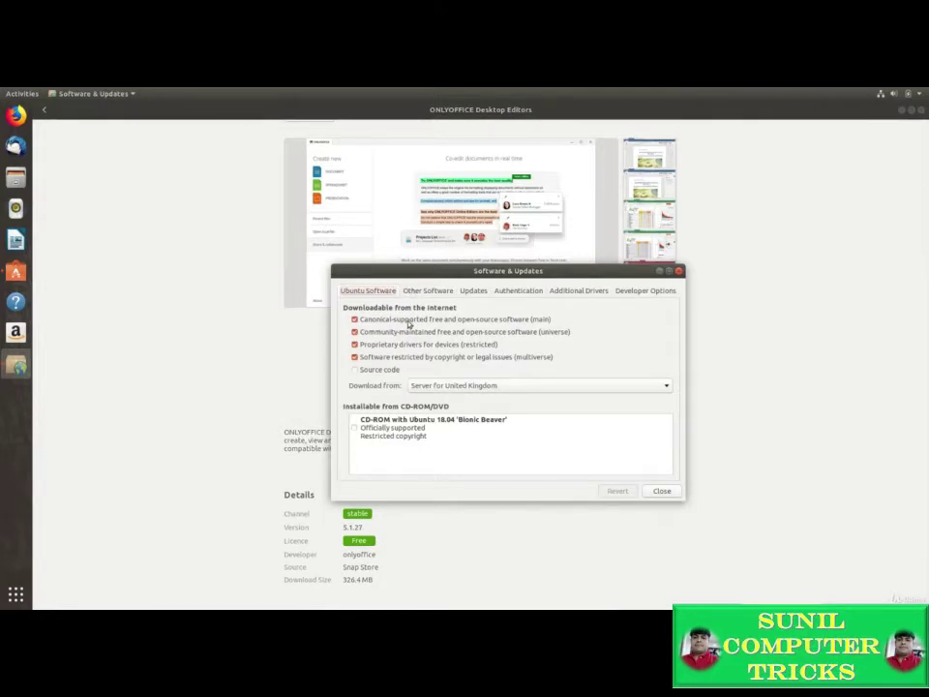
click(414, 291)
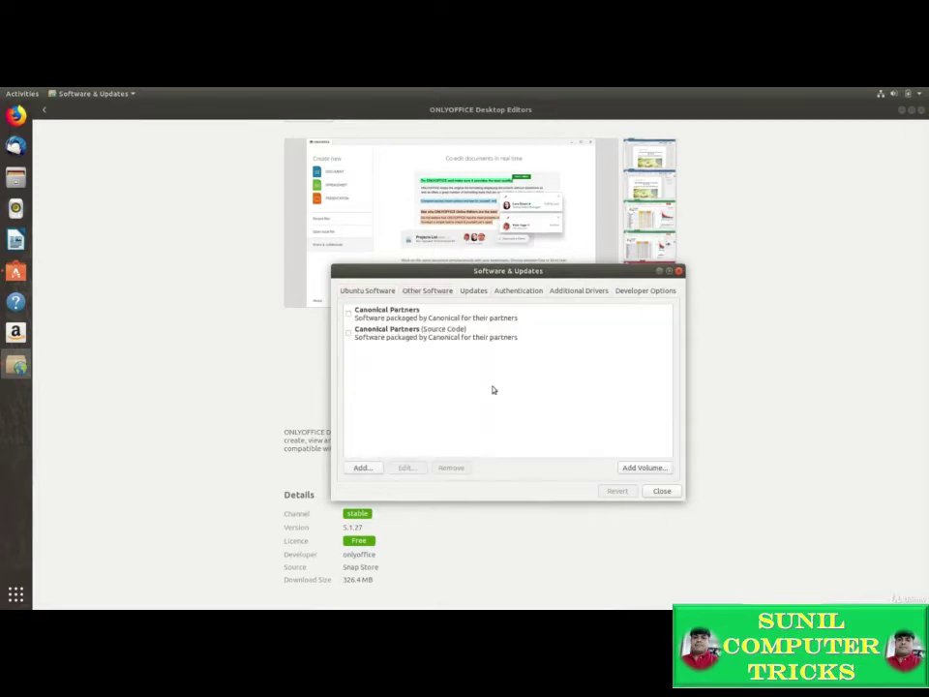
click(359, 469)
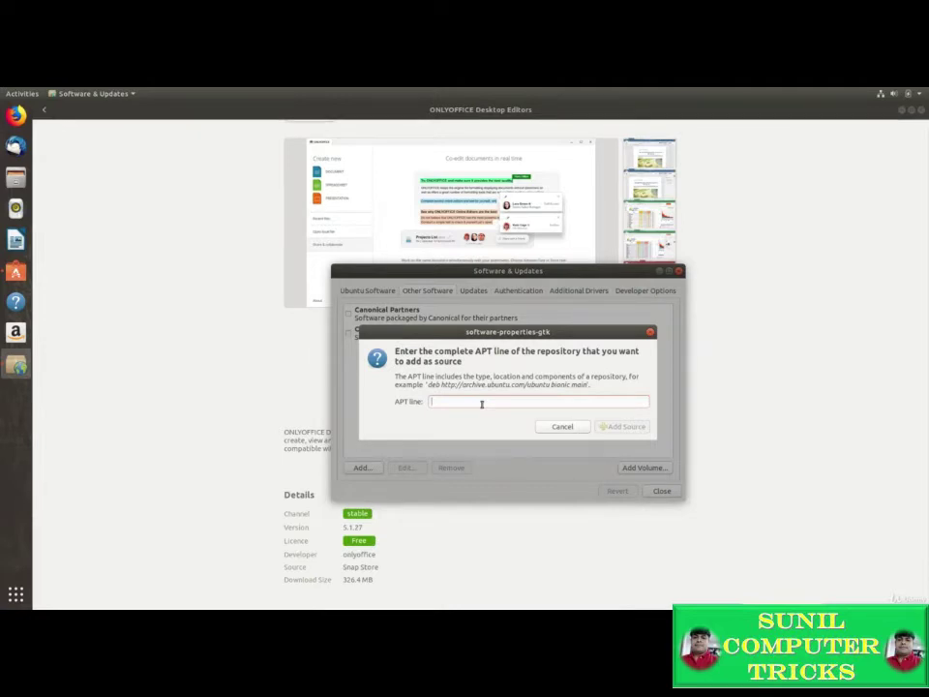
click(560, 426)
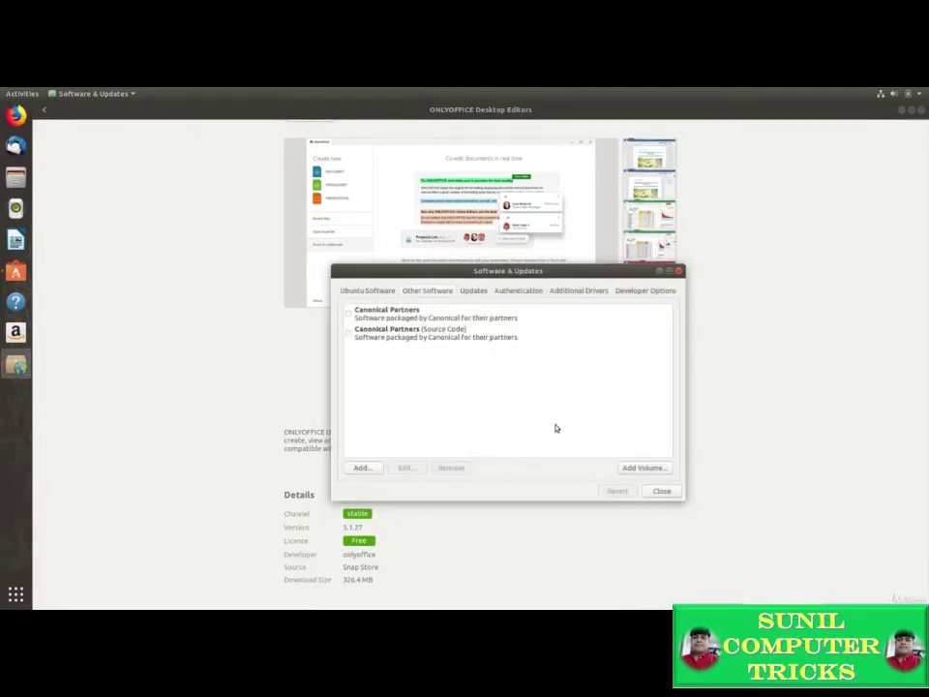
click(659, 491)
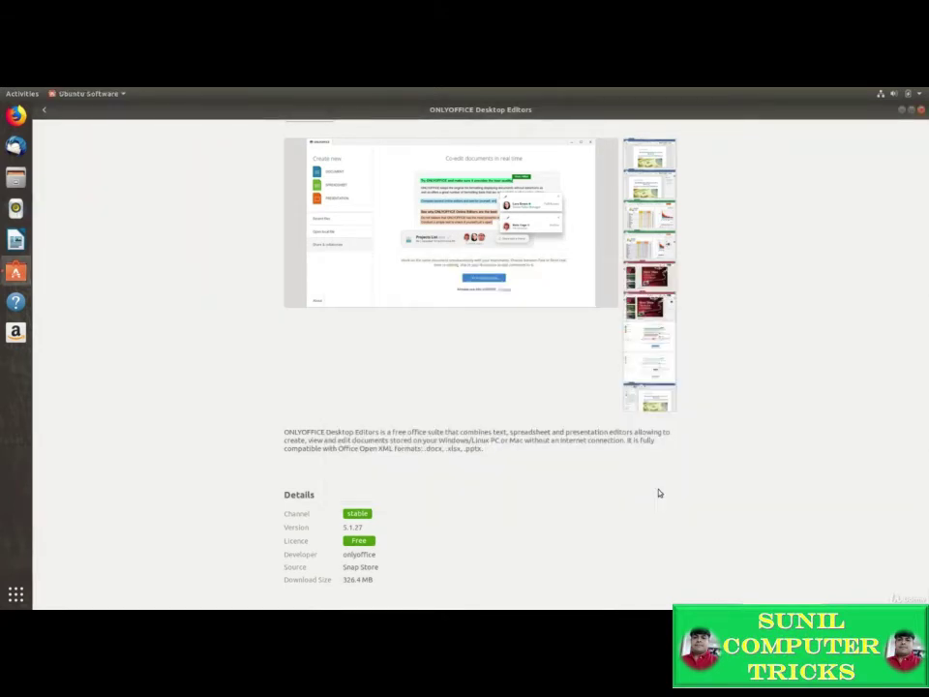
Install ONLYOFFICE Desktop Editors 5.1.27, authorising with the account password.
scroll(659, 493, up, 3)
click(309, 178)
text(*****)
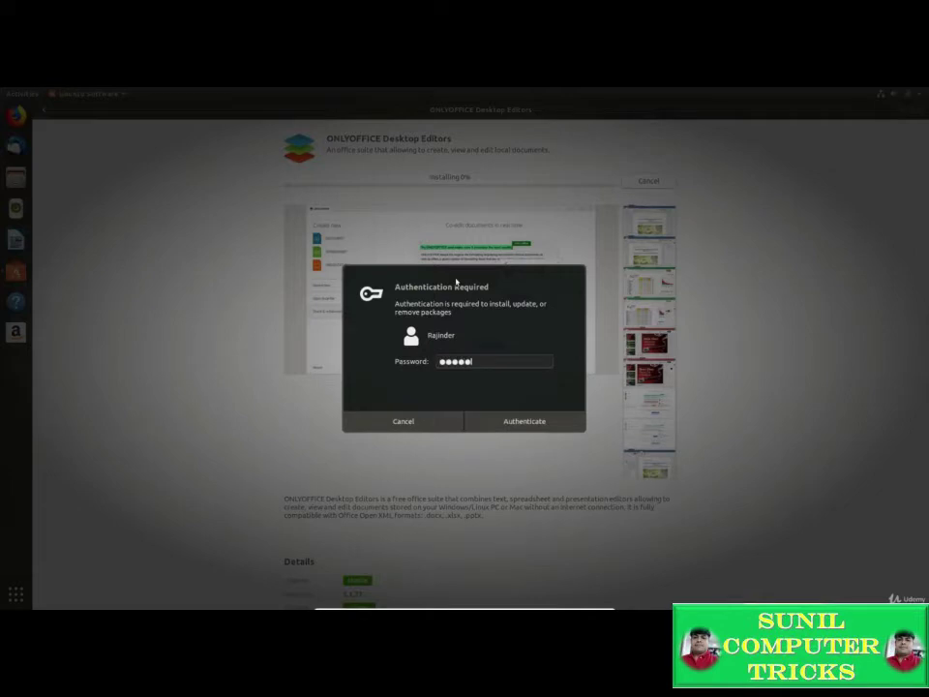
click(507, 424)
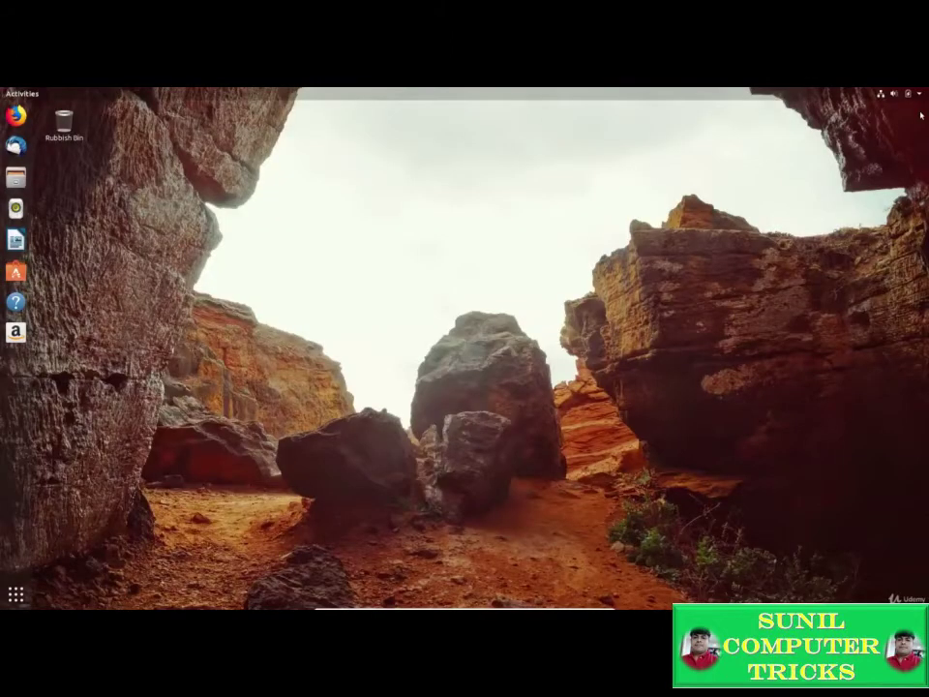
Find ONLYOFFICE via an Activities search for 'only' and add it to Favourites.
key(super)
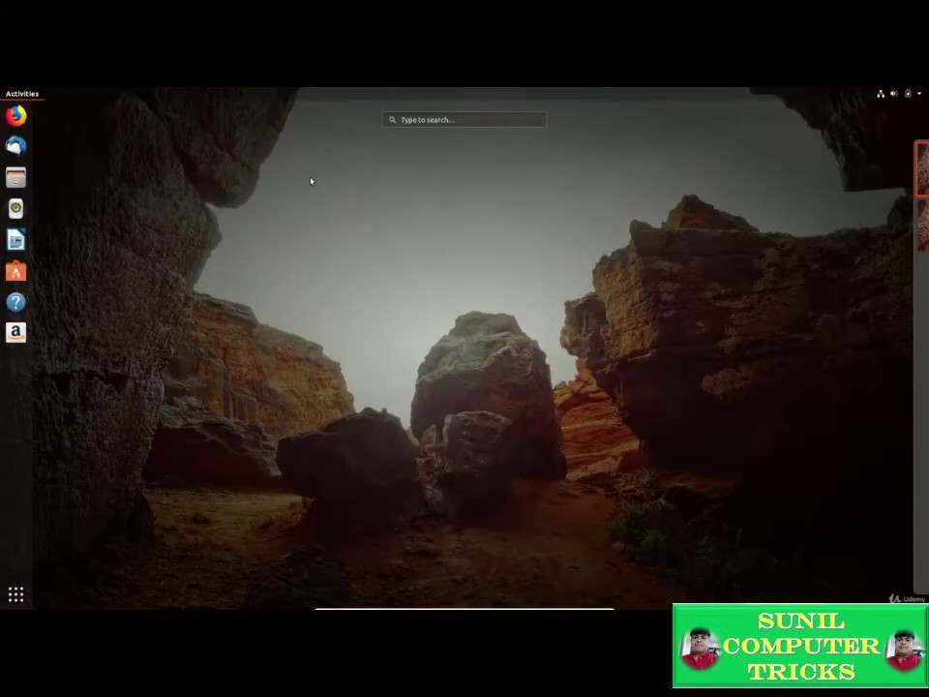
text(only)
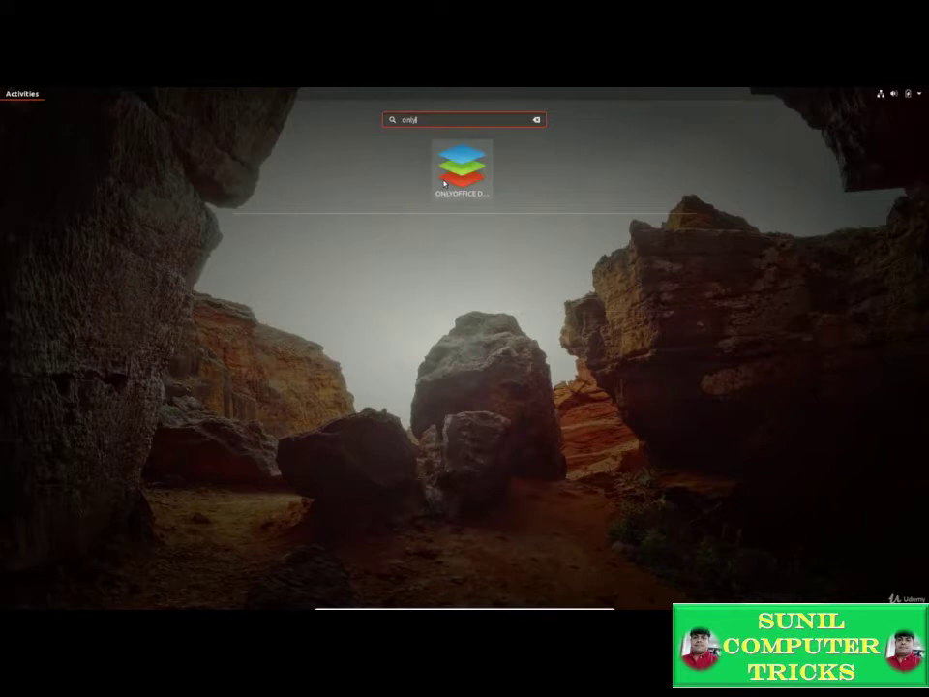
right_click(444, 182)
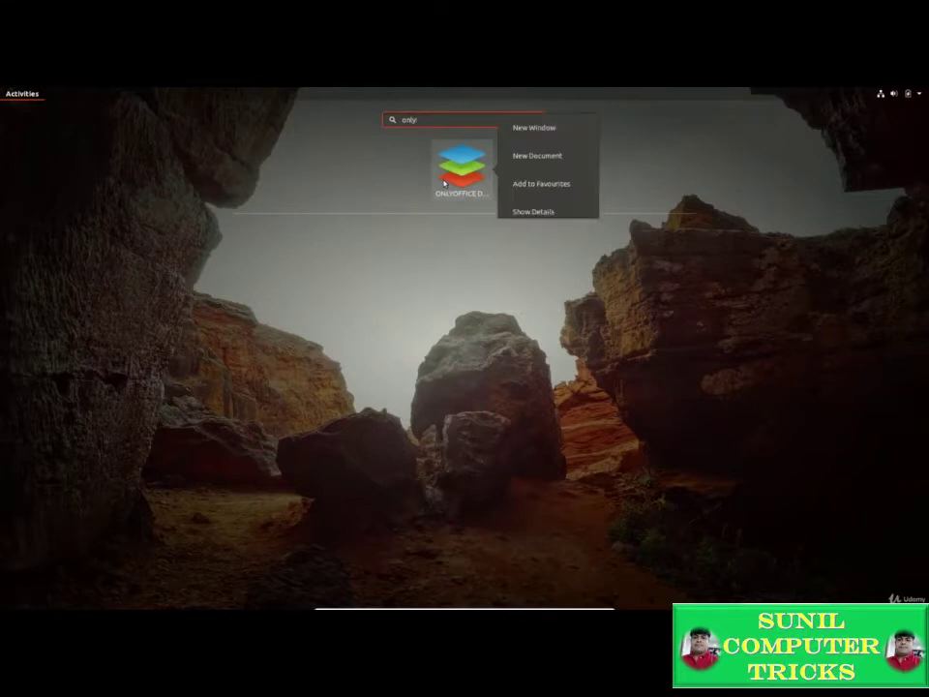
click(535, 183)
key(Escape)
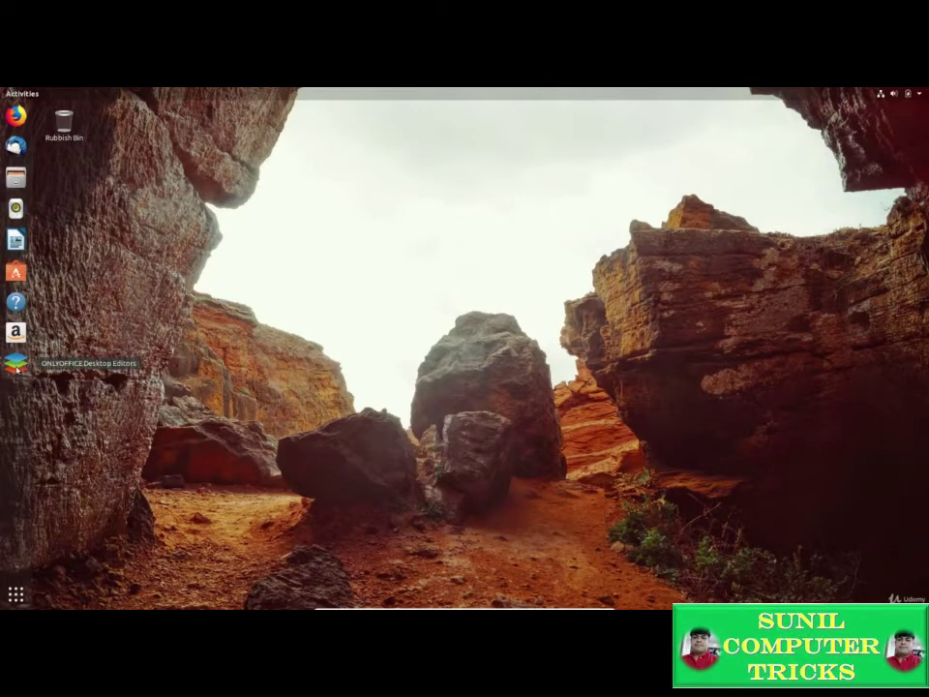
Launch ONLYOFFICE from the dock and start a new document with 'This is'.
click(16, 365)
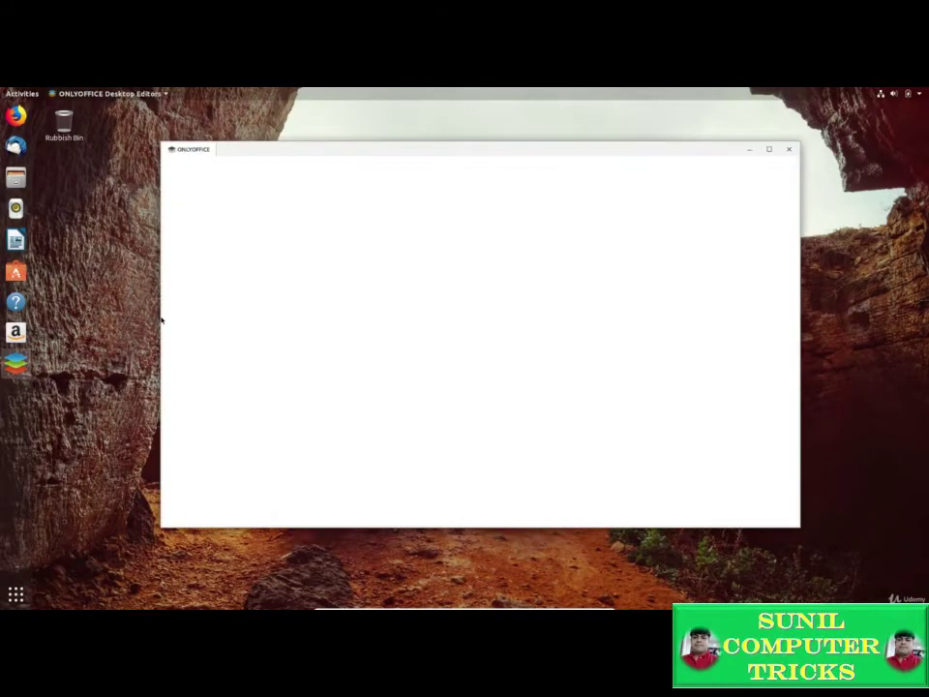
click(232, 212)
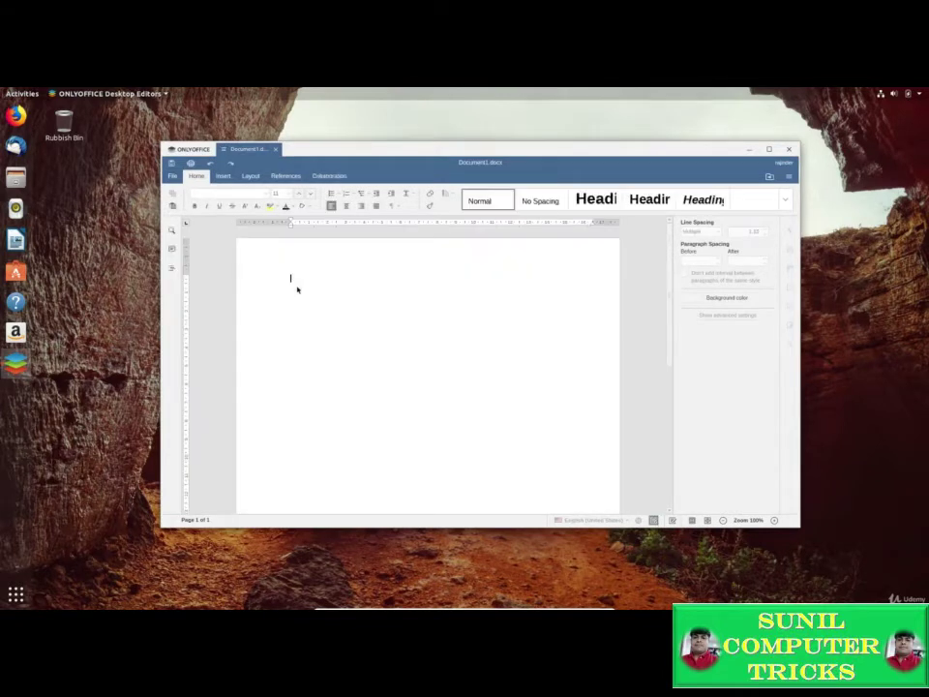
text(This is)
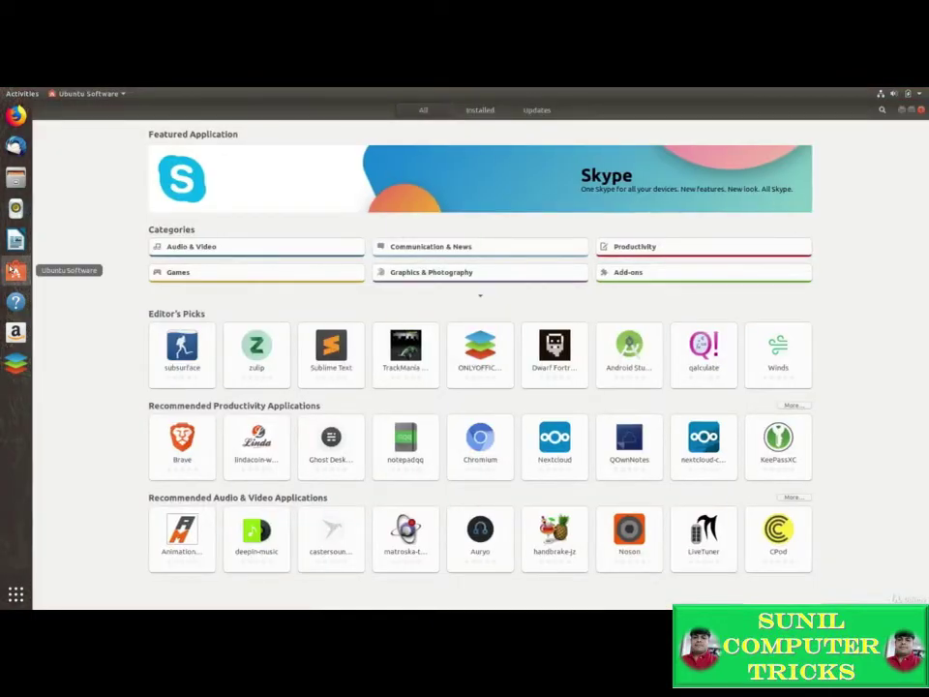
Remove ONLYOFFICE Desktop Editors in Ubuntu Software, authorising with the account password.
click(474, 111)
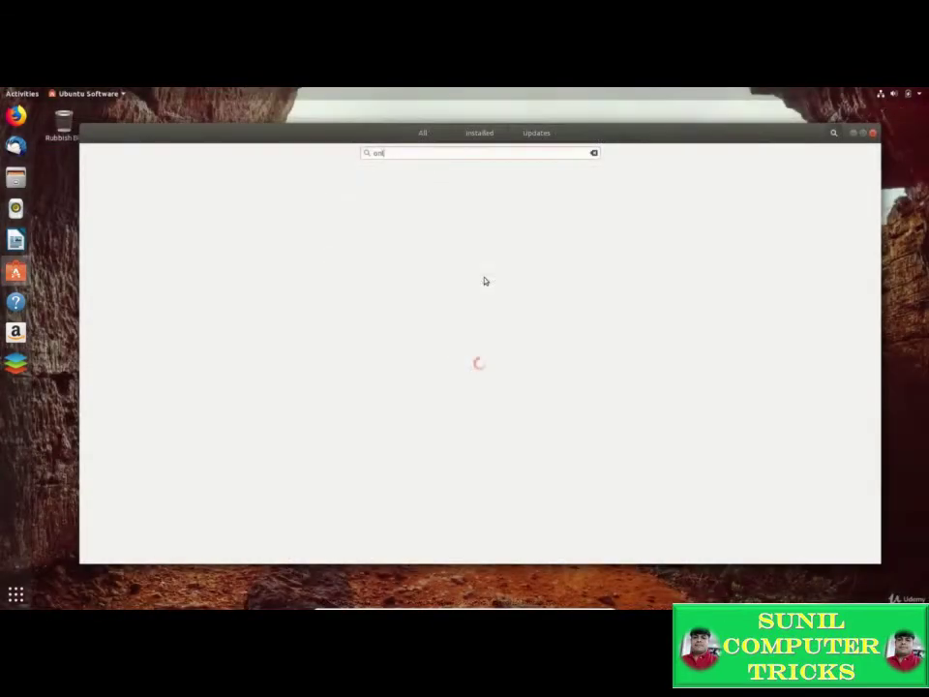
text(y)
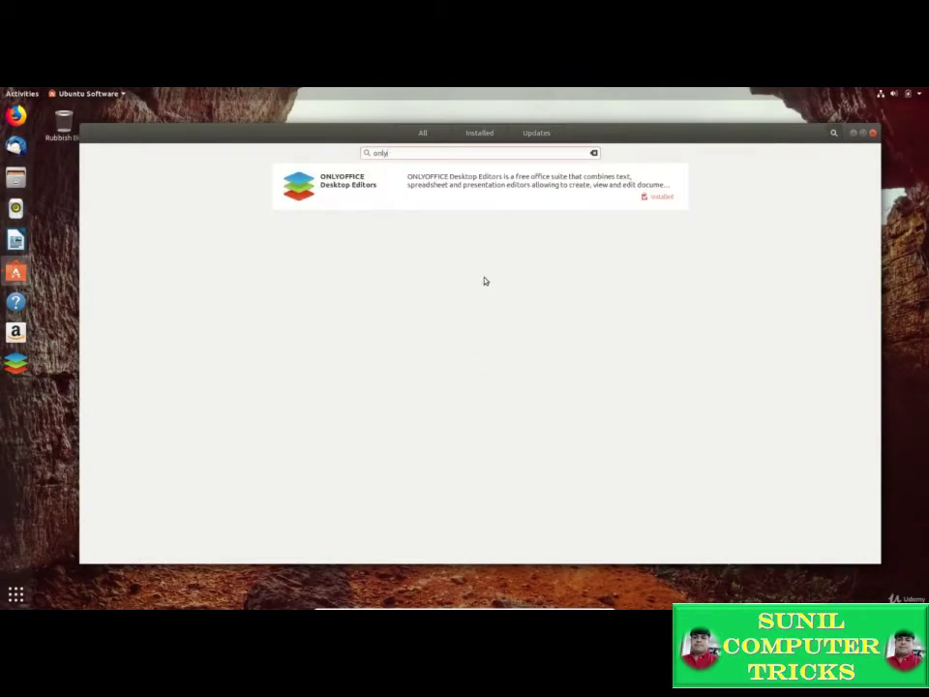
key(Escape)
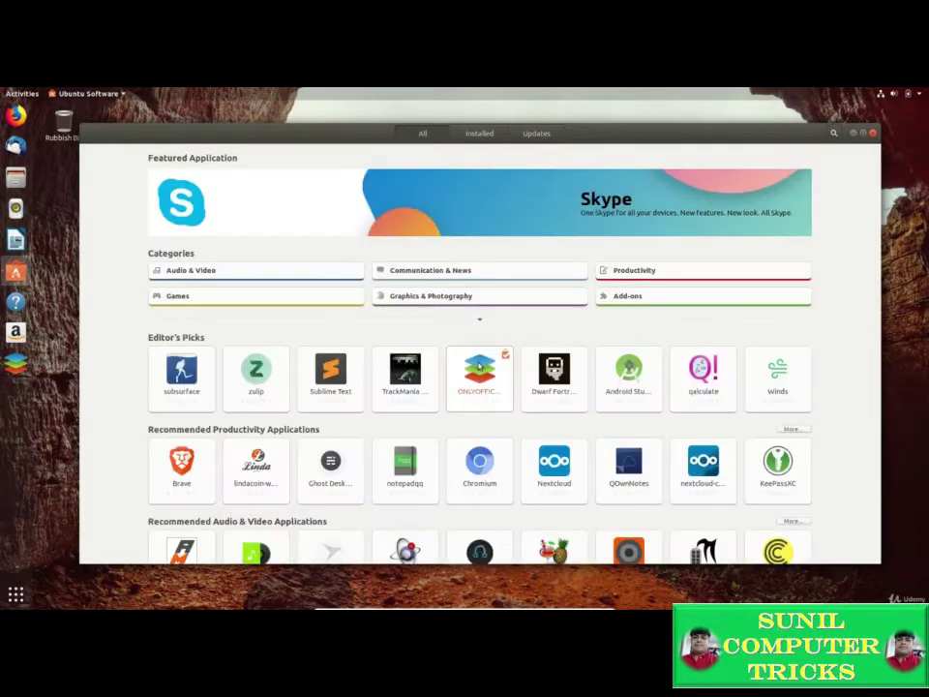
click(479, 366)
click(366, 204)
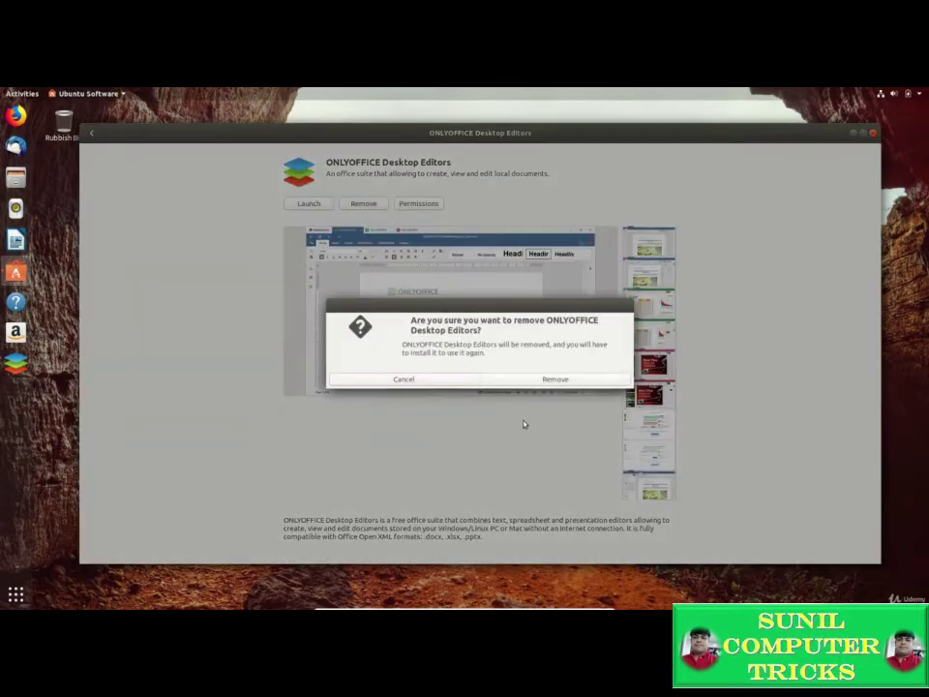
click(594, 381)
text(*******)
key(Return)
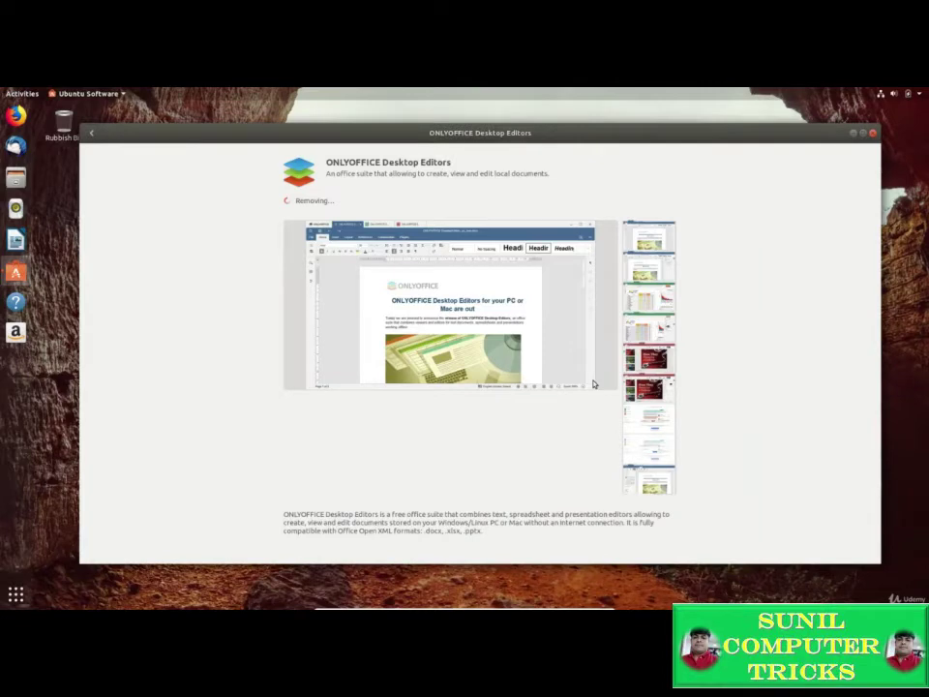
Search 'onlyoffic' in Activities, open its store page and reinstall ONLYOFFICE.
key(super)
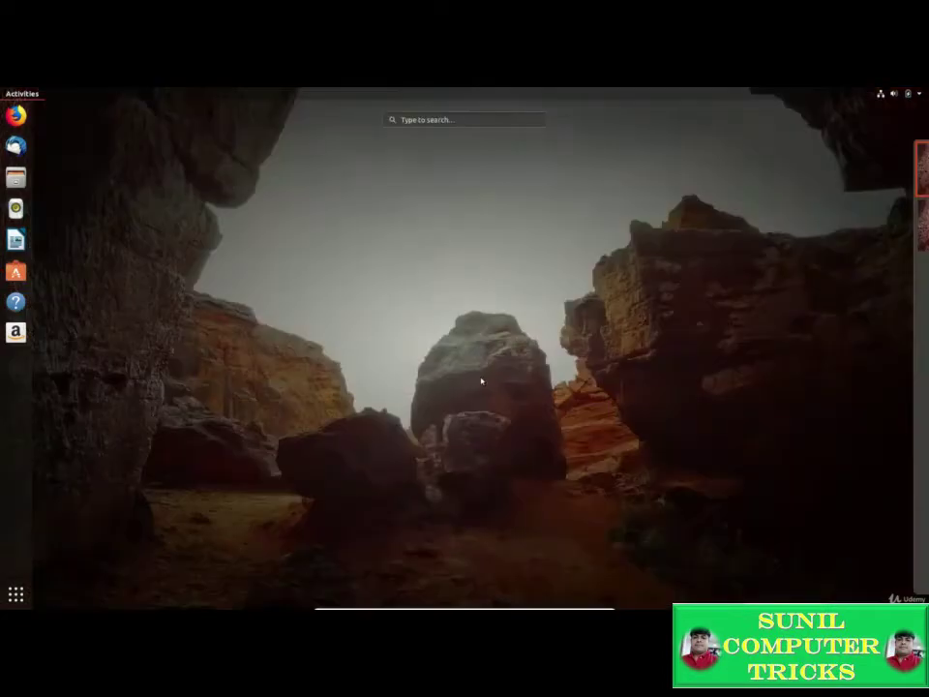
text(onl)
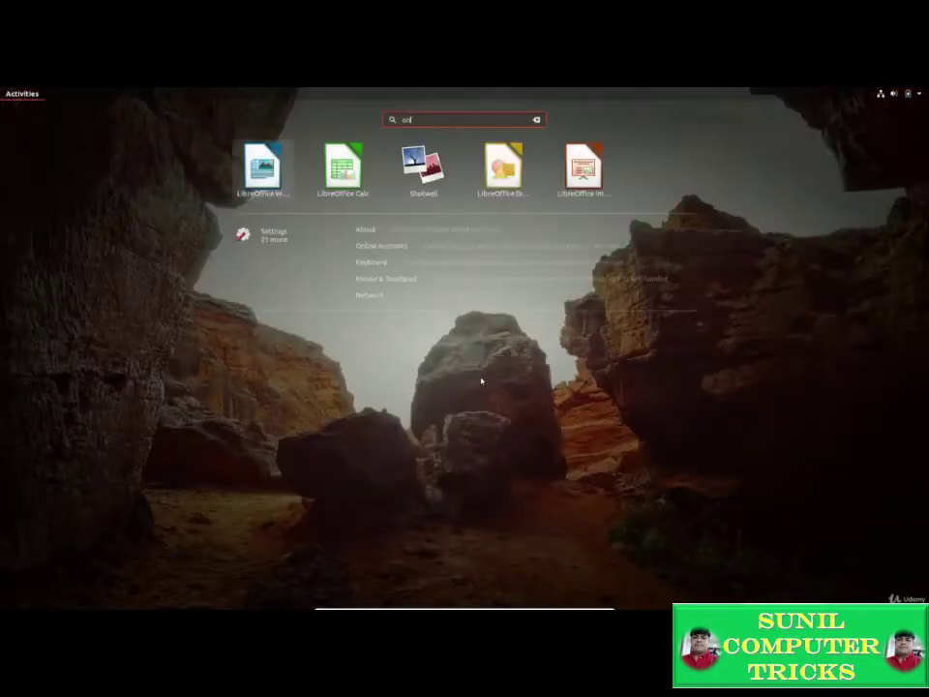
text(yo)
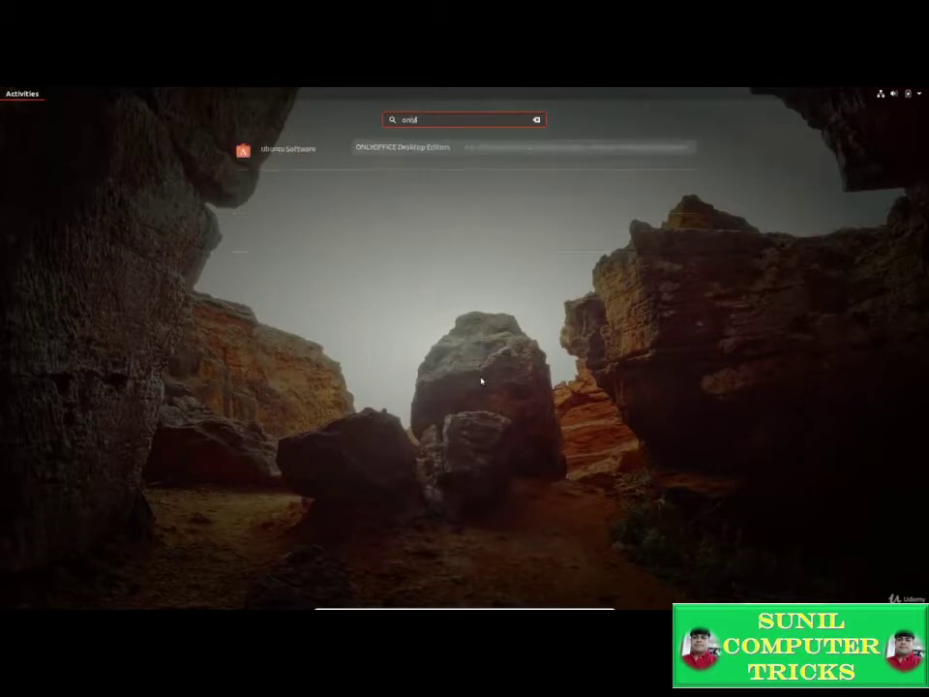
text(ffic)
click(441, 150)
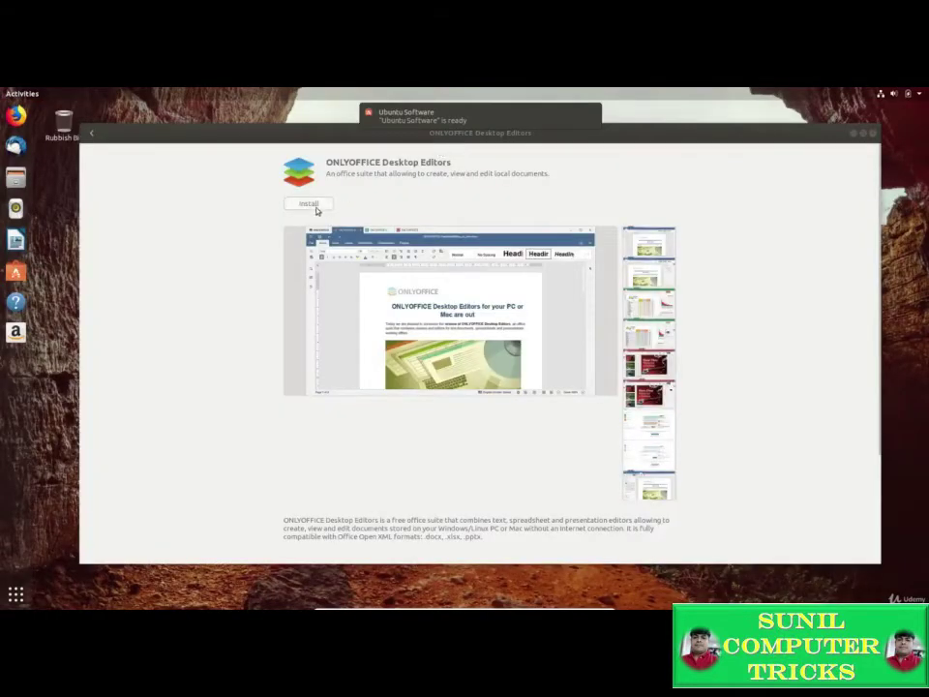
click(315, 206)
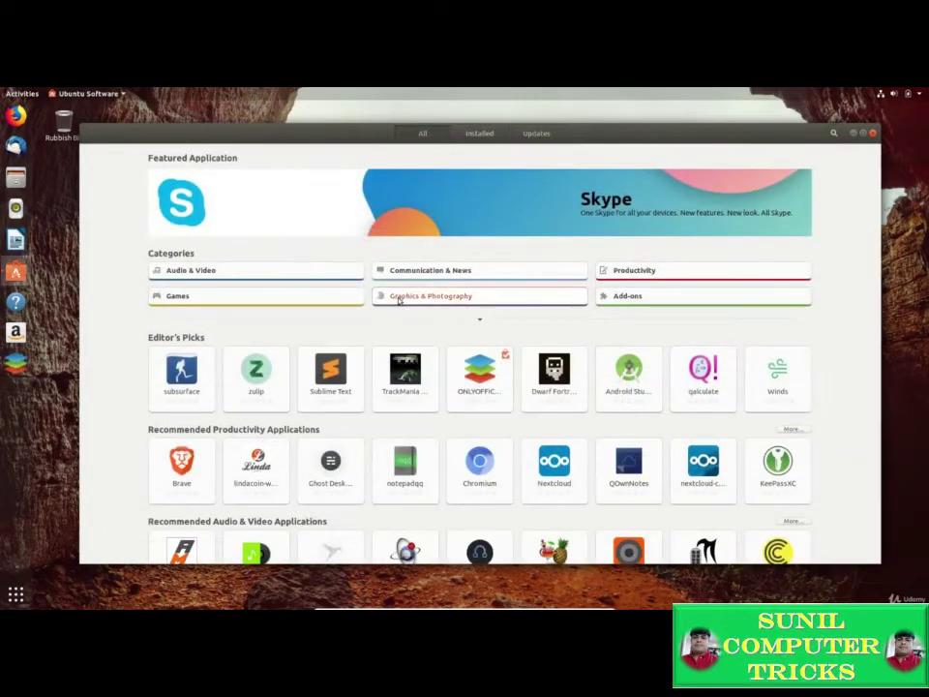
Install GIMP from Graphics & Photography, launch it and maximise its window.
click(399, 300)
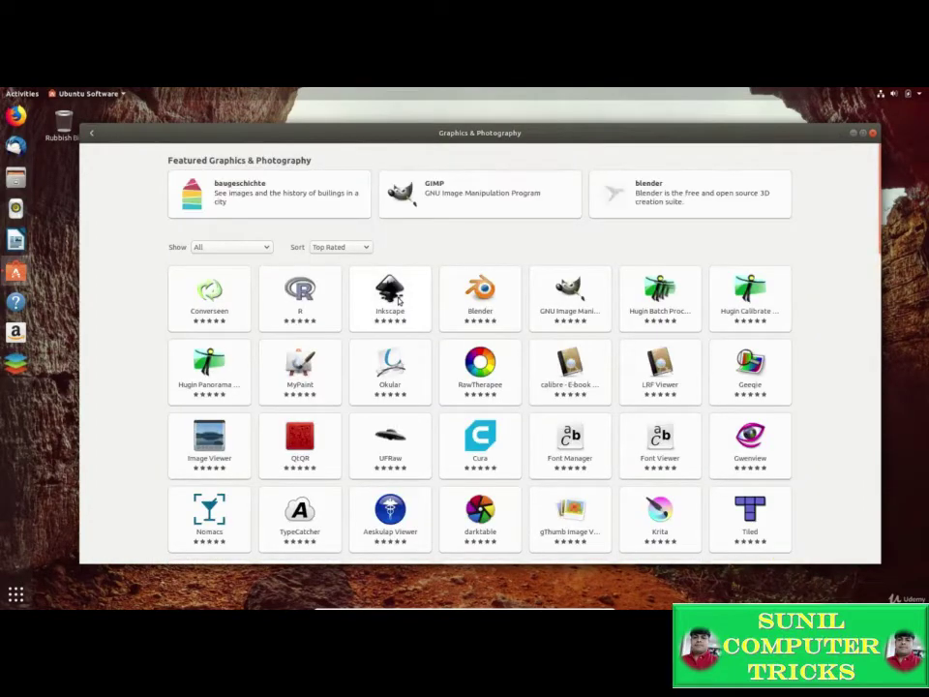
click(504, 203)
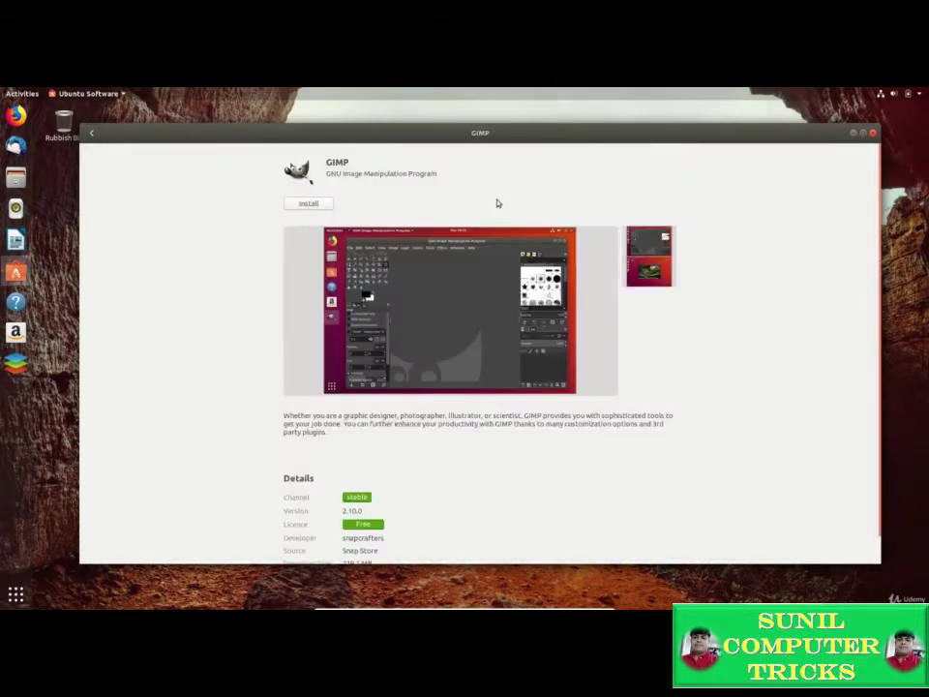
click(309, 204)
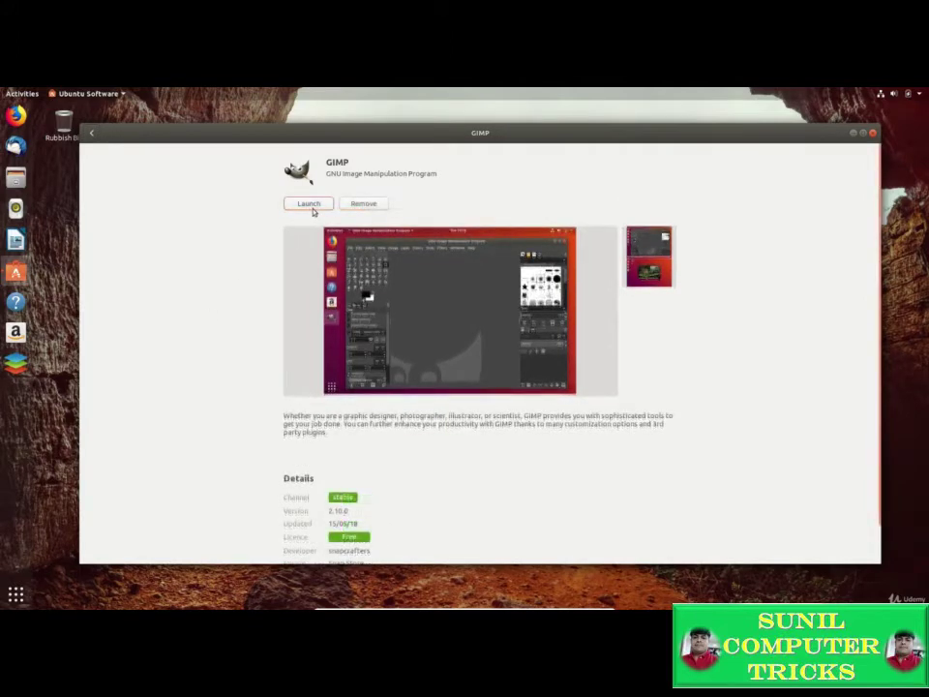
click(309, 204)
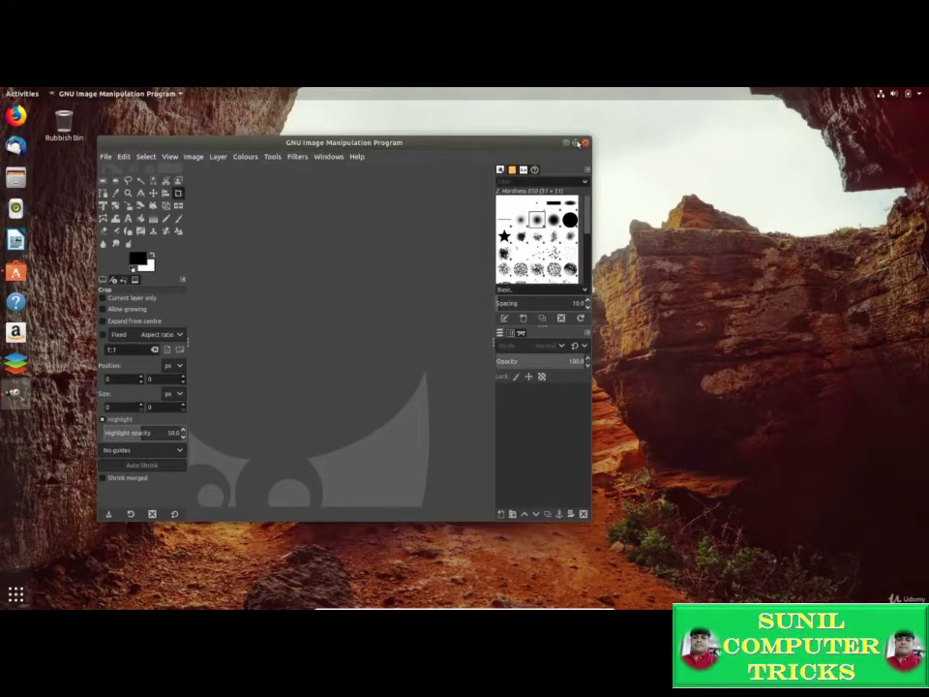
click(576, 143)
key(super)
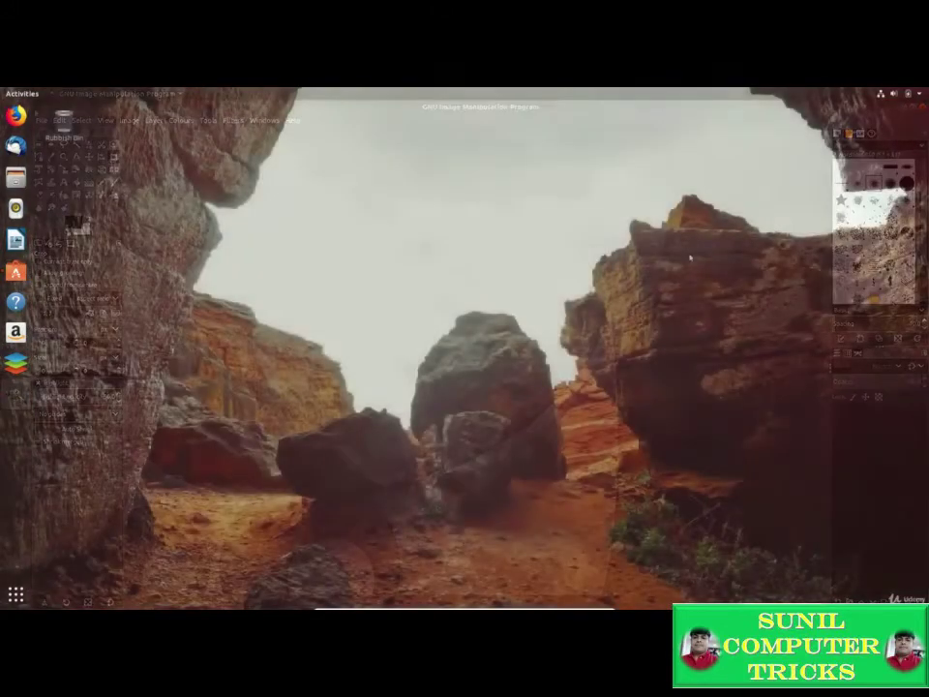
Open Backups and review its folders to save, folders to ignore and storage location.
text(backups)
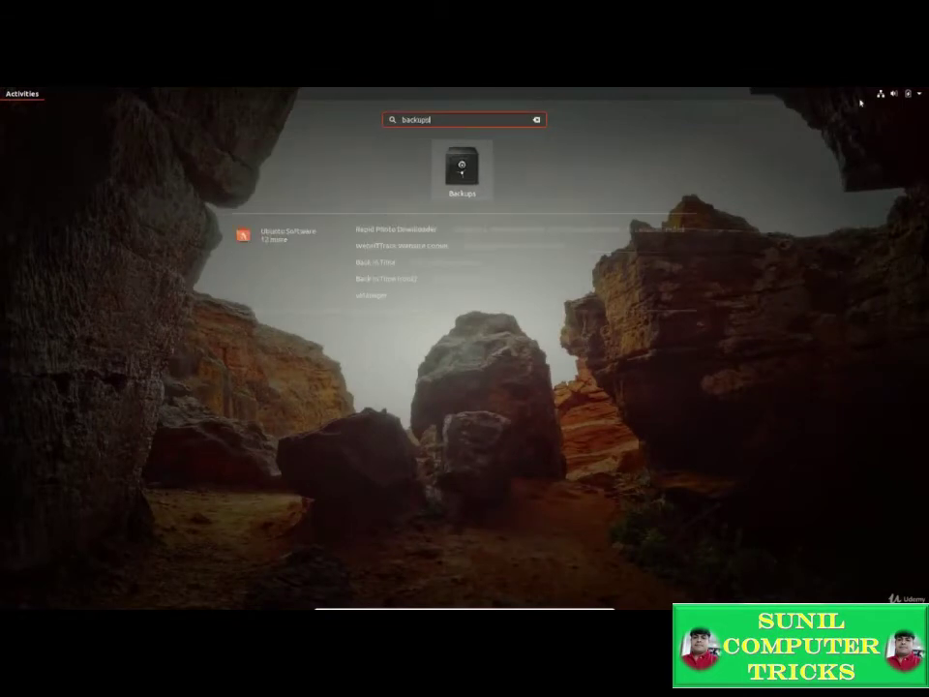
click(474, 179)
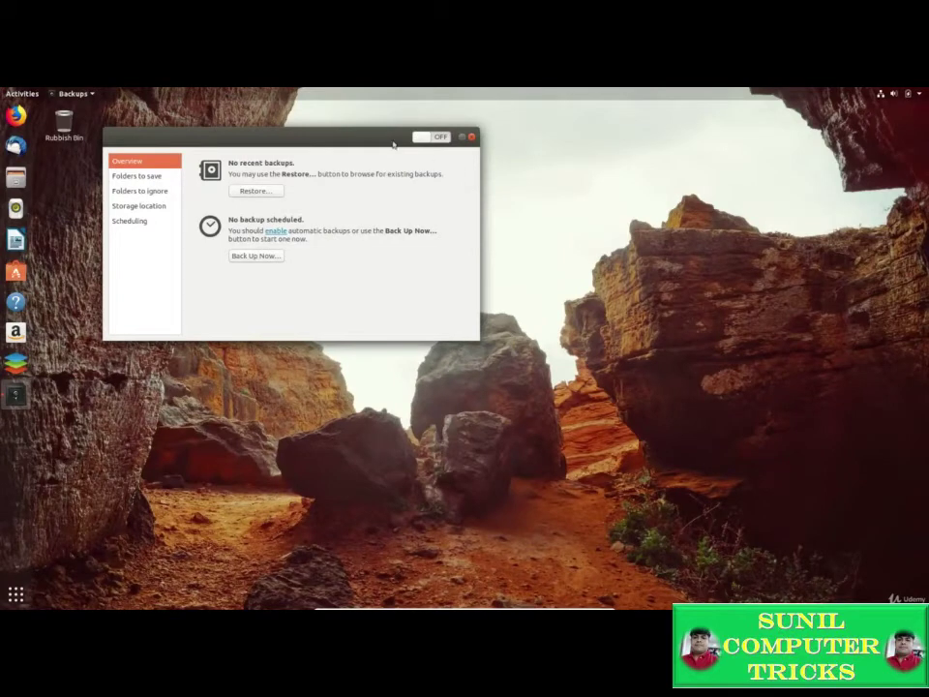
drag(369, 144, 618, 240)
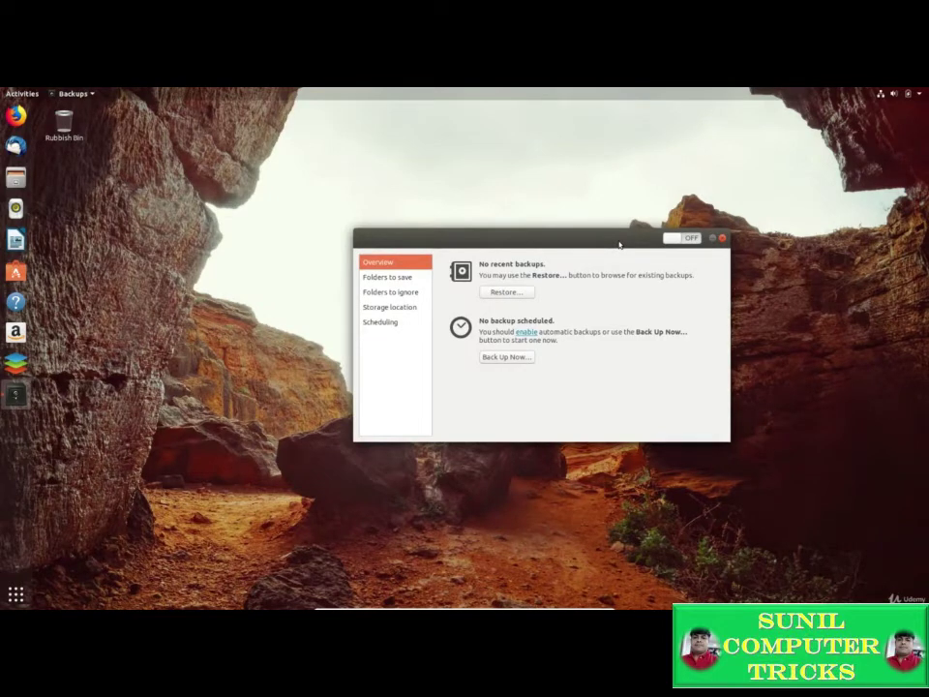
click(385, 278)
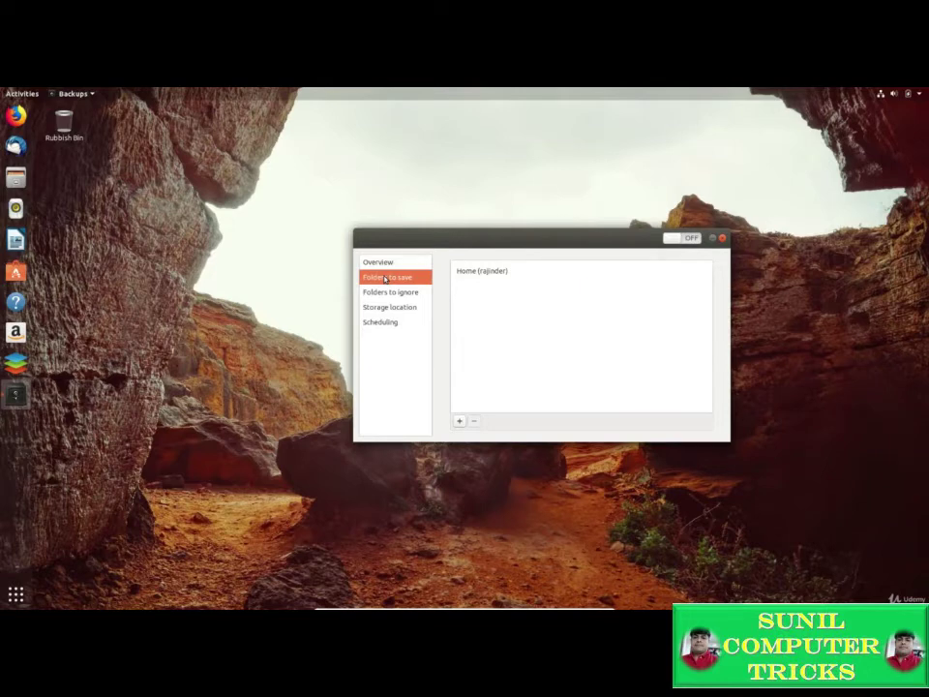
click(395, 292)
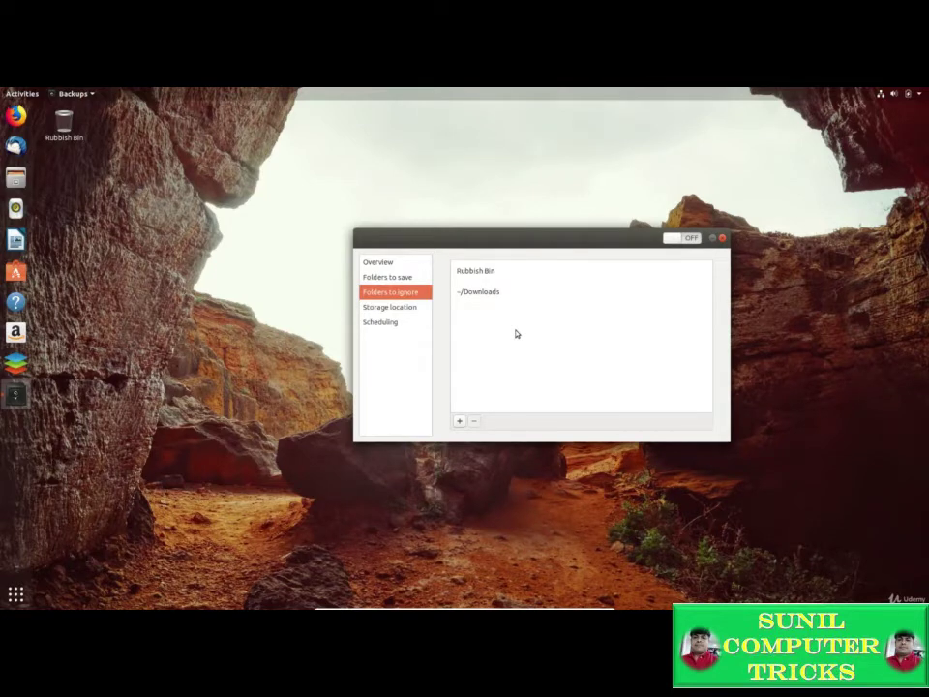
click(422, 312)
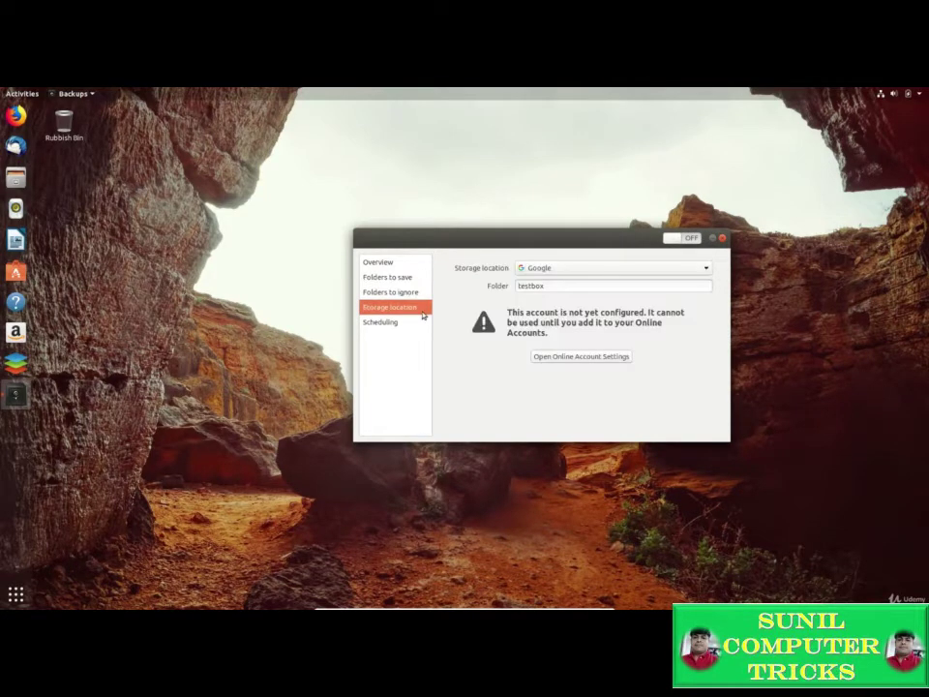
click(601, 273)
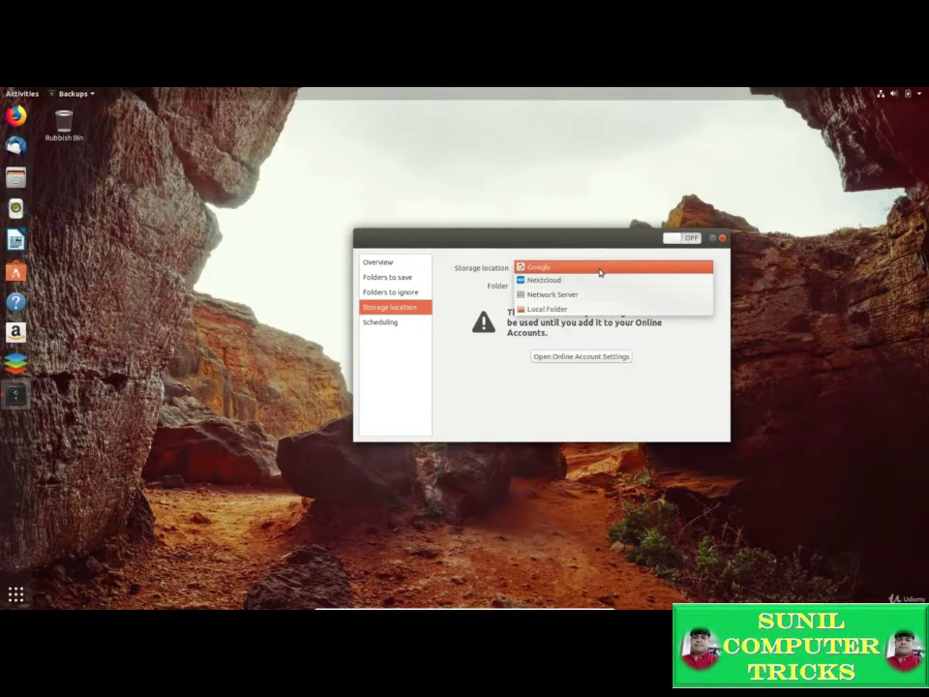
Turn on weekly automatic backups and install the required packages with the account password.
click(388, 321)
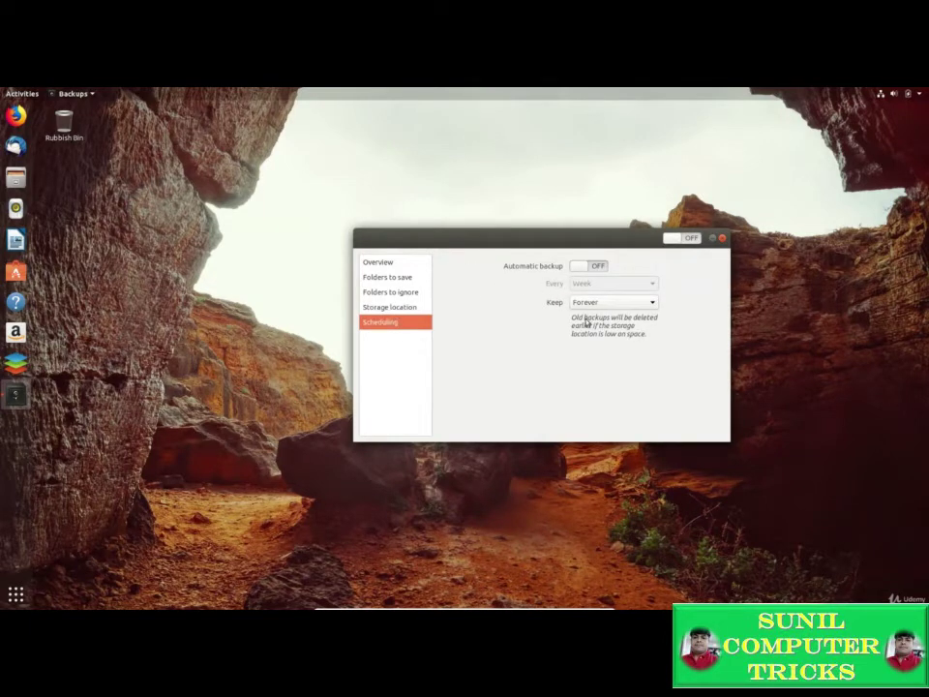
click(588, 266)
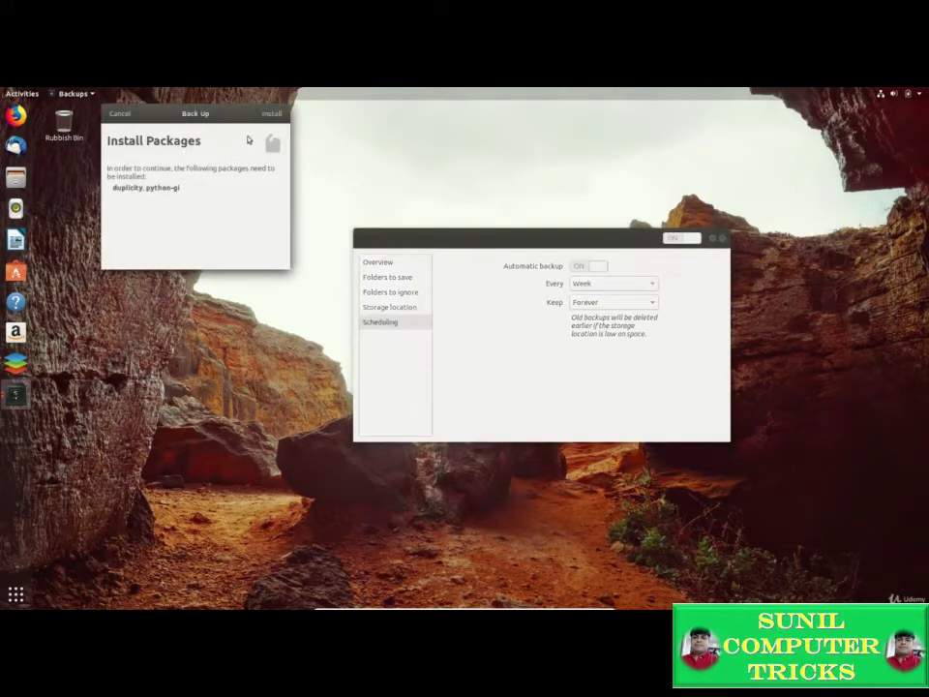
click(271, 115)
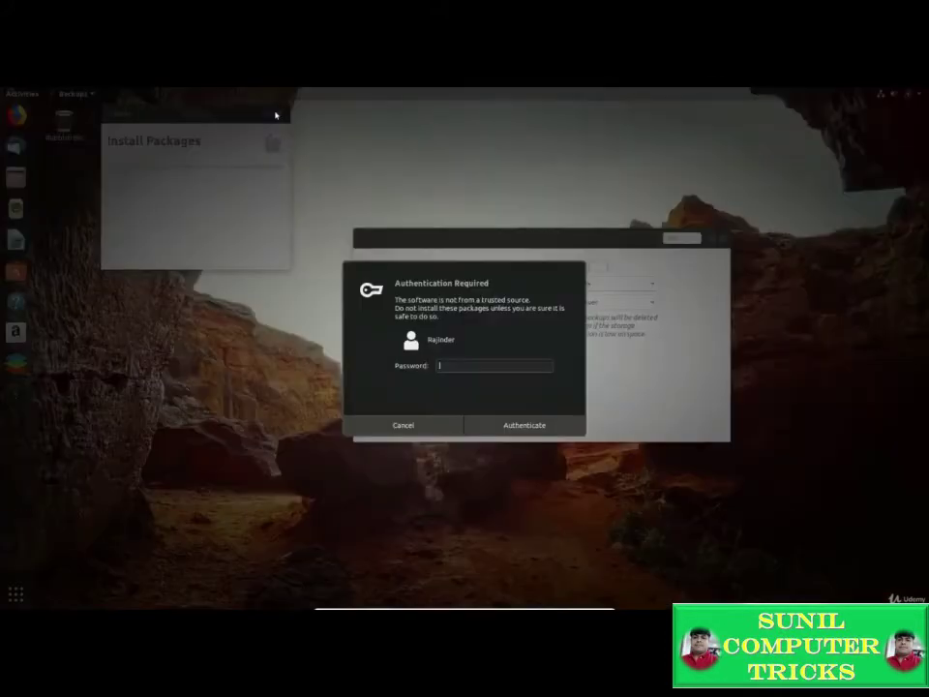
text(•••••)
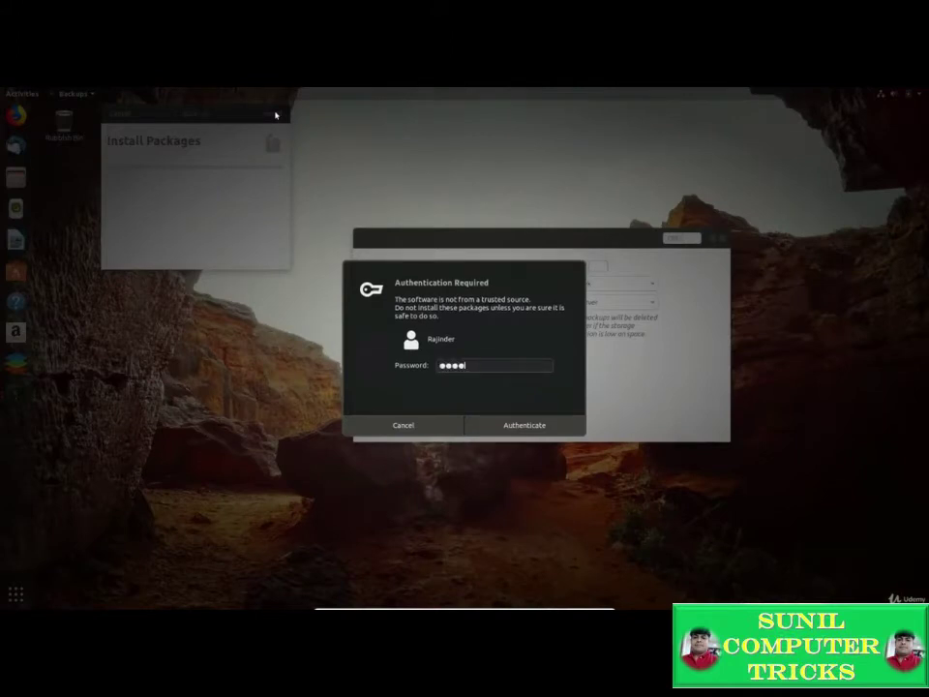
key(Return)
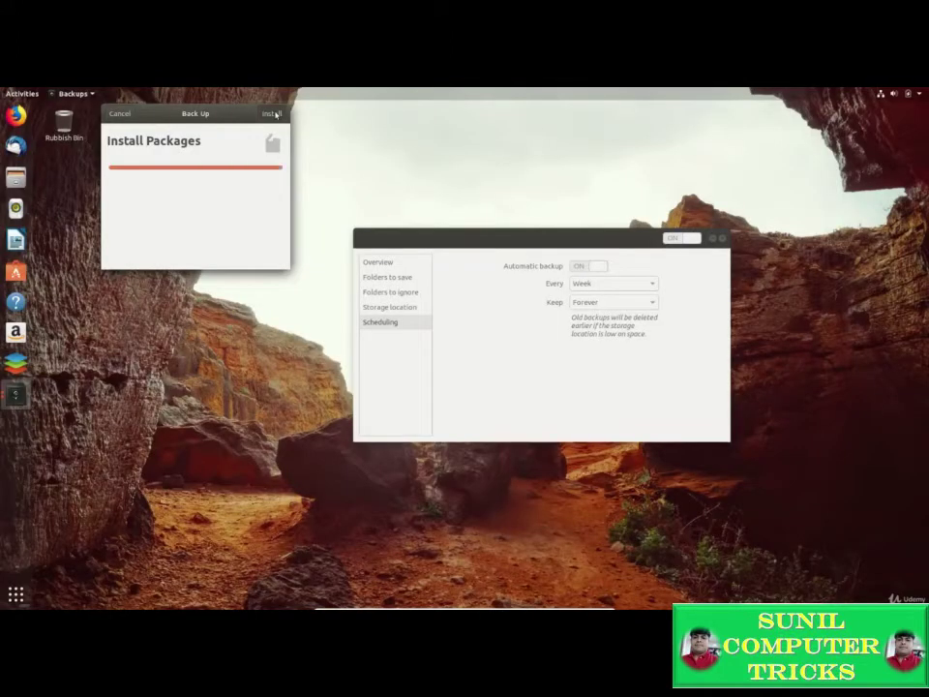
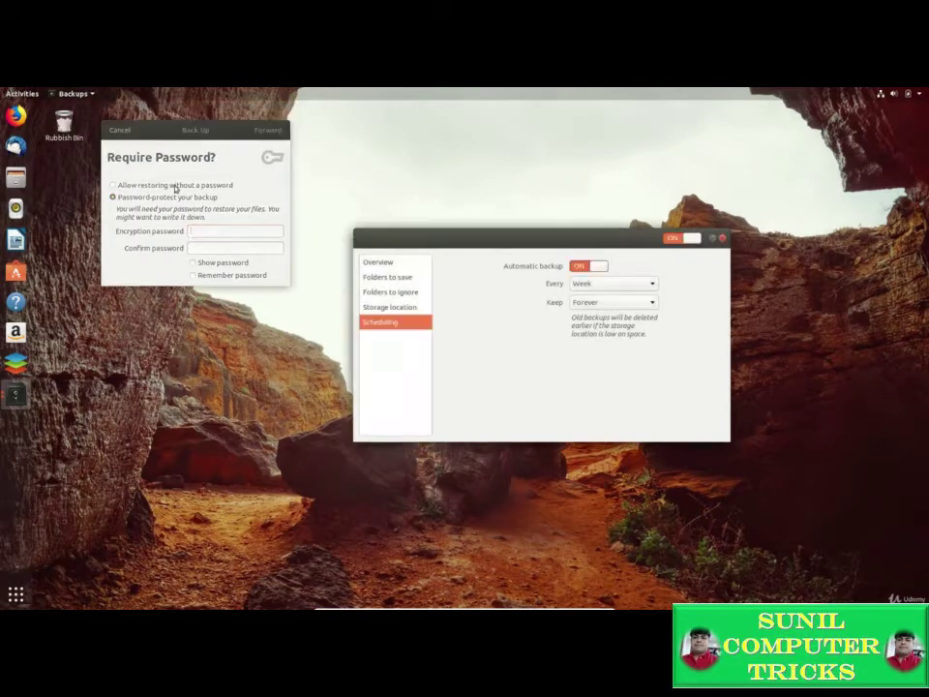
Run the first backup without password protection, then confirm the overview shows last backup today, next in 4 days.
click(113, 184)
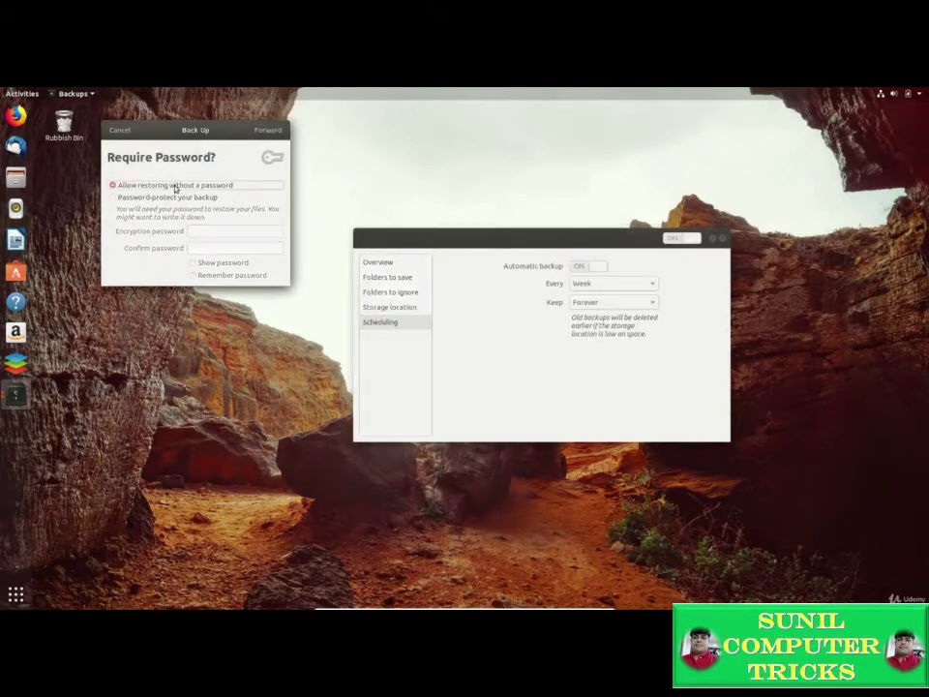
click(261, 129)
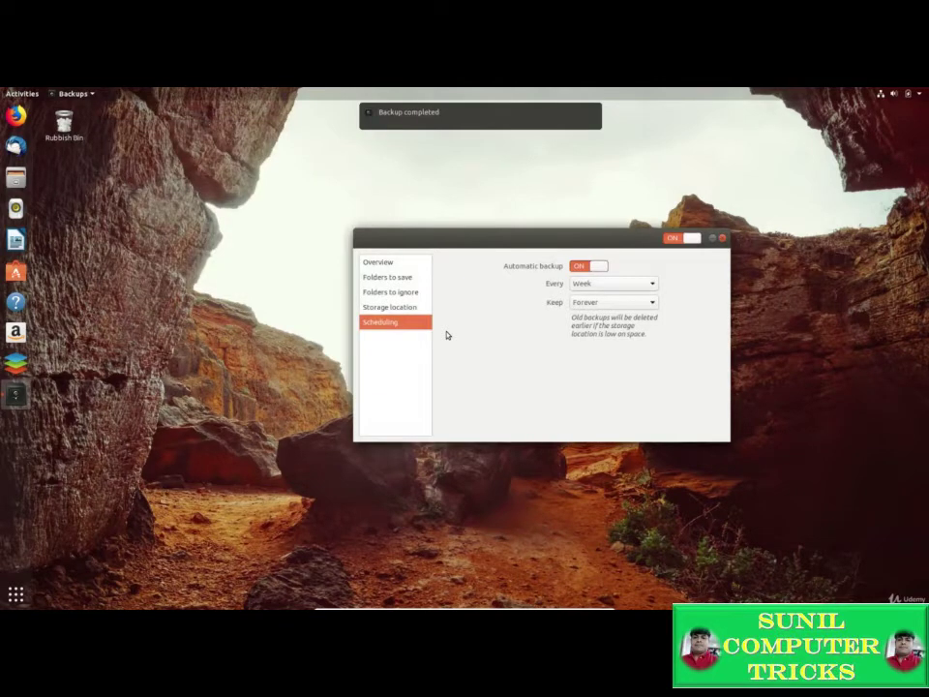
click(401, 268)
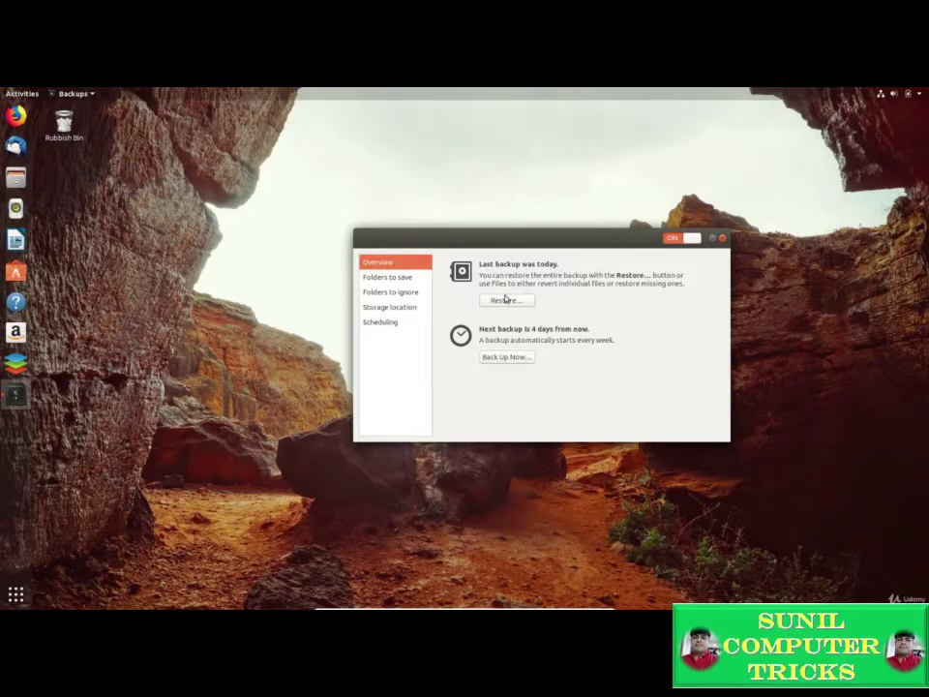
Step through the restore wizard to 'Restore to specific folder', cancel it, and close Backups.
click(505, 300)
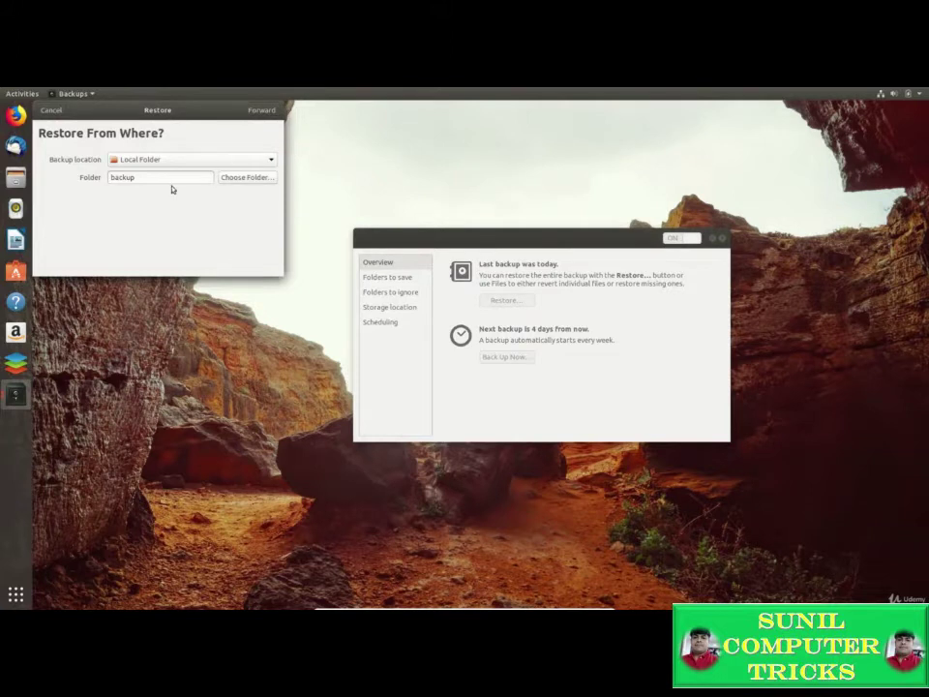
click(261, 110)
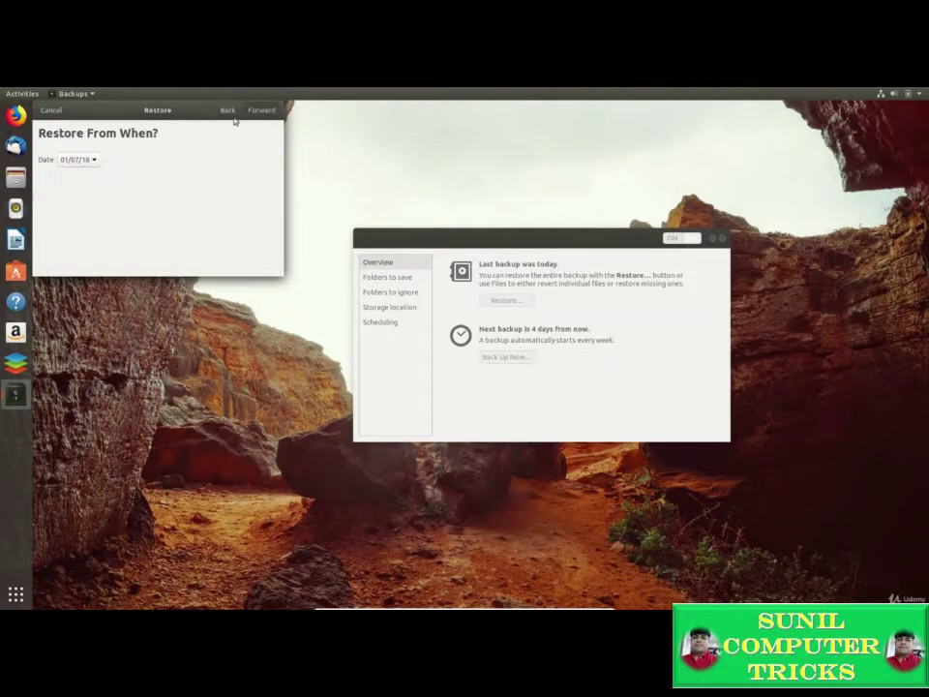
click(262, 113)
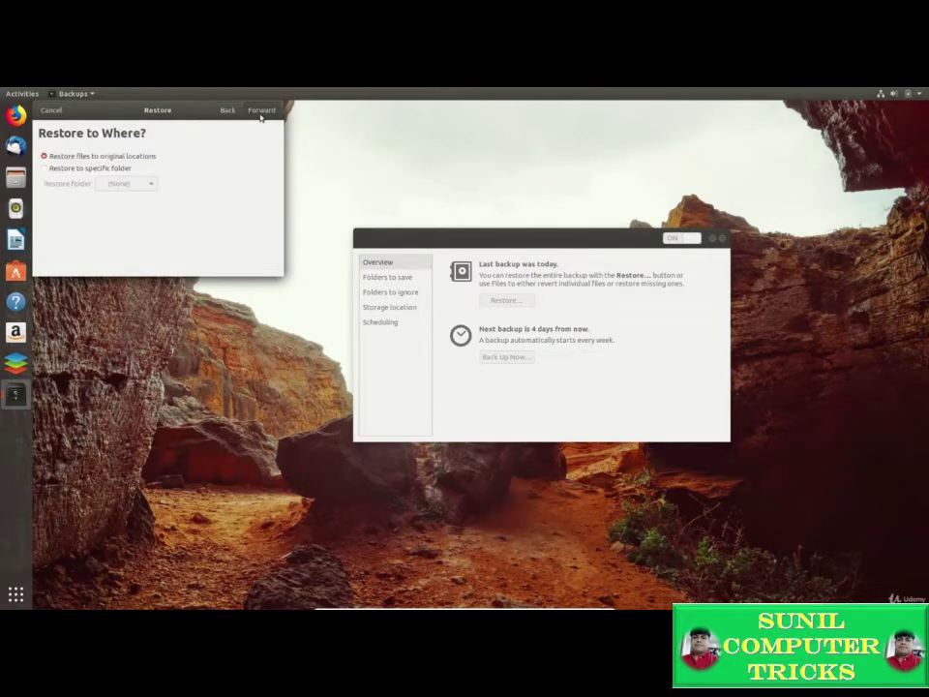
click(86, 169)
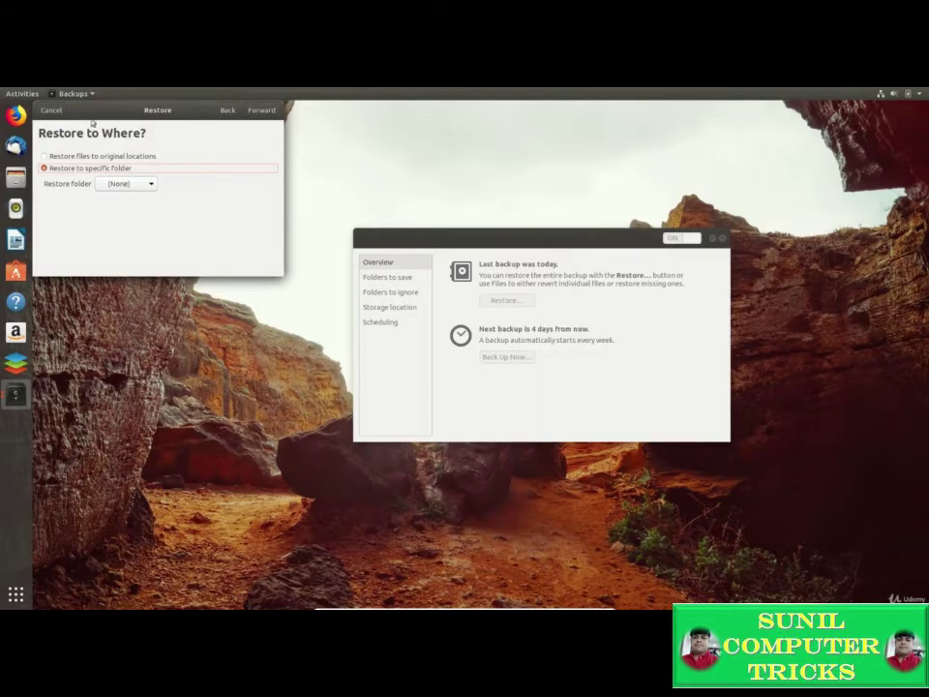
click(53, 110)
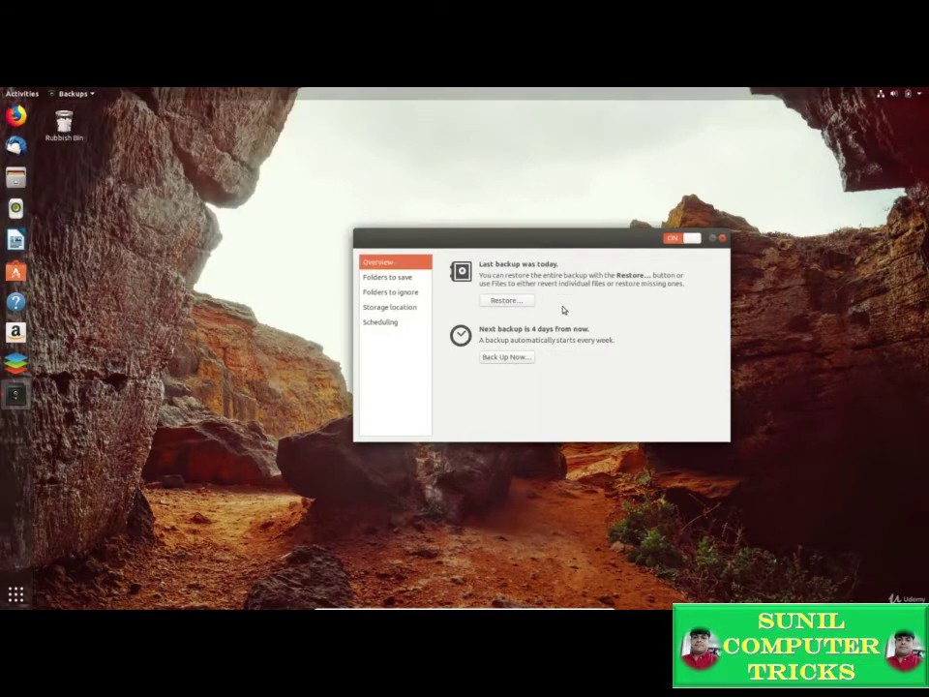
click(724, 238)
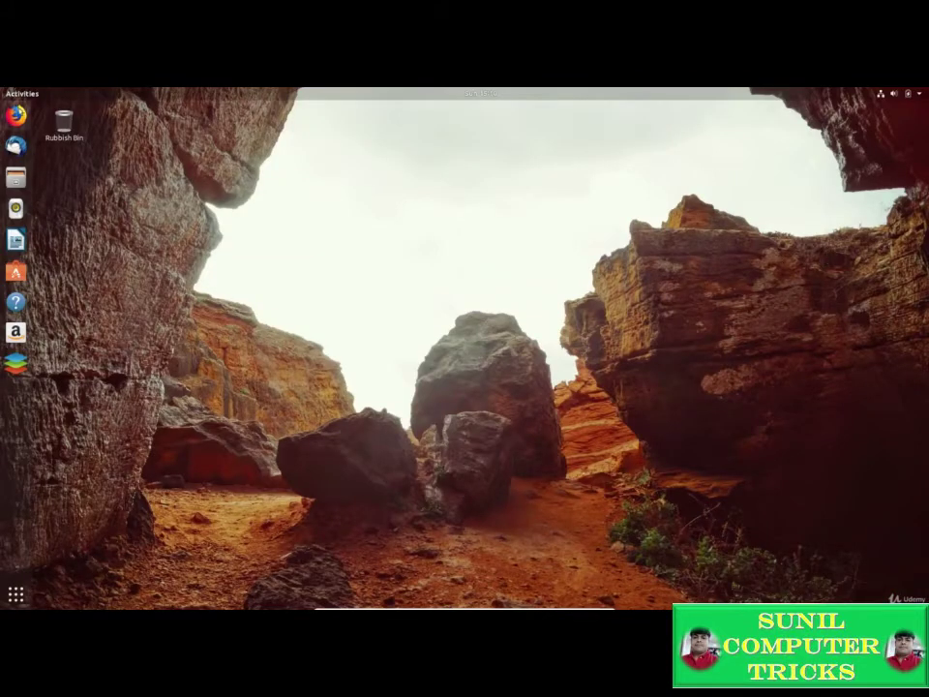
Launch Firefox, visit the Add-ons manager, and return to the Home page.
click(16, 114)
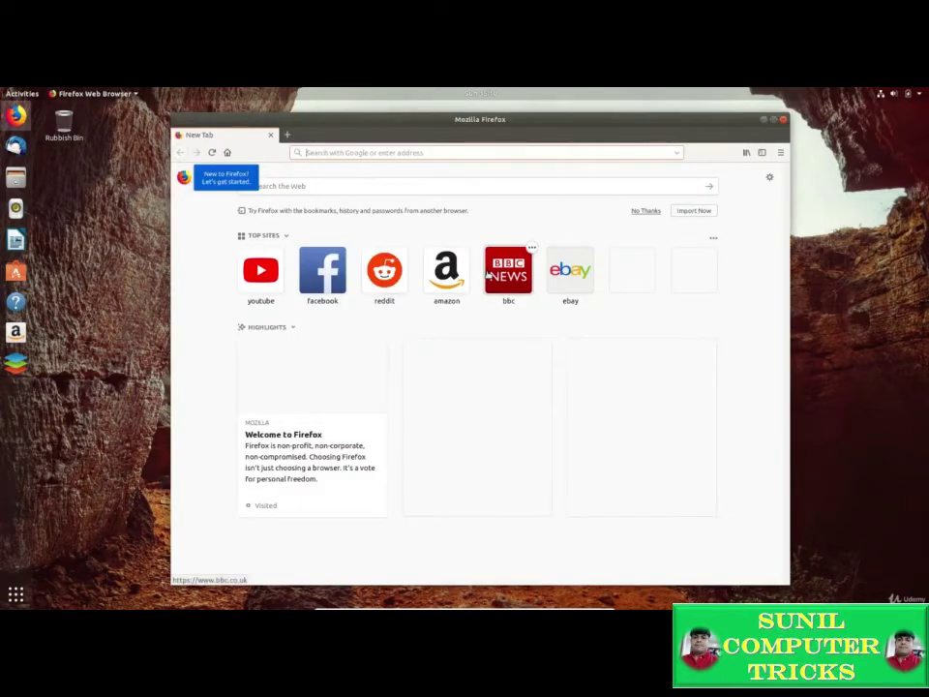
click(781, 152)
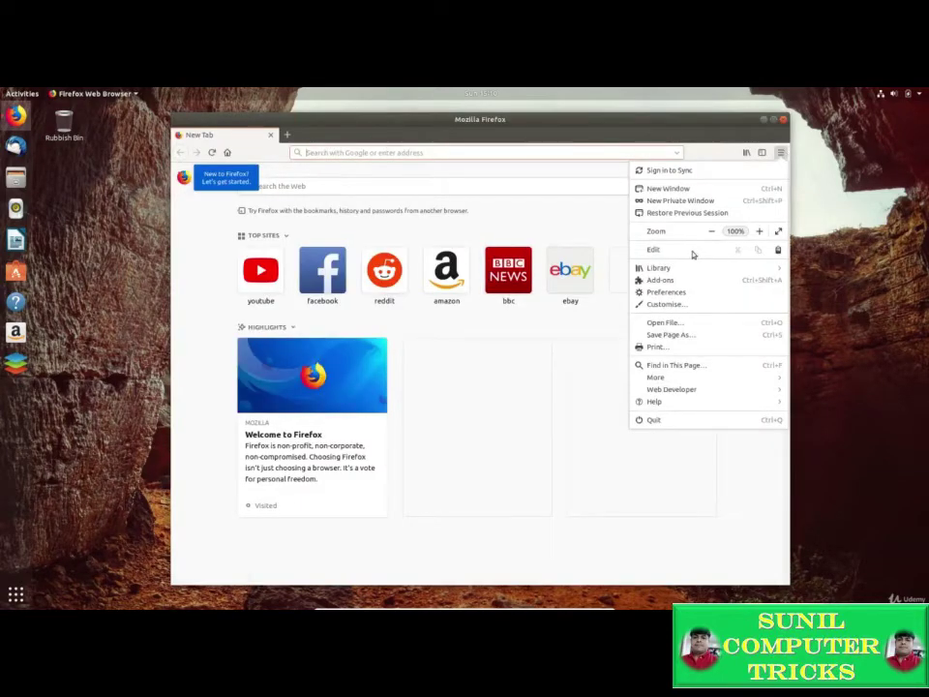
click(675, 280)
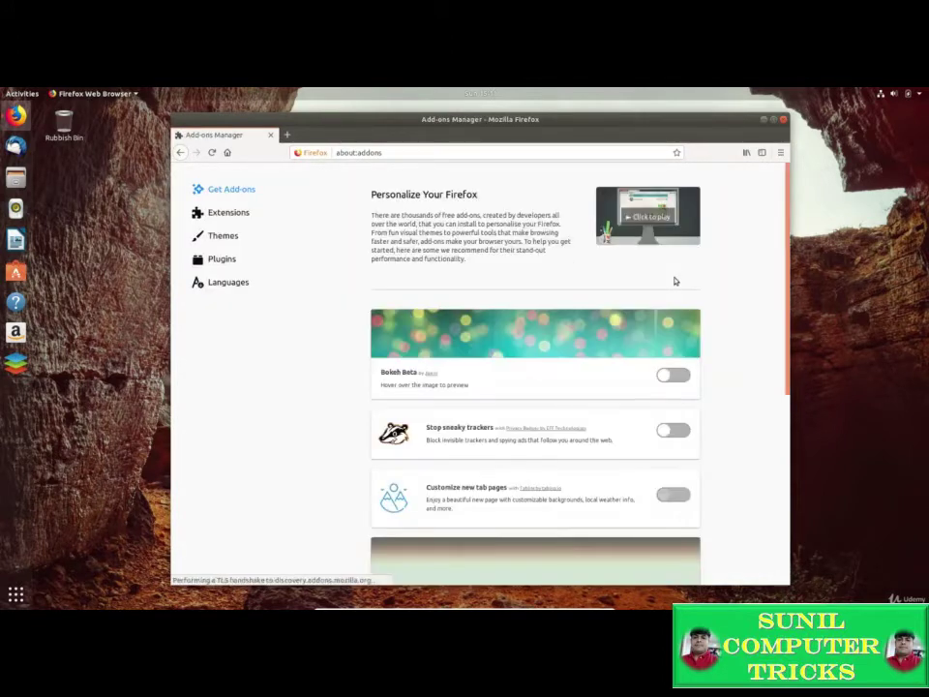
click(228, 153)
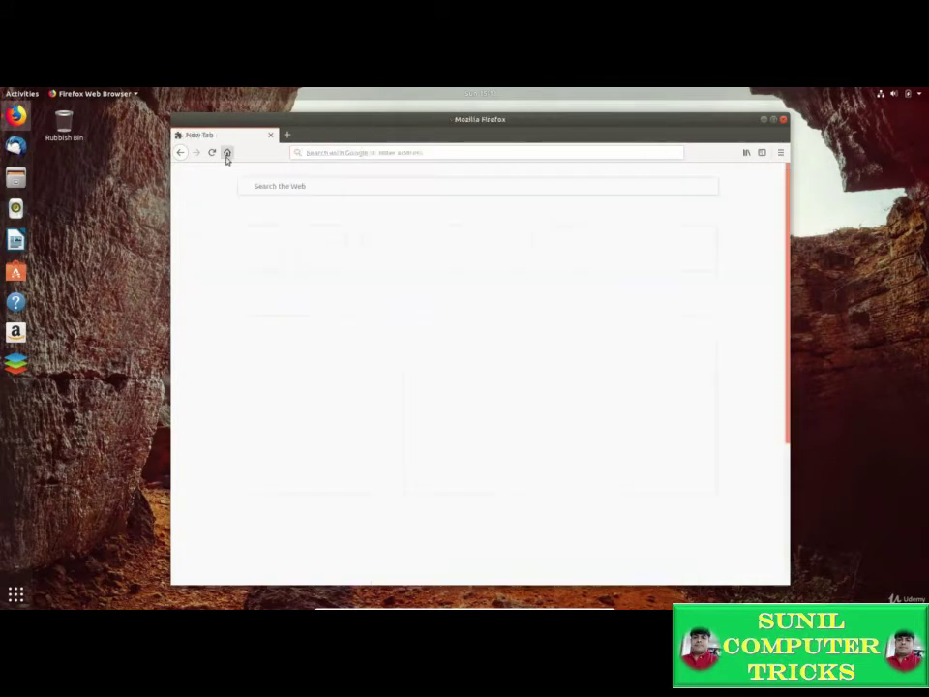
Search Google for 'chrome' from the address bar.
click(403, 155)
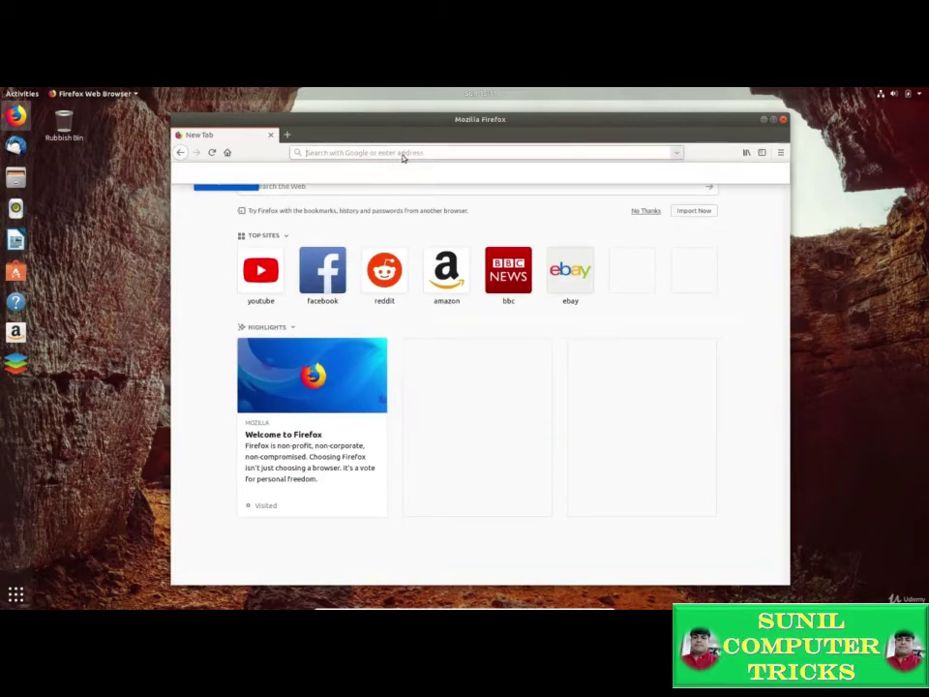
text(chrome)
key(Return)
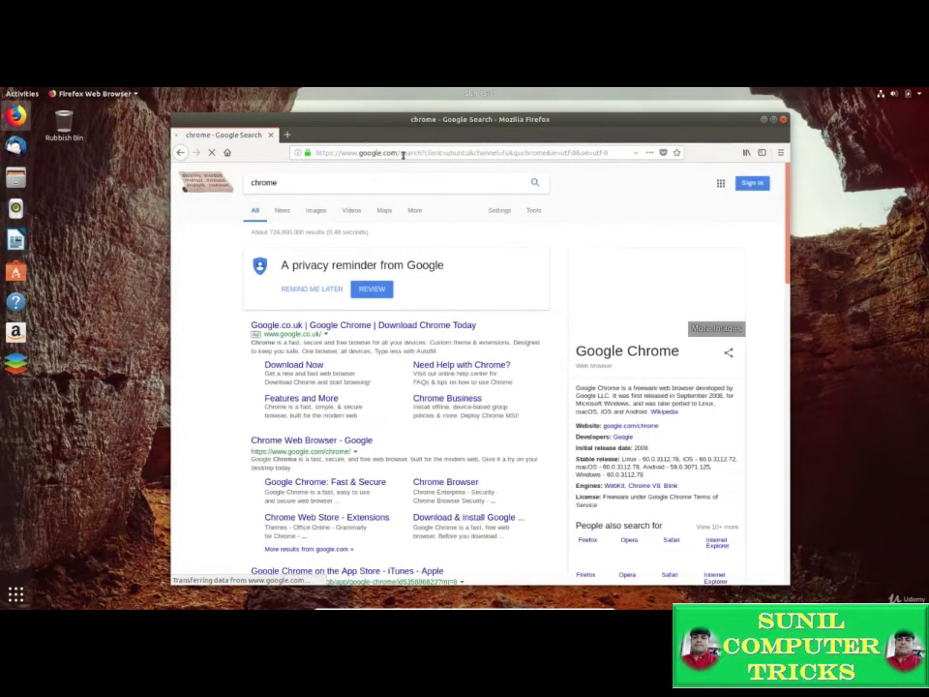
Save the 64 bit google-chrome-stable_current_amd64.deb from the Chrome download page, then close Firefox.
click(265, 441)
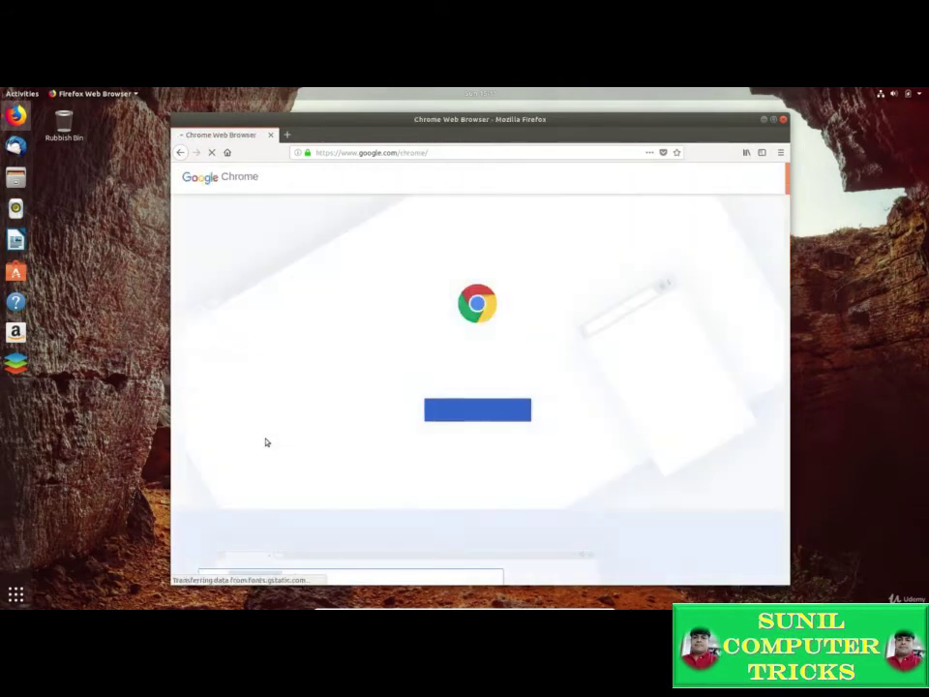
click(442, 418)
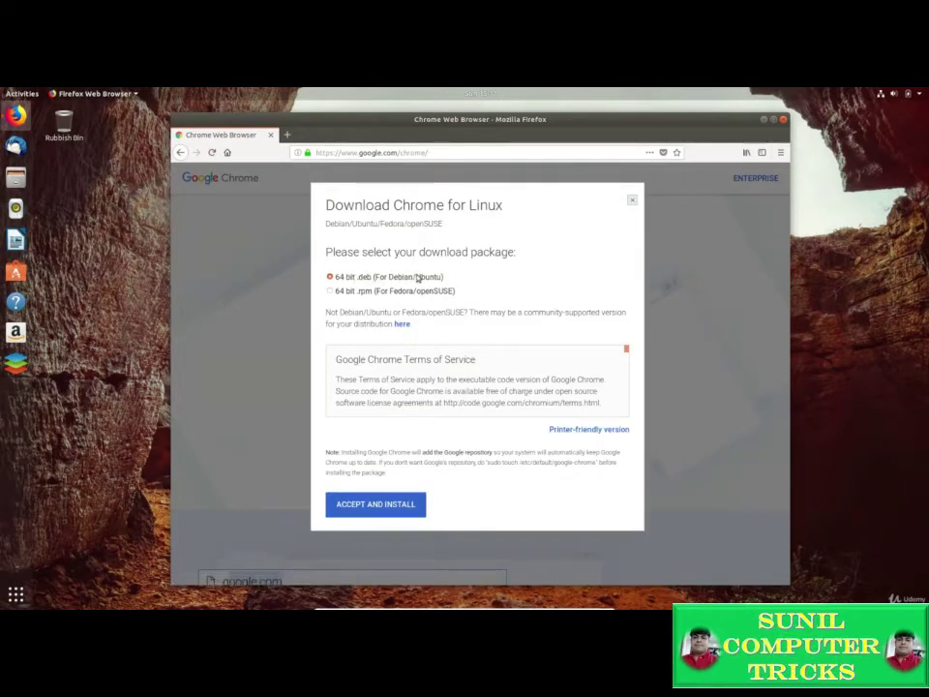
click(379, 504)
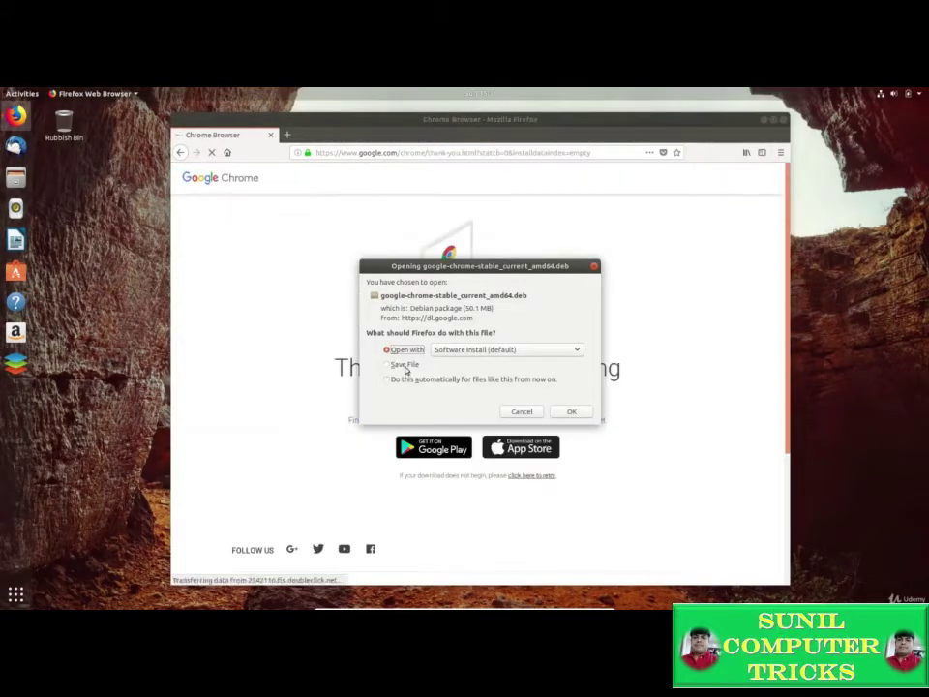
click(390, 364)
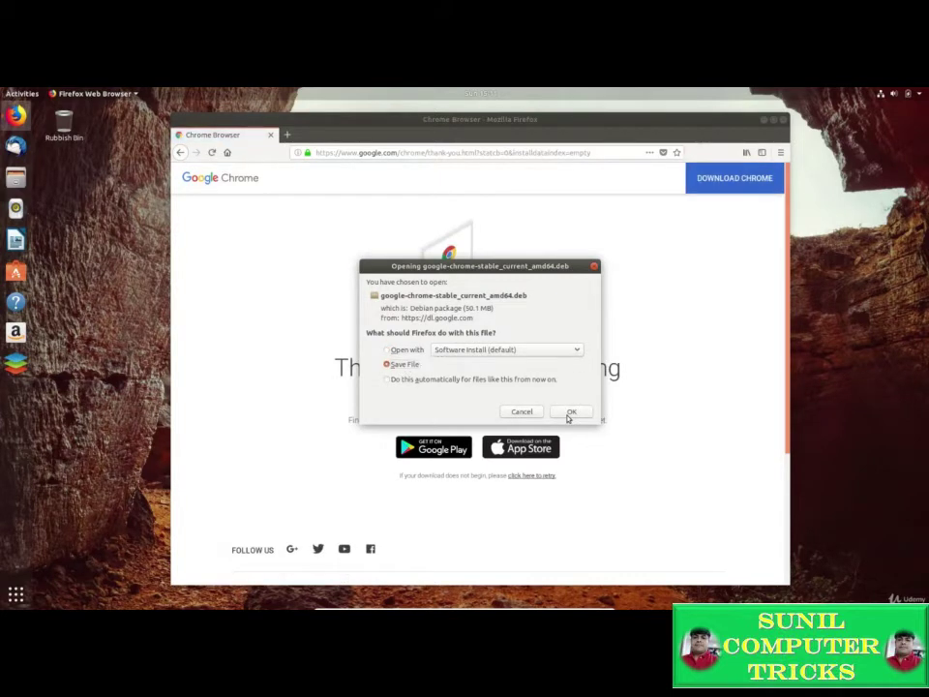
click(571, 412)
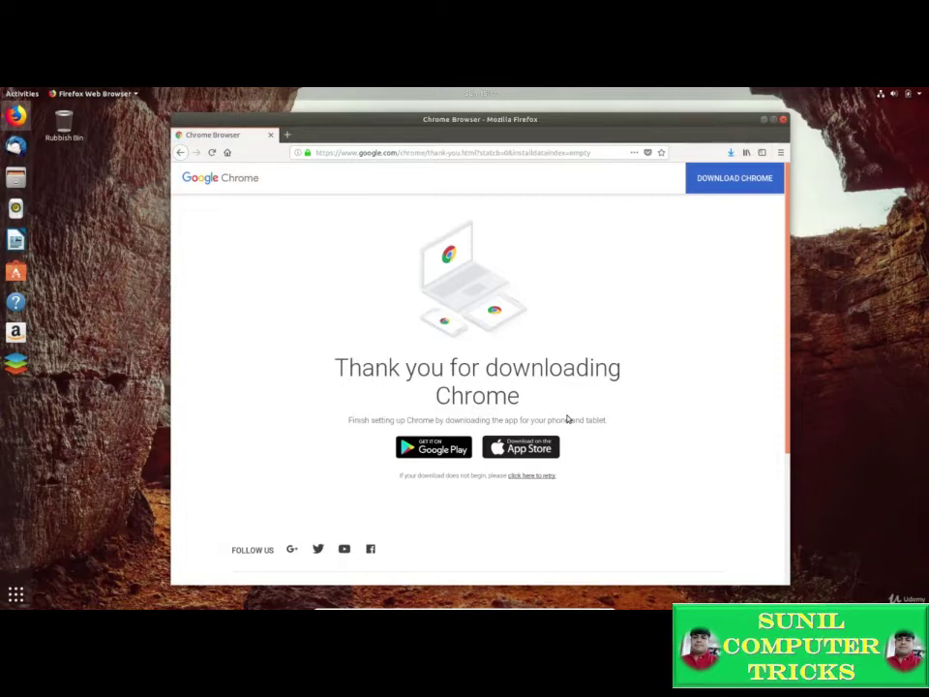
click(784, 120)
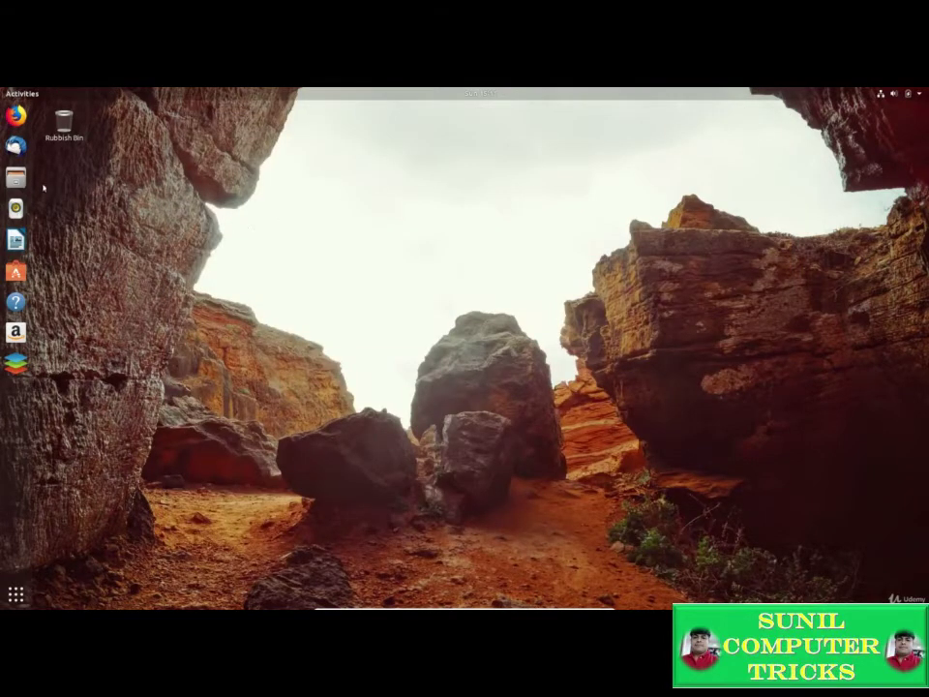
Open google-chrome-stable_current_amd64.deb from the Downloads folder in Files to reach its install page.
click(14, 177)
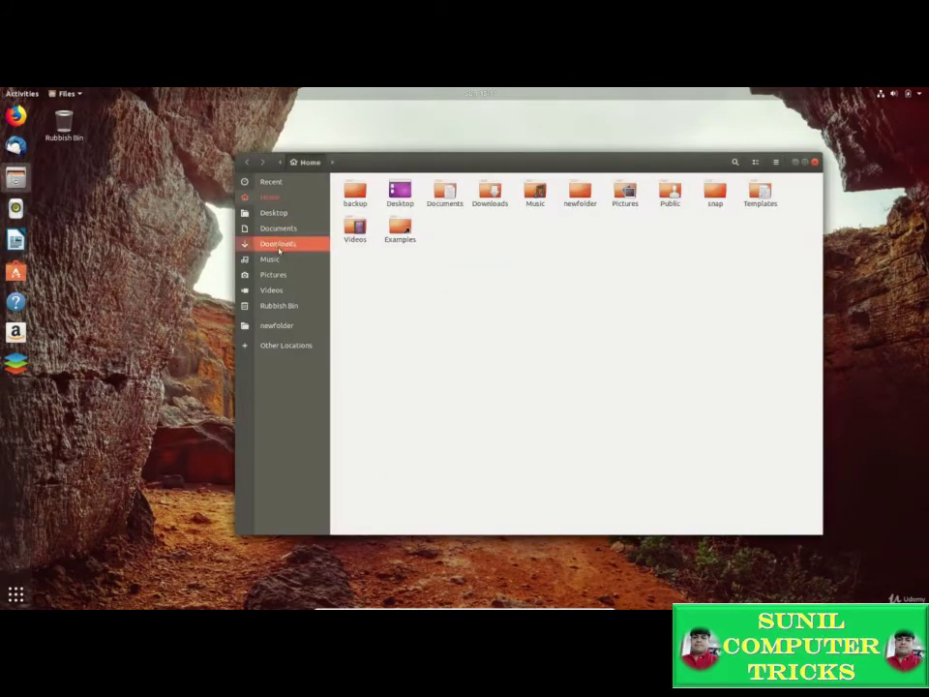
click(278, 244)
double_click(355, 190)
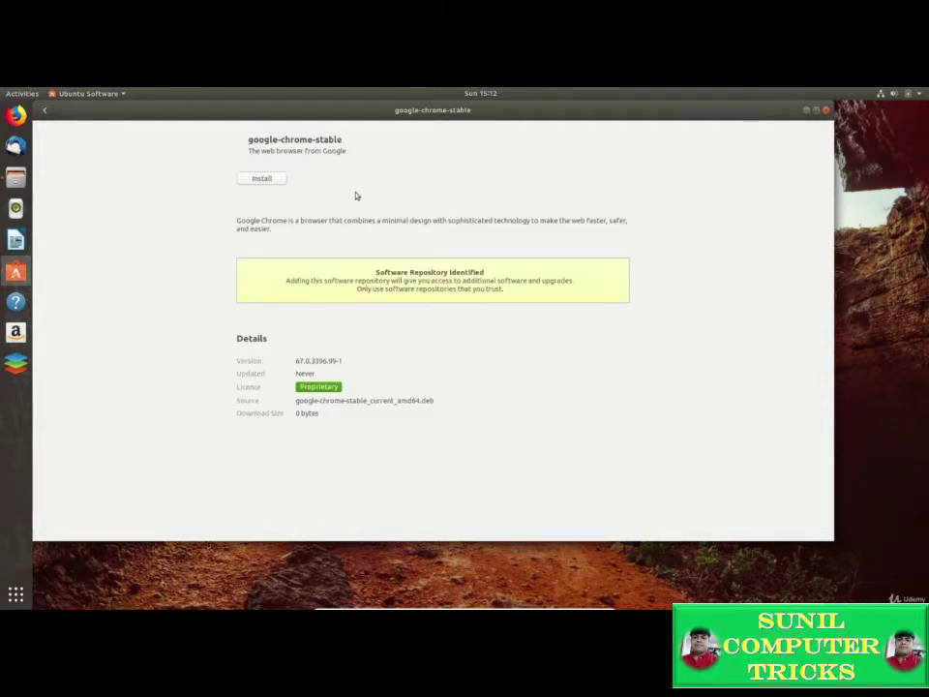
Check the Proprietary licence note, then install google-chrome-stable, authenticating with the account password.
click(320, 390)
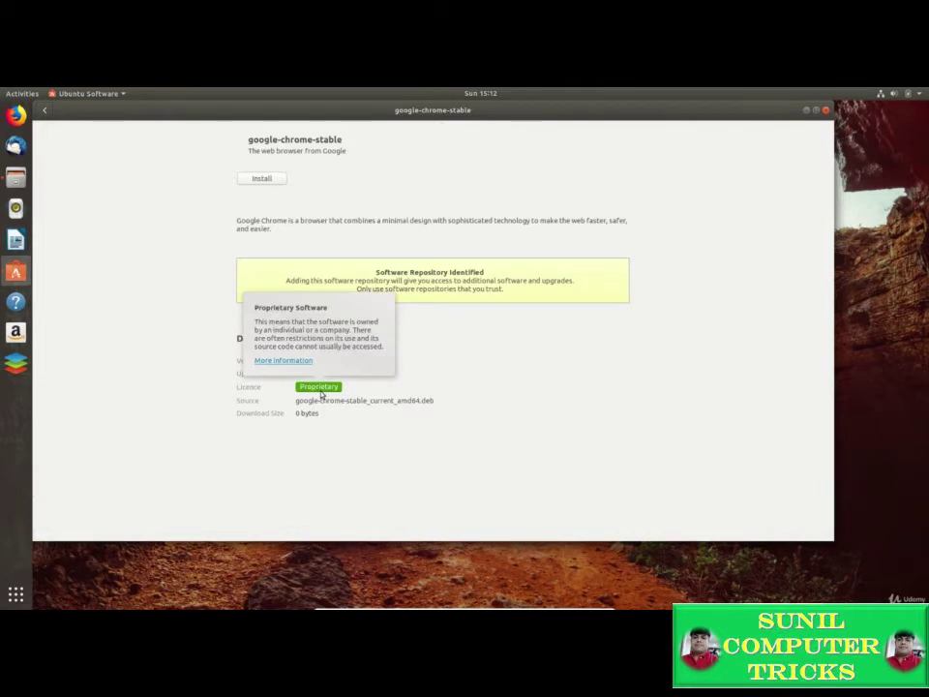
click(321, 395)
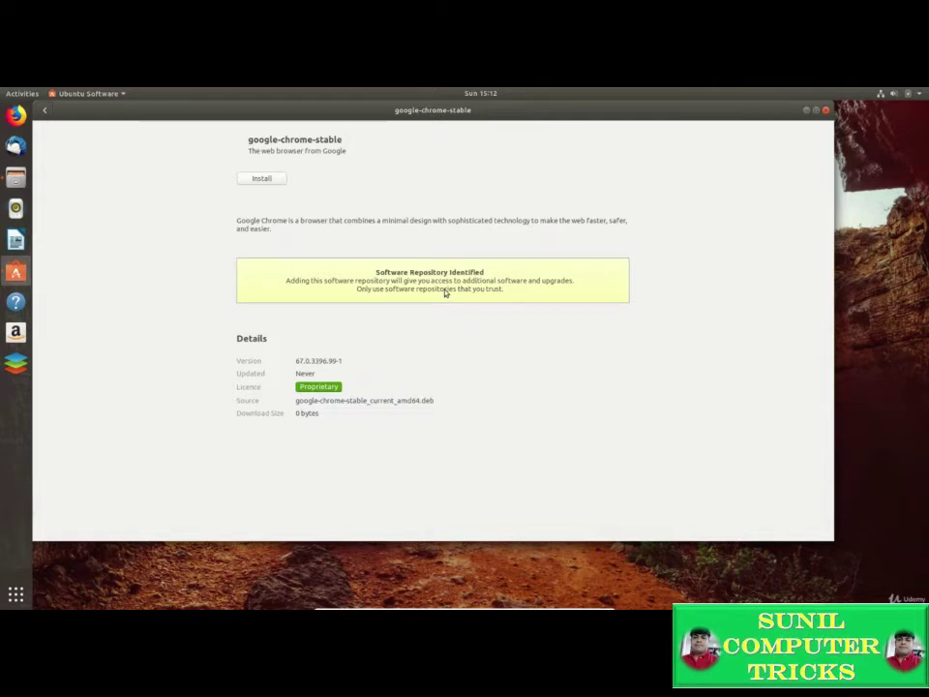
click(278, 183)
text(*****)
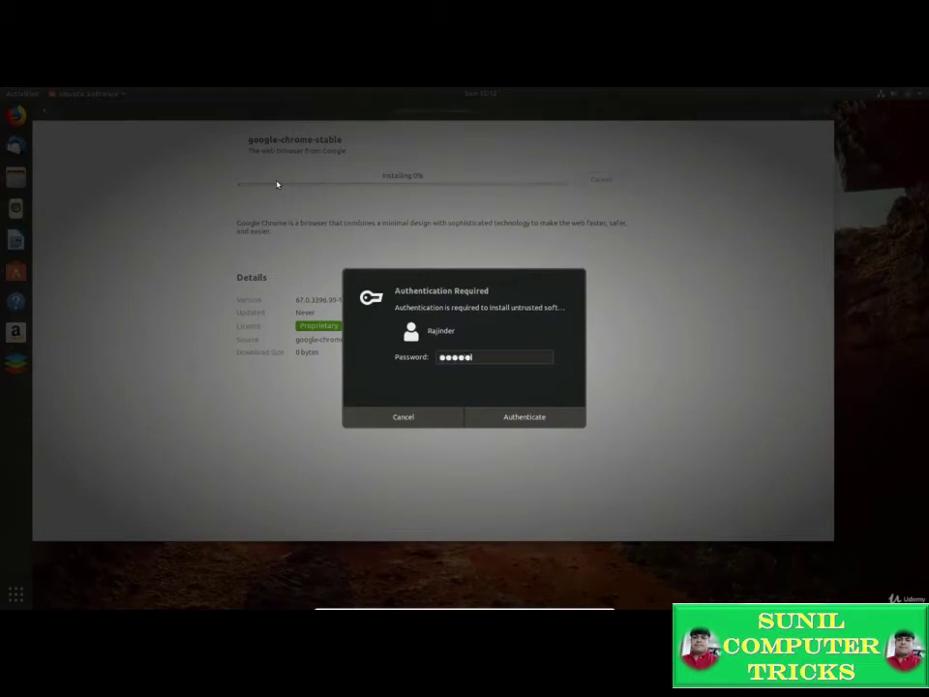
key(Return)
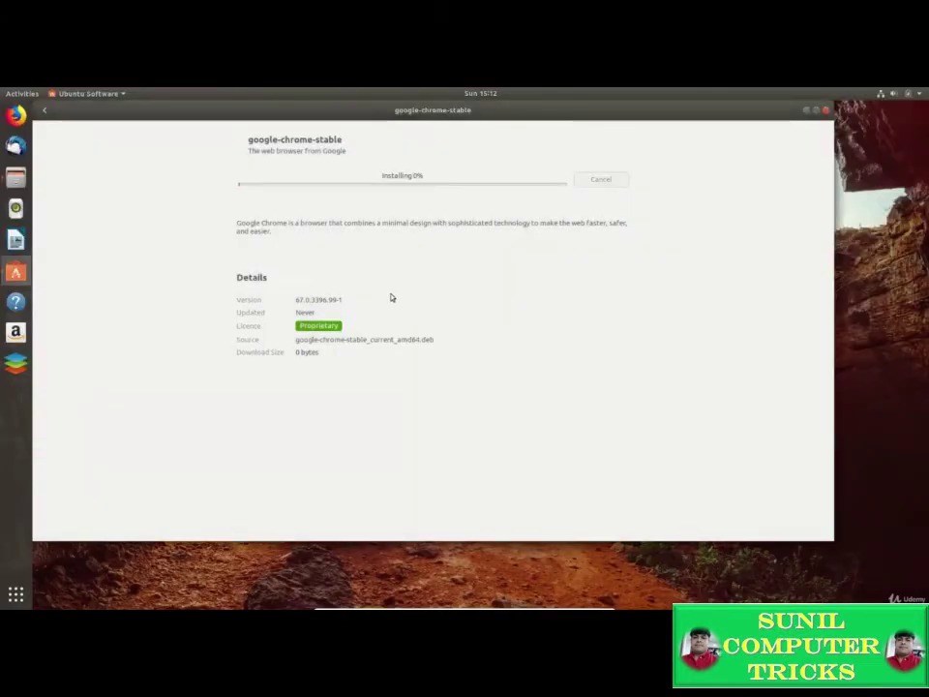
Close Ubuntu Software and search Activities for 'ch' to find Google Chrome.
click(826, 110)
key(super)
text(ch)
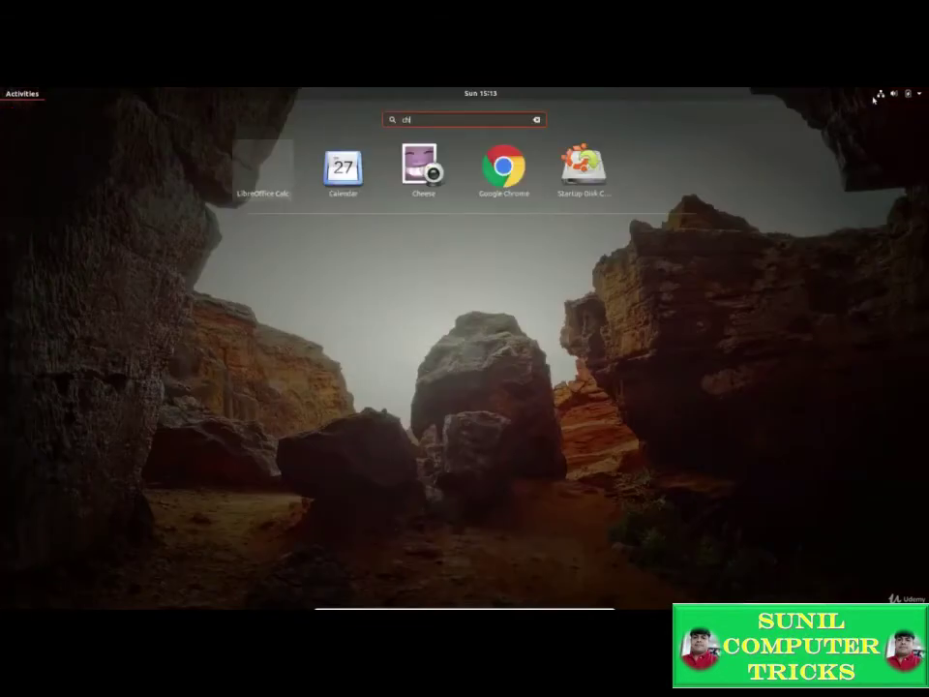
Add Google Chrome to Favourites, drag it to the top of the dock above Firefox, and launch it.
right_click(342, 169)
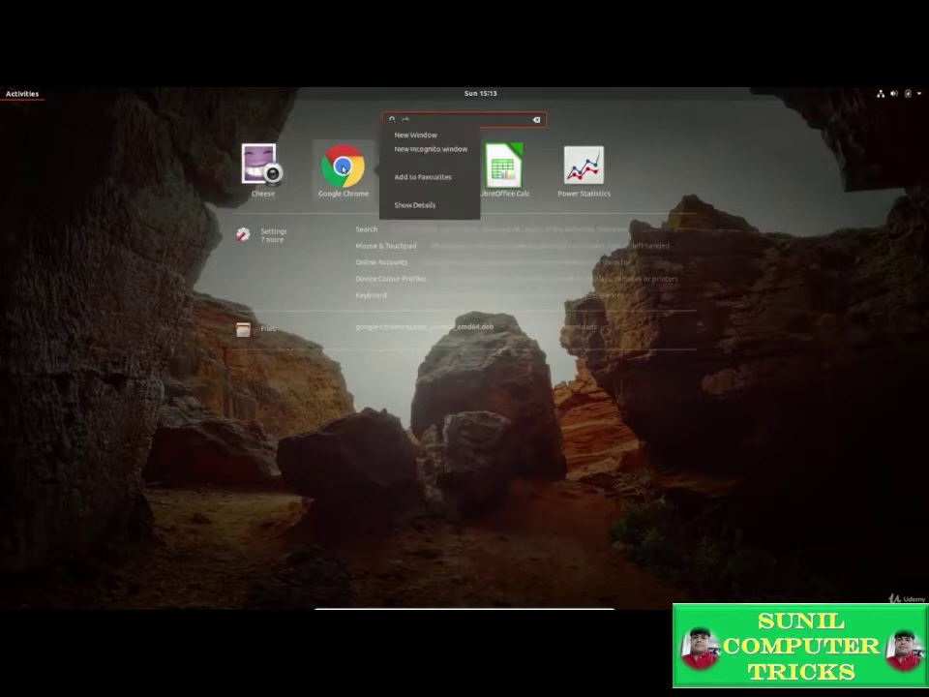
click(422, 180)
key(Escape)
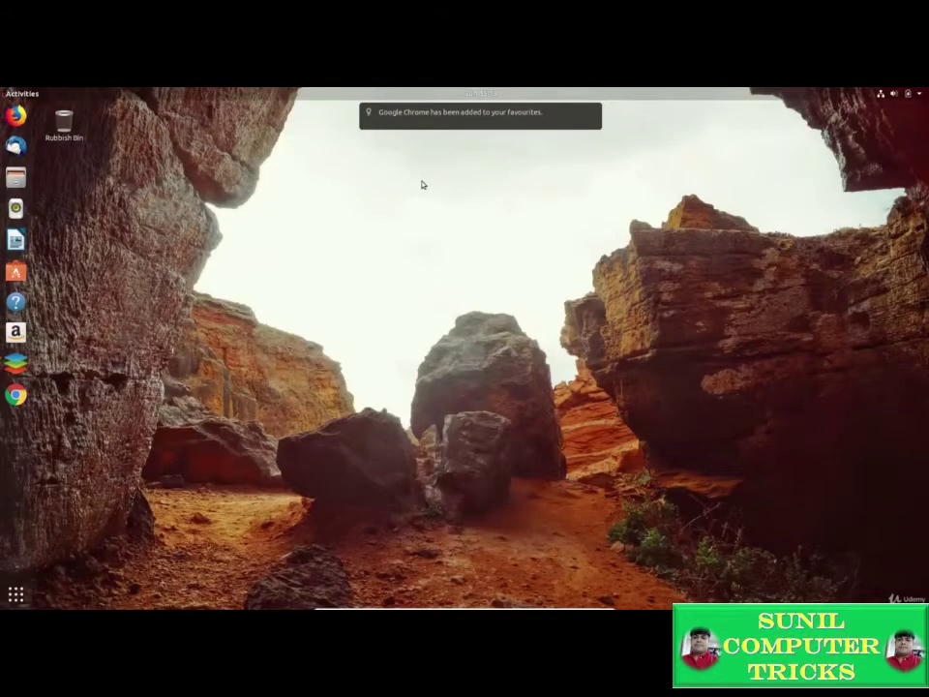
drag(16, 394, 15, 114)
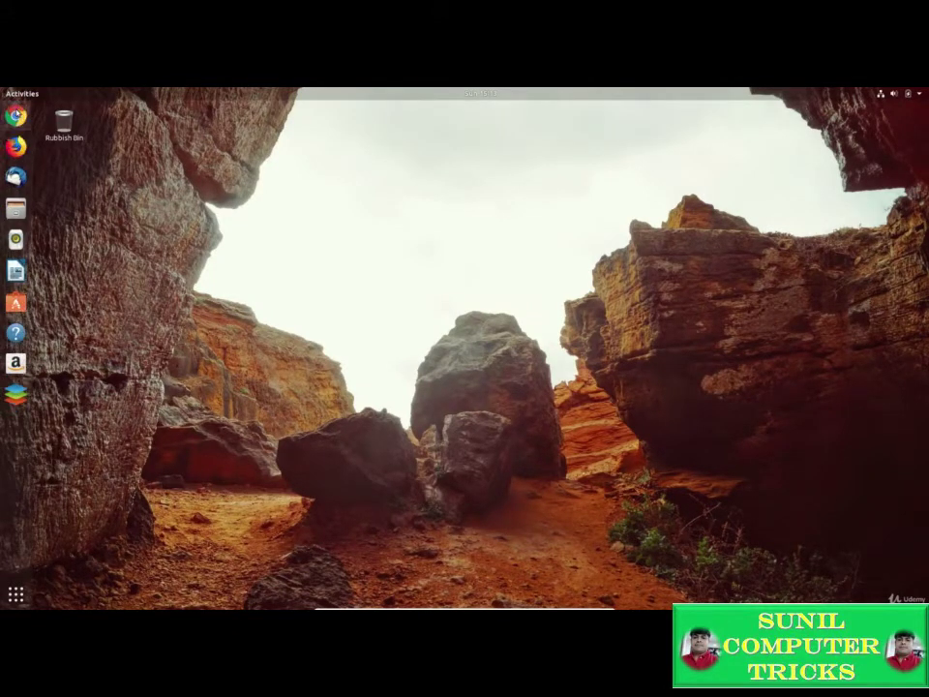
click(15, 115)
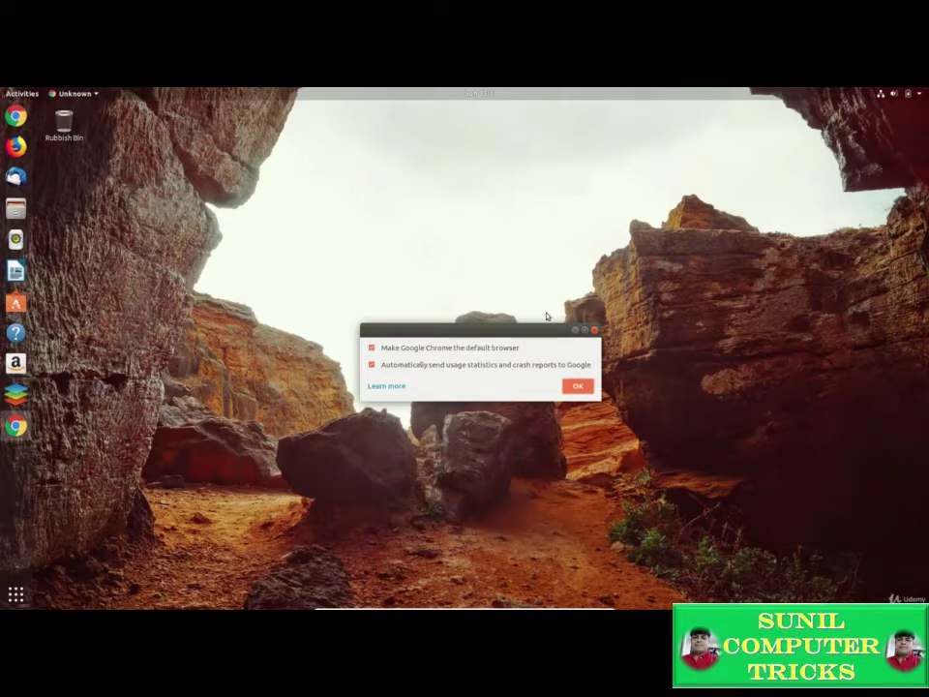
Turn off Chrome's usage statistics reporting, accept the first-run prompt, and maximize the window.
click(465, 366)
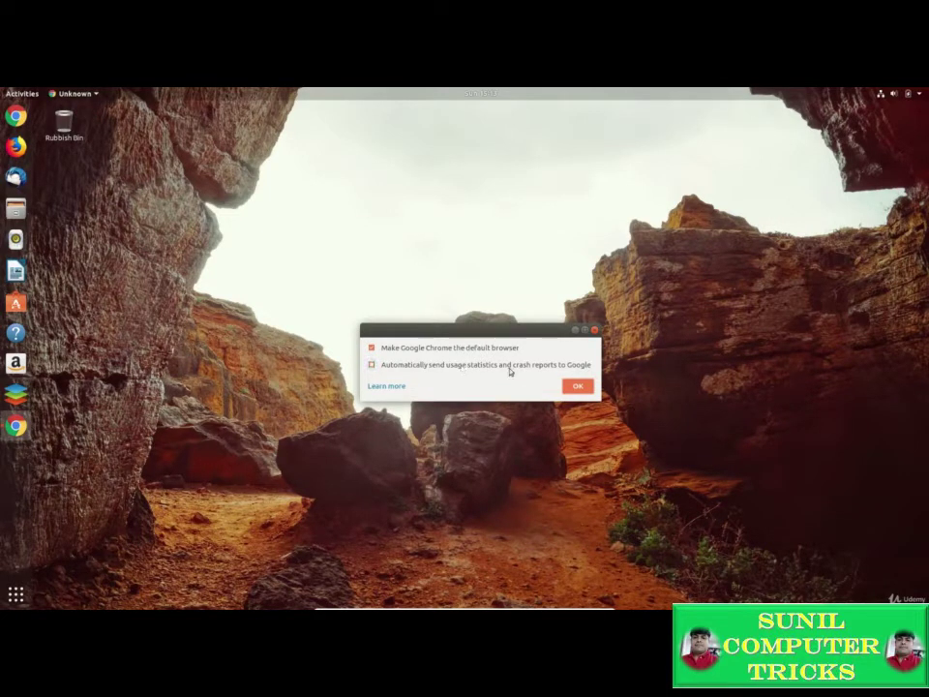
click(577, 387)
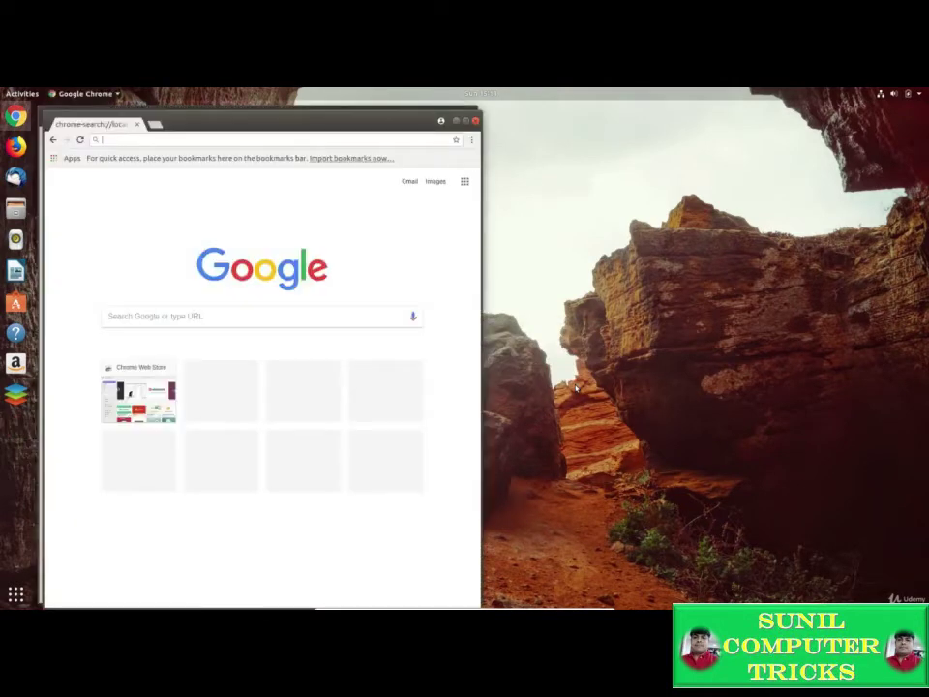
click(466, 121)
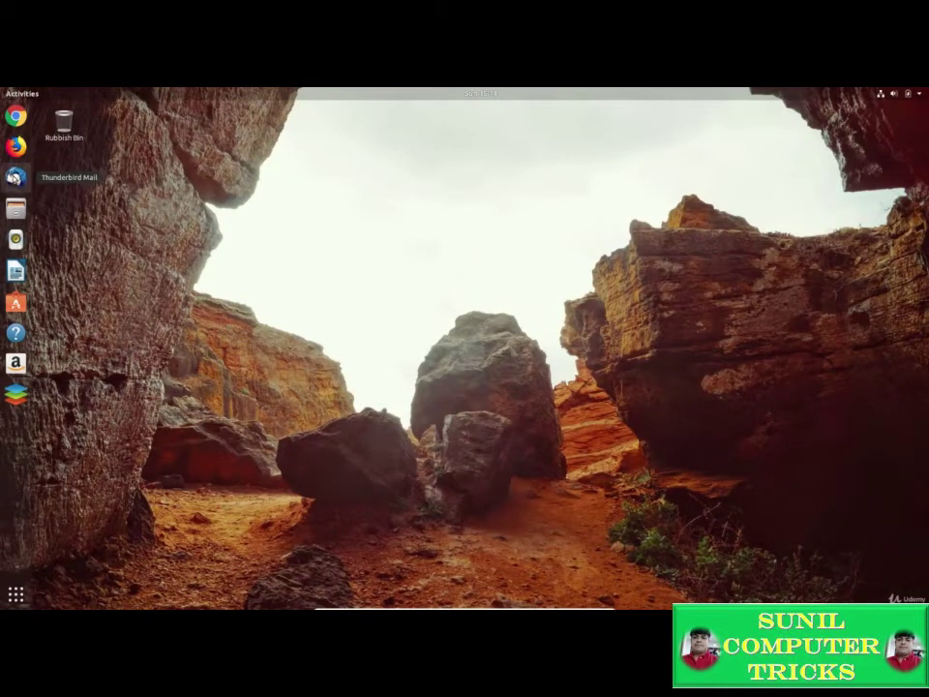
Launch Thunderbird and set up the existing Gmail account, completing the Google sign-in.
click(15, 177)
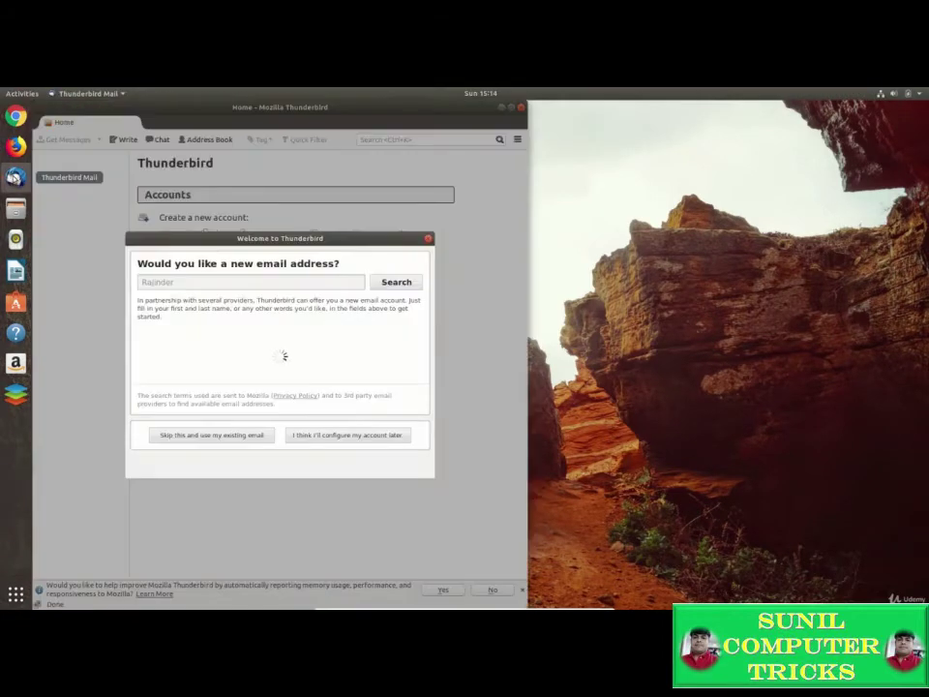
click(213, 420)
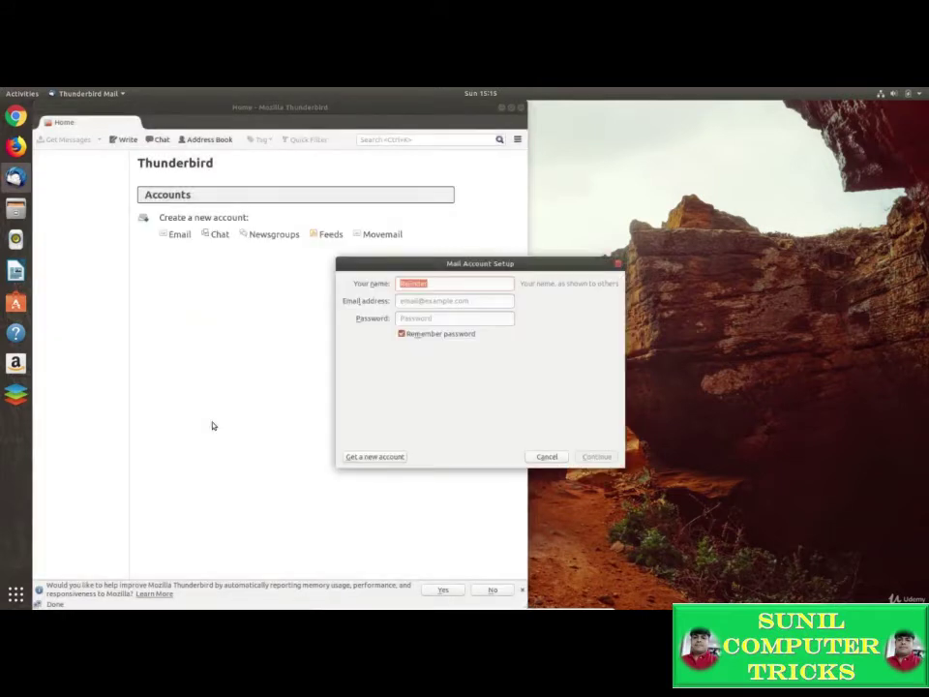
click(442, 304)
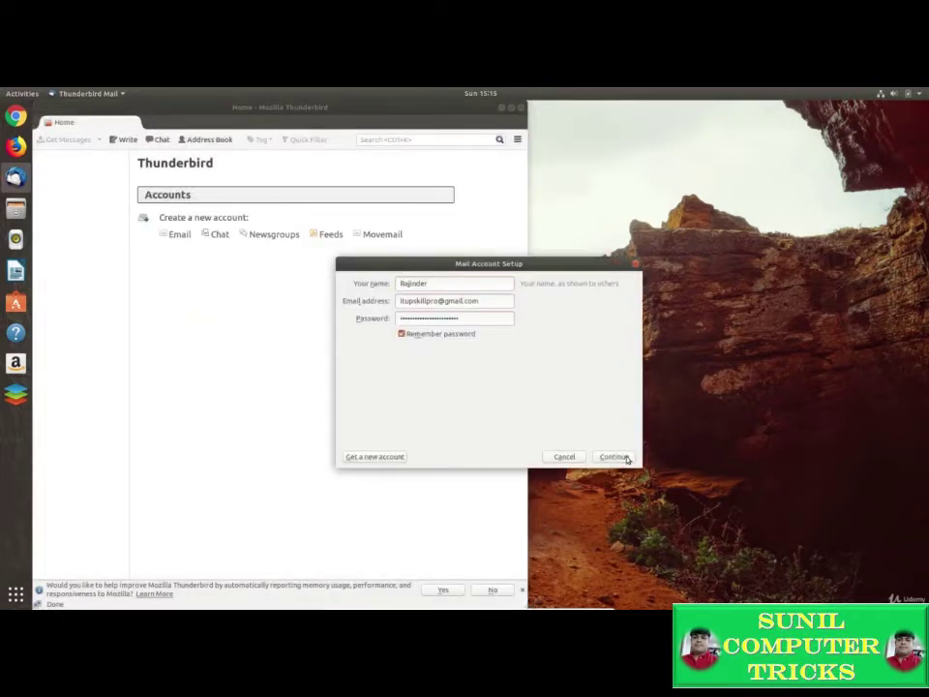
click(616, 456)
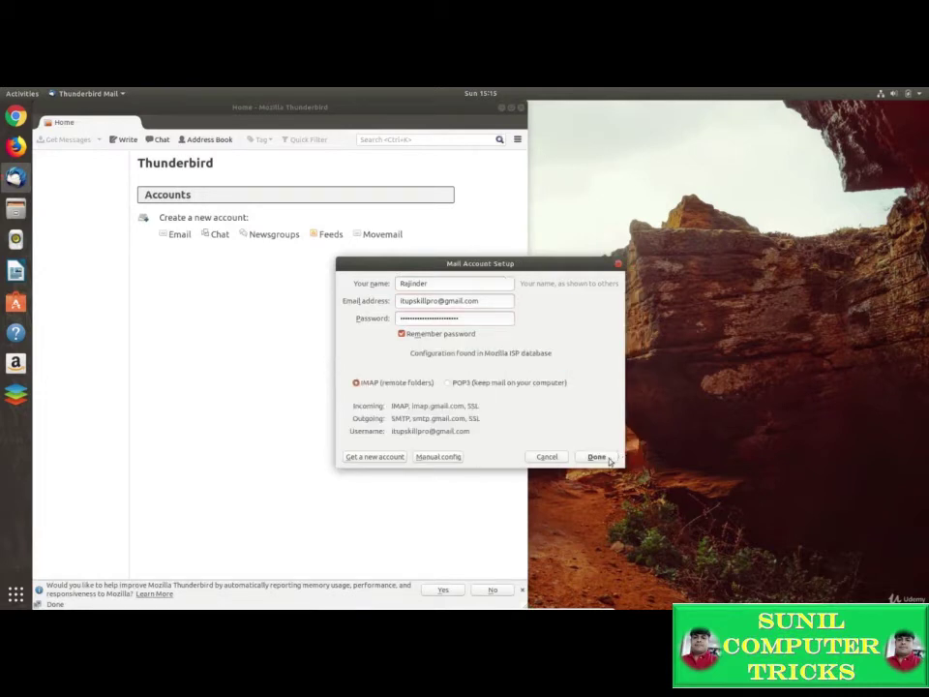
click(609, 460)
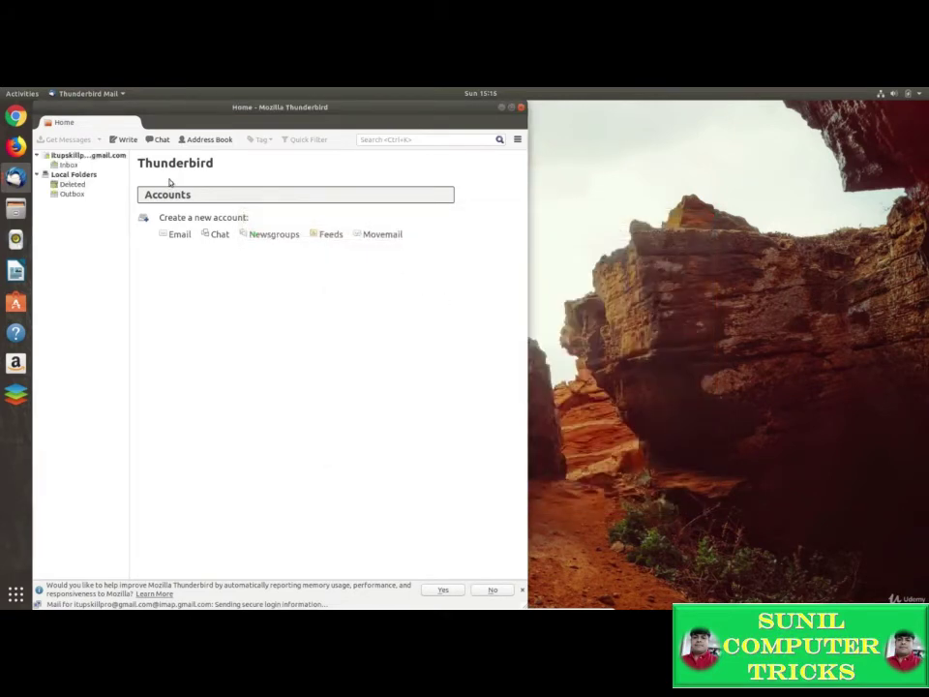
Open the Inbox and view 'The best of Gmail, wherever you are' in its own tab.
click(70, 166)
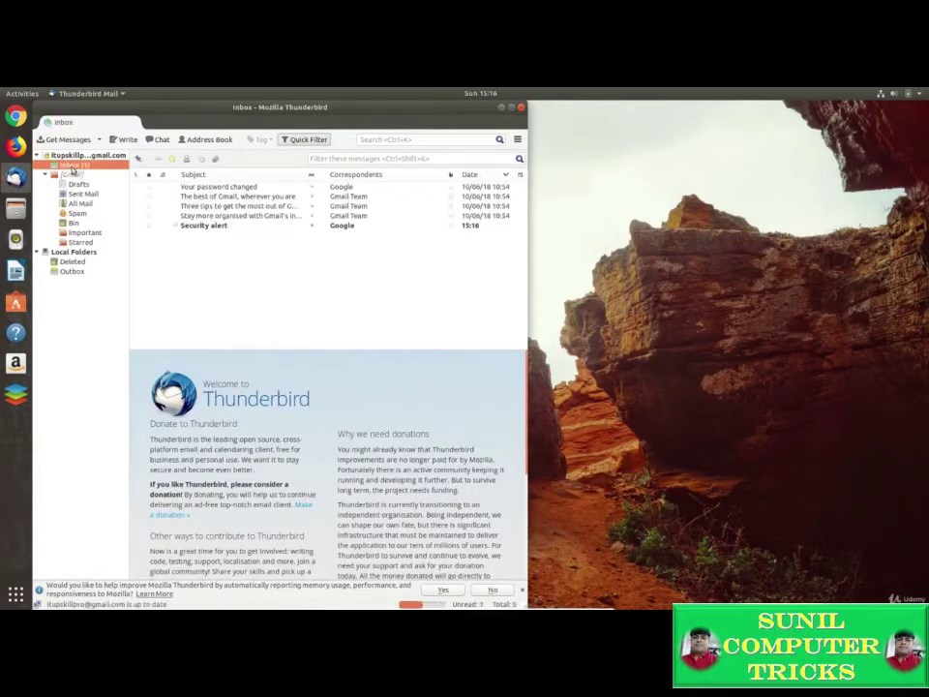
double_click(238, 195)
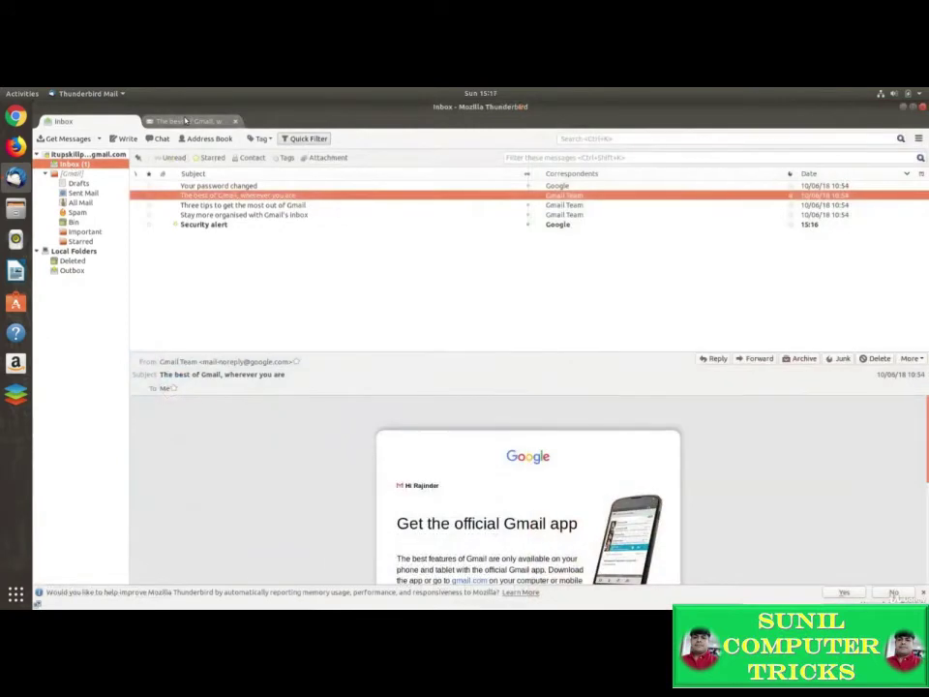
click(186, 121)
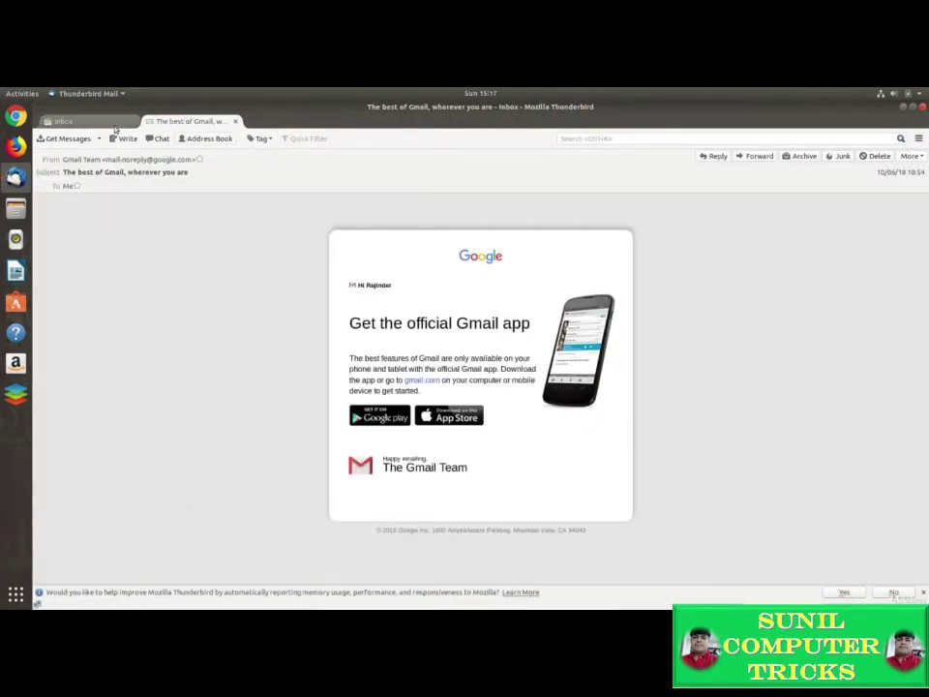
click(66, 121)
click(920, 138)
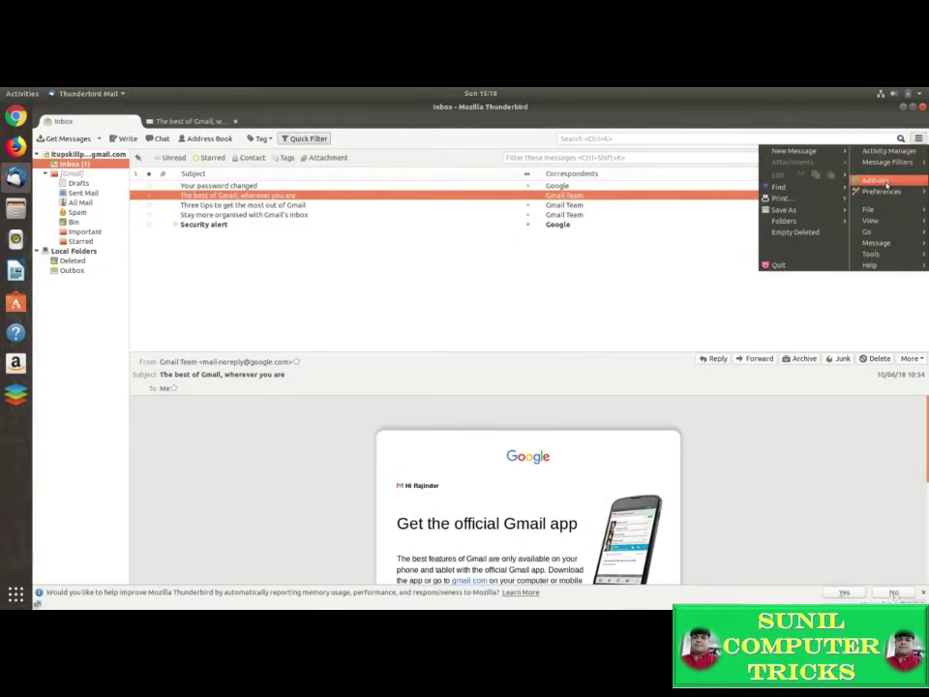
Install the Monterail complete theme from Thunderbird's add-ons catalogue.
click(883, 181)
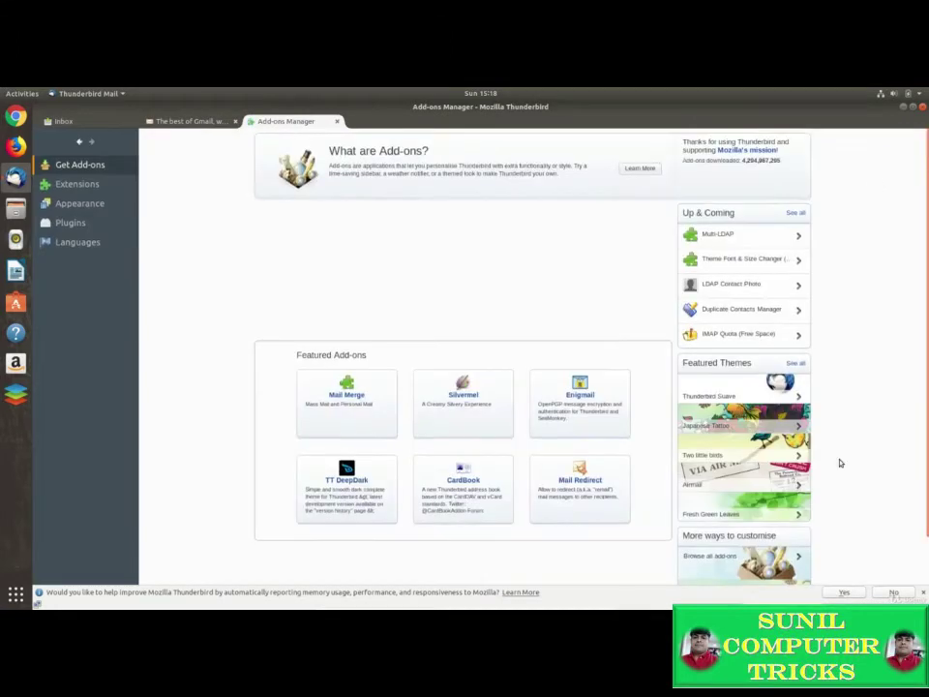
scroll(841, 463, down, 1)
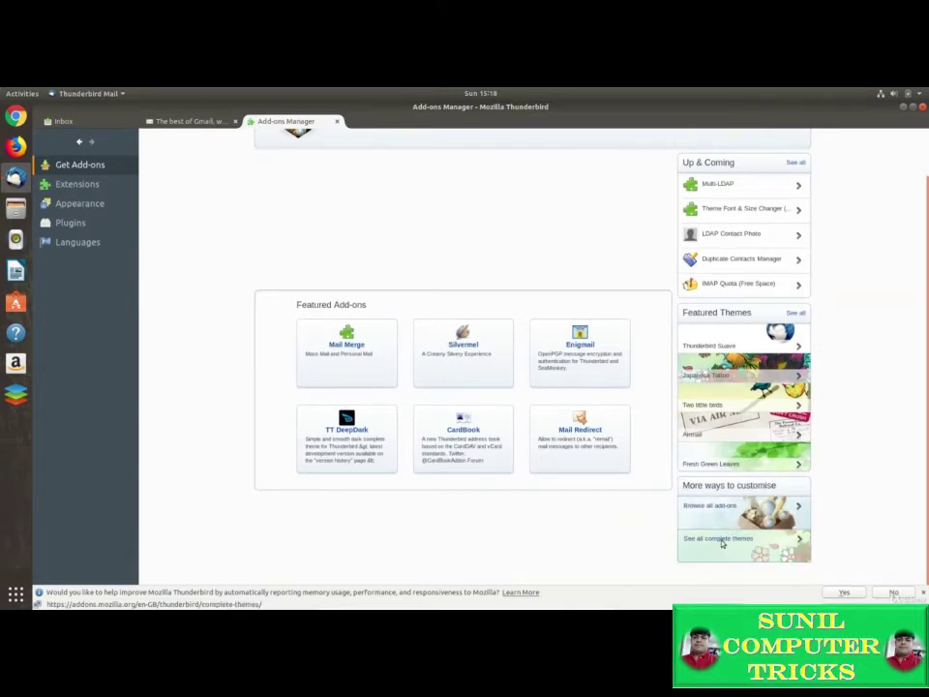
click(723, 540)
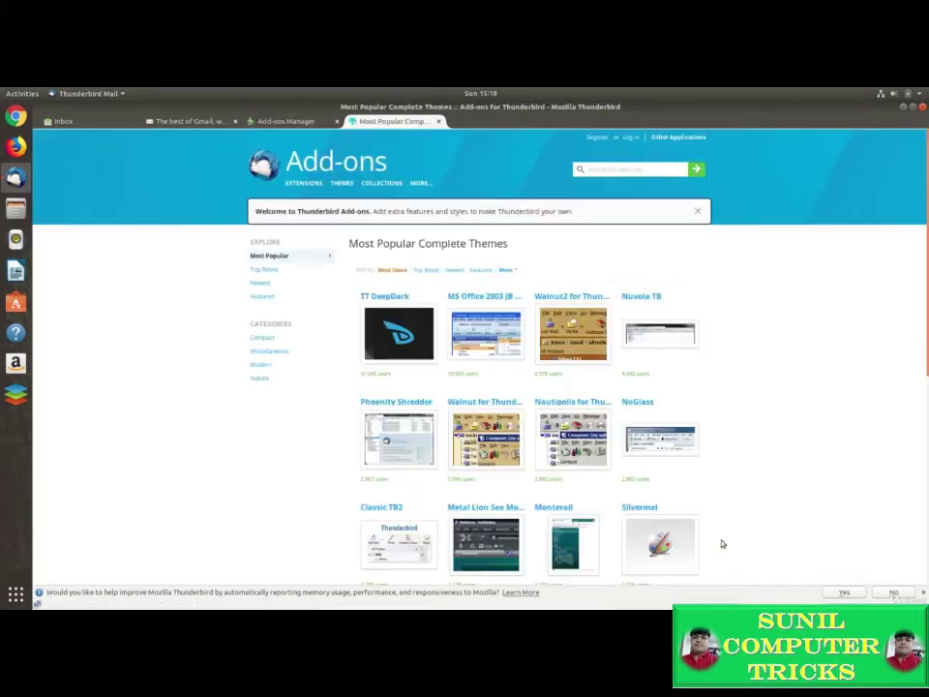
click(573, 535)
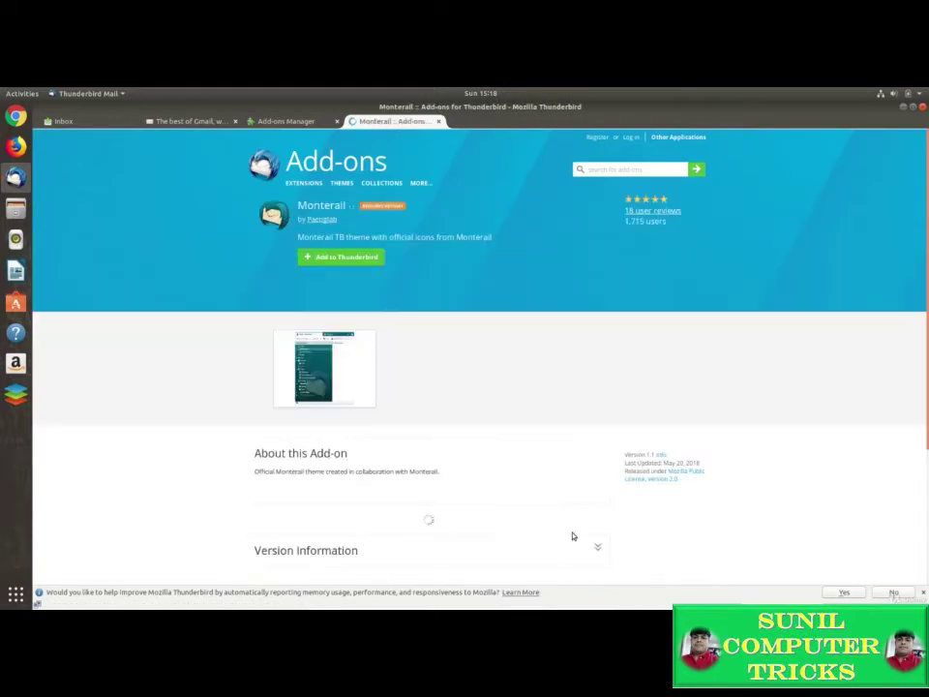
click(329, 256)
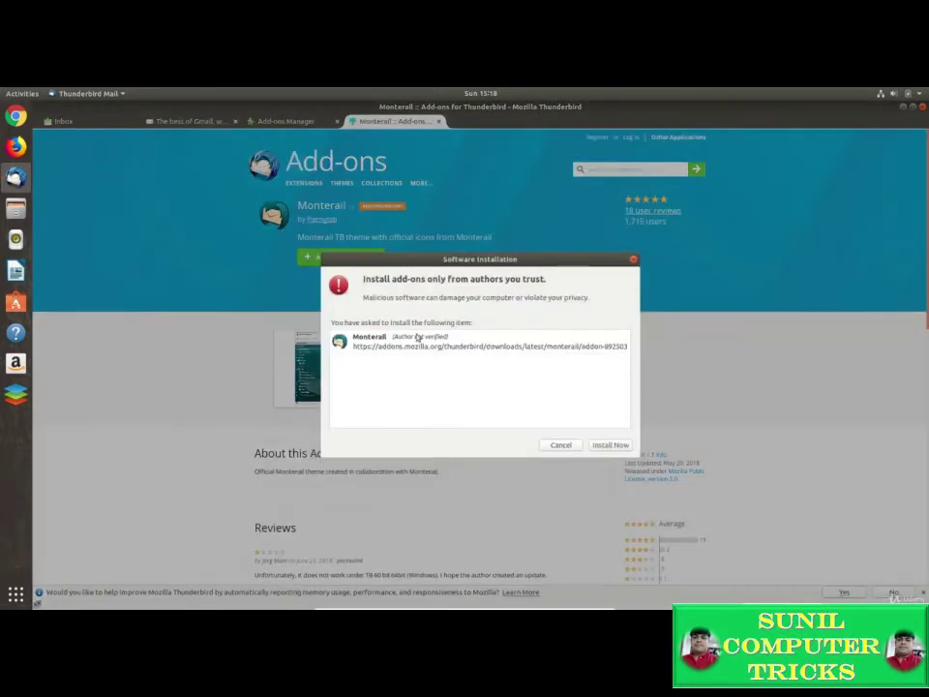
click(609, 446)
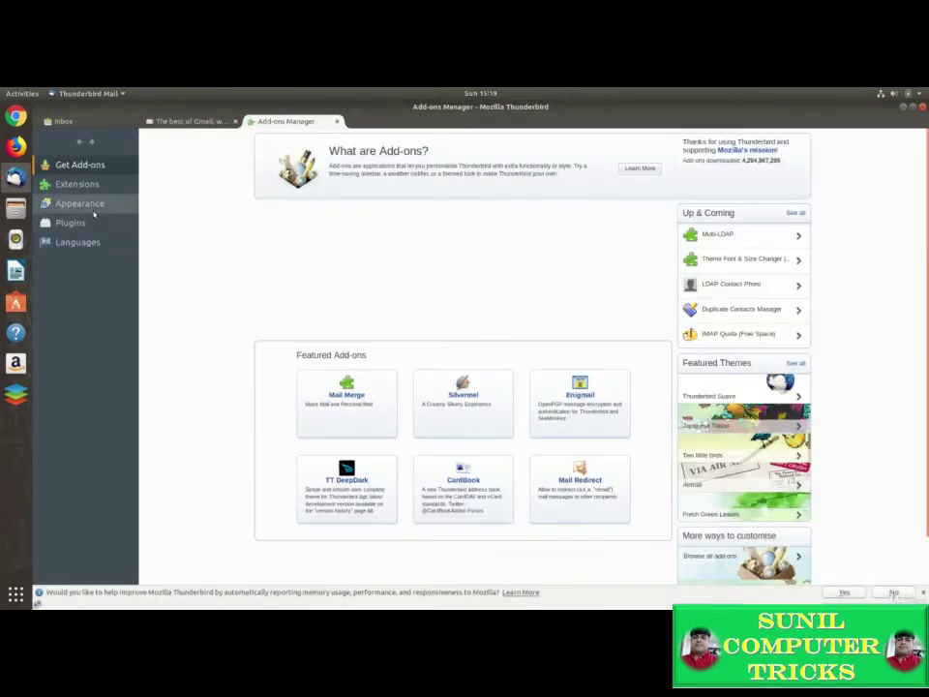
Restart Thunderbird to apply Monterail, close the add-ons and message tabs, and quit Thunderbird.
click(93, 211)
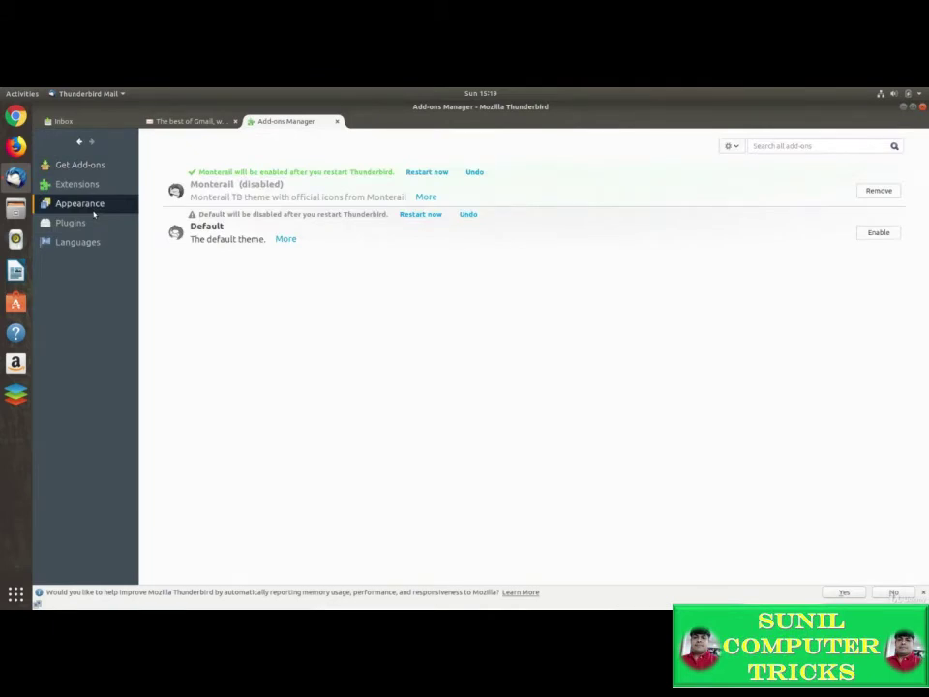
click(417, 172)
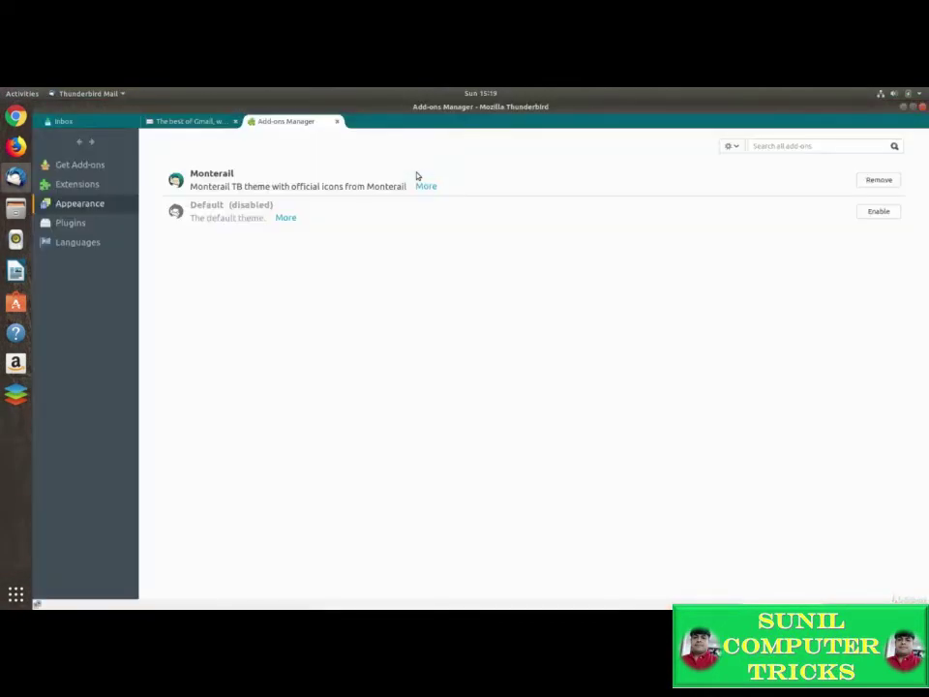
click(337, 122)
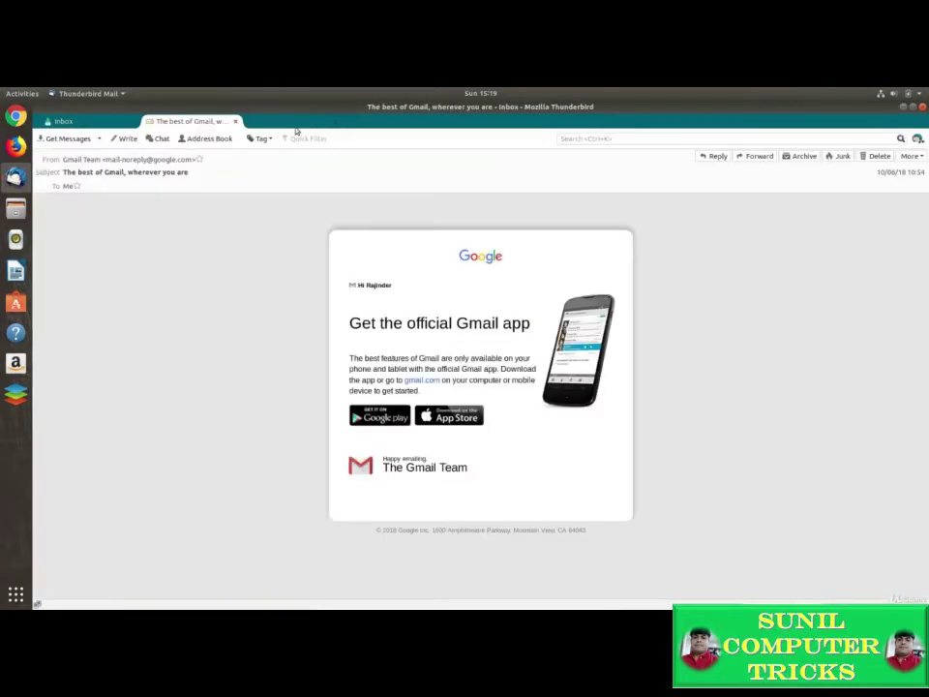
click(94, 123)
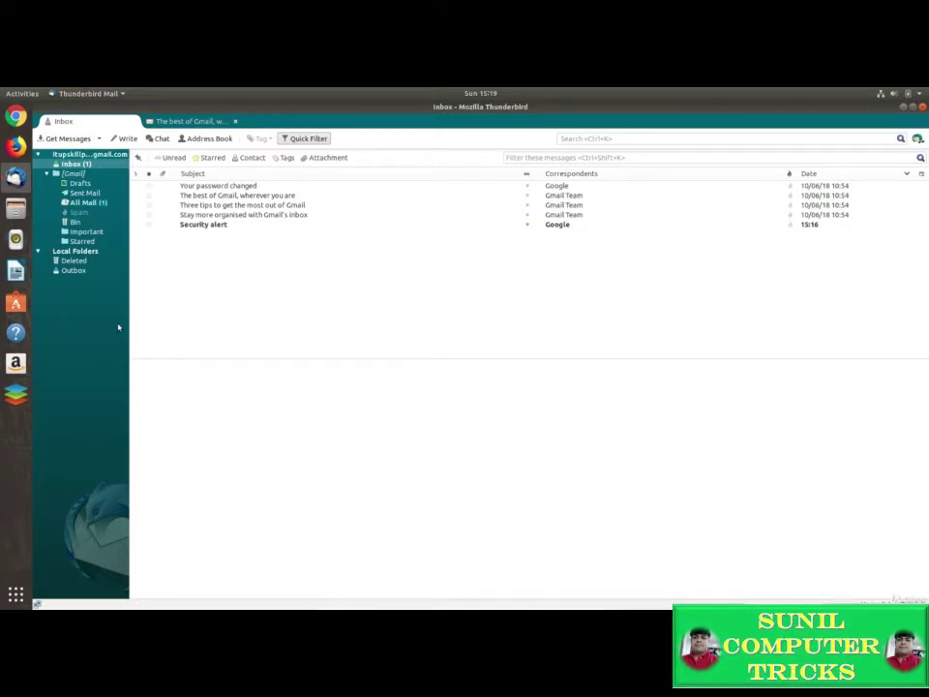
key(ctrl+w)
click(923, 107)
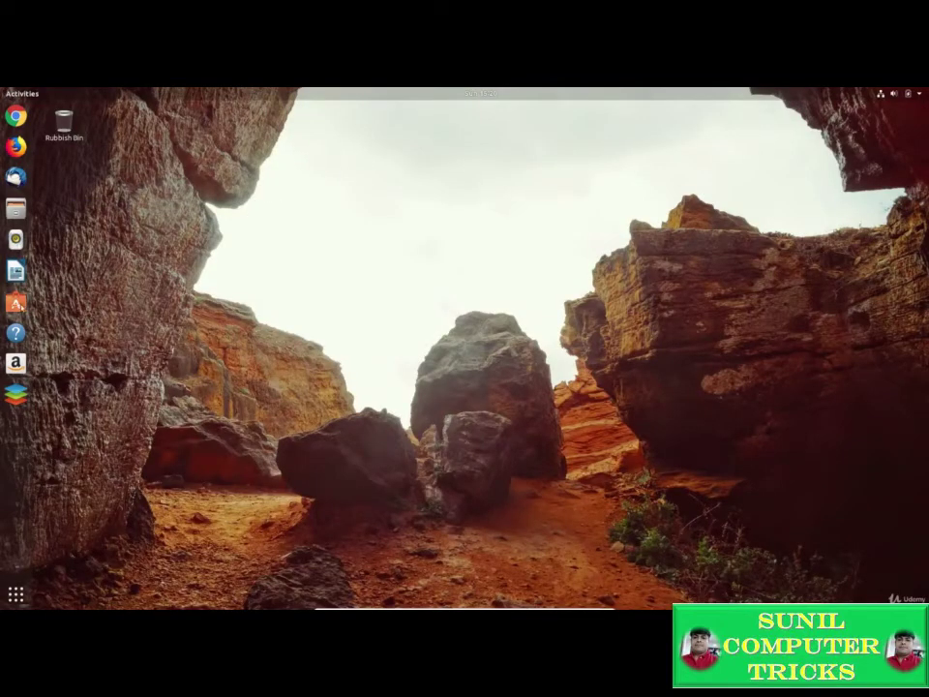
Search Ubuntu Software for 'evol' and open the Evolution mail, contacts and calendar details page.
click(16, 303)
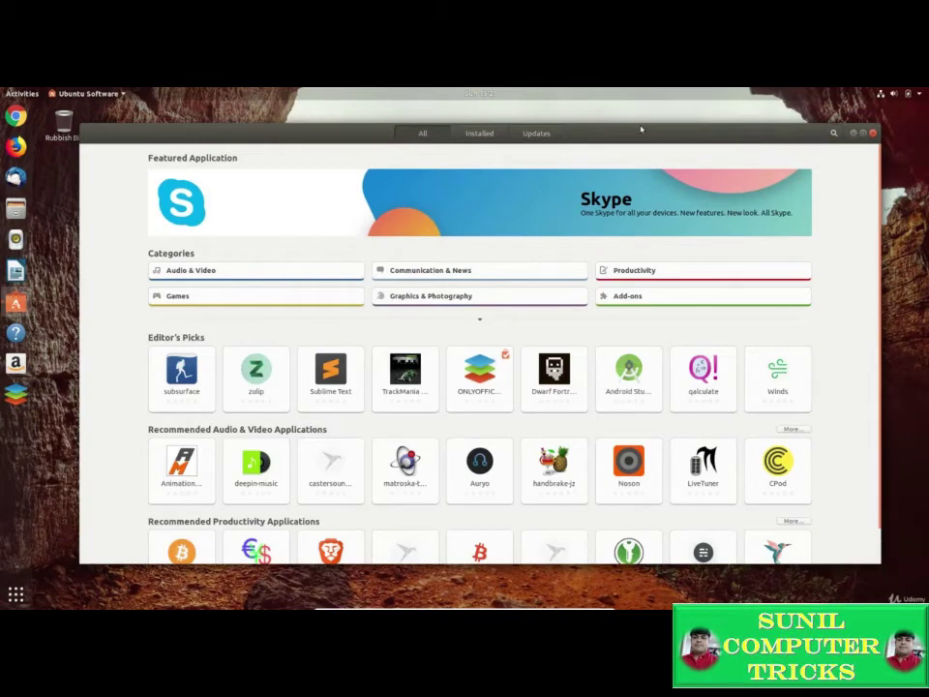
text(ev)
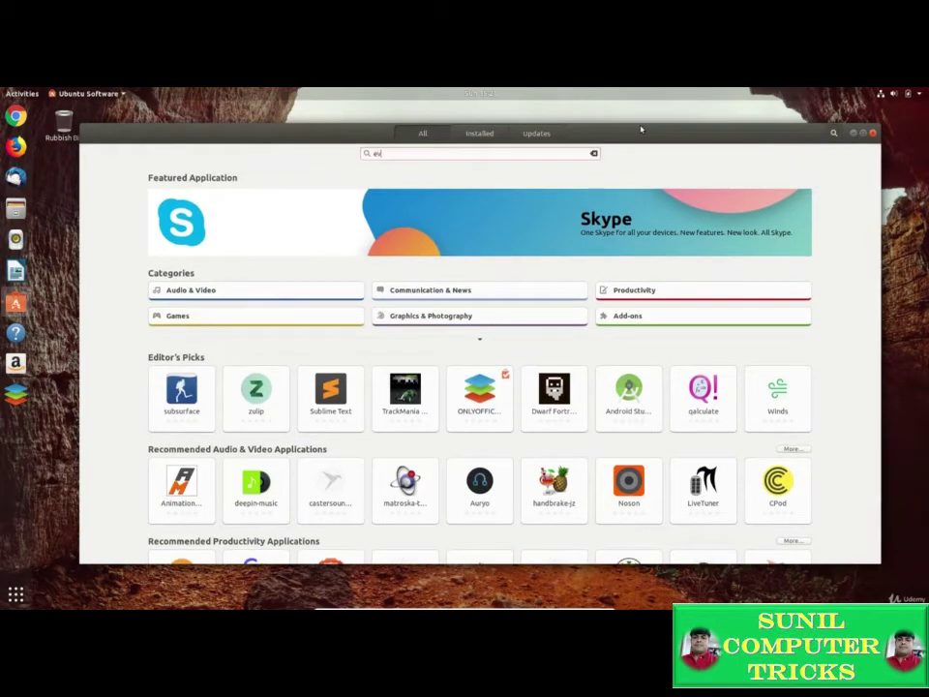
text(ol)
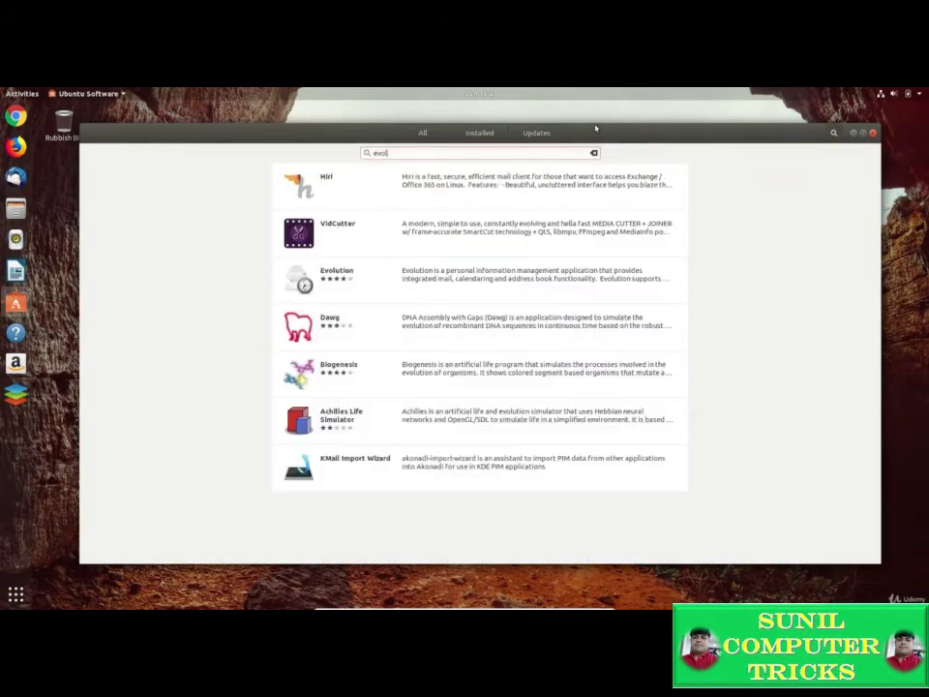
click(413, 278)
key(super)
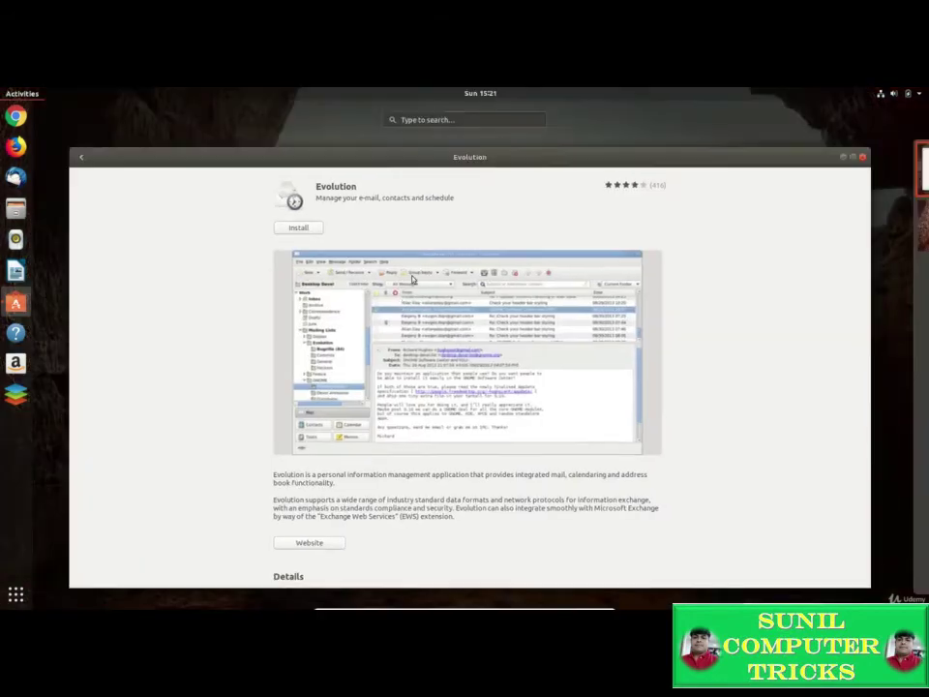
Open Online Accounts through an 'ofline' search and sign in to a Google account.
text(o)
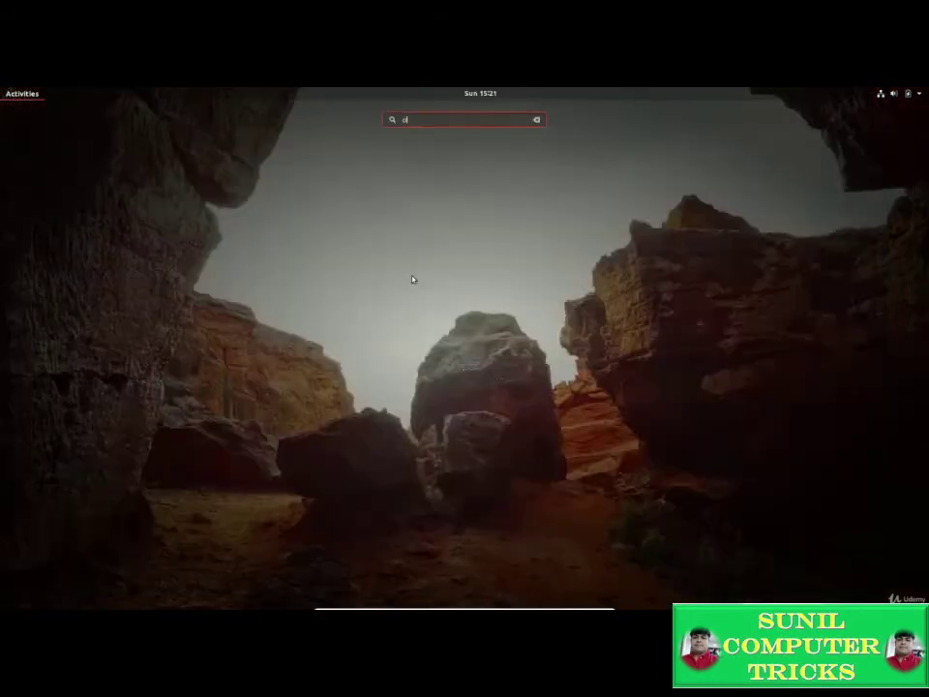
text(fline)
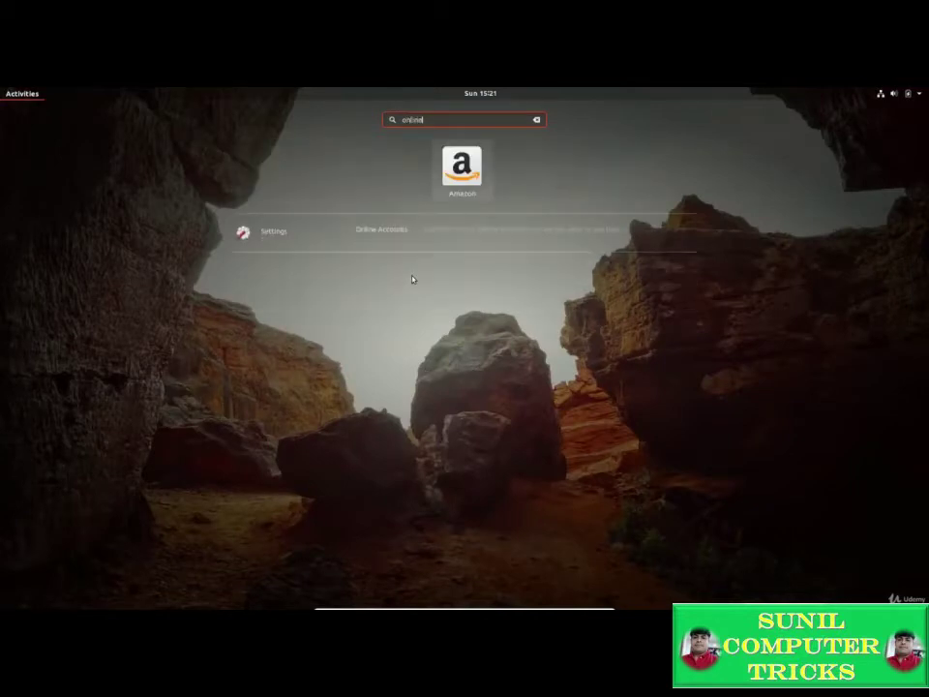
click(396, 234)
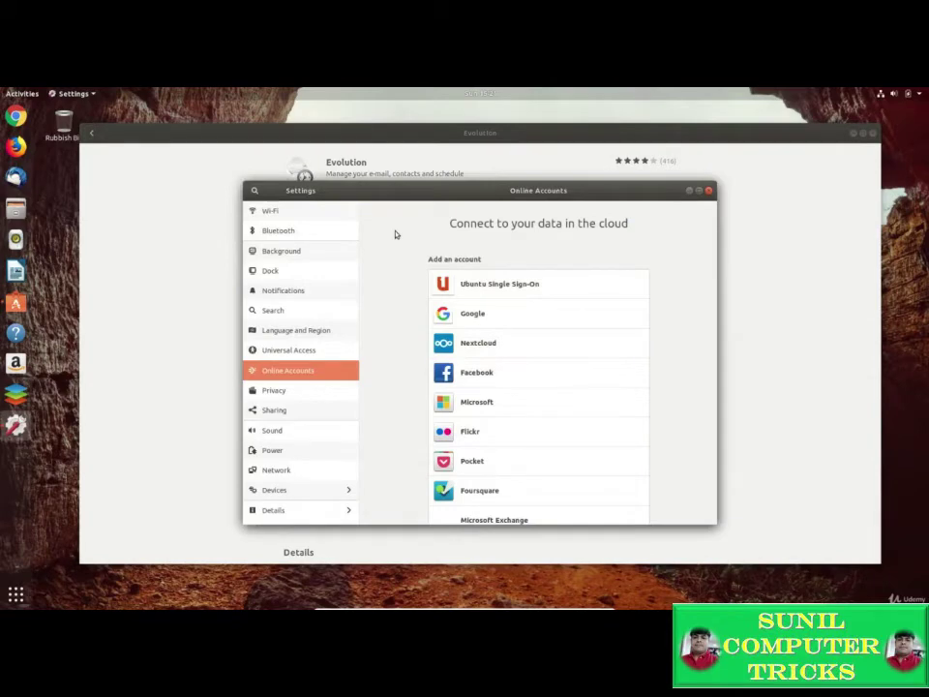
click(856, 134)
click(856, 134)
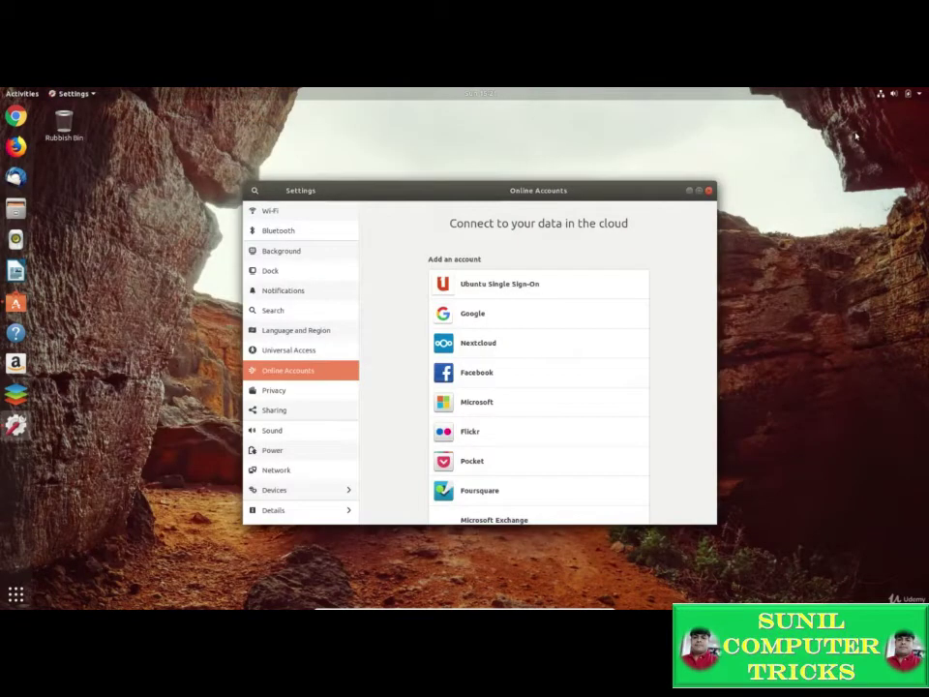
click(501, 315)
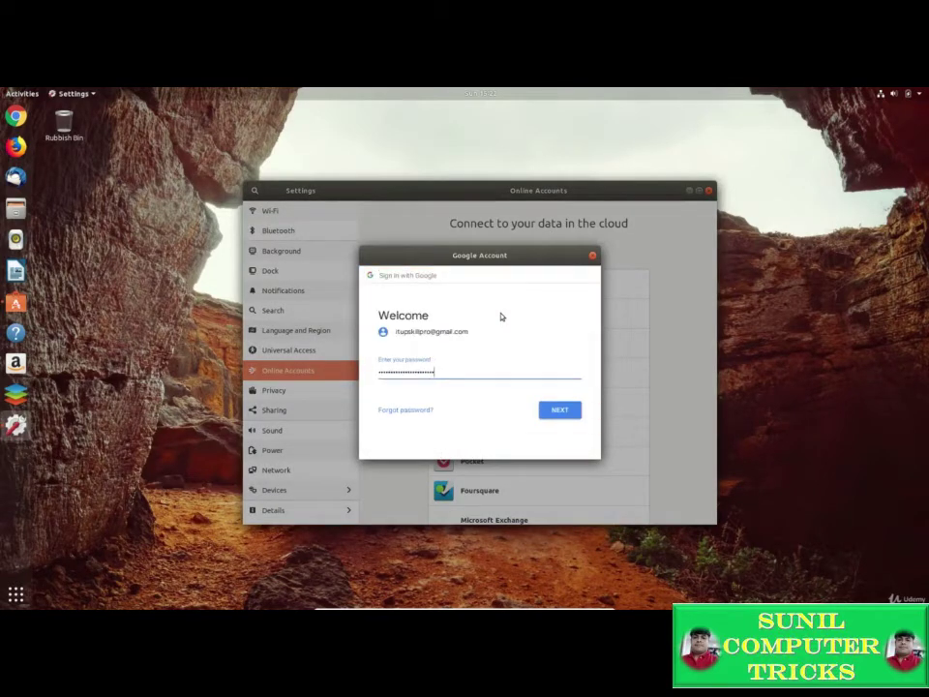
key(Return)
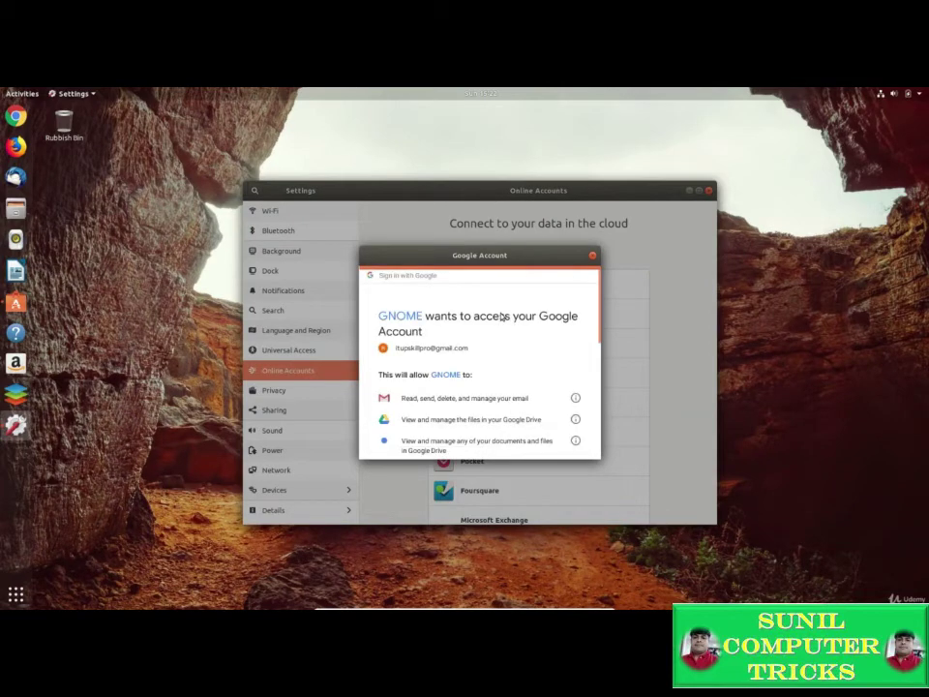
Allow GNOME access, switch off Printers, Photos and Contacts, and close Settings.
scroll(519, 378, down, 10)
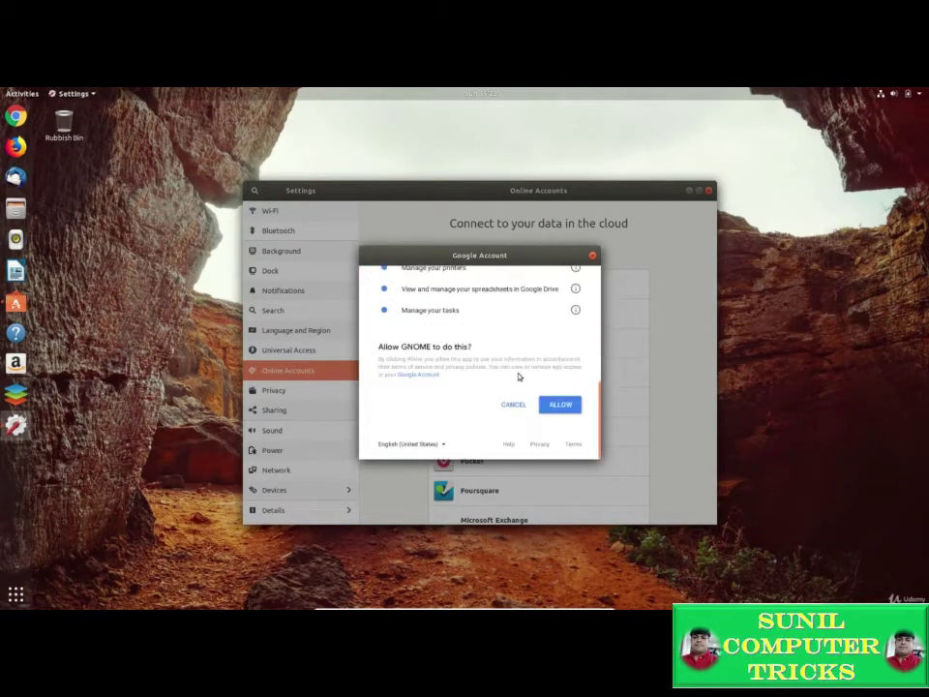
click(562, 407)
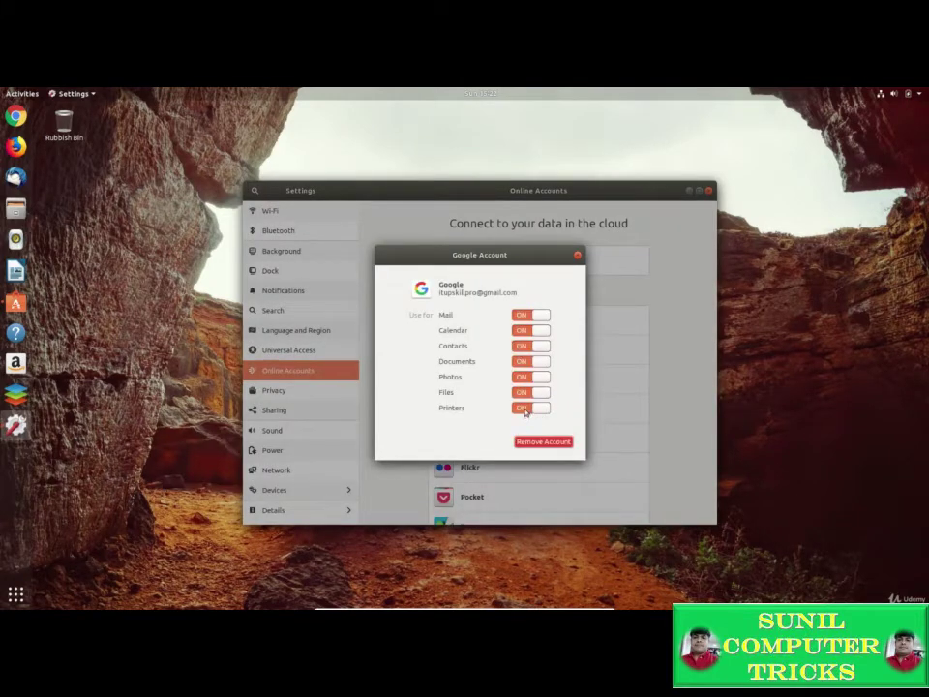
click(526, 409)
click(524, 378)
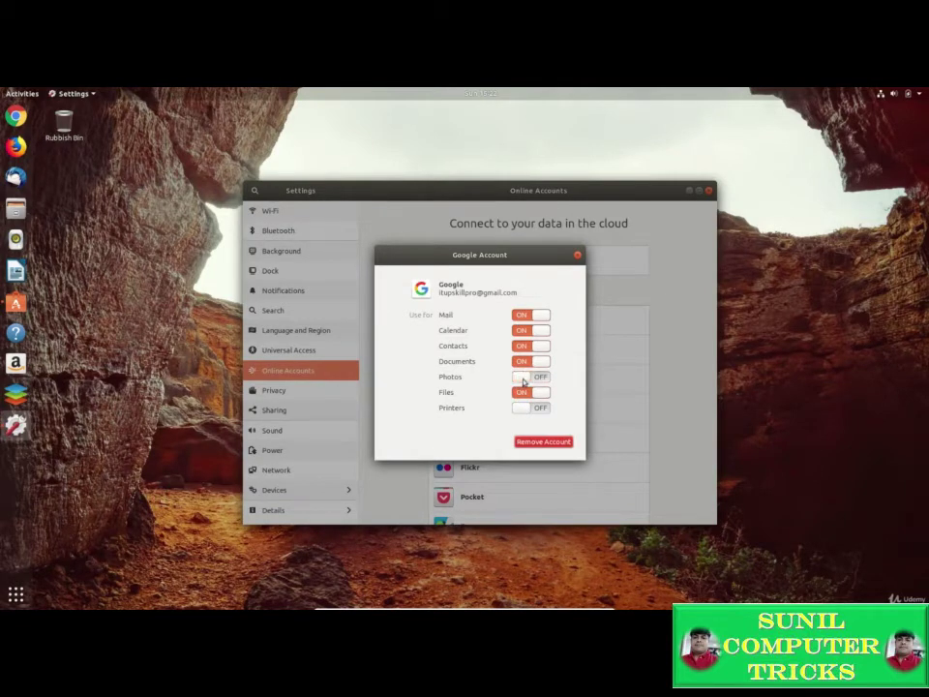
click(524, 346)
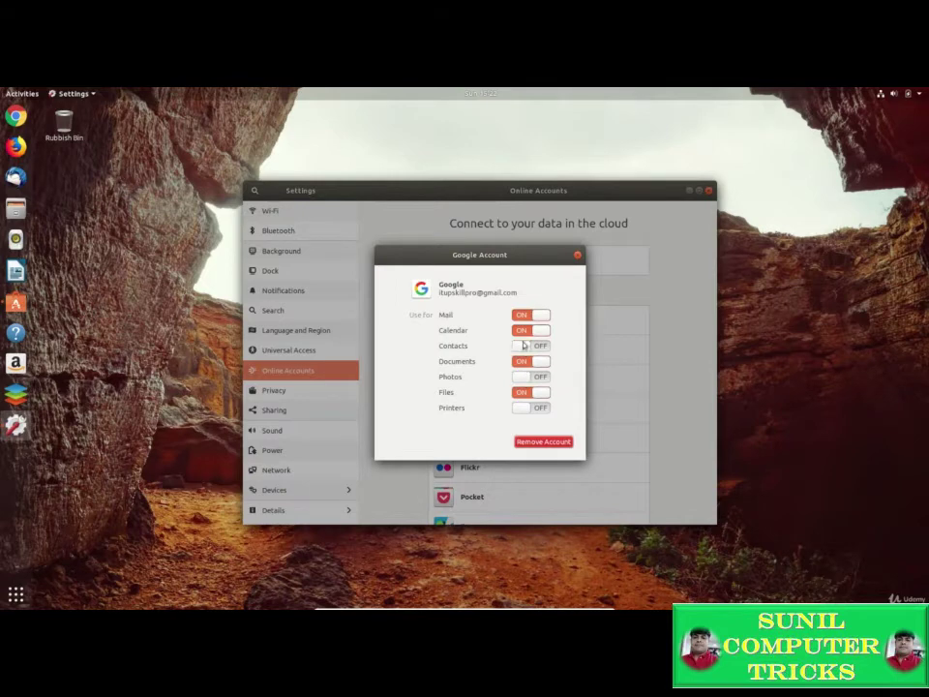
click(577, 257)
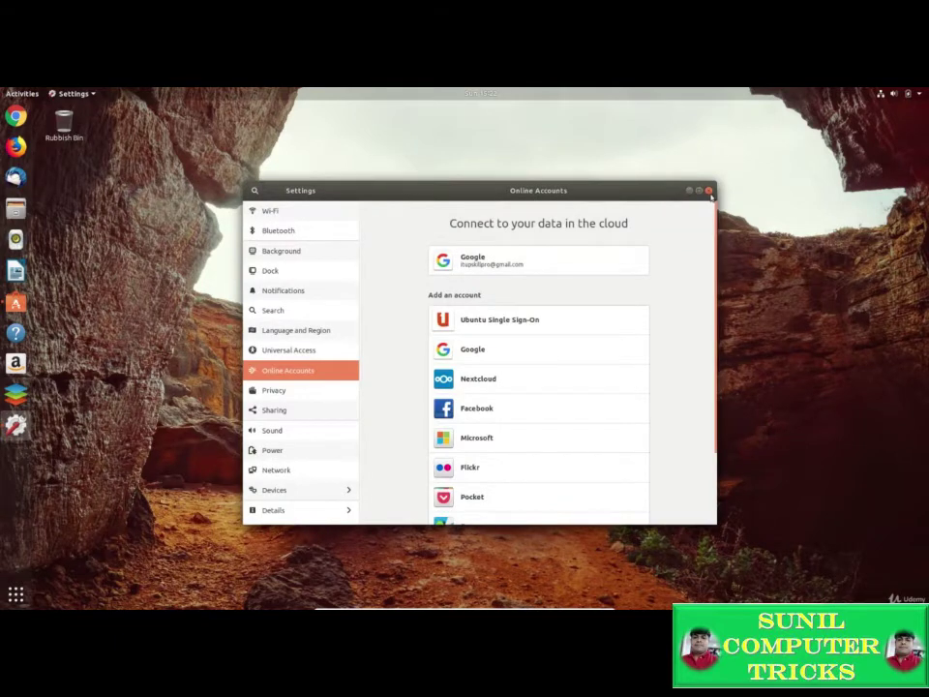
click(709, 191)
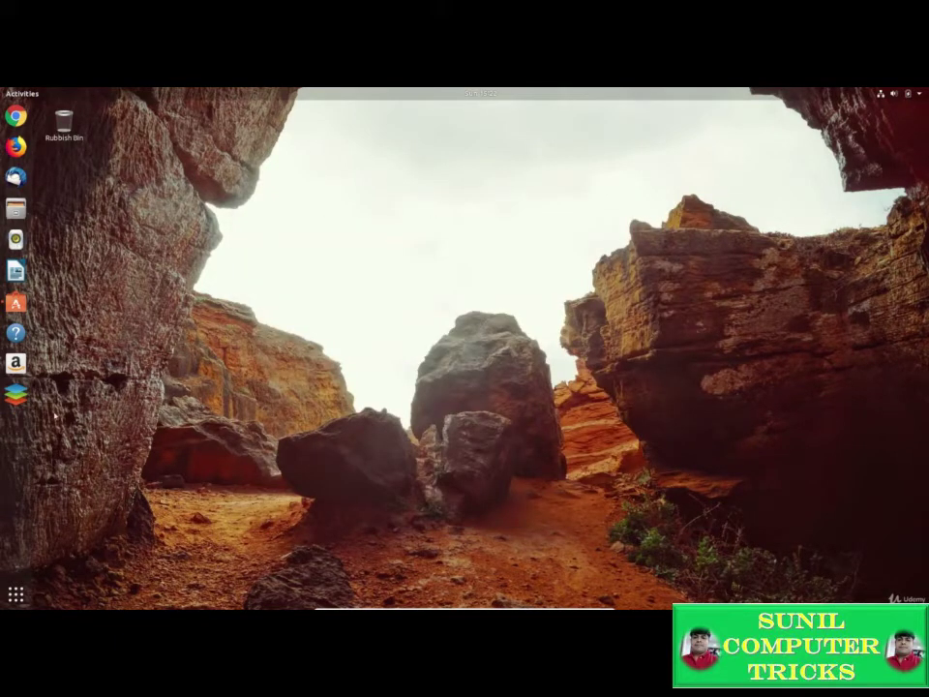
Install Evolution from Ubuntu Software, authorising with the password, and close the store.
click(17, 303)
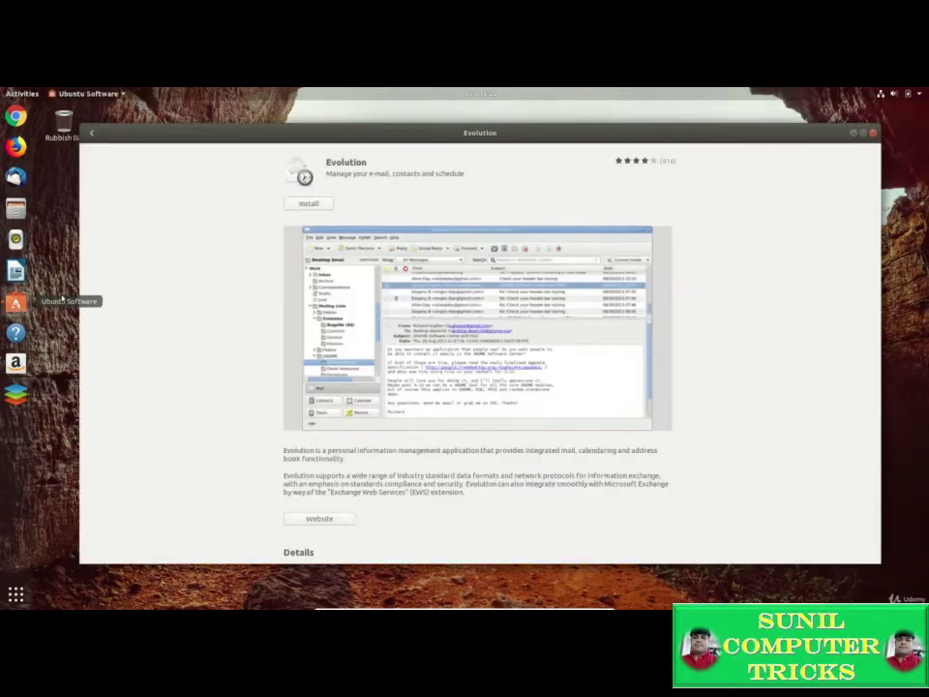
click(307, 204)
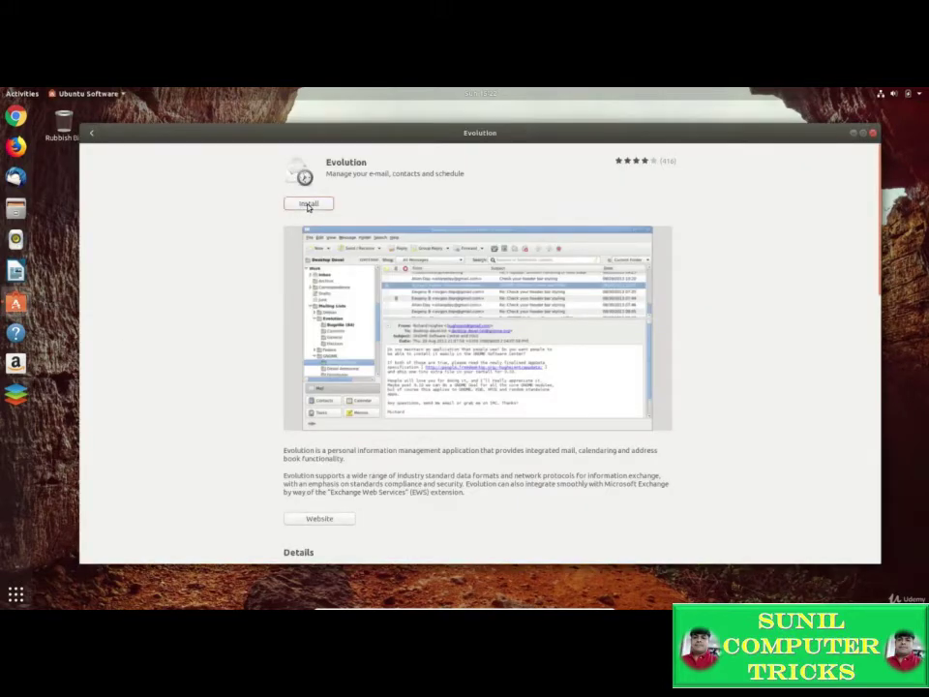
text(*****)
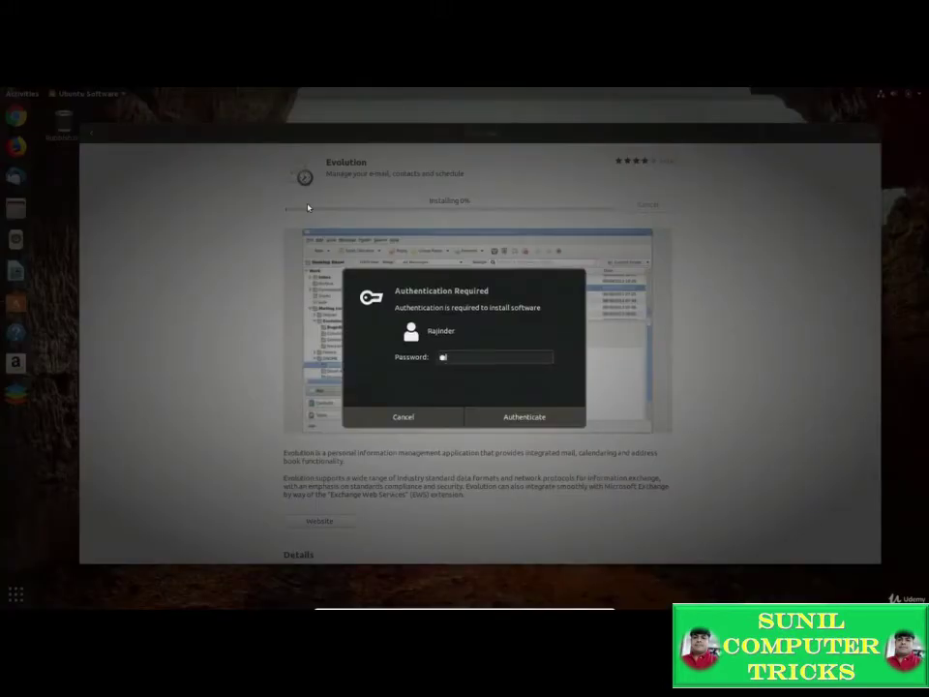
key(Return)
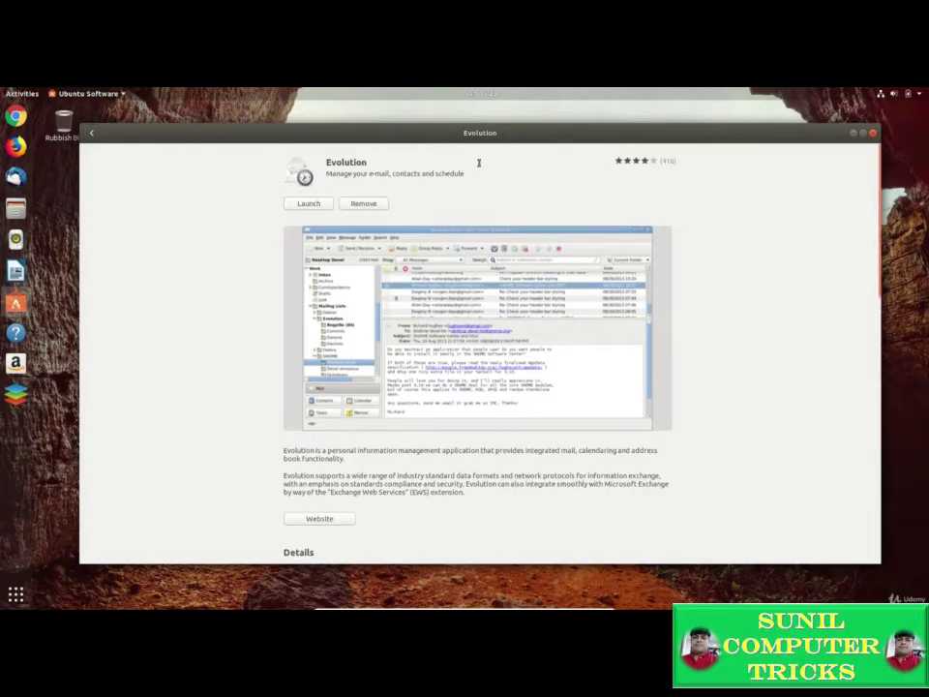
click(874, 134)
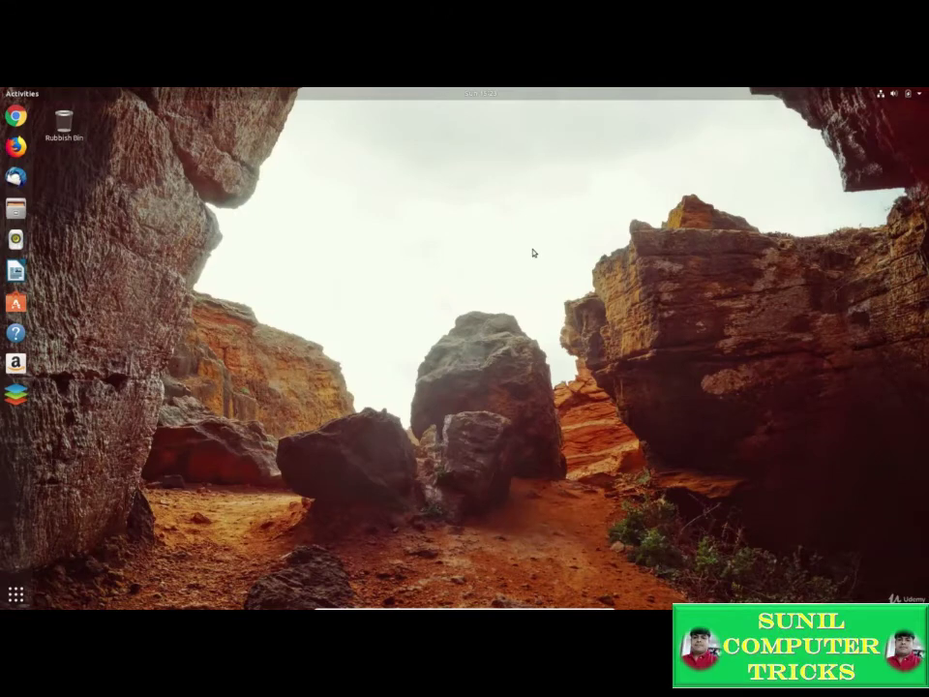
key(super)
Add Evolution to the dock favourites from an 'ev' search and launch it.
text(ev)
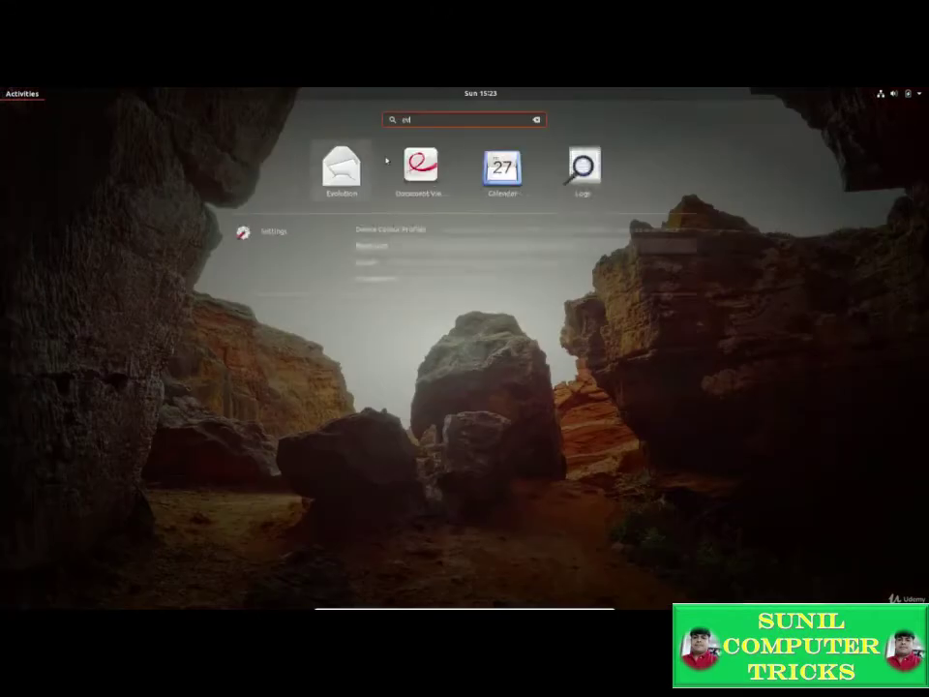
right_click(352, 163)
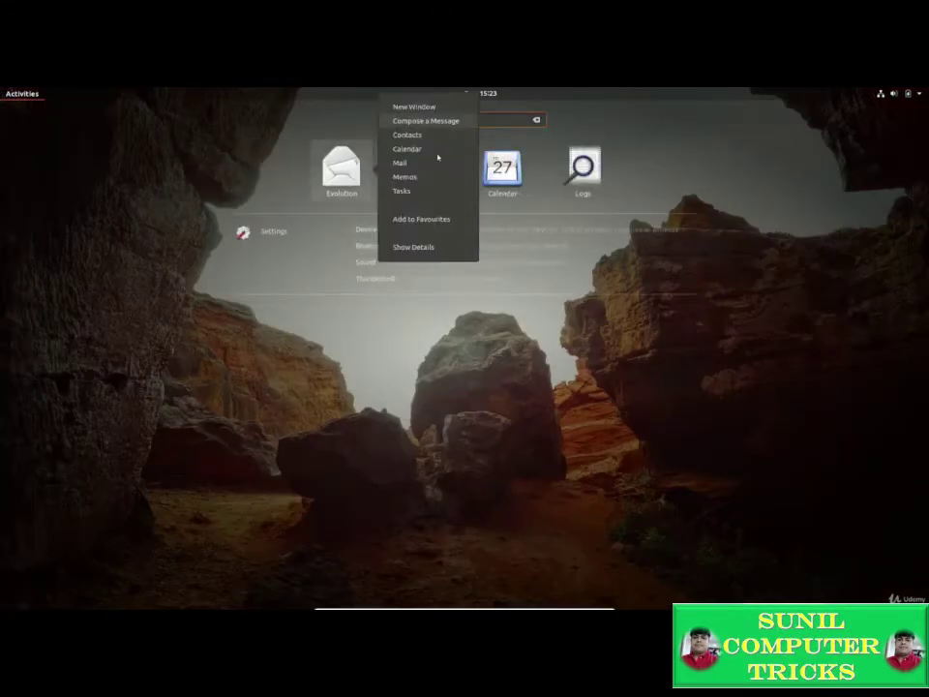
click(436, 220)
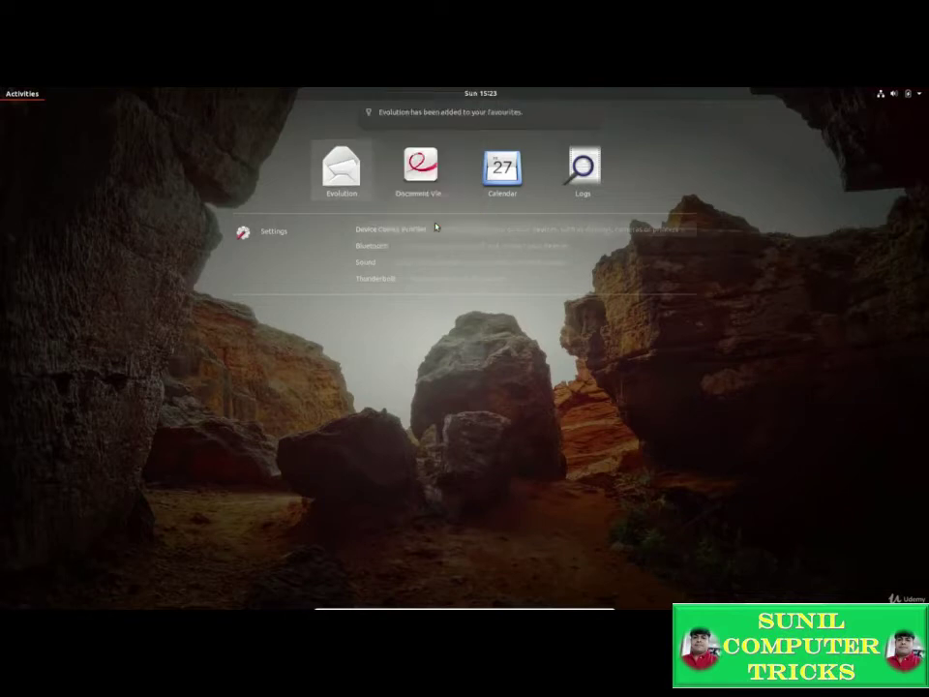
key(Escape)
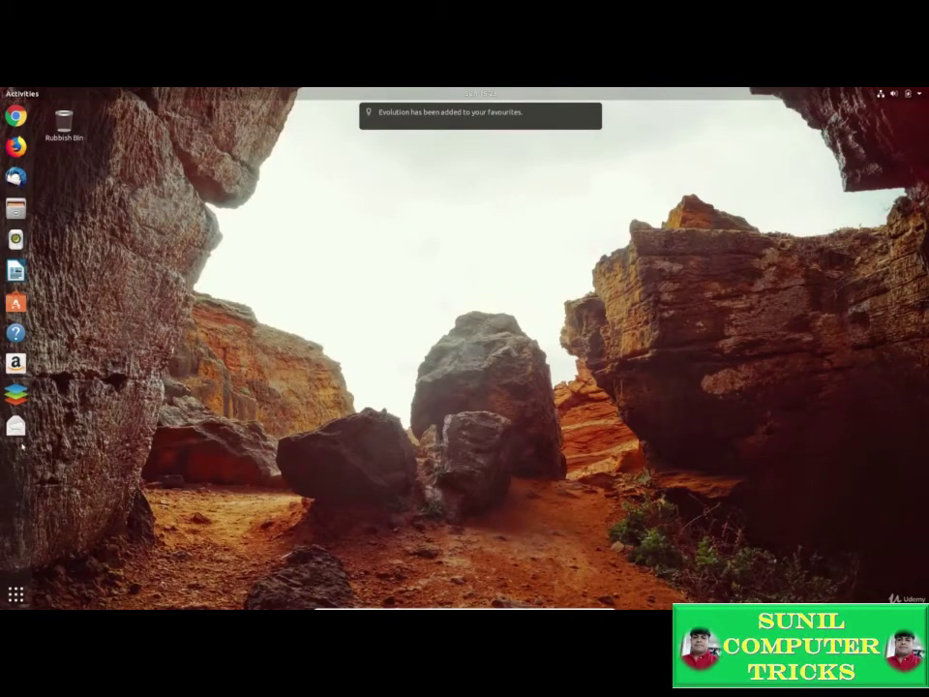
click(15, 427)
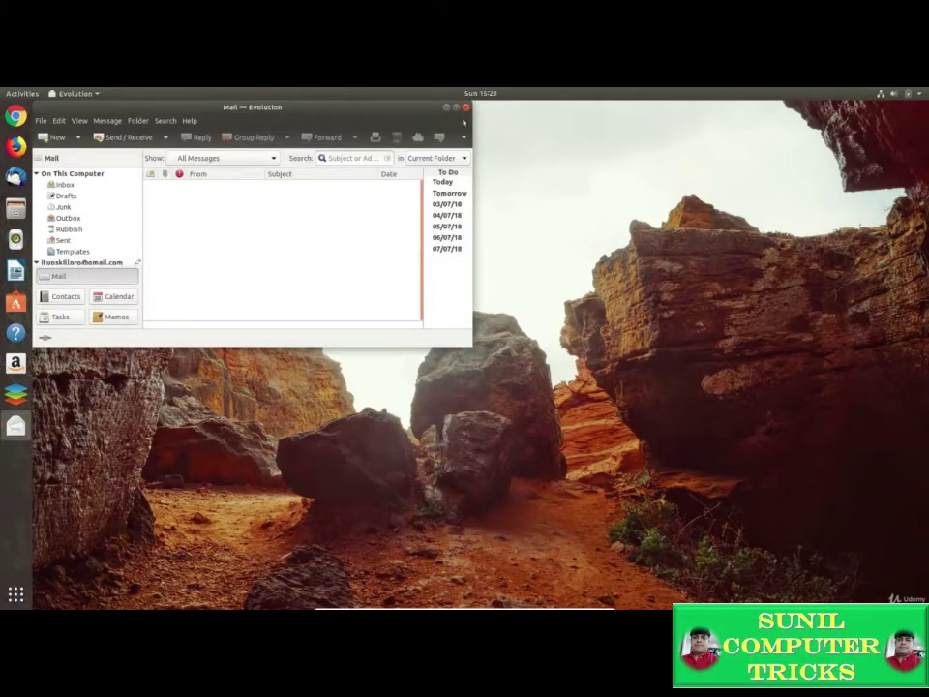
Maximise Evolution and open the Gmail inbox, collapsing the local mail folders.
click(457, 107)
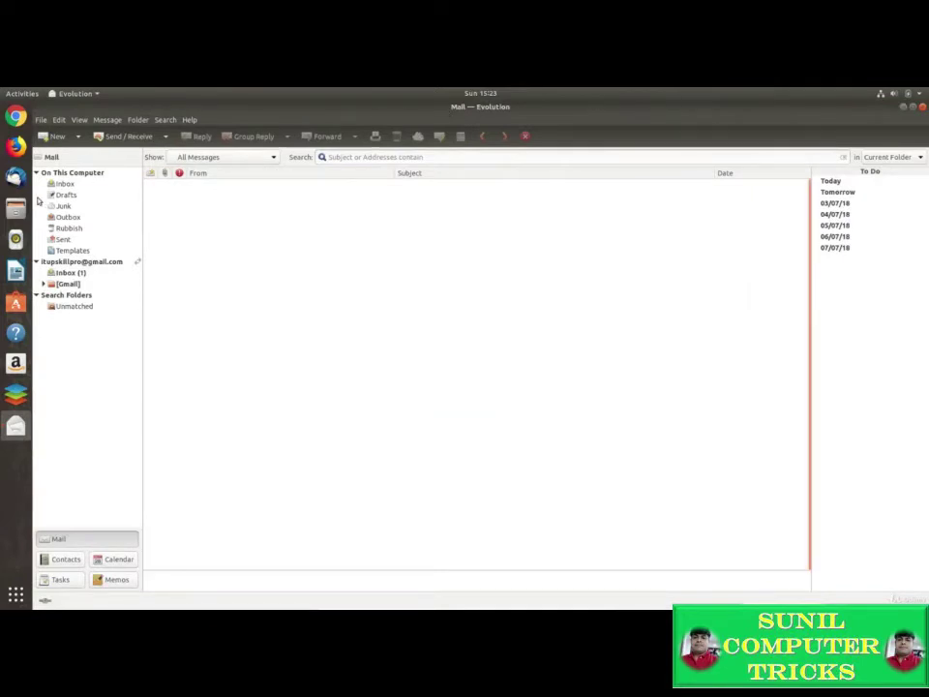
click(72, 273)
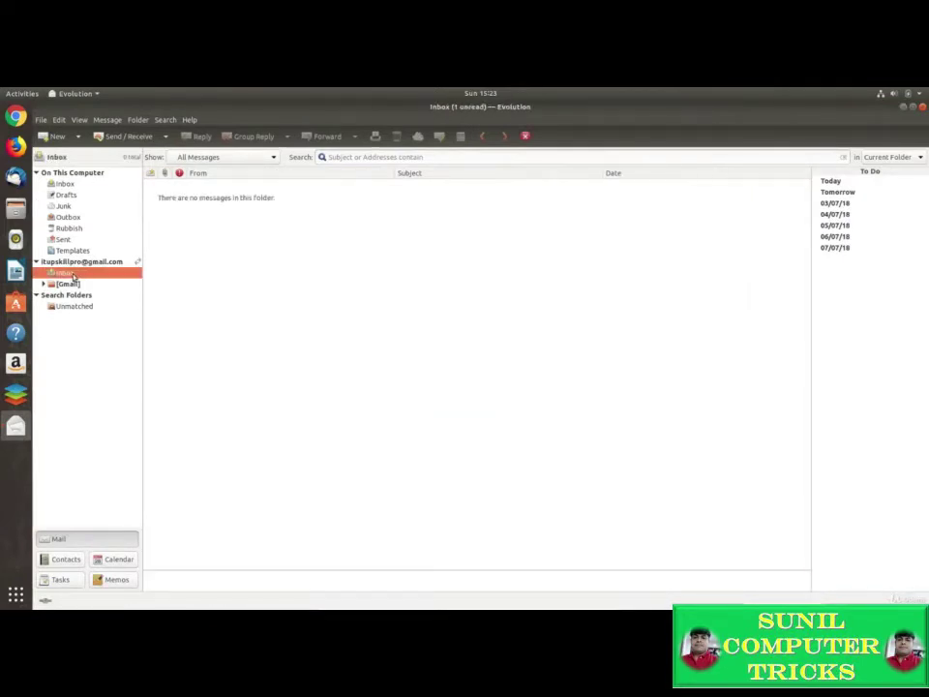
click(37, 172)
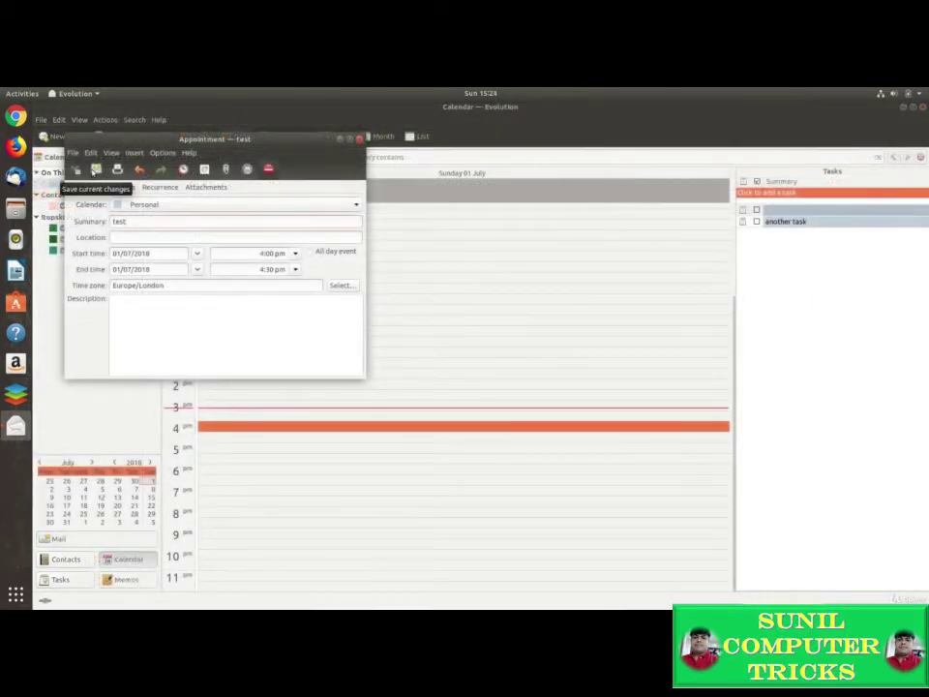
Save the 4 pm 'test' appointment and open the Google Drive with Courses and Goals in Files.
click(96, 170)
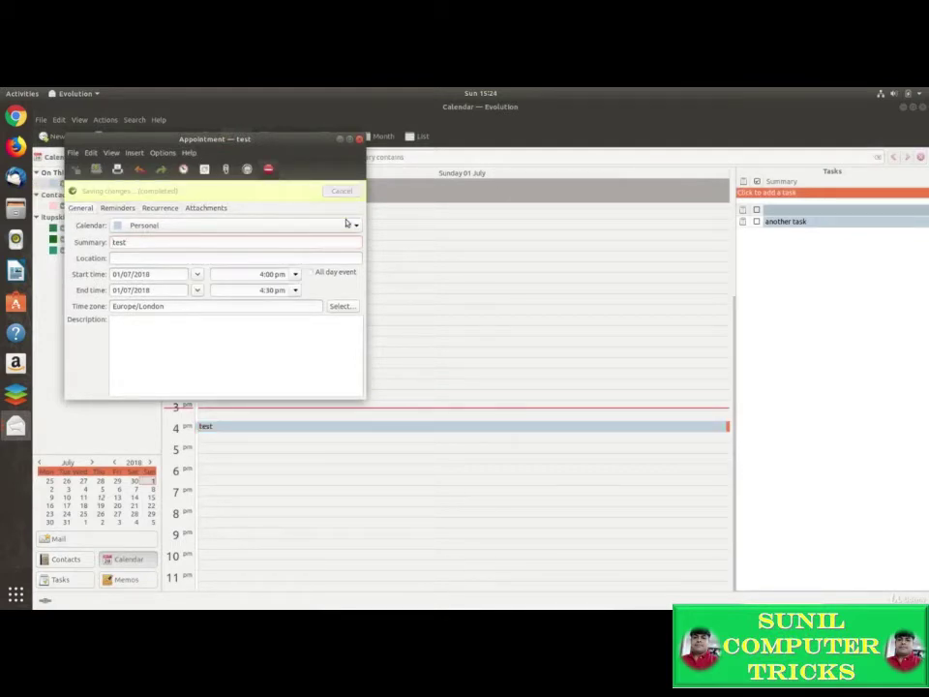
click(358, 143)
click(482, 93)
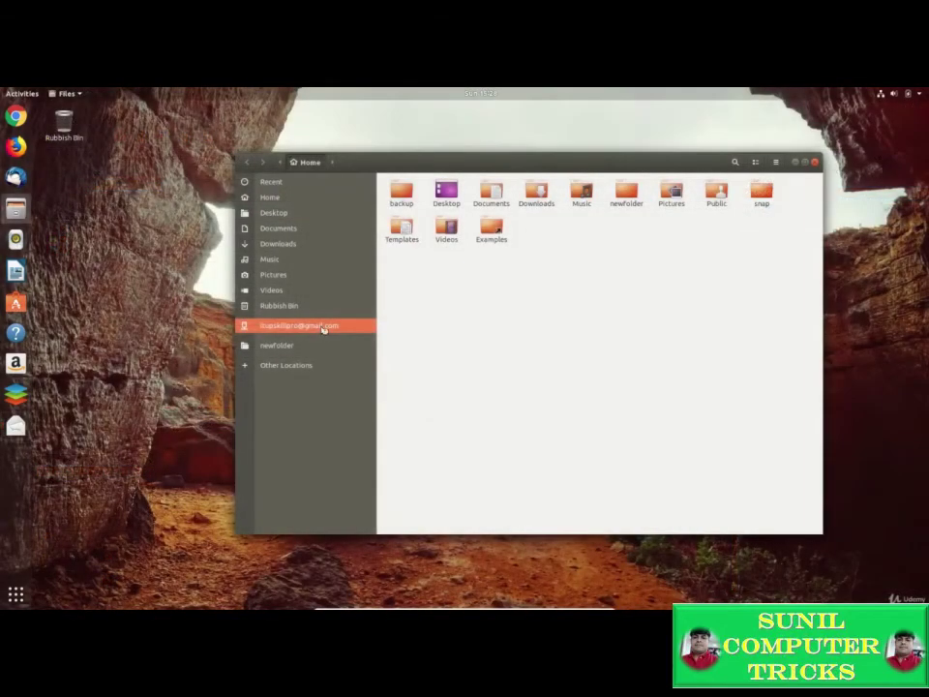
click(323, 328)
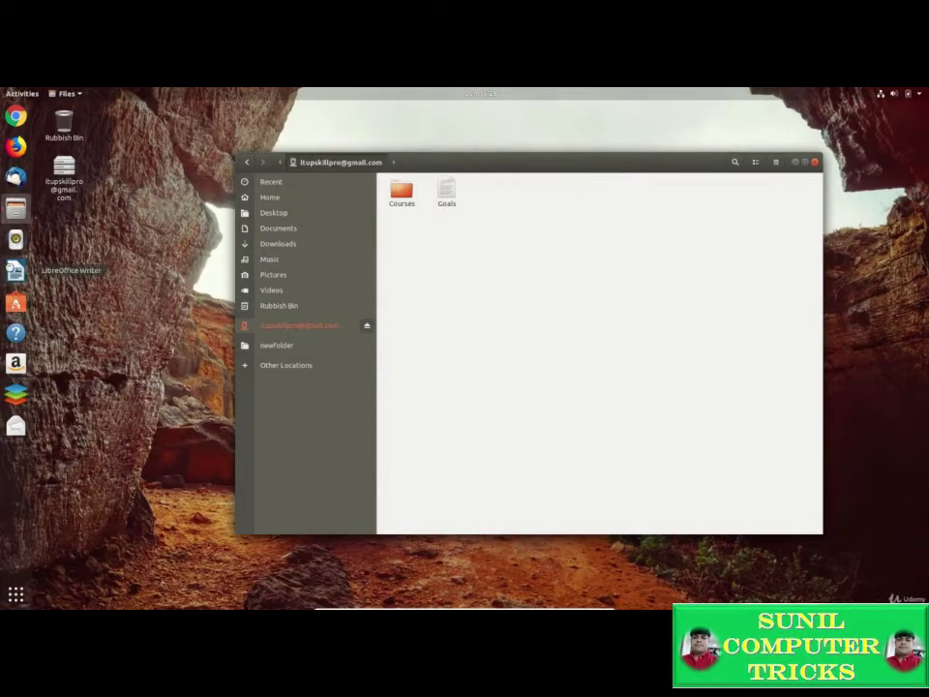
Write 'Test document.' in a new Writer document, save it as test doc.docx in Word format, and close Writer.
click(16, 271)
text(Test document.)
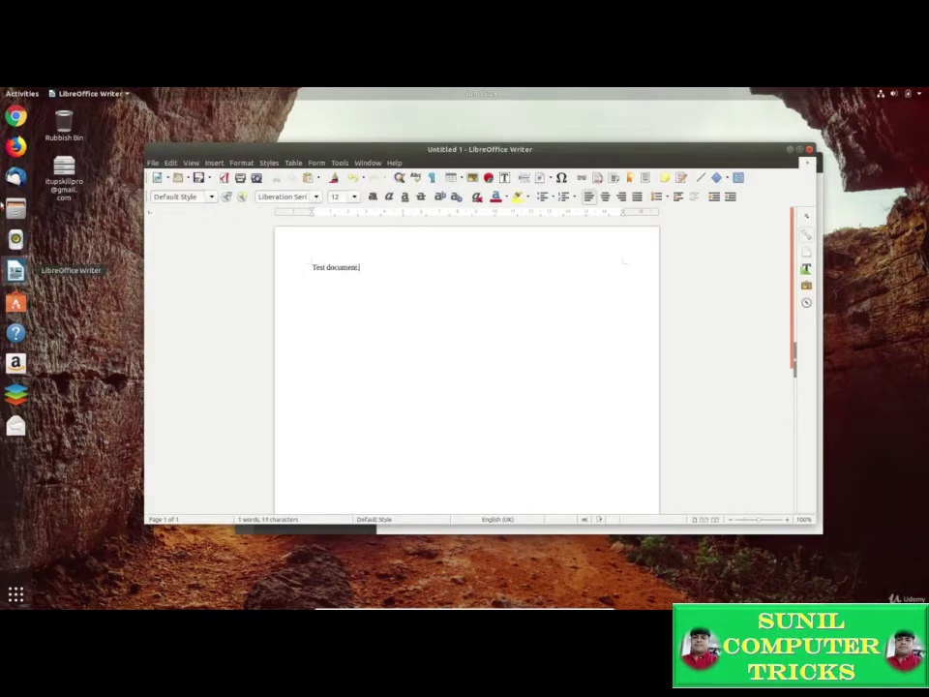
key(ctrl+s)
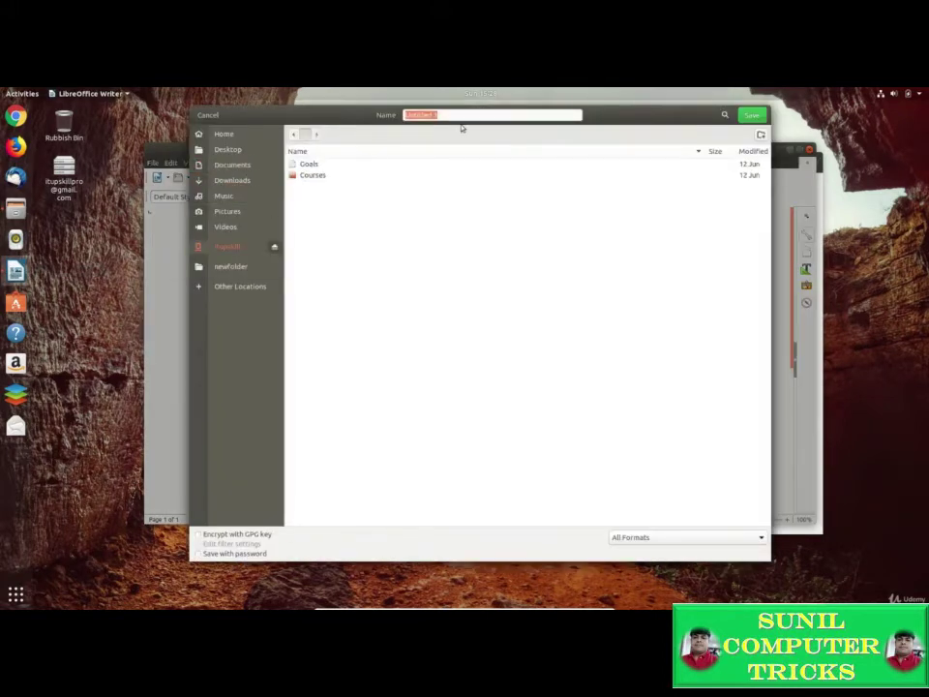
text(test doc)
click(687, 539)
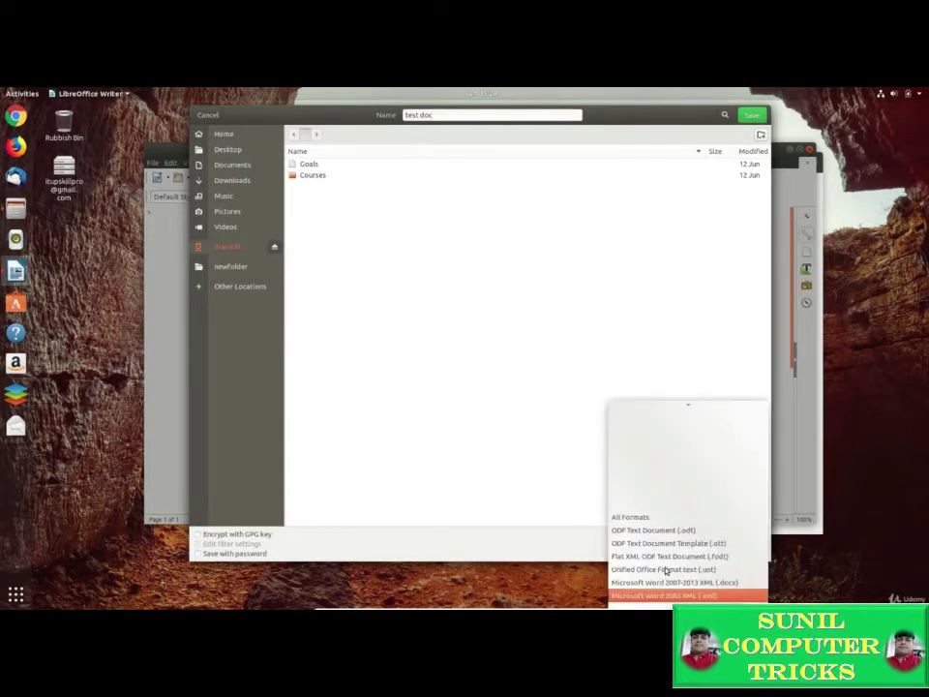
key(Up)
key(Return)
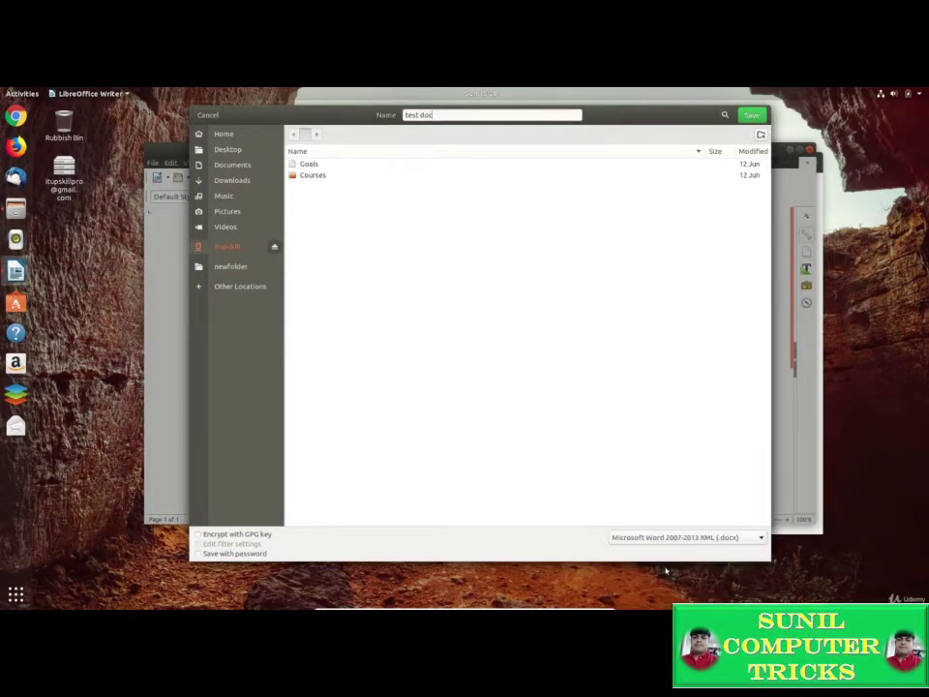
click(753, 115)
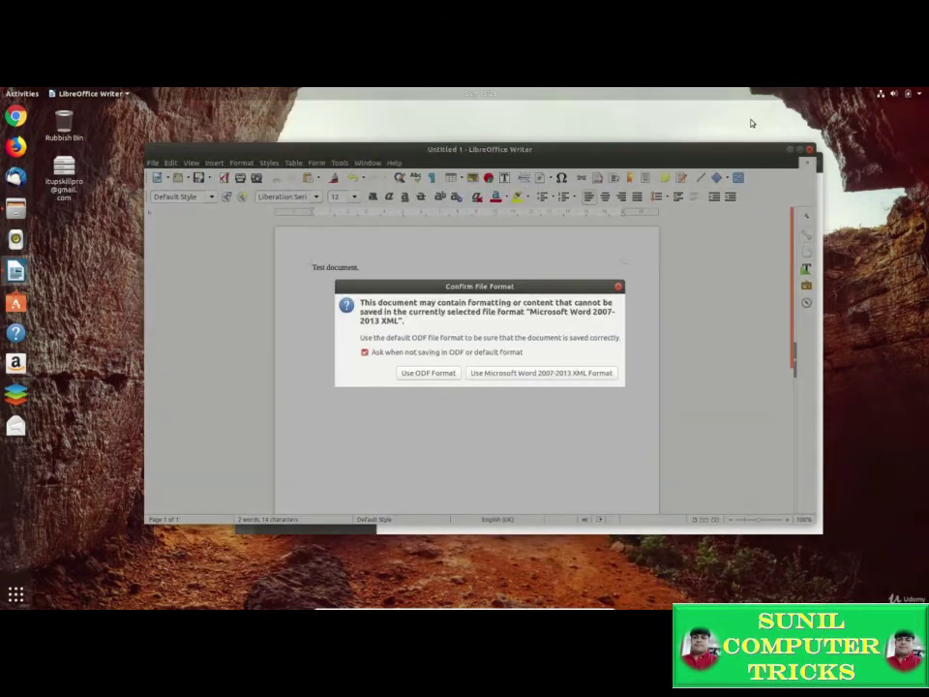
click(504, 373)
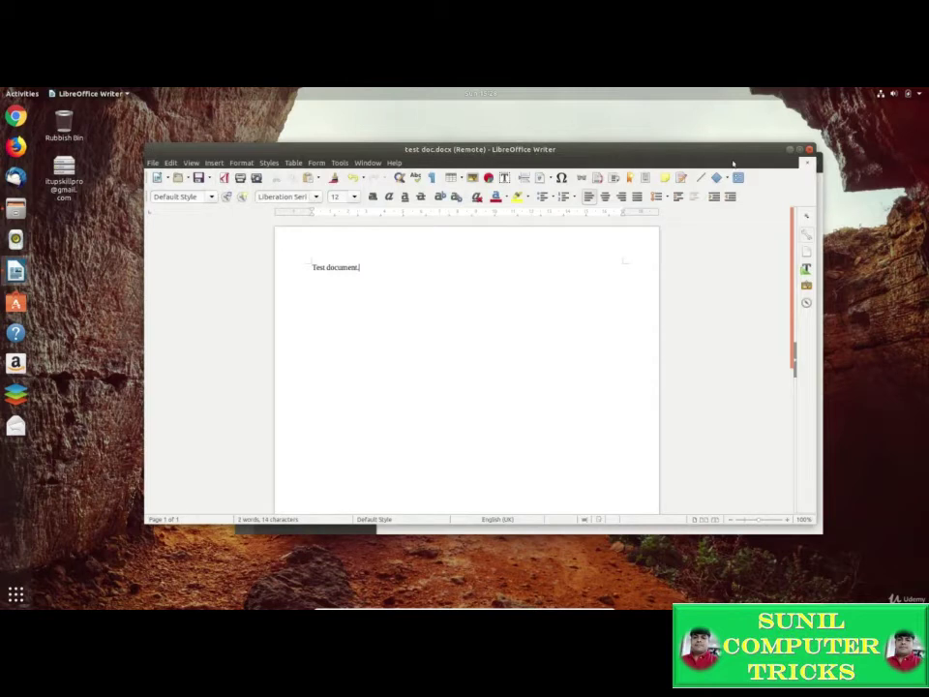
click(811, 151)
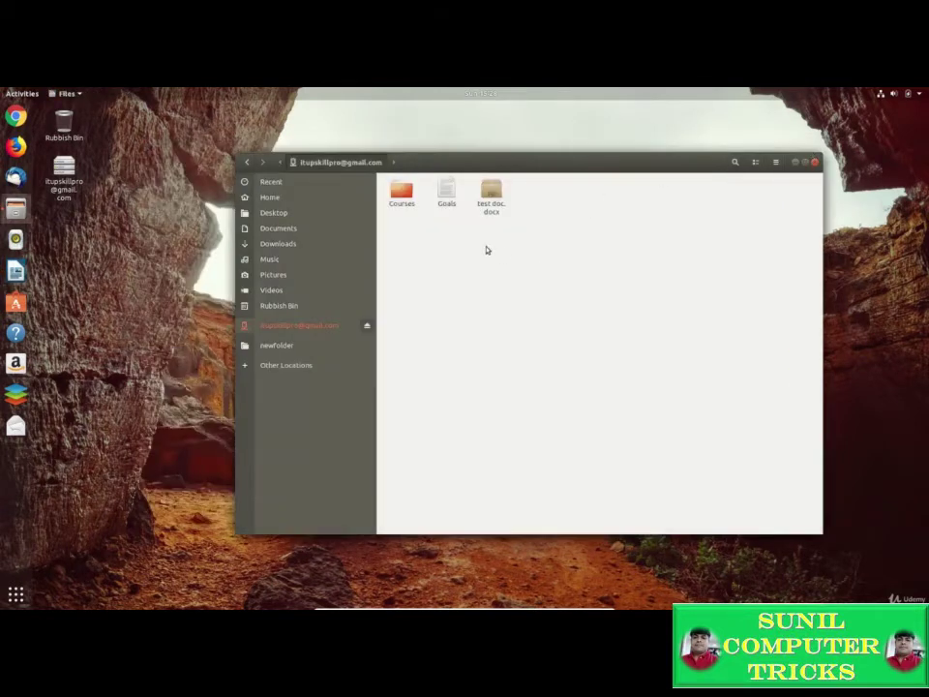
Make LibreOffice Writer the default app for test doc.docx in its Properties, then open the file.
click(494, 204)
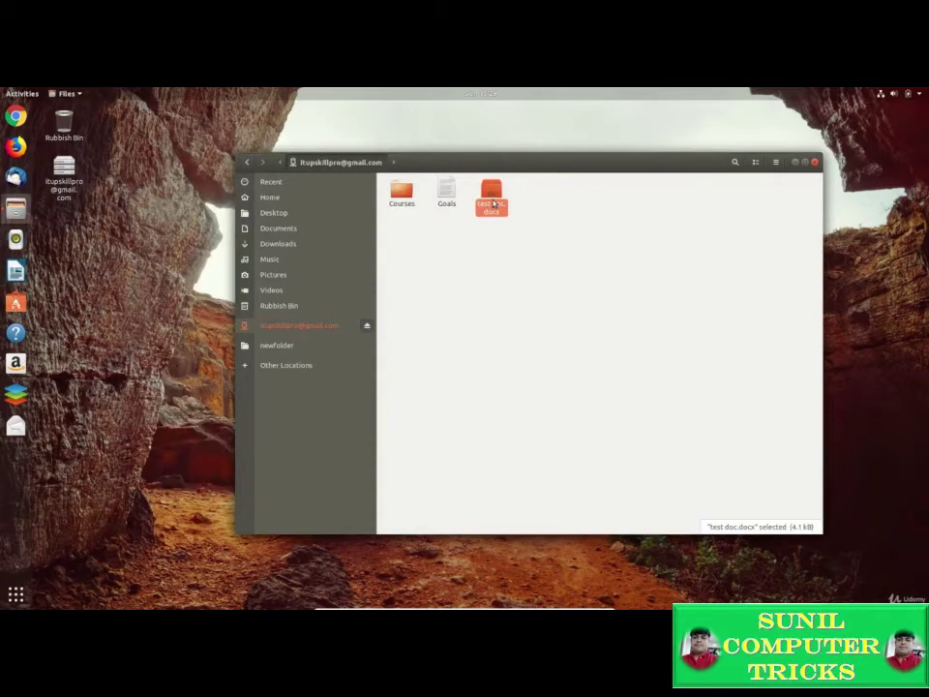
right_click(494, 204)
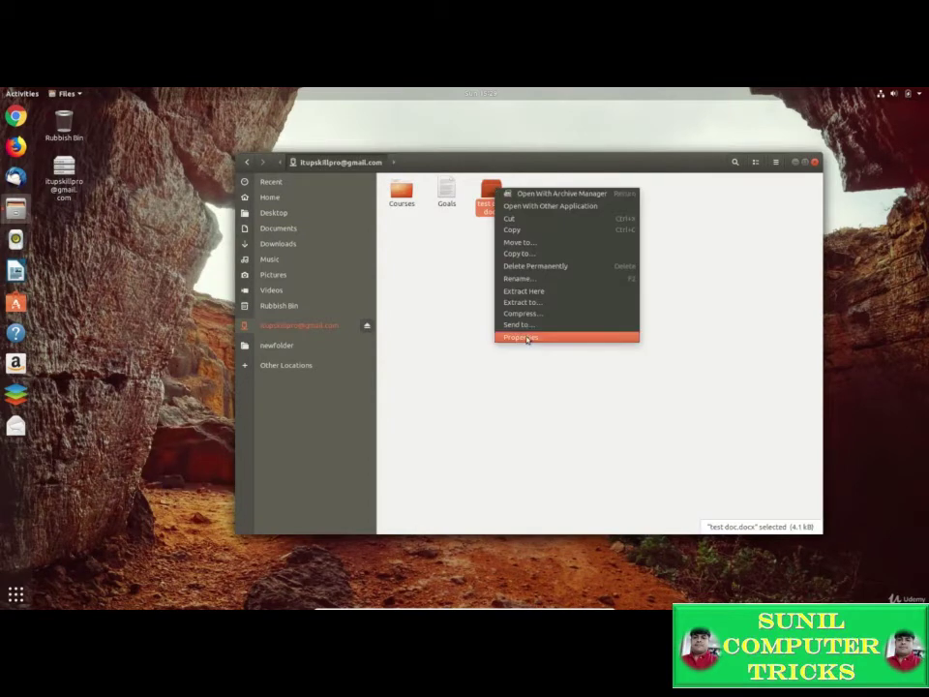
click(527, 338)
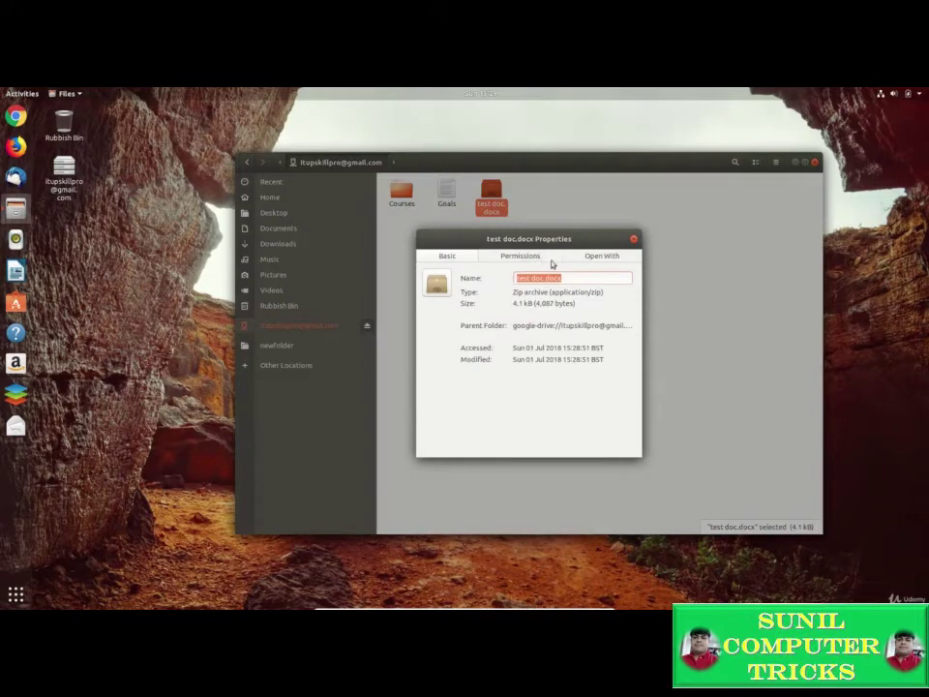
click(585, 256)
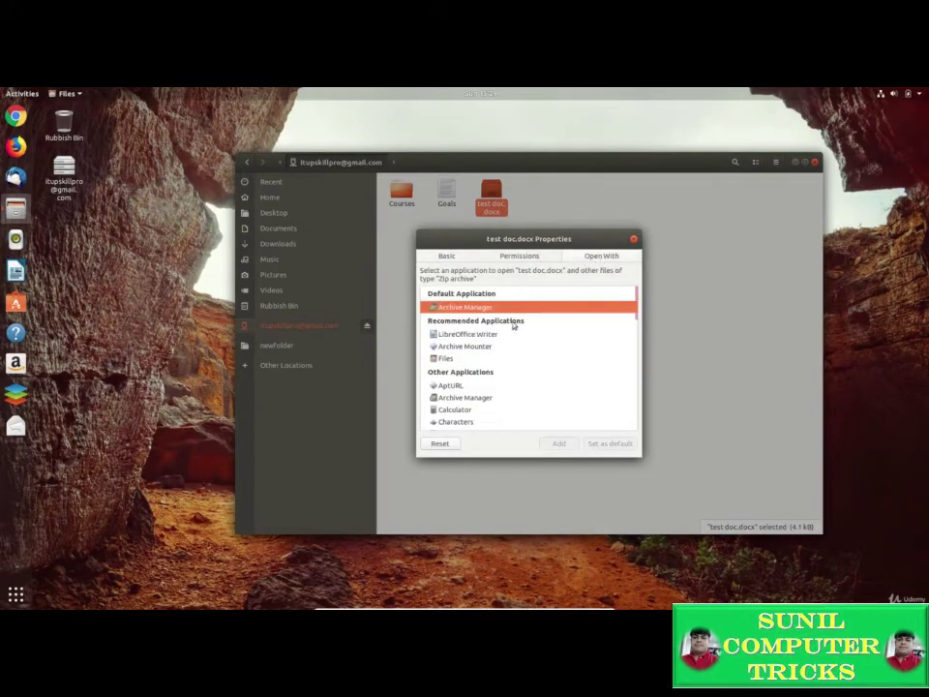
click(502, 334)
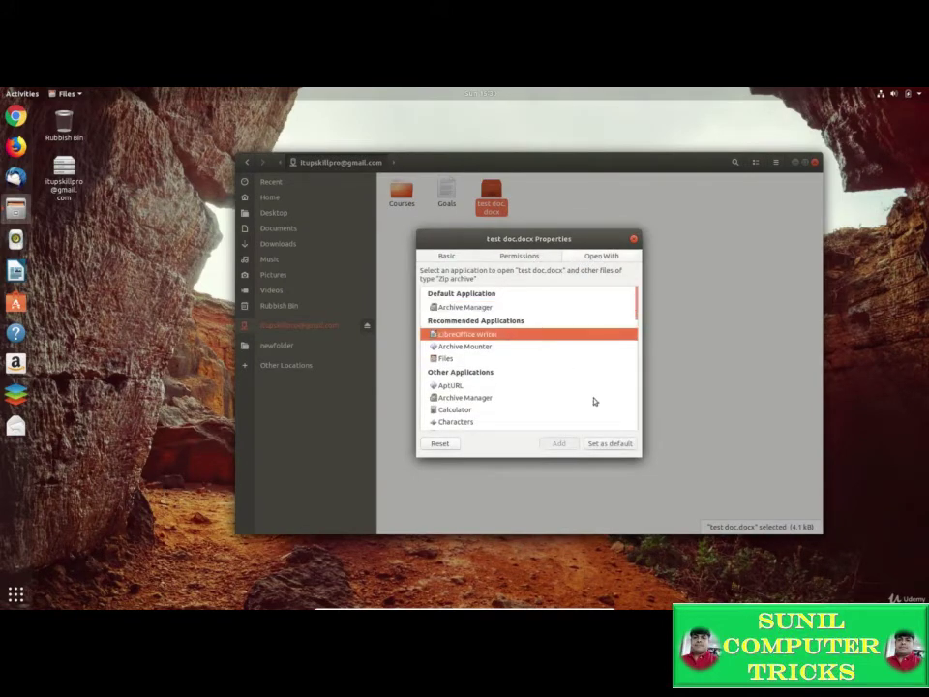
click(610, 444)
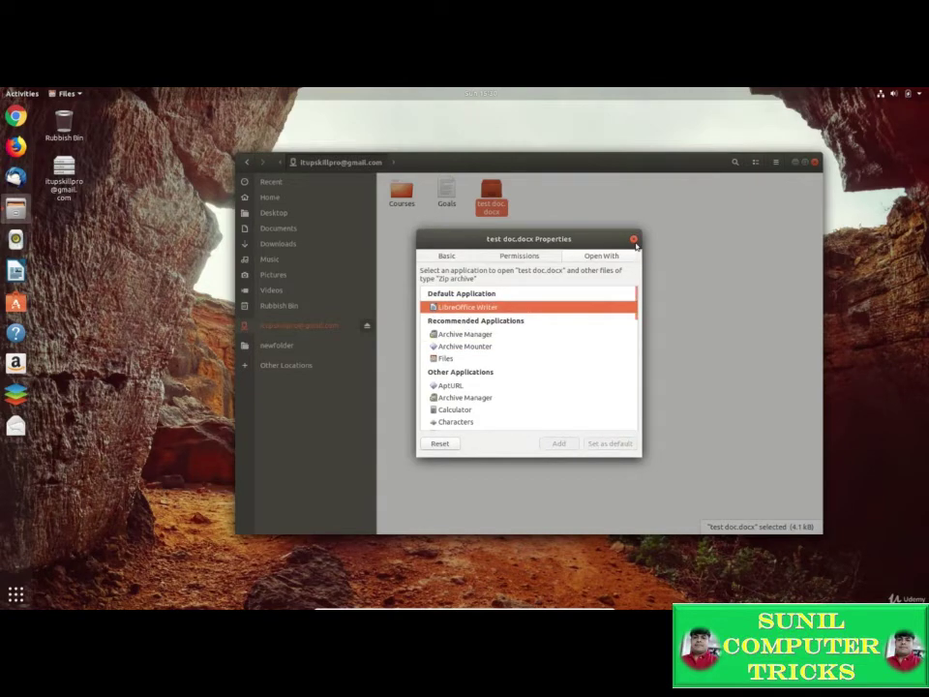
click(634, 239)
double_click(477, 209)
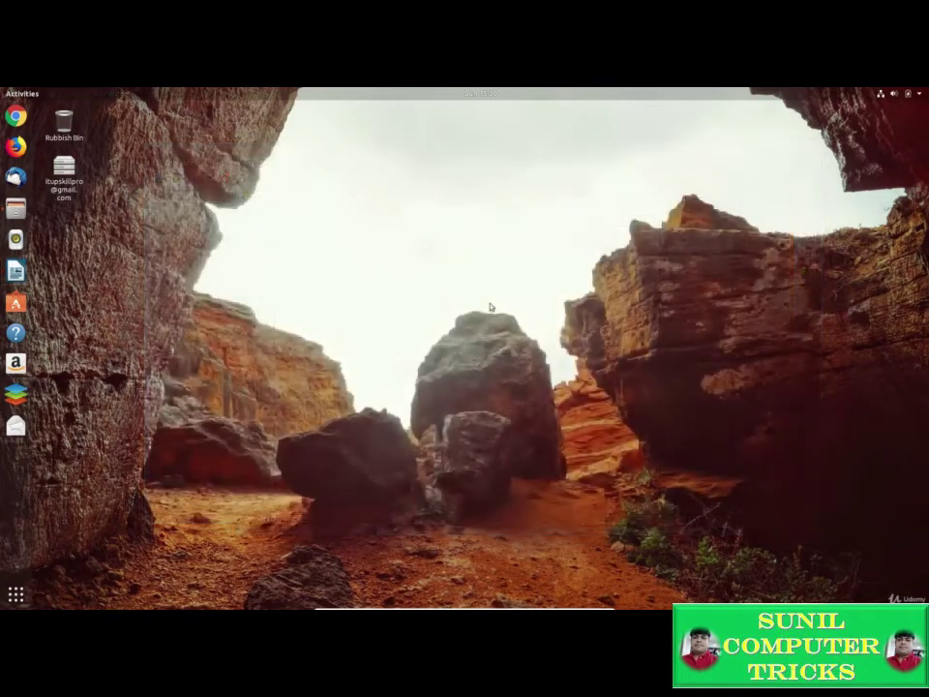
Install Hiri from Ubuntu Software, authorising with the password, and close the store.
key(super)
text(hirl)
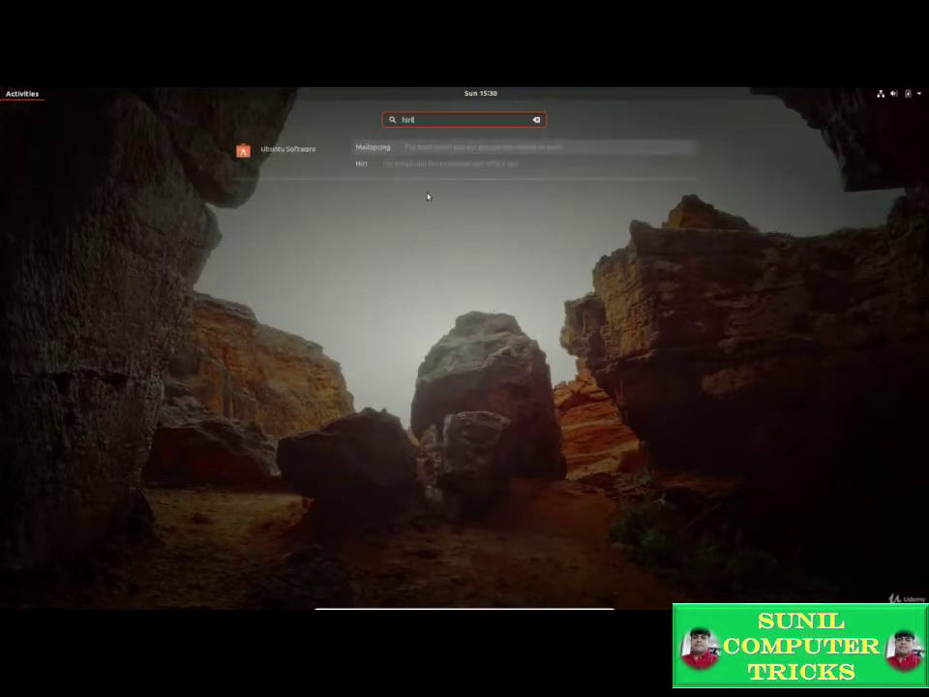
click(394, 165)
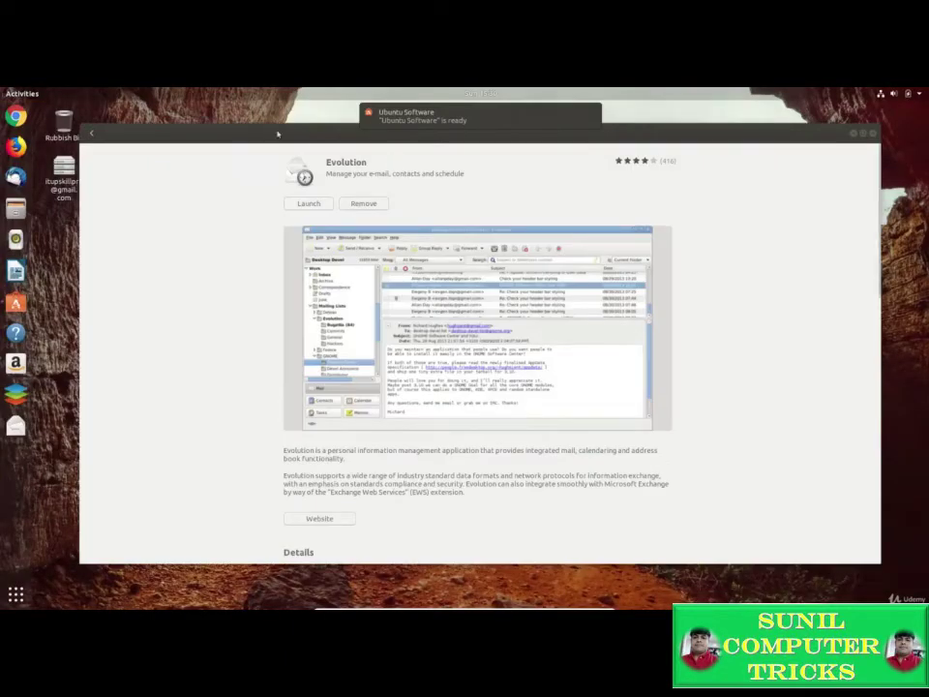
click(93, 134)
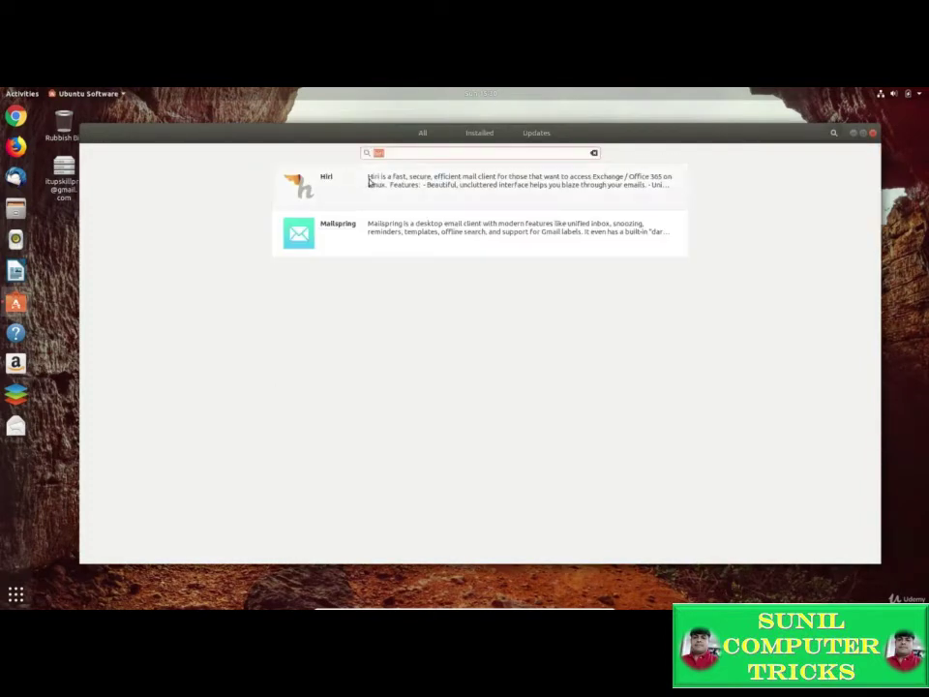
click(368, 182)
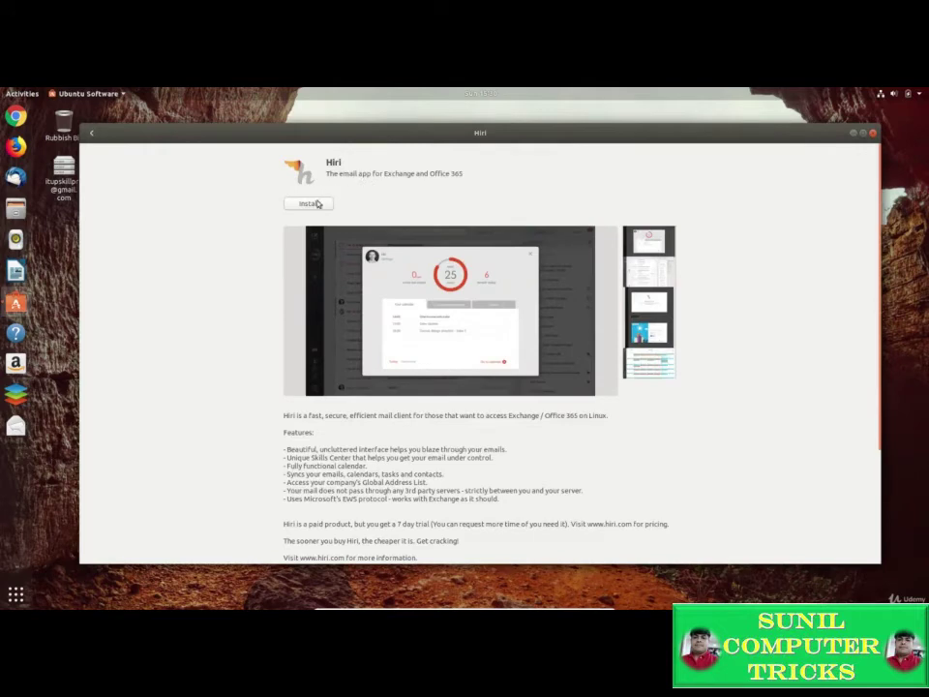
click(317, 203)
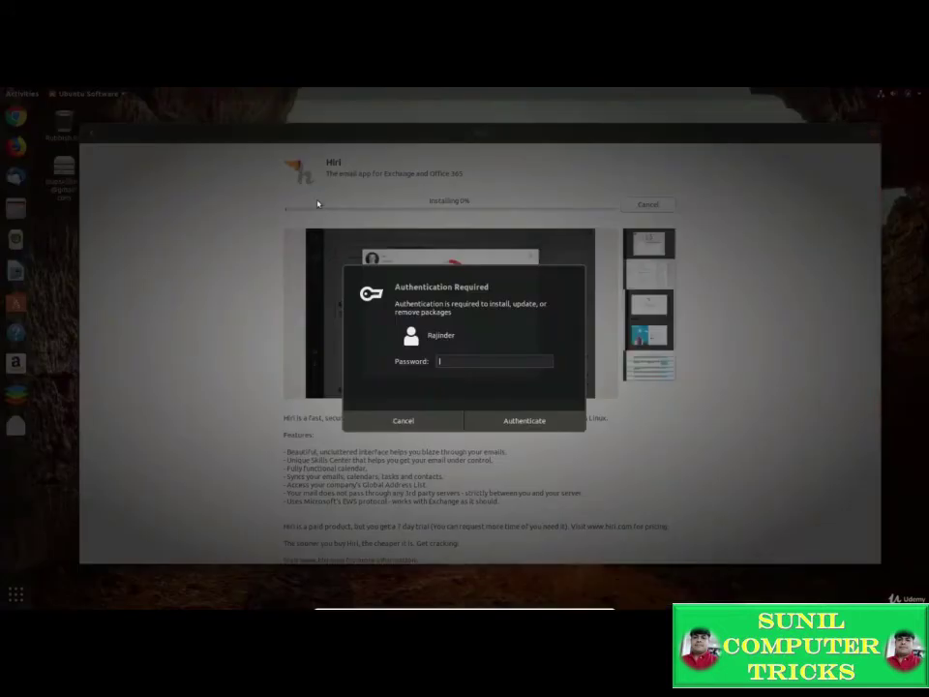
text(*****)
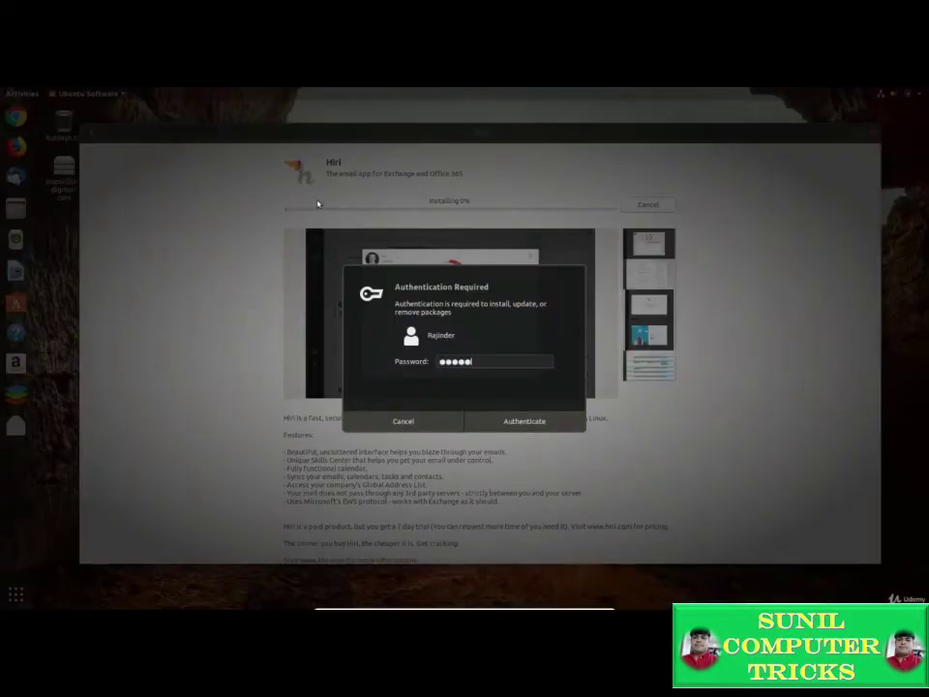
key(Return)
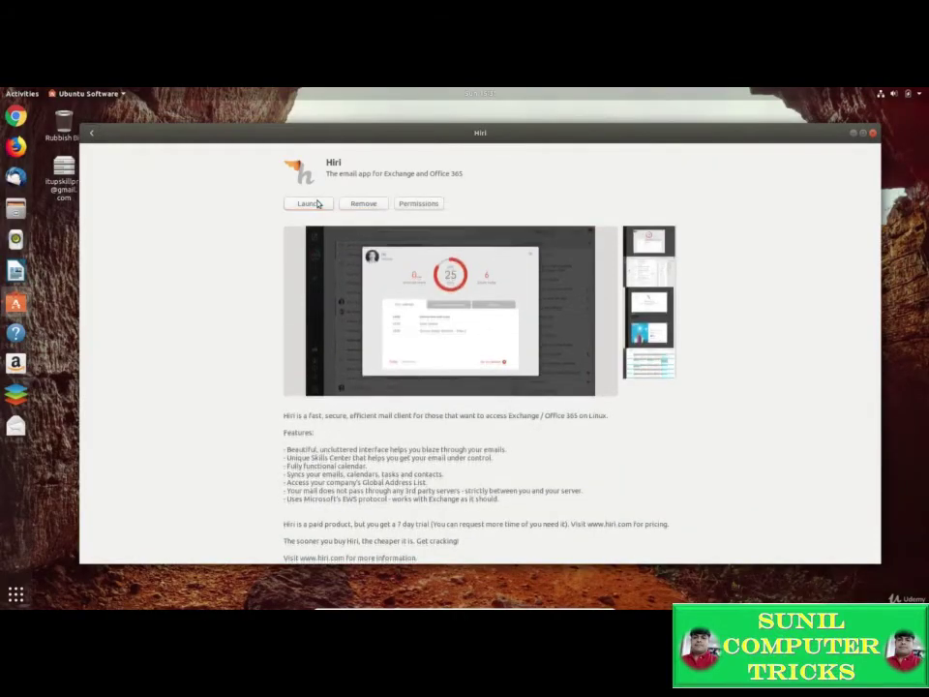
click(871, 136)
Add Hiri to the dock favourites from a 'hi' search and launch it.
key(super)
text(hi)
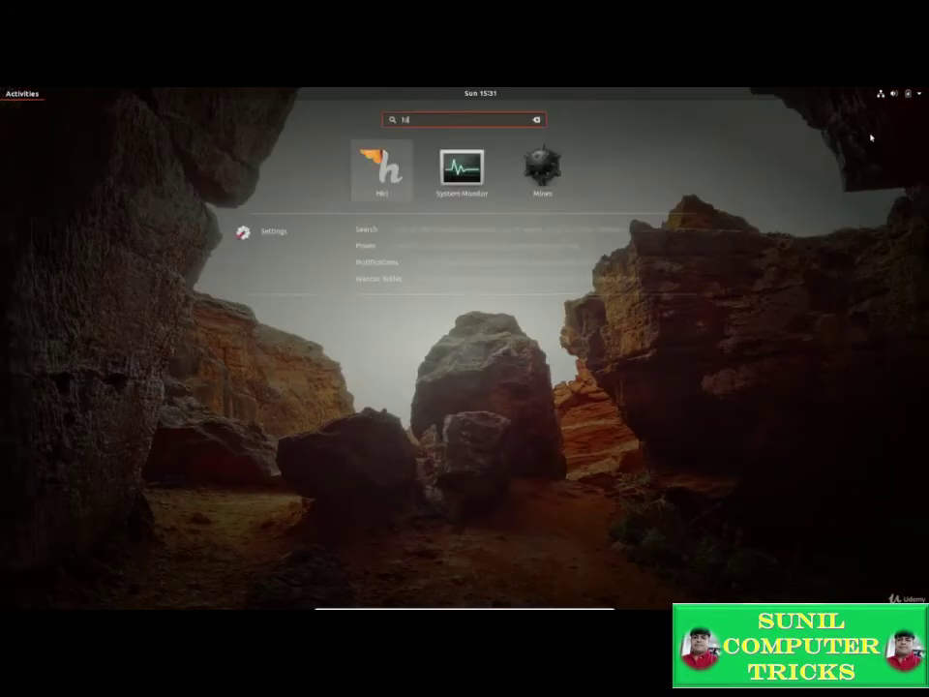
right_click(384, 165)
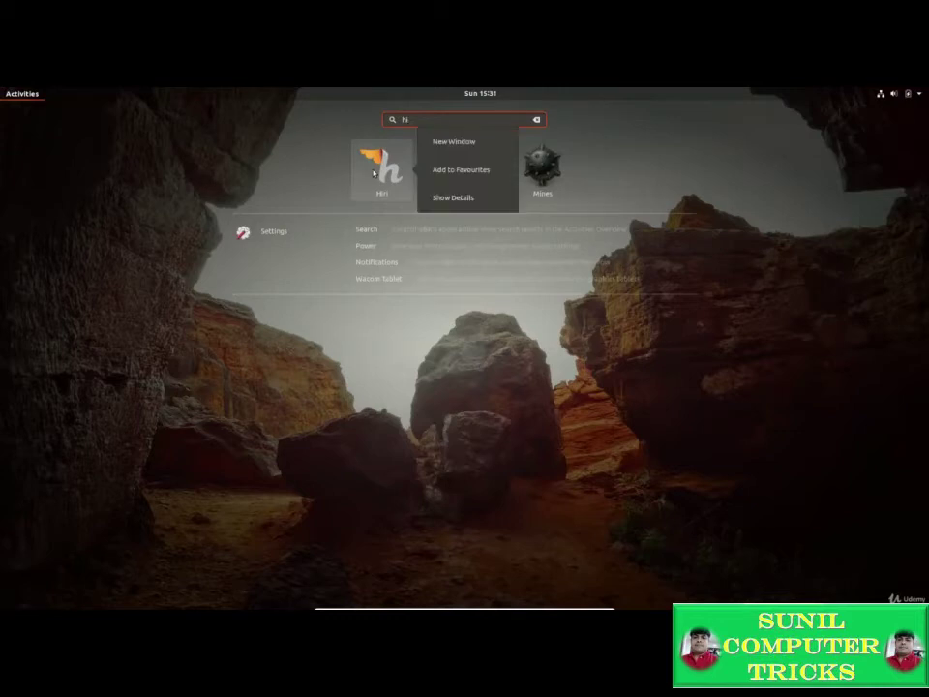
click(450, 170)
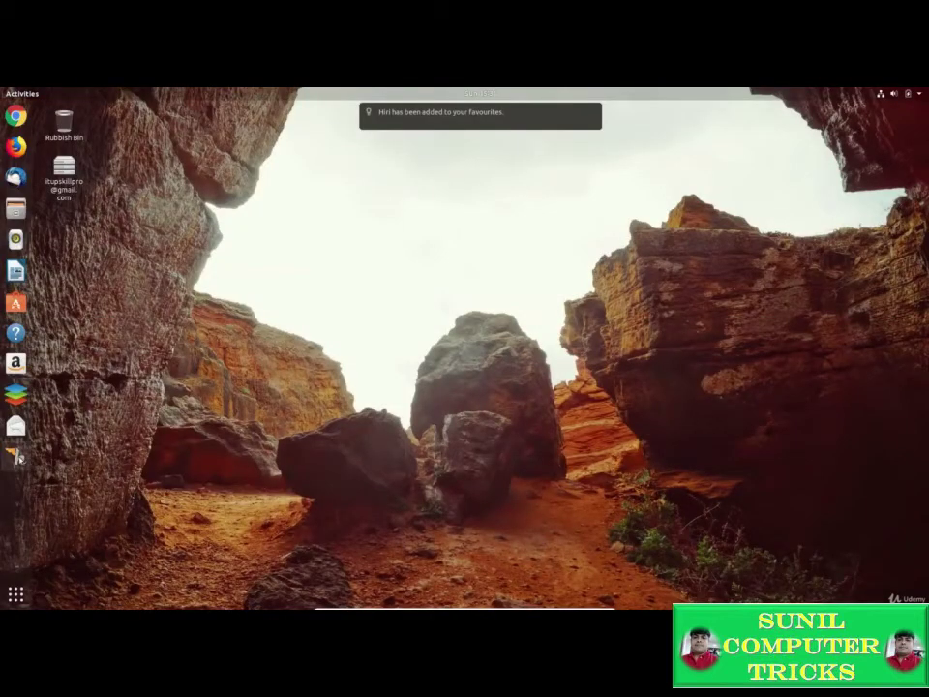
click(17, 457)
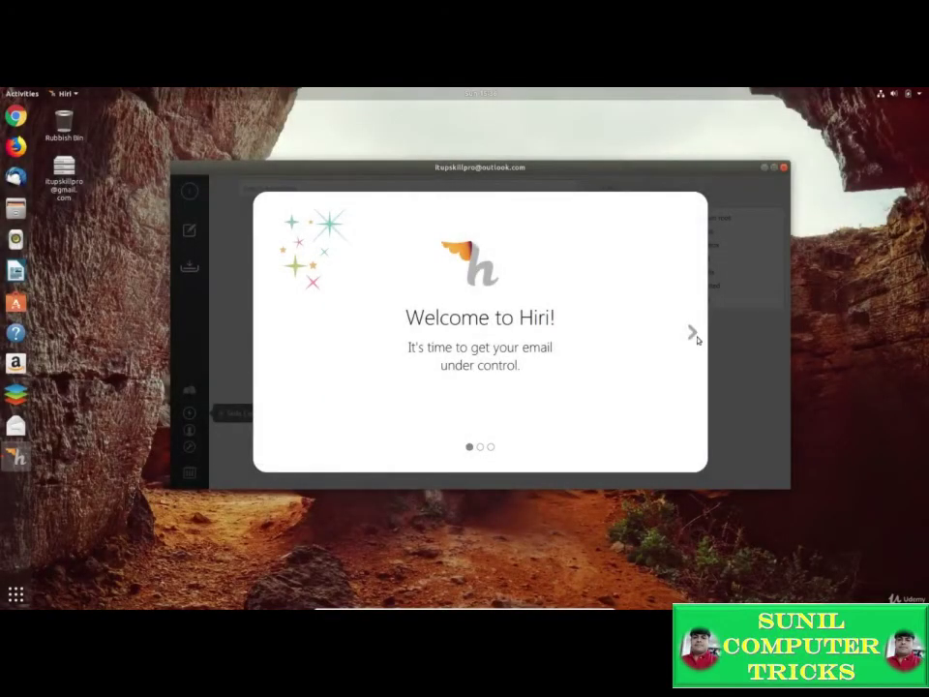
Finish Hiri's welcome tour and maximise the window.
click(693, 333)
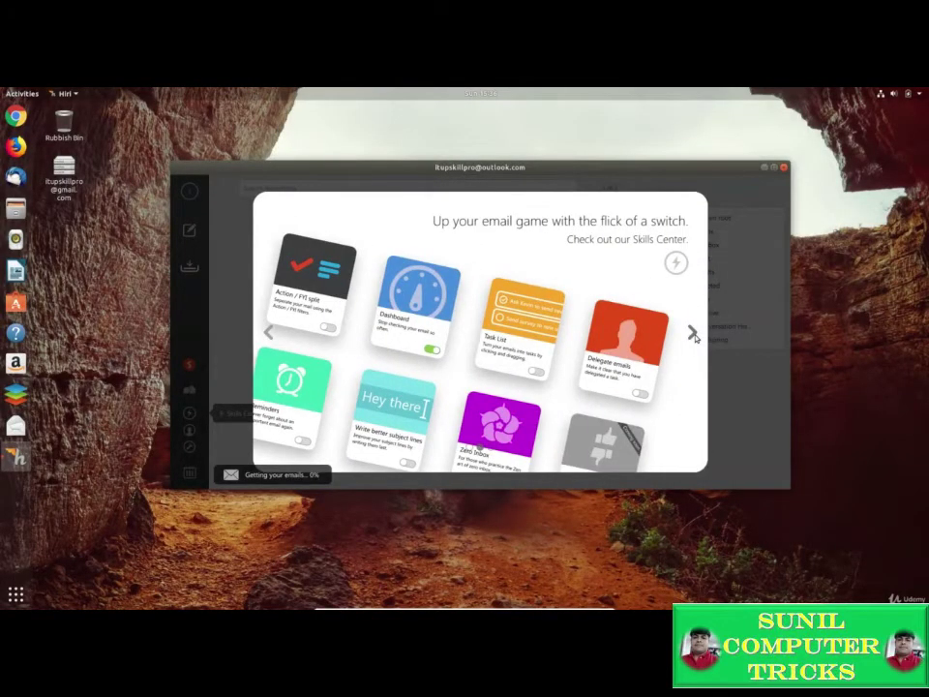
click(693, 334)
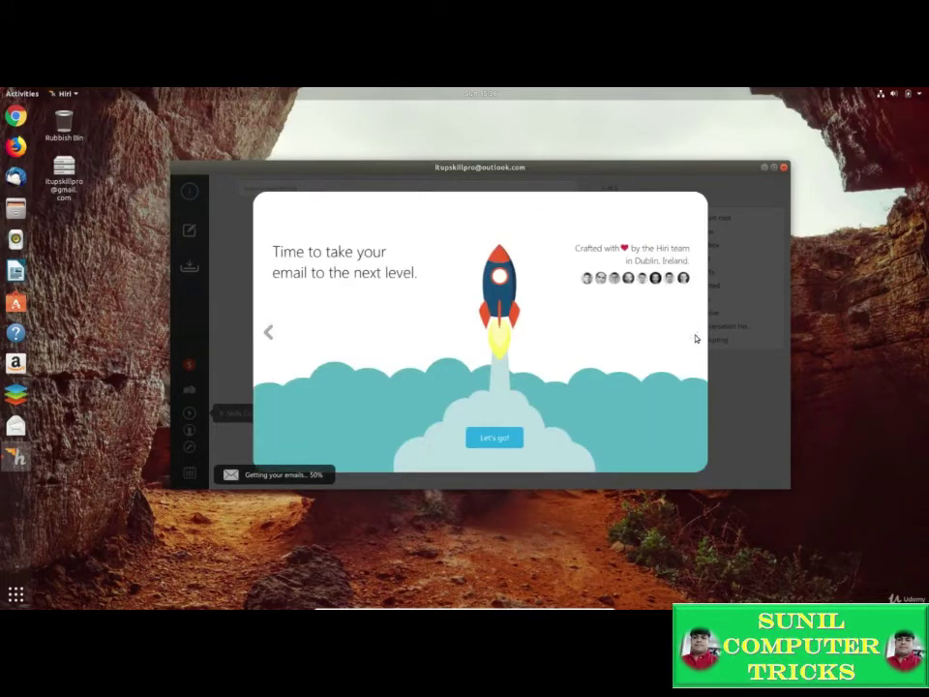
click(495, 437)
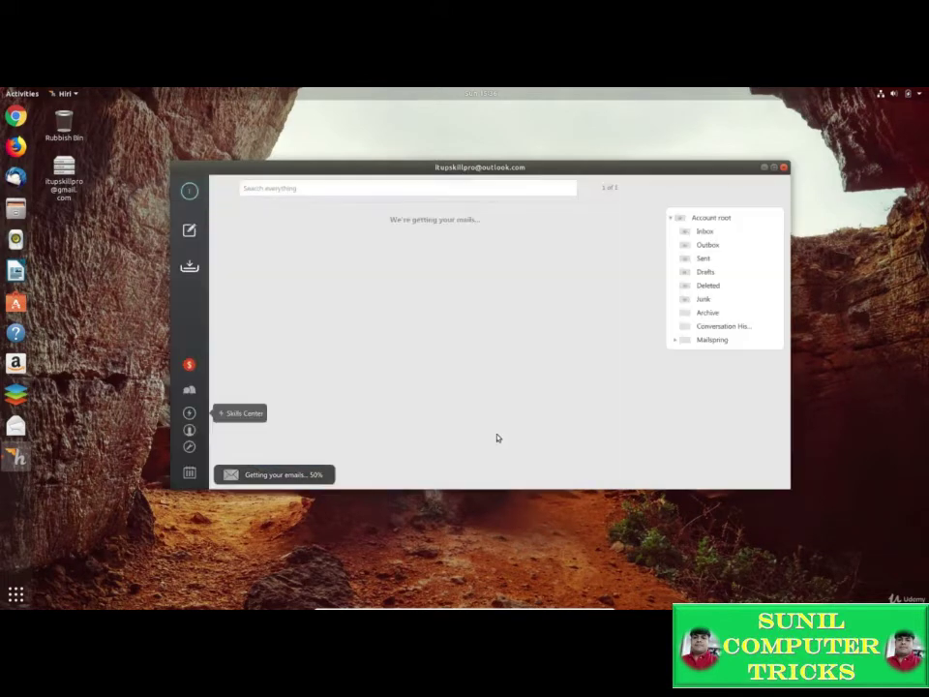
click(774, 169)
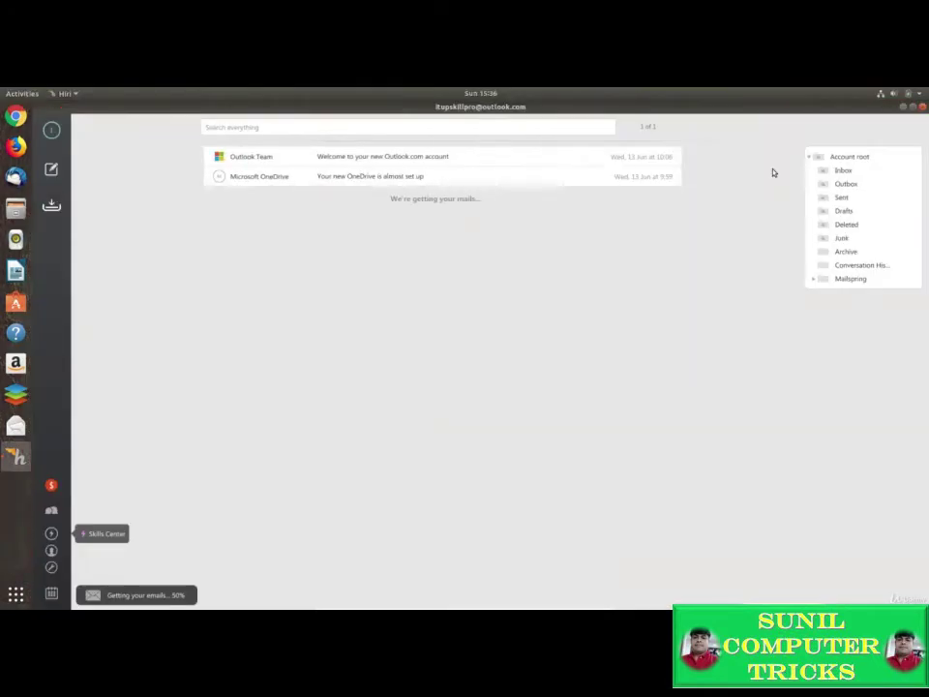
Read the 'Welcome to your new Outlook.com account' email, then open the Skills Center.
click(490, 163)
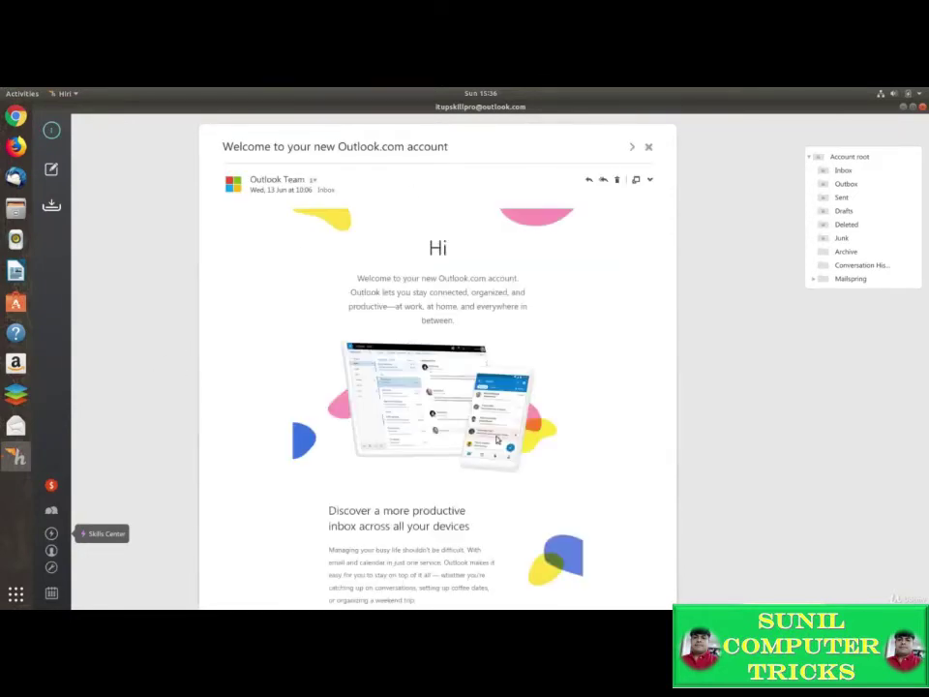
scroll(497, 440, down, 1)
scroll(497, 439, down, 1)
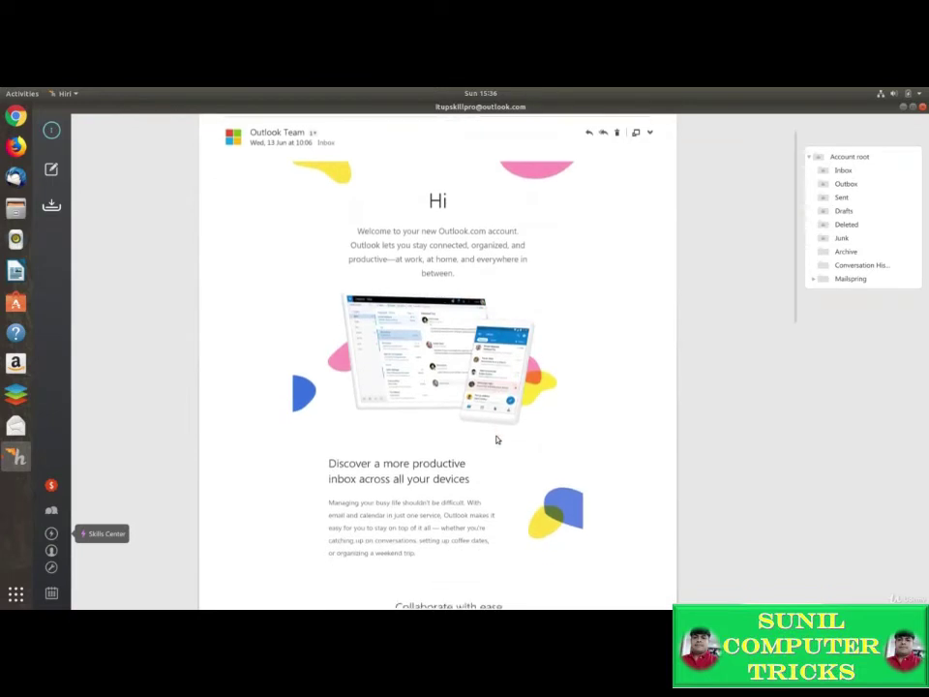
scroll(497, 440, up, 2)
click(52, 533)
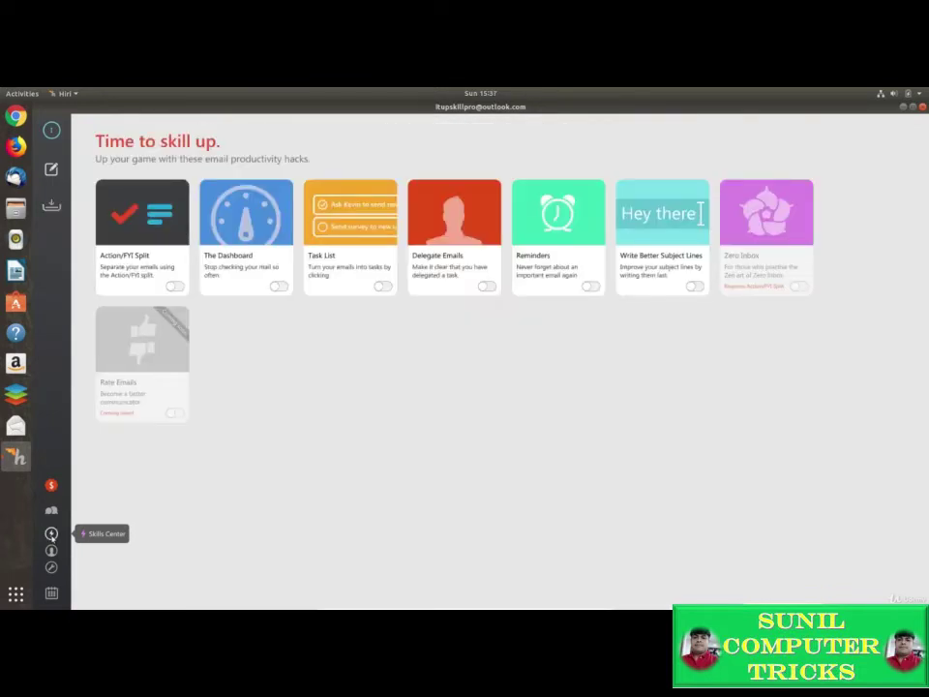
Turn on the Task List skill, add 'new task' to My tasks, and view the calendar month.
click(382, 286)
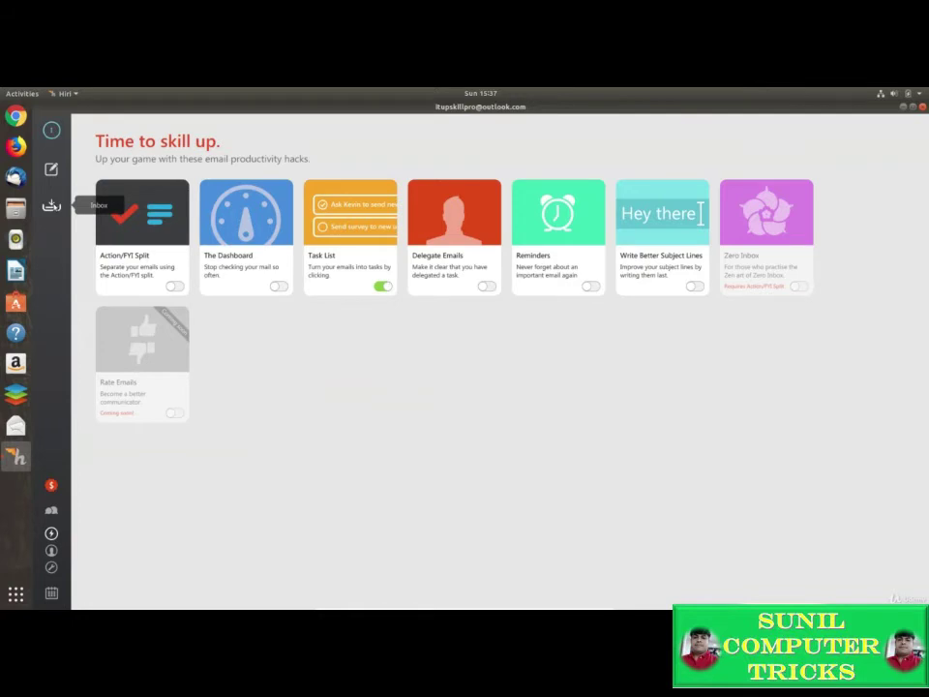
click(51, 205)
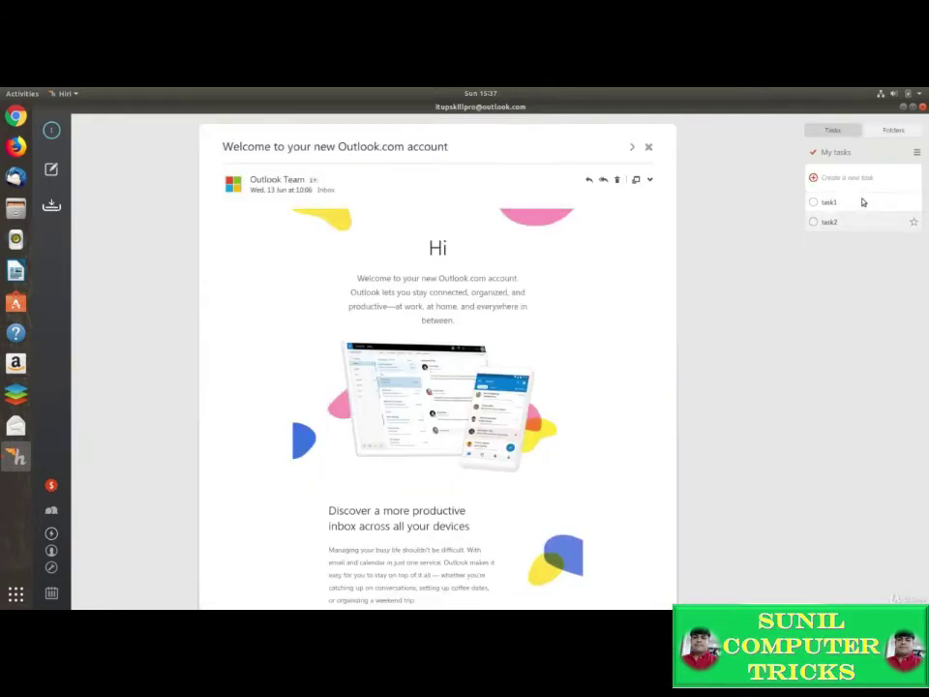
click(815, 182)
text(ne)
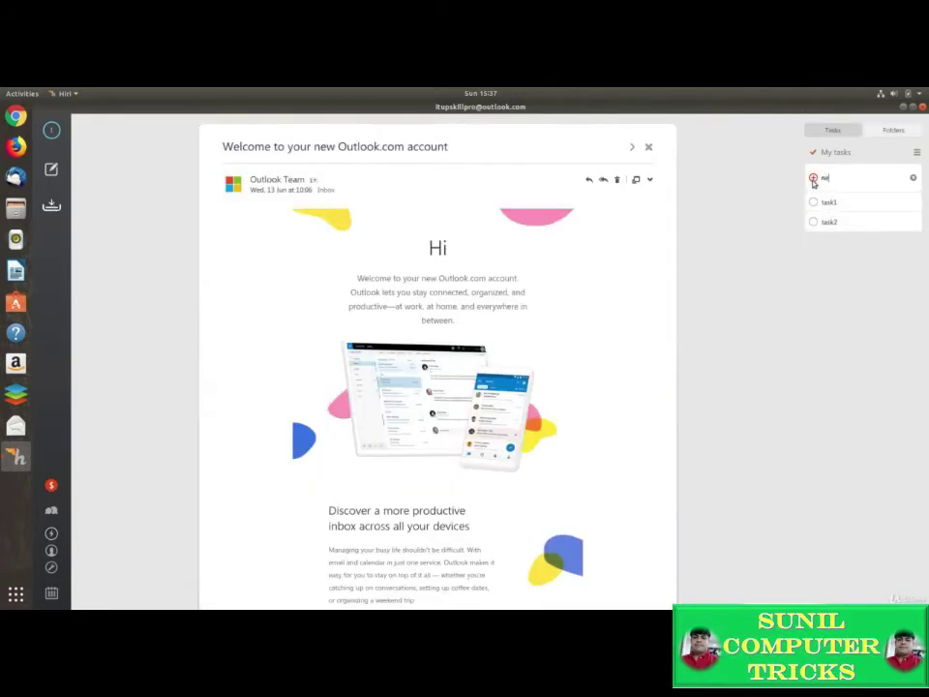
text(w task)
key(Return)
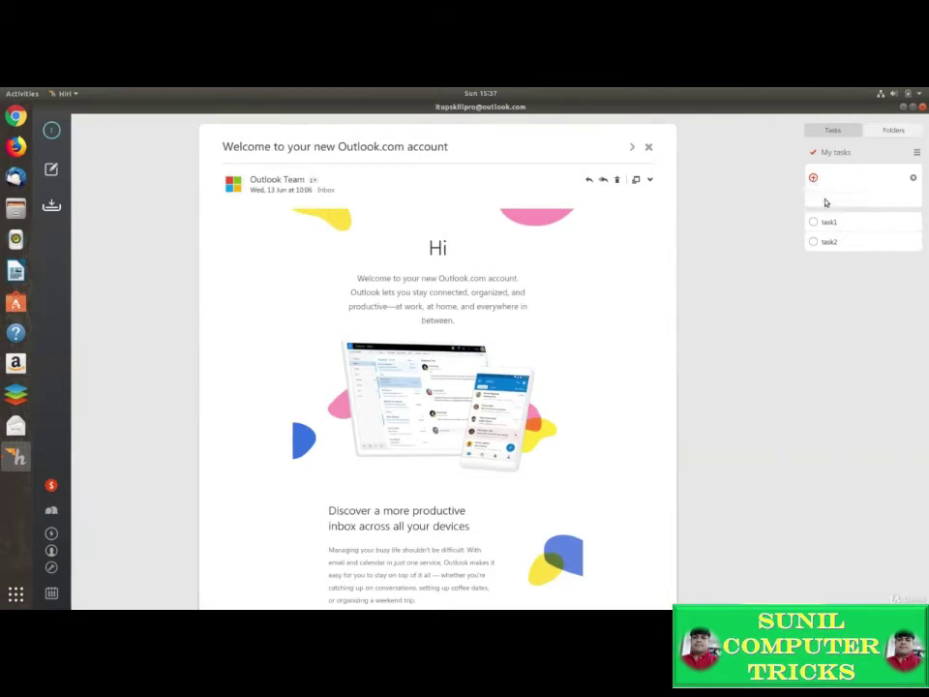
click(825, 203)
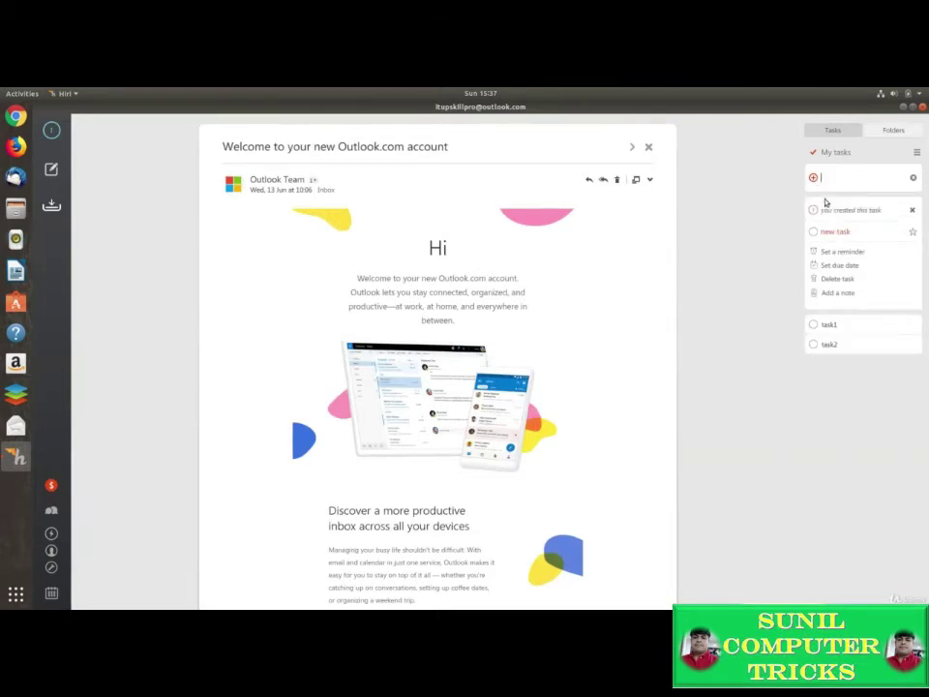
click(41, 597)
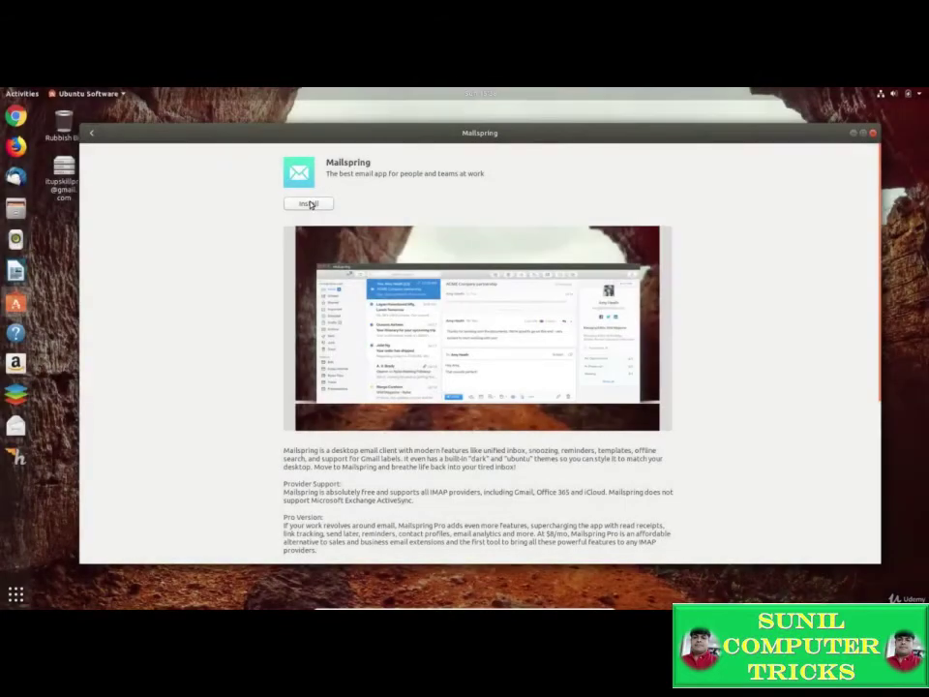
Install Mailspring with the password and browse its Gmail inbox.
click(309, 205)
text(*****)
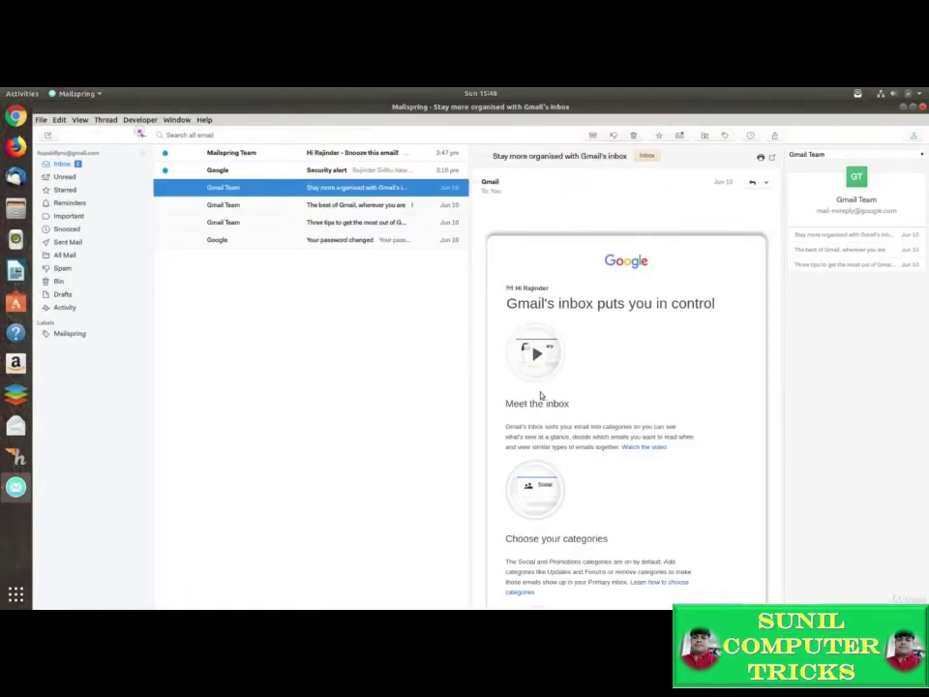
scroll(612, 379, down, 5)
scroll(612, 380, down, 2)
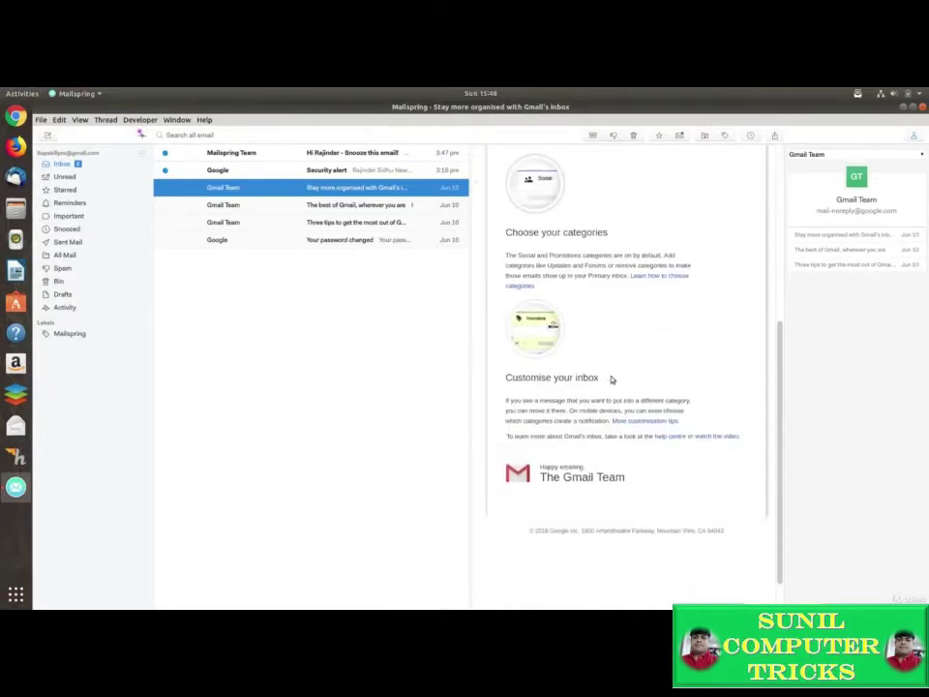
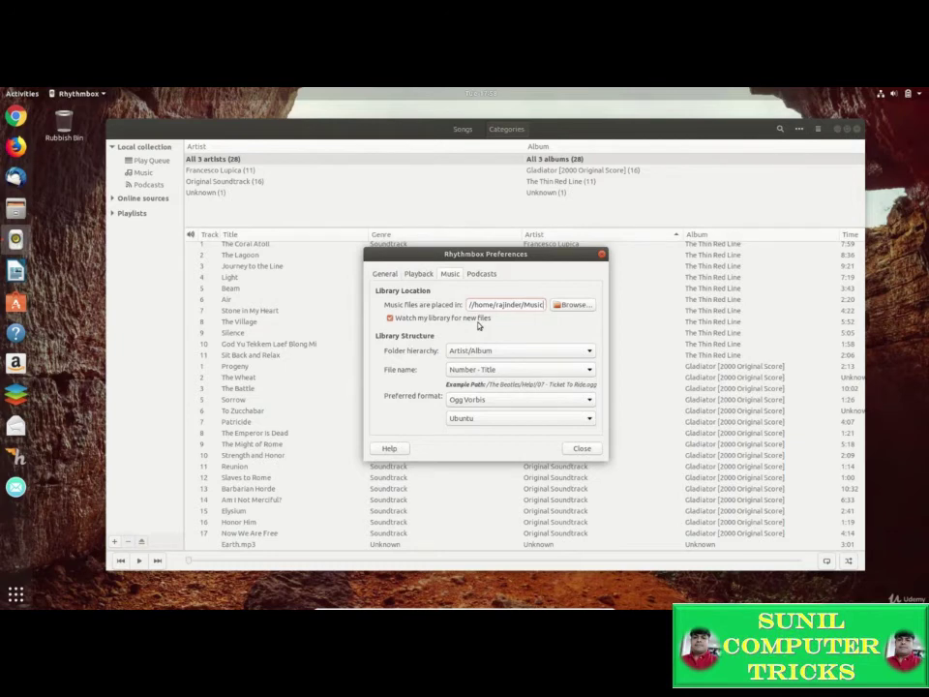
Close Preferences and review Journey to the Line's Sorting, Details and Album Art properties.
click(583, 450)
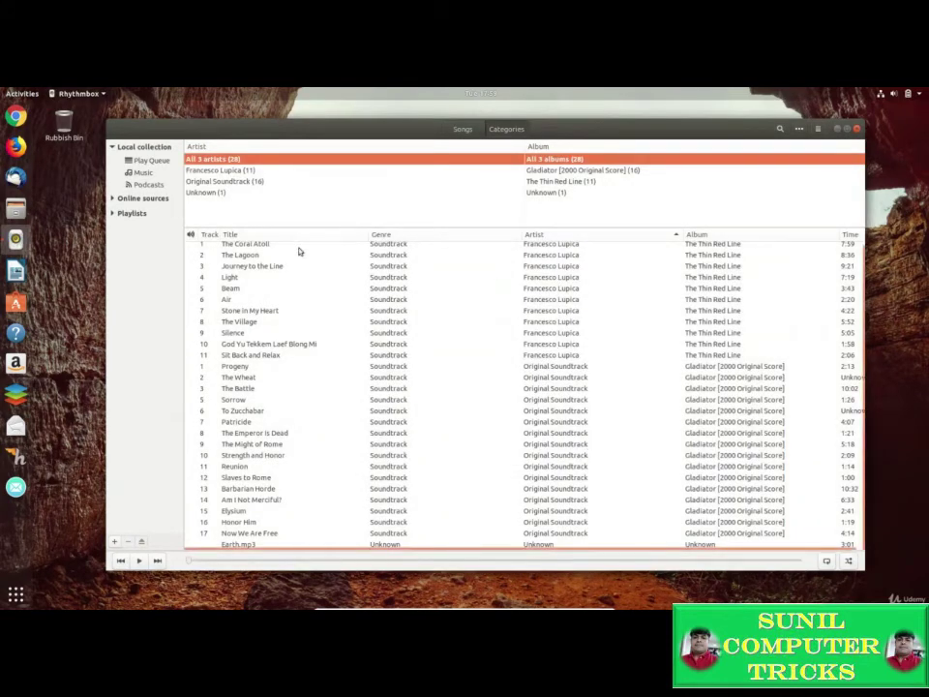
scroll(268, 269, down, 1)
click(268, 269)
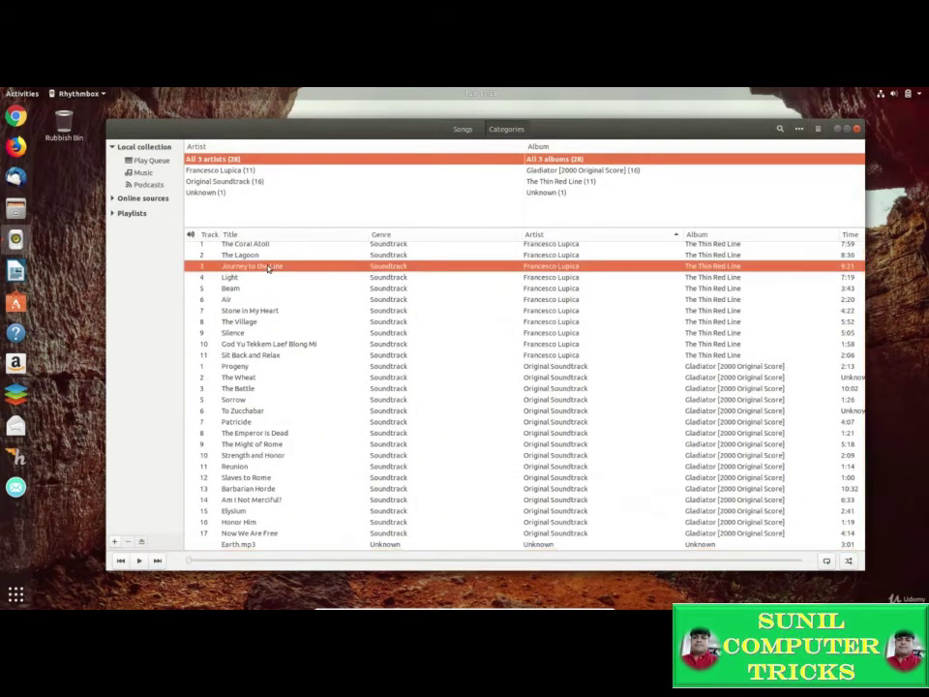
right_click(268, 270)
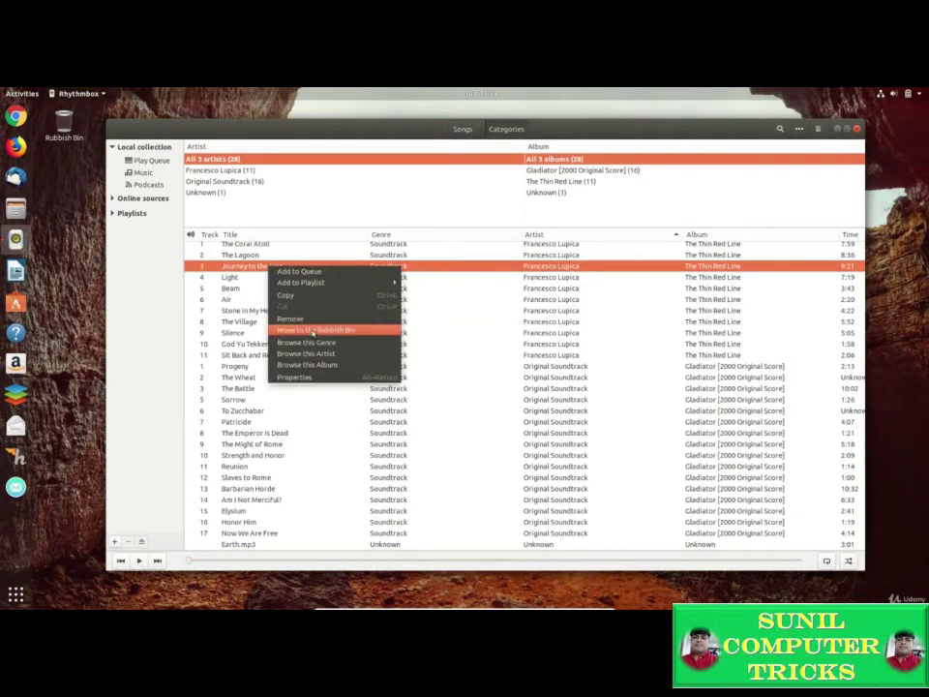
click(311, 377)
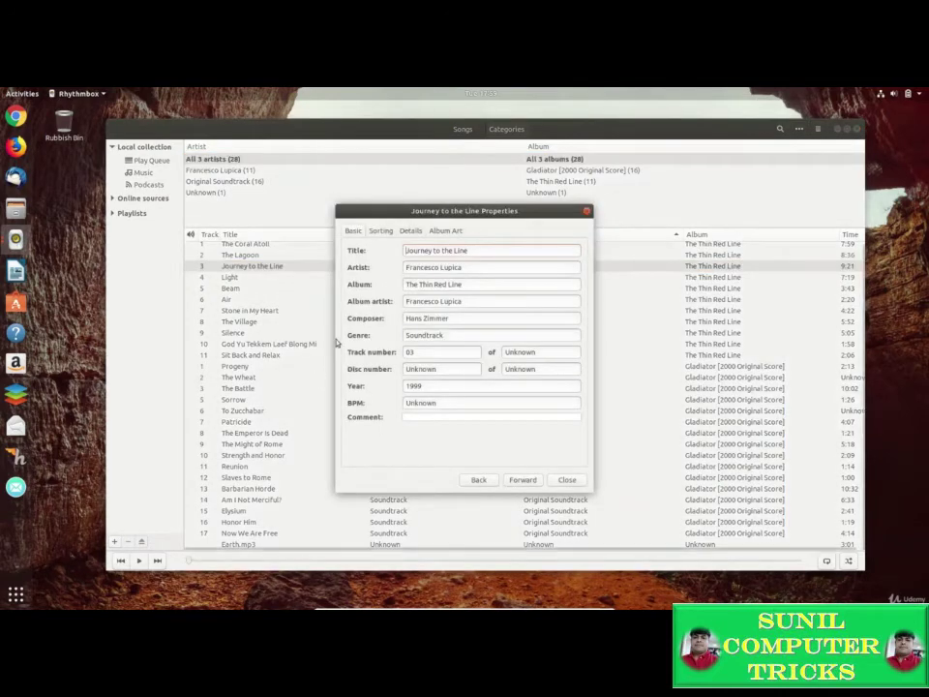
click(382, 231)
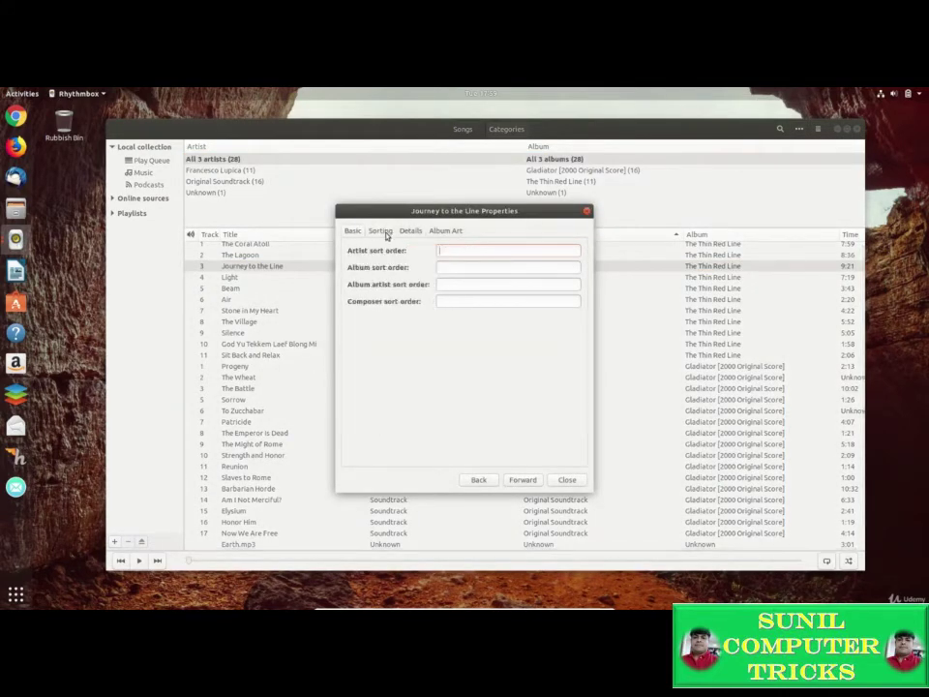
click(412, 234)
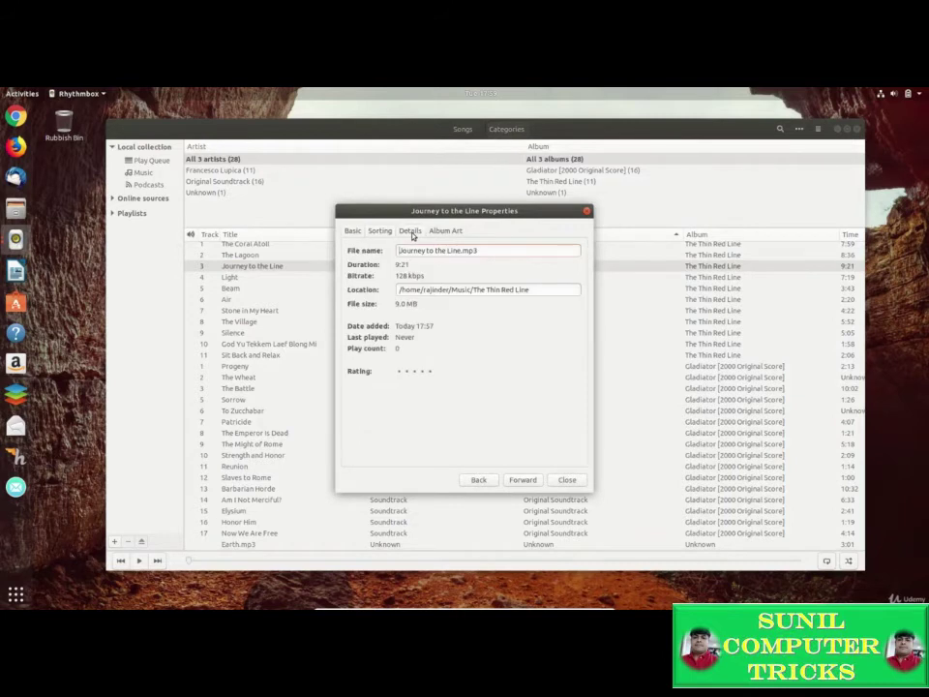
click(443, 232)
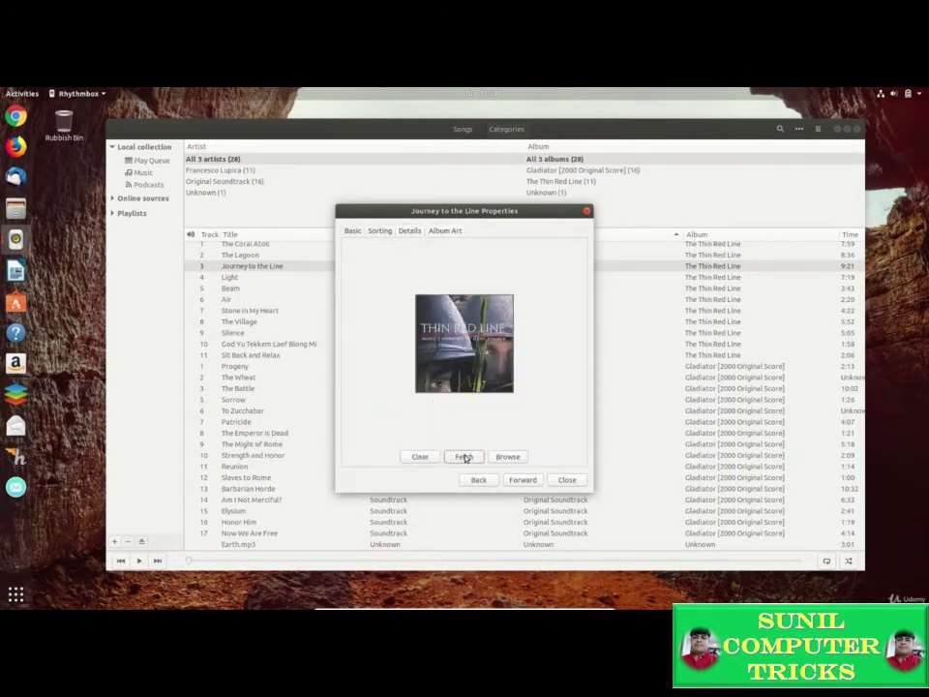
click(568, 480)
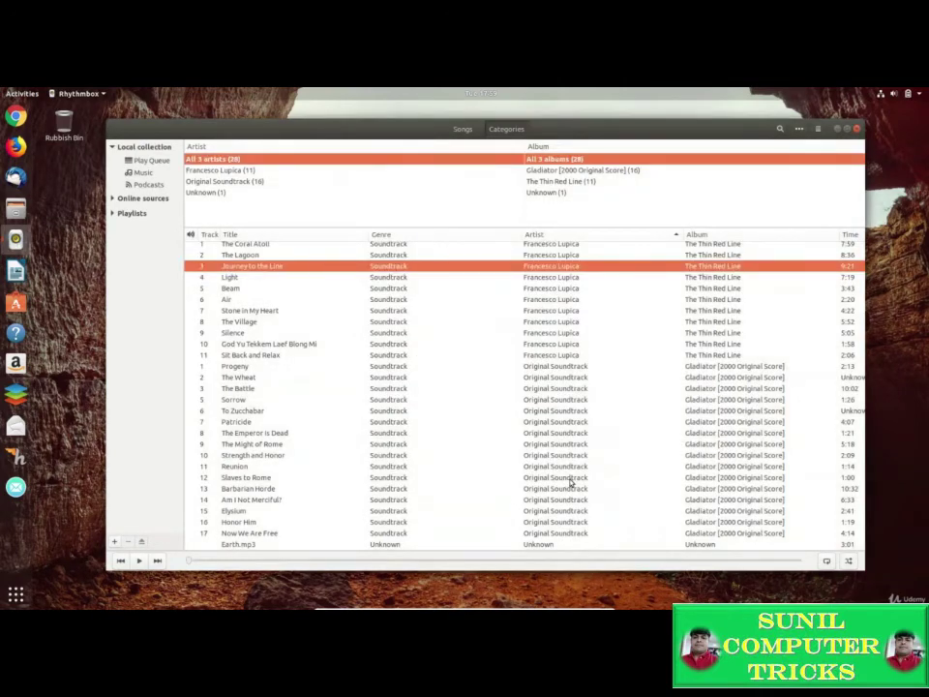
Select the four tracks down to Air and view their shared properties, including Album.
shift+click(254, 299)
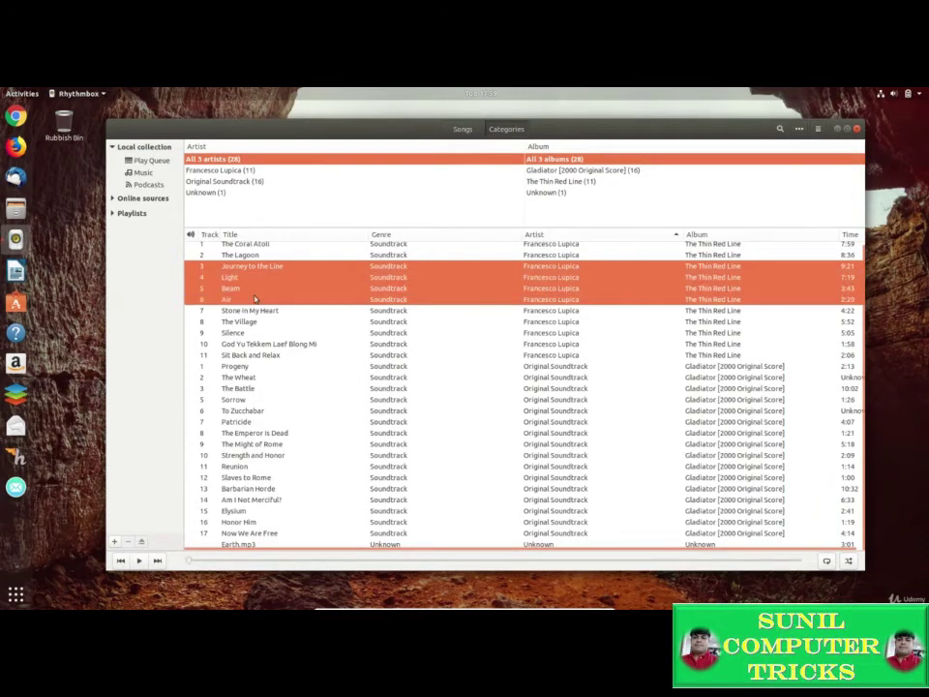
right_click(255, 299)
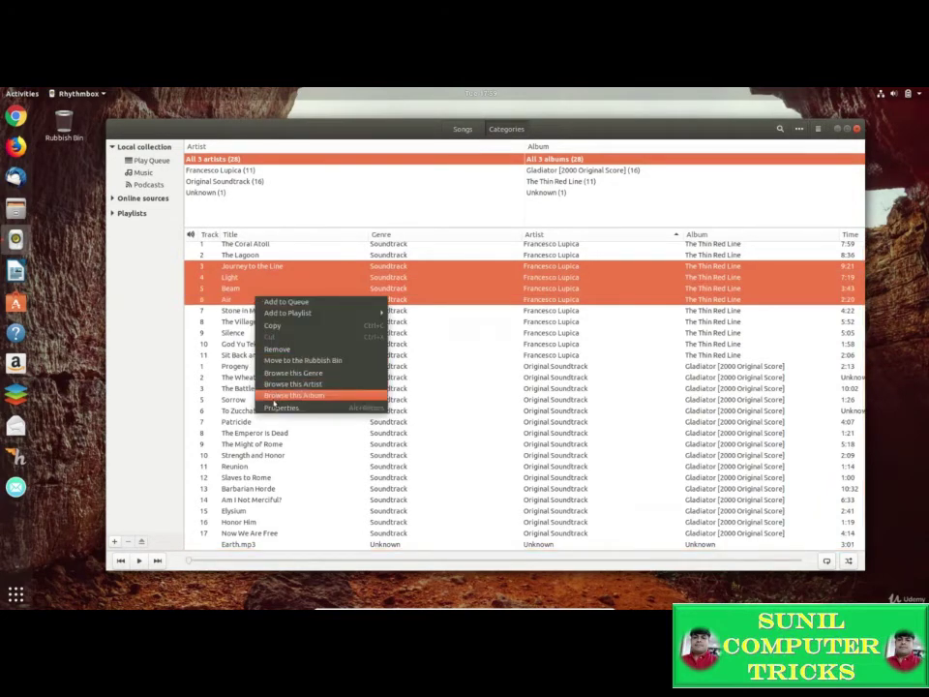
click(281, 407)
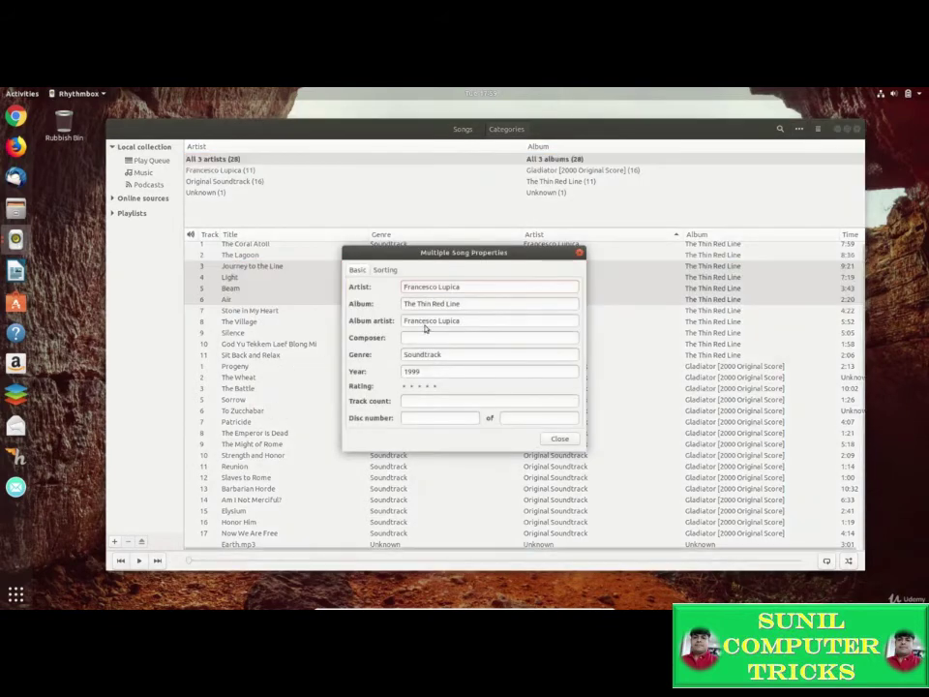
click(485, 304)
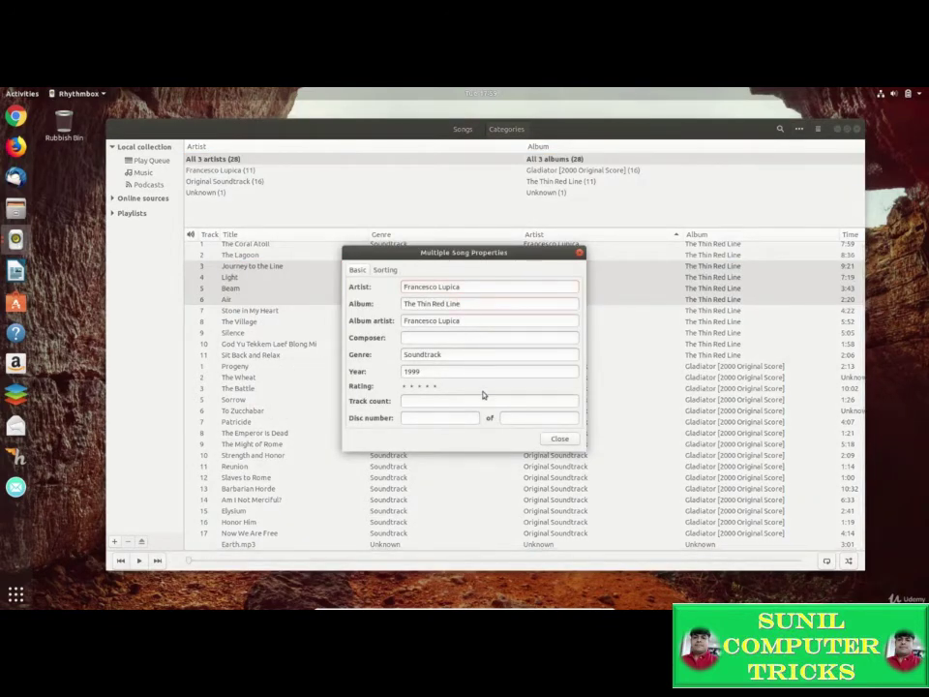
click(570, 438)
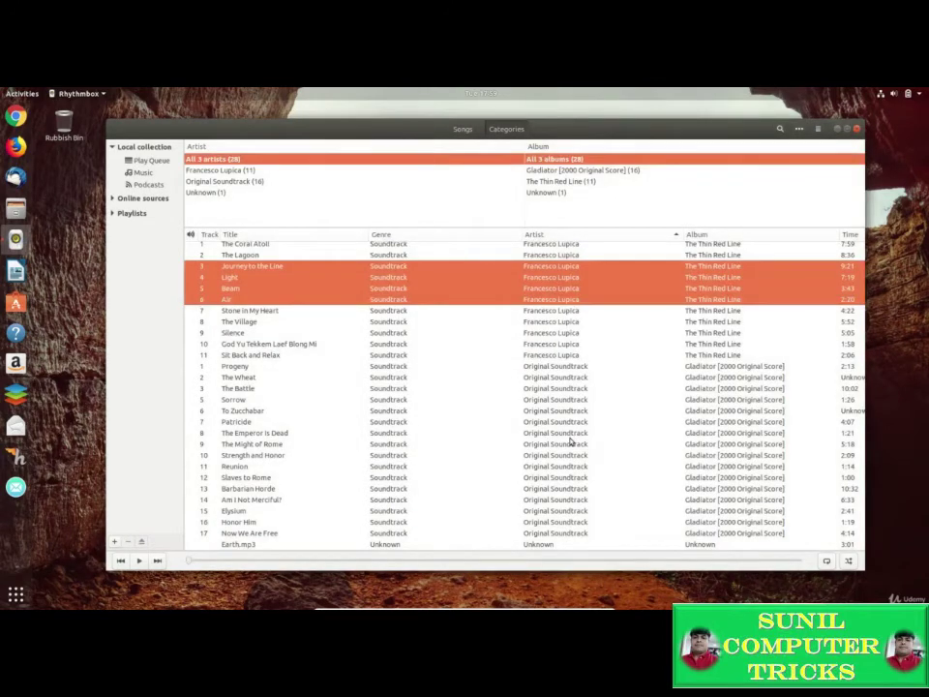
Add Journey to the Line to a new playlist, keeping the default name newplaylist.
click(572, 438)
click(270, 267)
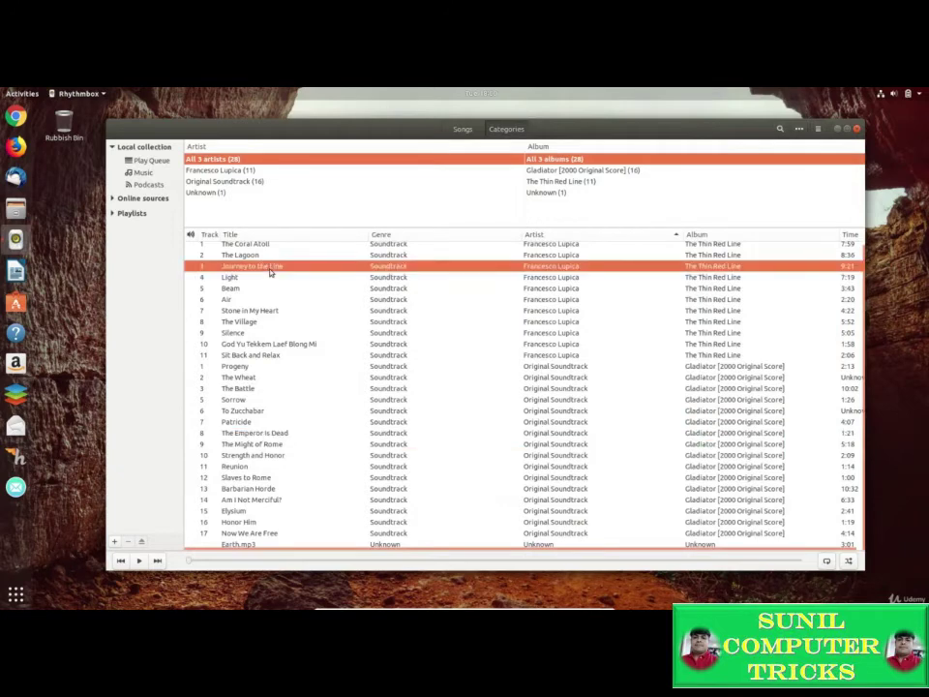
right_click(270, 268)
mouse_move(399, 286)
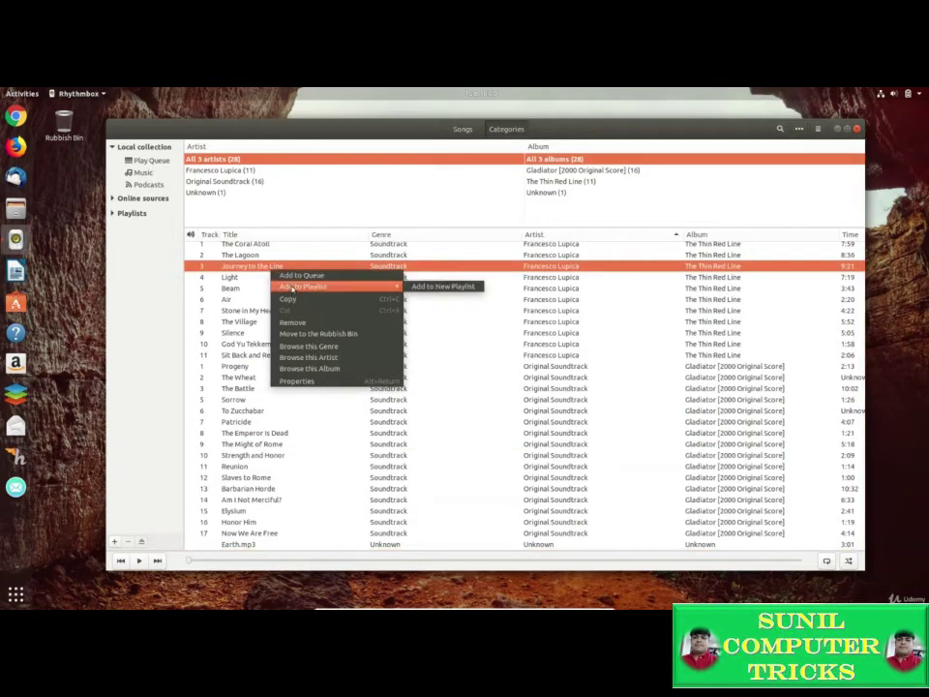
click(430, 287)
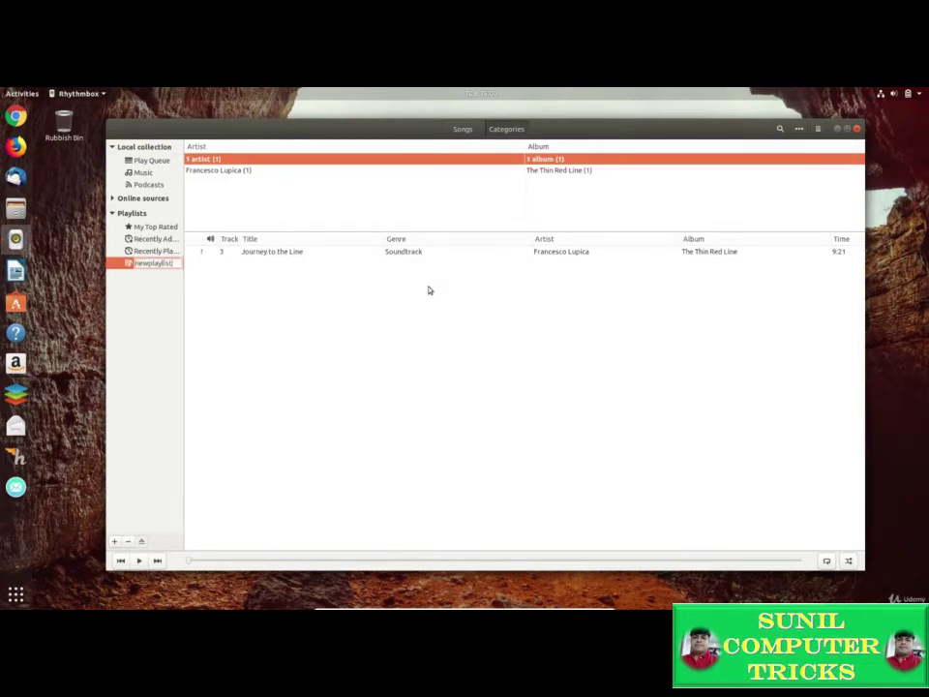
key(Return)
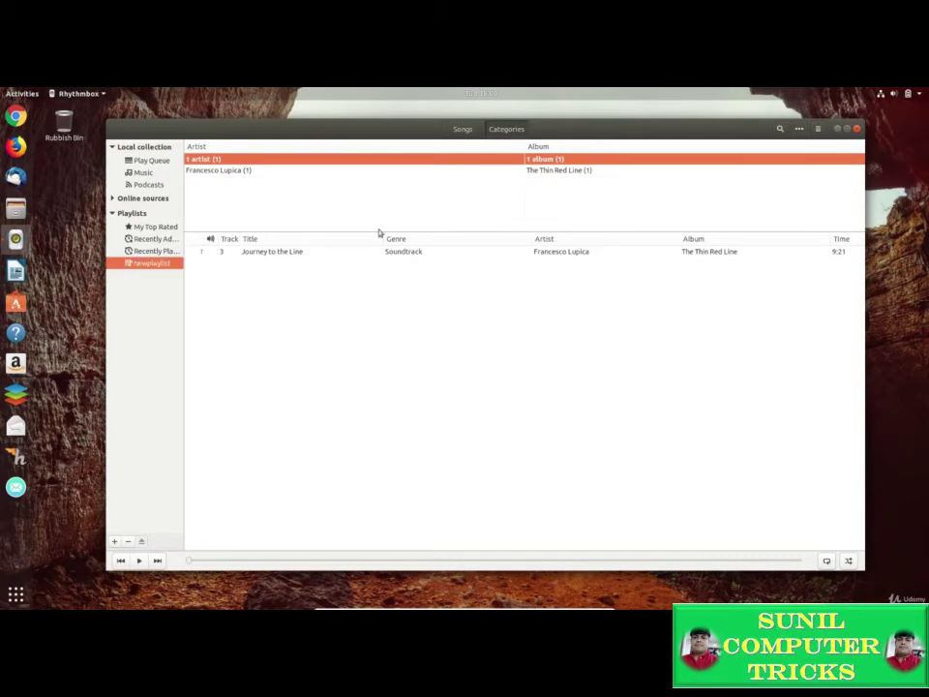
Add Stone in My Heart and Gladiator's Patricide to newplaylist, then show the playlist.
click(148, 174)
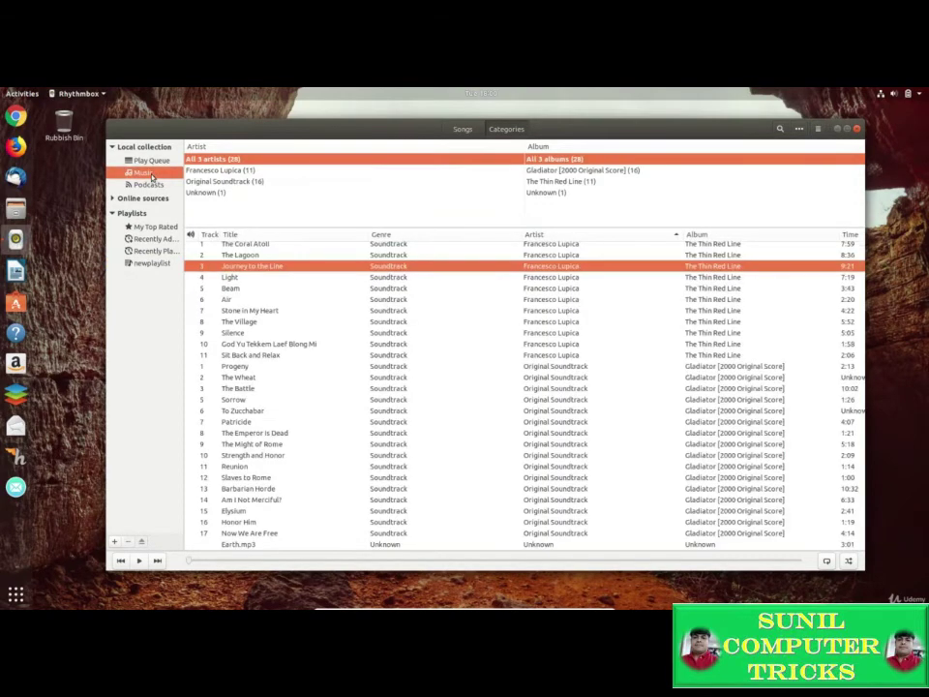
click(230, 312)
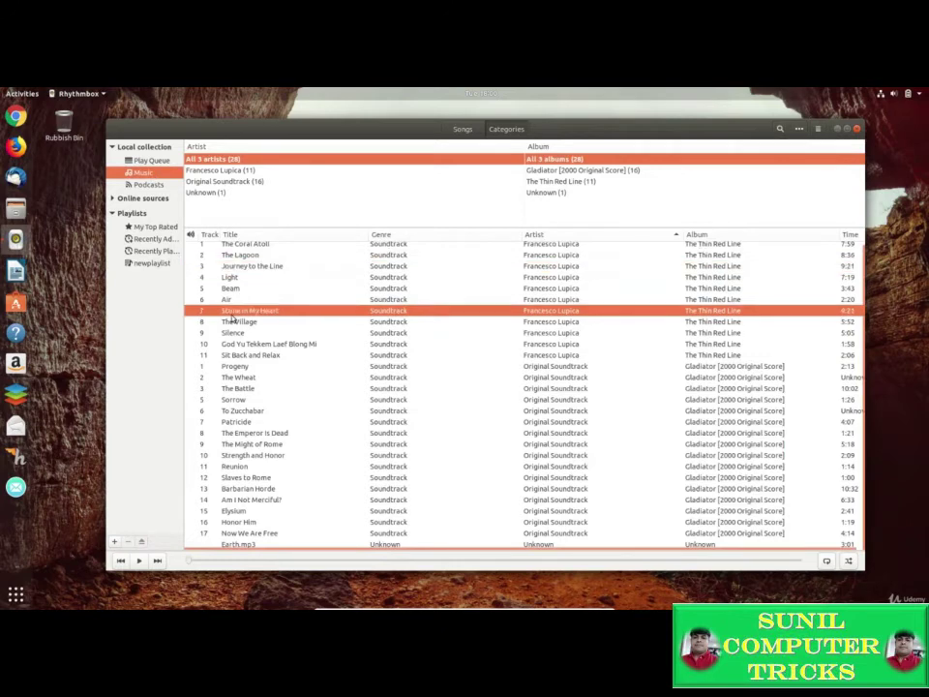
right_click(231, 318)
mouse_move(311, 332)
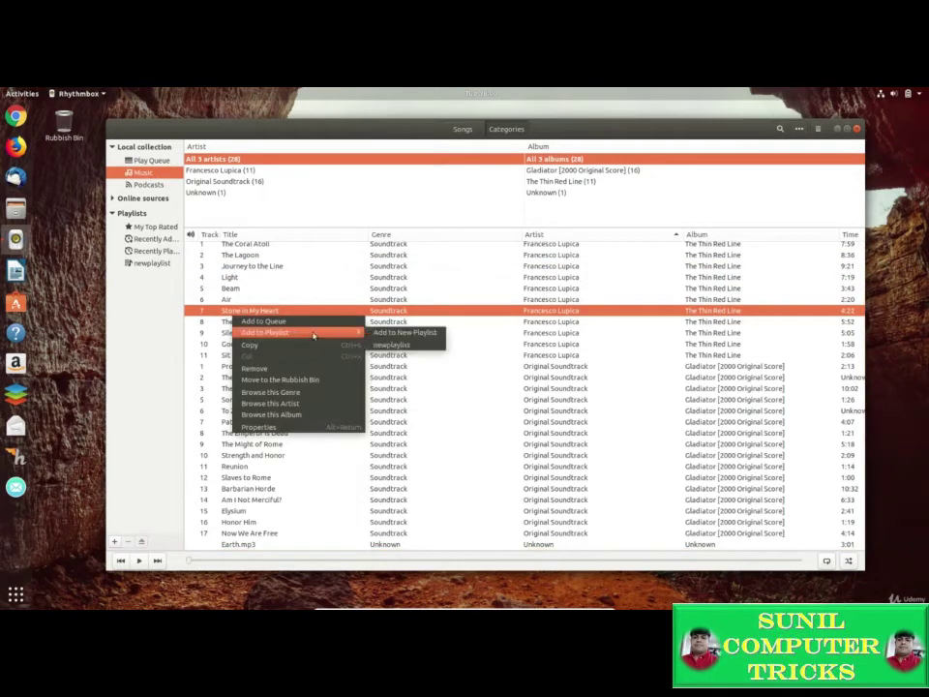
click(401, 346)
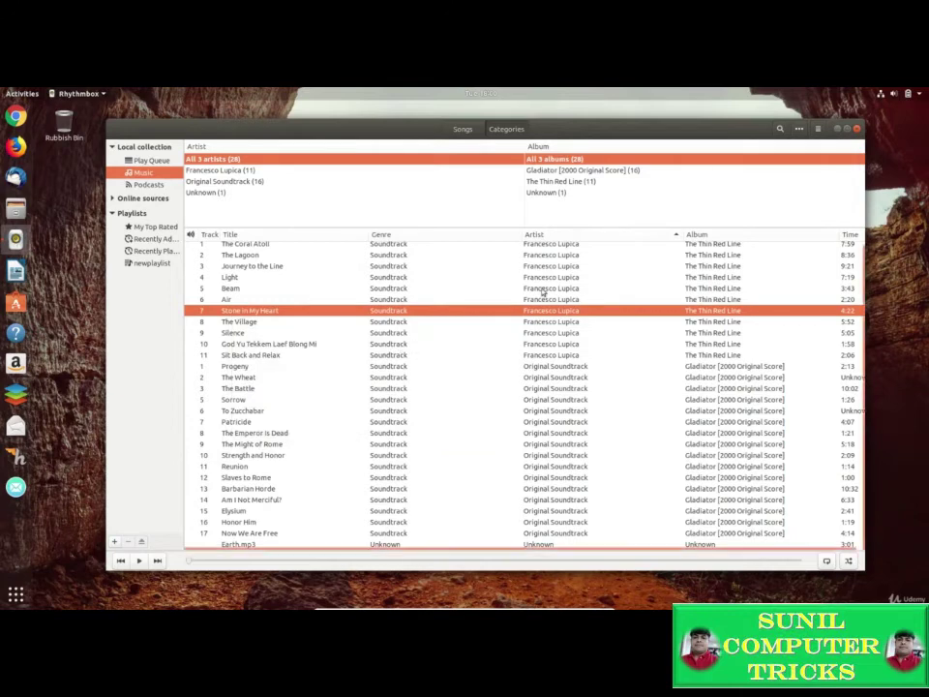
click(631, 174)
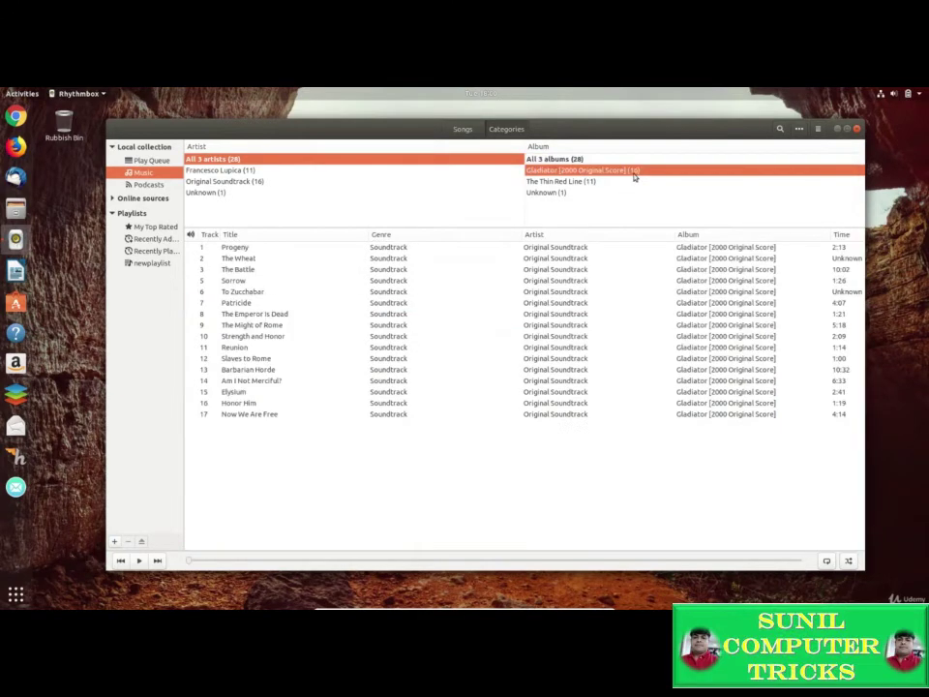
click(277, 303)
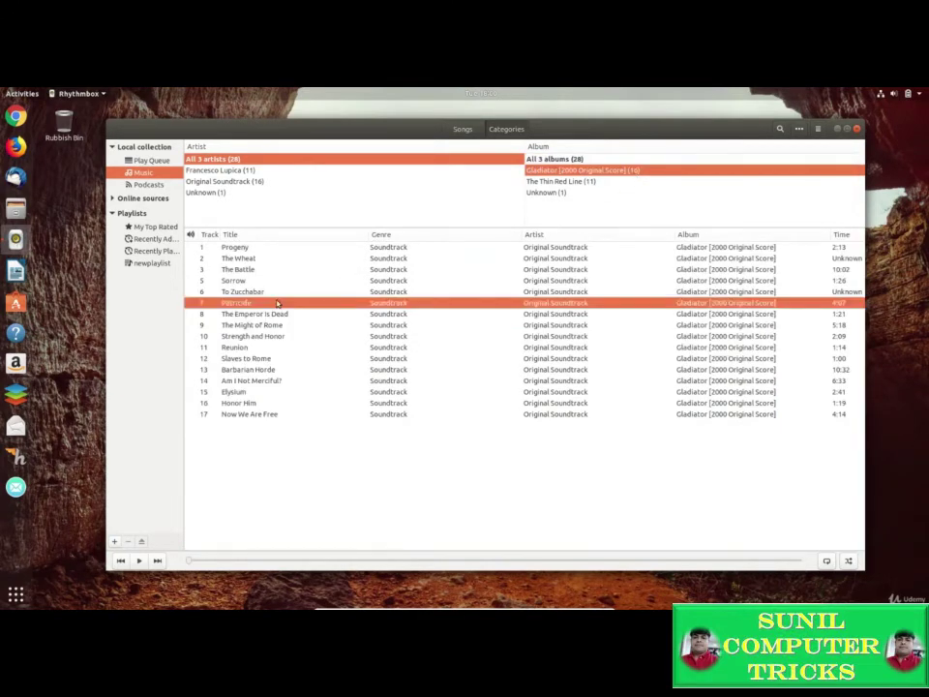
right_click(277, 303)
mouse_move(339, 316)
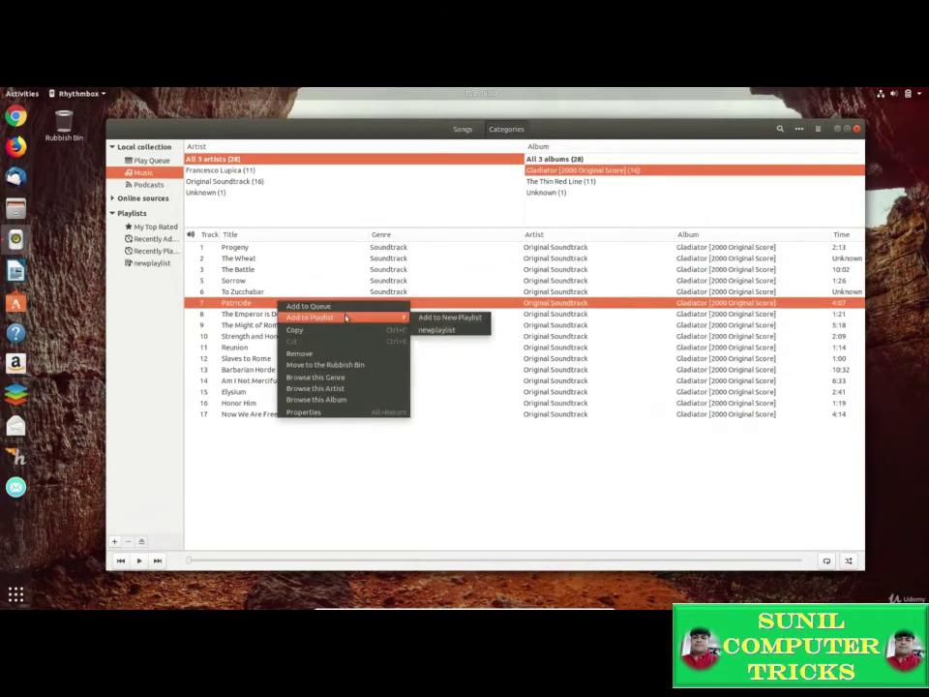
click(442, 331)
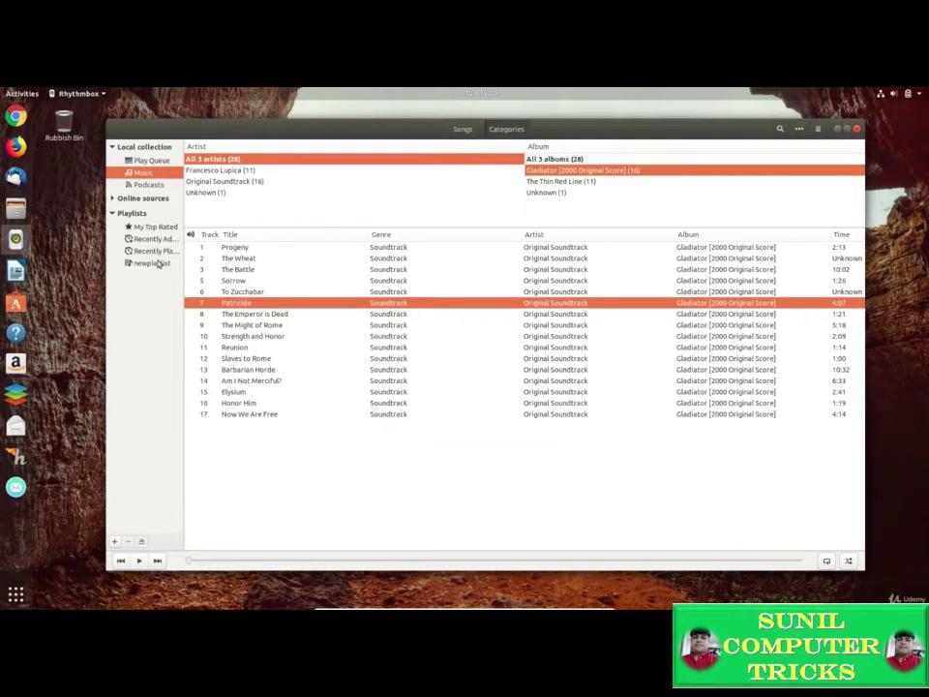
click(157, 263)
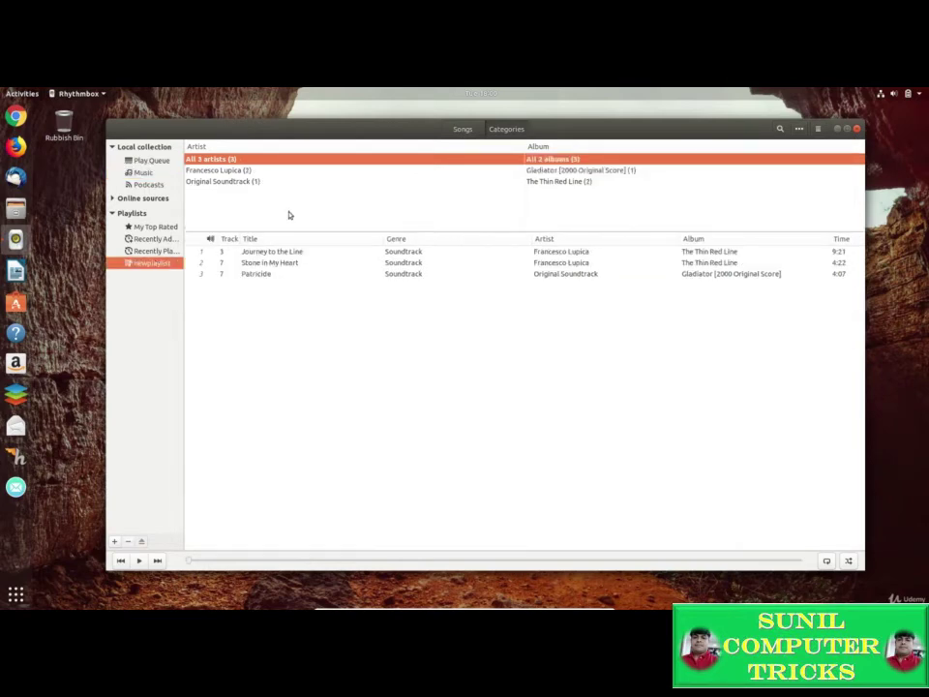
Open Files on the home folder and turn on showing hidden files.
key(super+e)
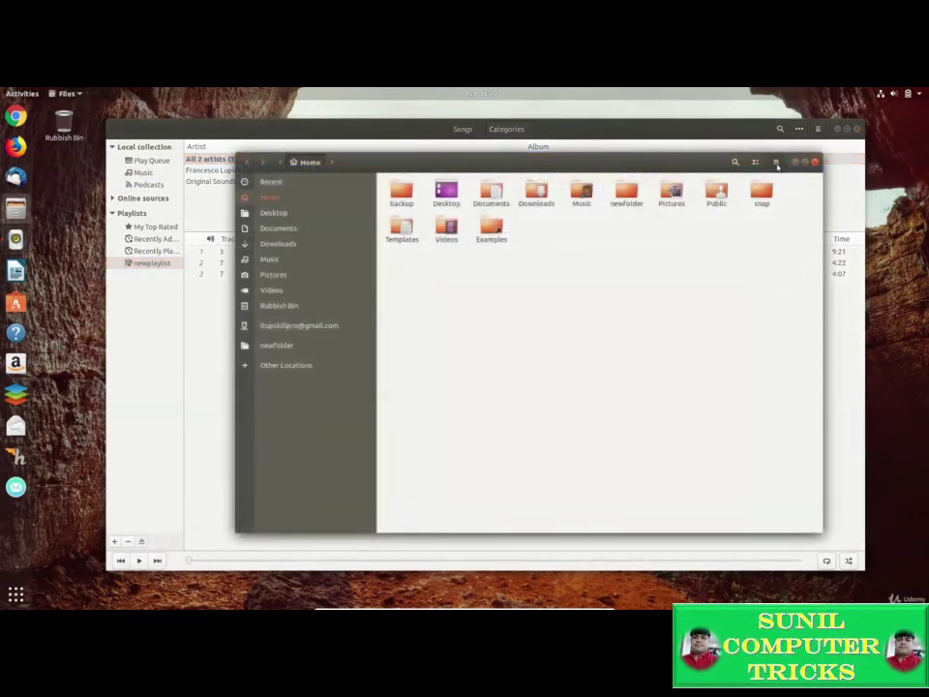
click(776, 163)
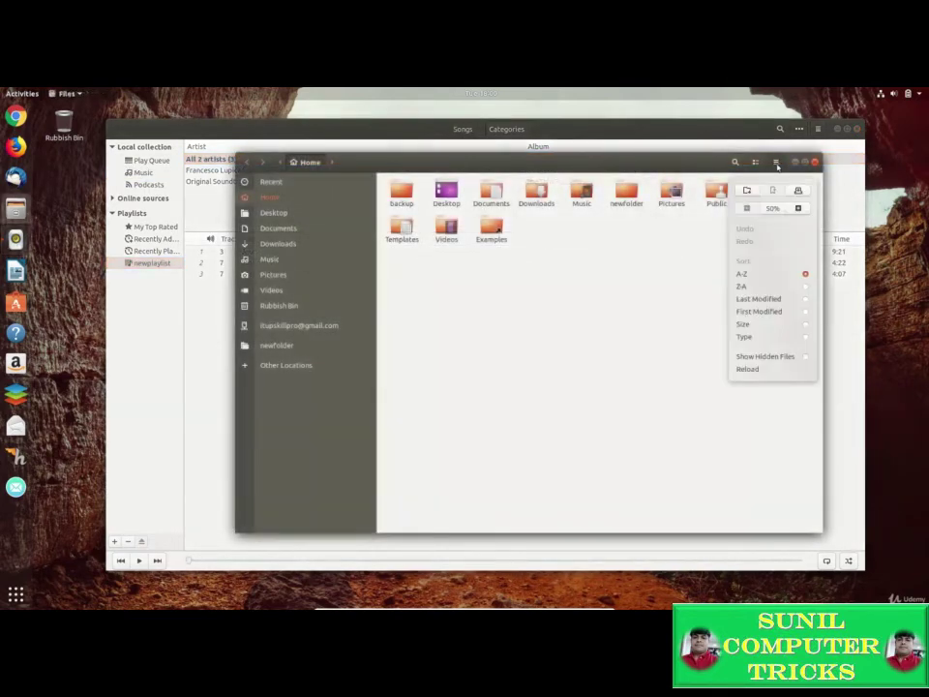
click(810, 360)
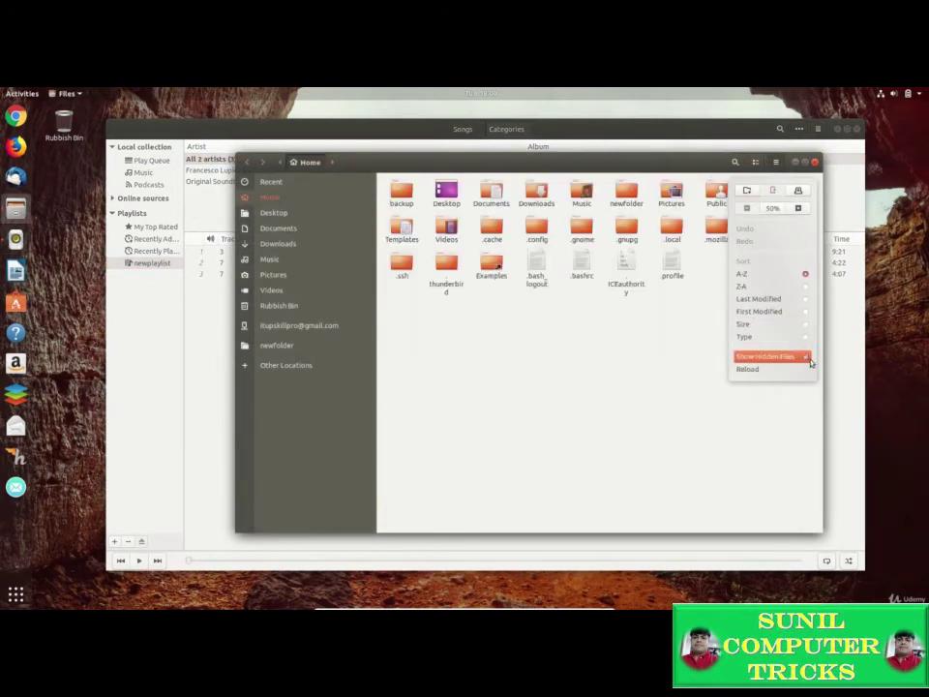
click(684, 369)
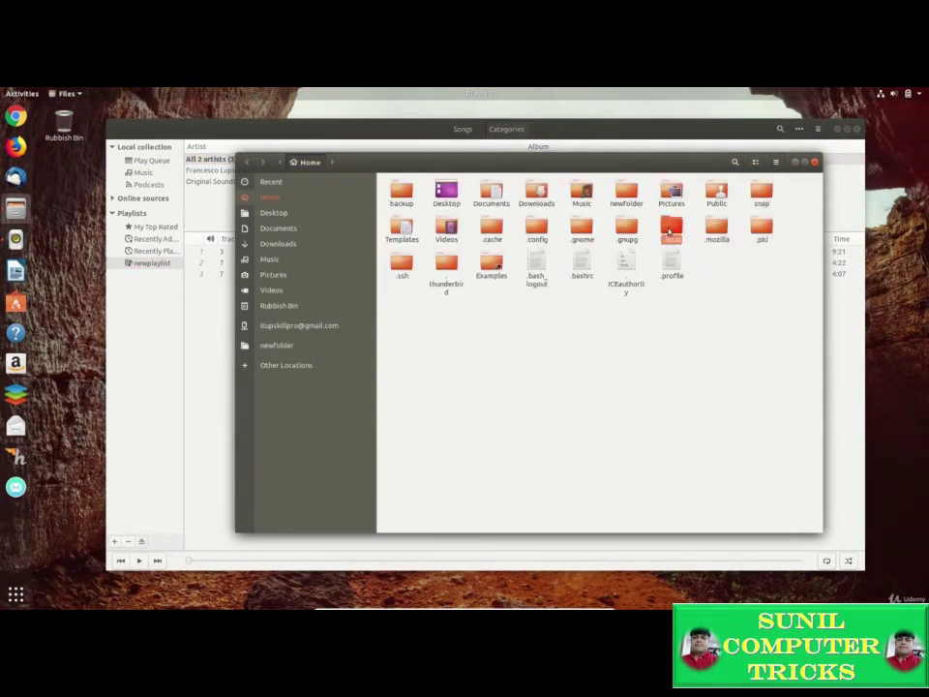
Go into .local/share/rhythmbox and open playlists.xml in Text Editor.
click(670, 229)
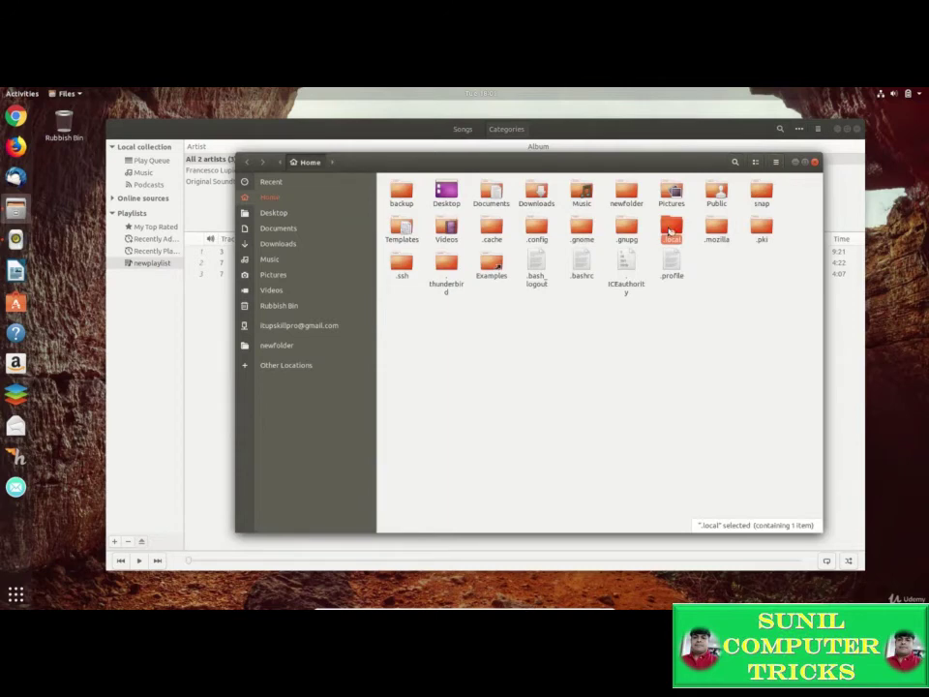
double_click(670, 230)
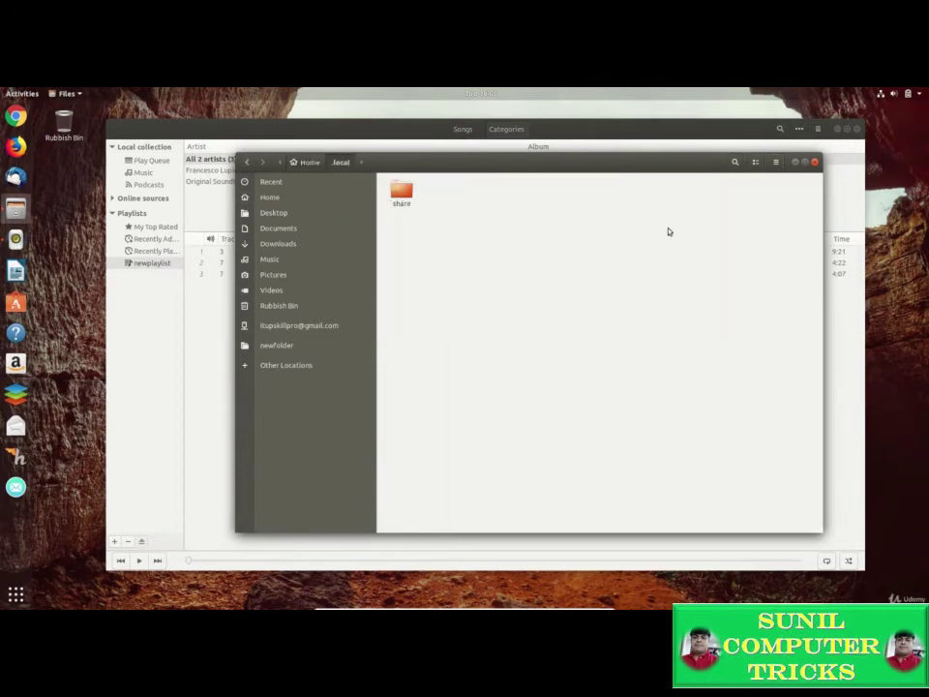
double_click(402, 195)
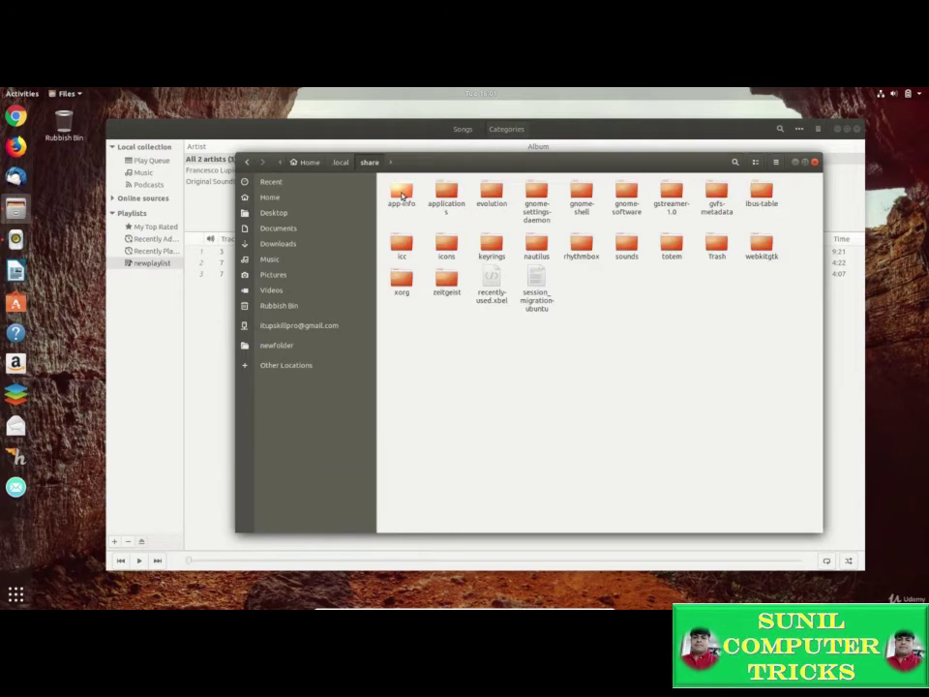
click(581, 246)
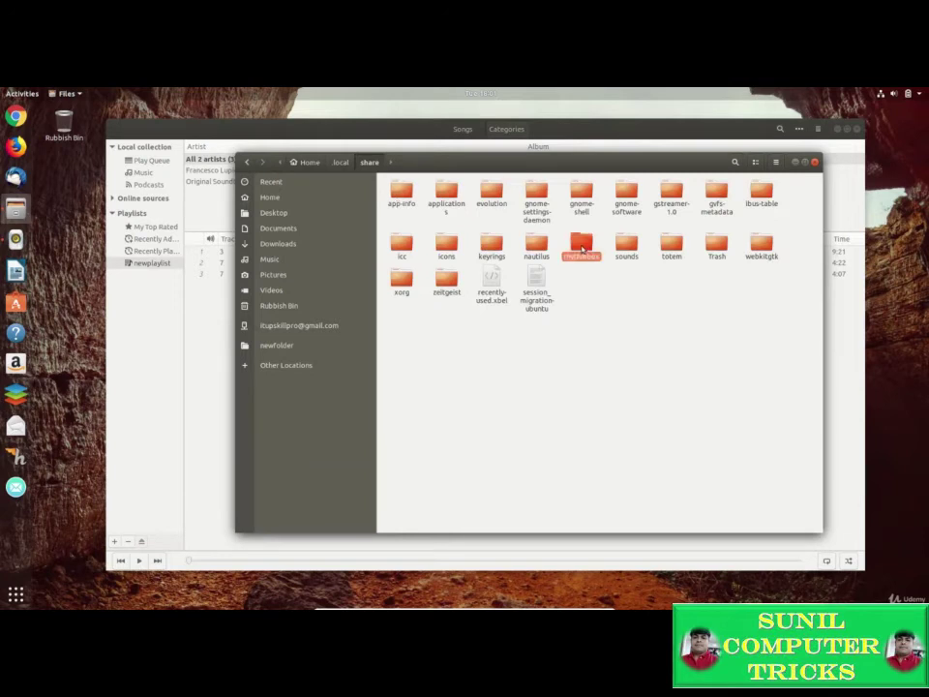
double_click(581, 246)
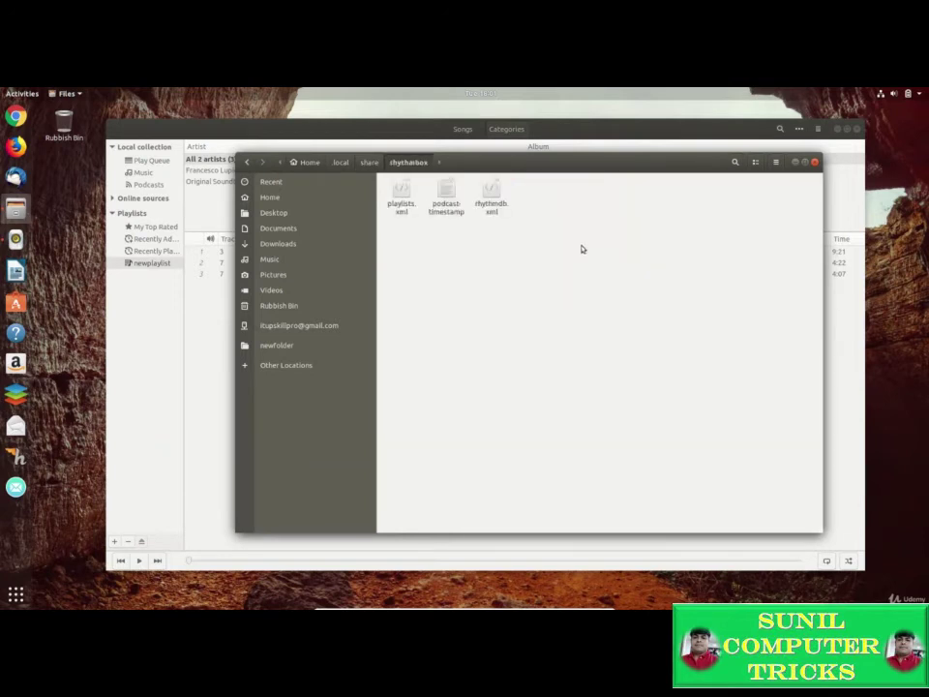
double_click(403, 193)
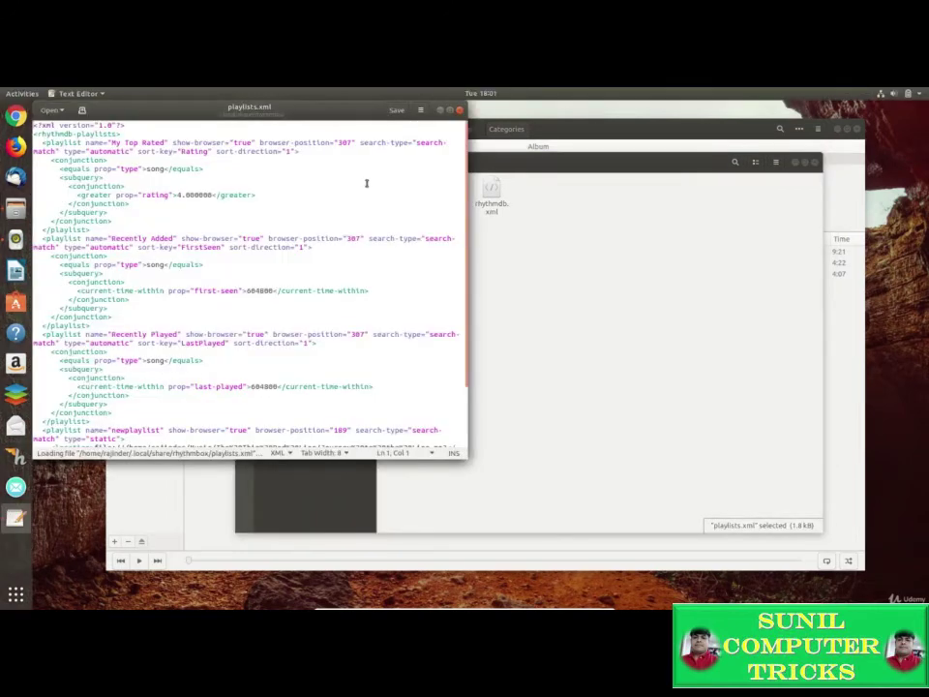
Maximize the playlists.xml window and select the three <location> lines under newplaylist.
click(449, 111)
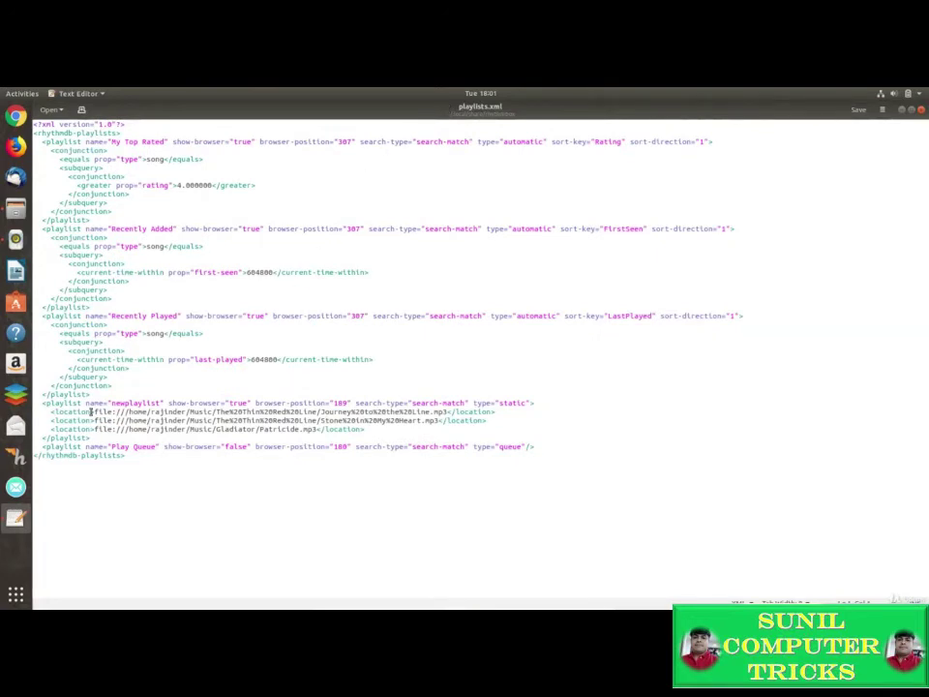
drag(92, 412, 442, 433)
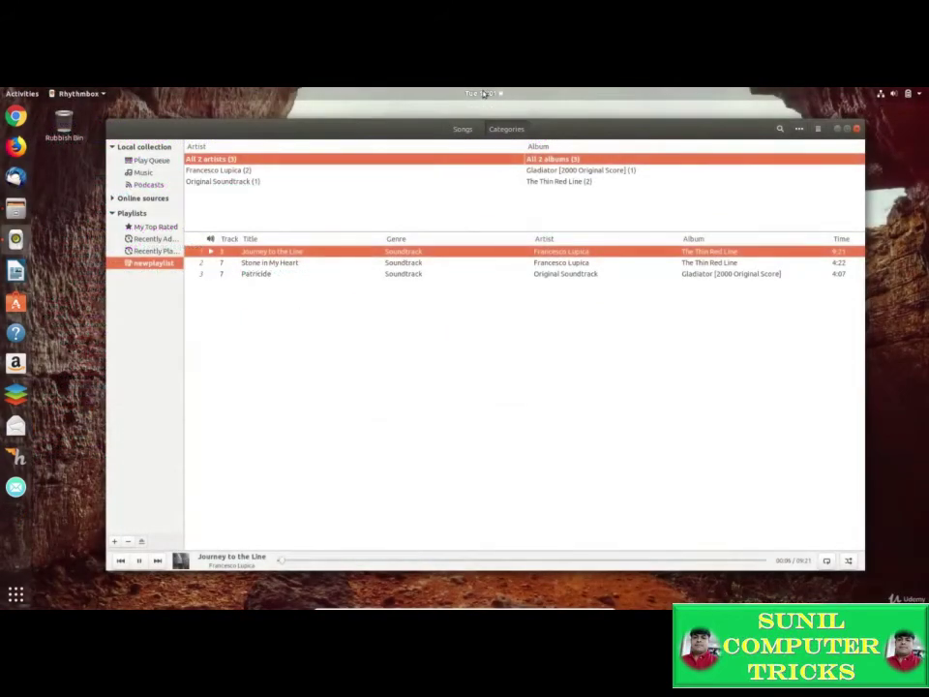
Pause playback from the top-bar media controls and skip ahead twice to Patricide.
click(483, 94)
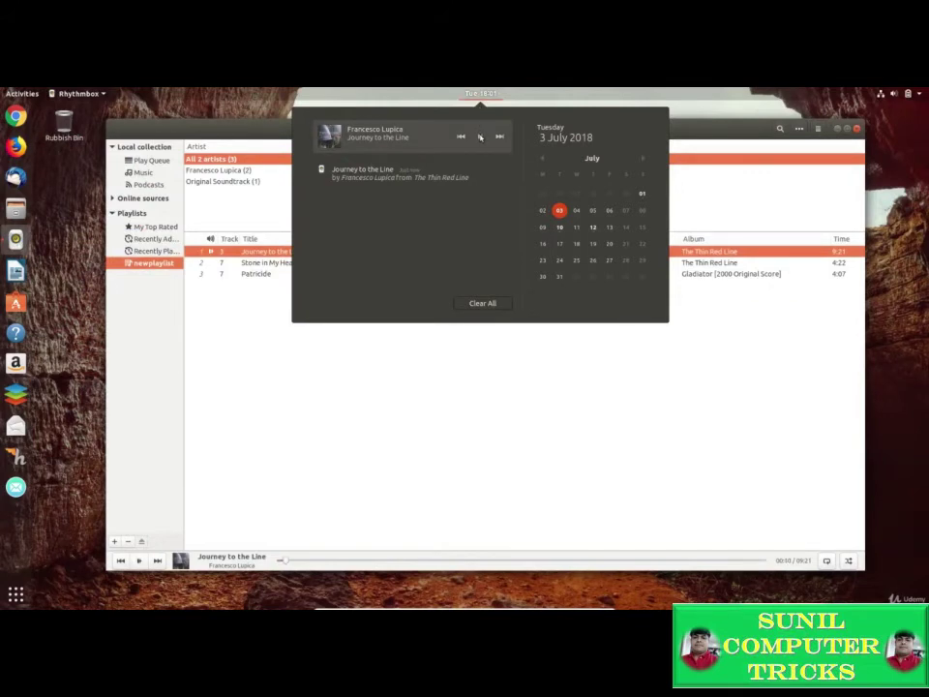
click(480, 138)
click(499, 138)
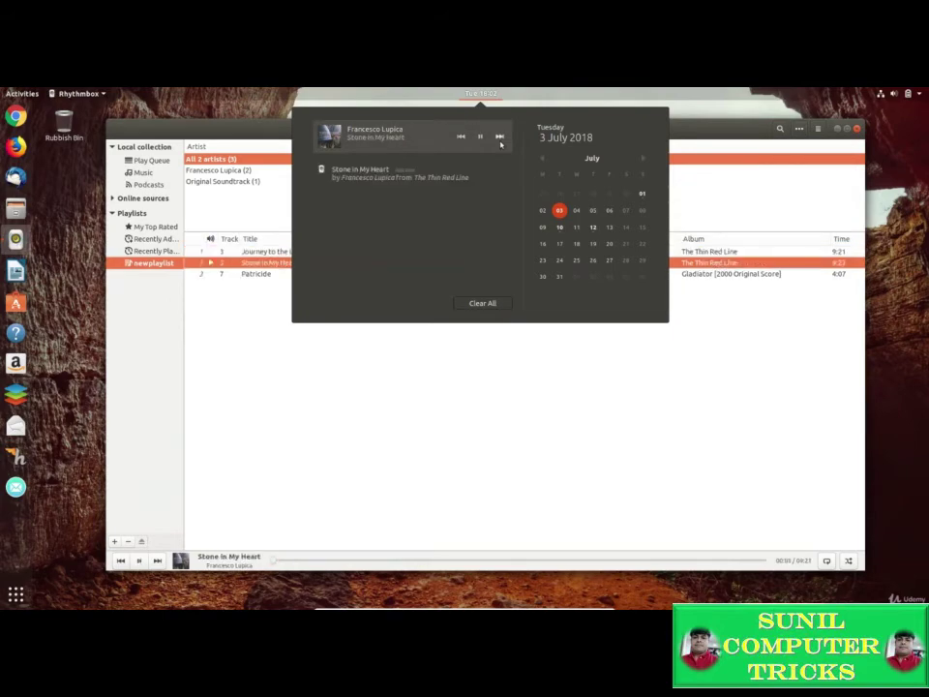
click(500, 137)
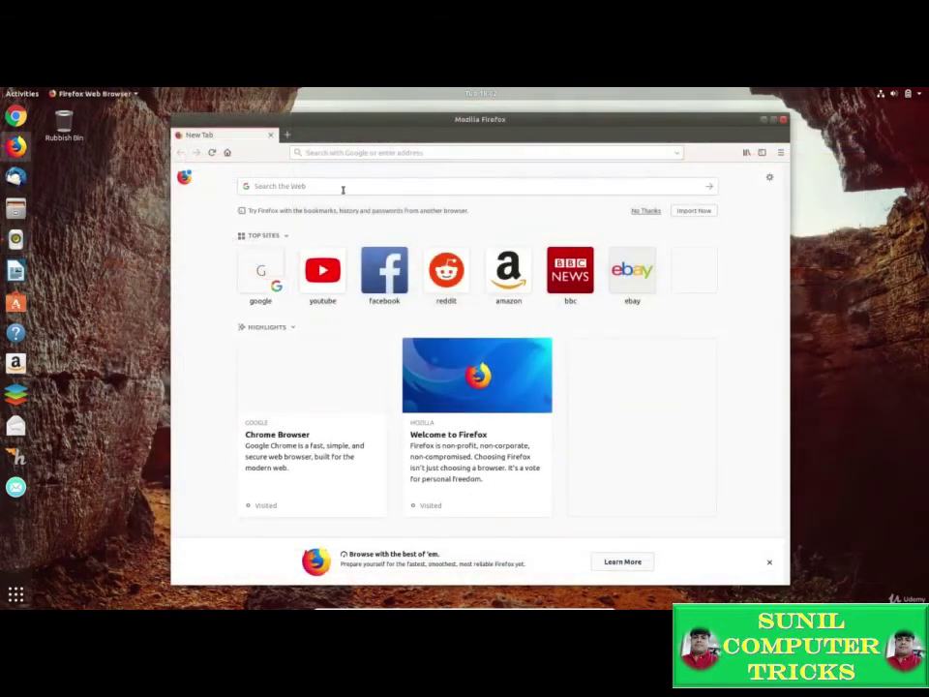
Search for ubuntu-restricted-extras 18.04 and open its Bionic Launchpad package page.
click(343, 189)
text(ubuntu-re)
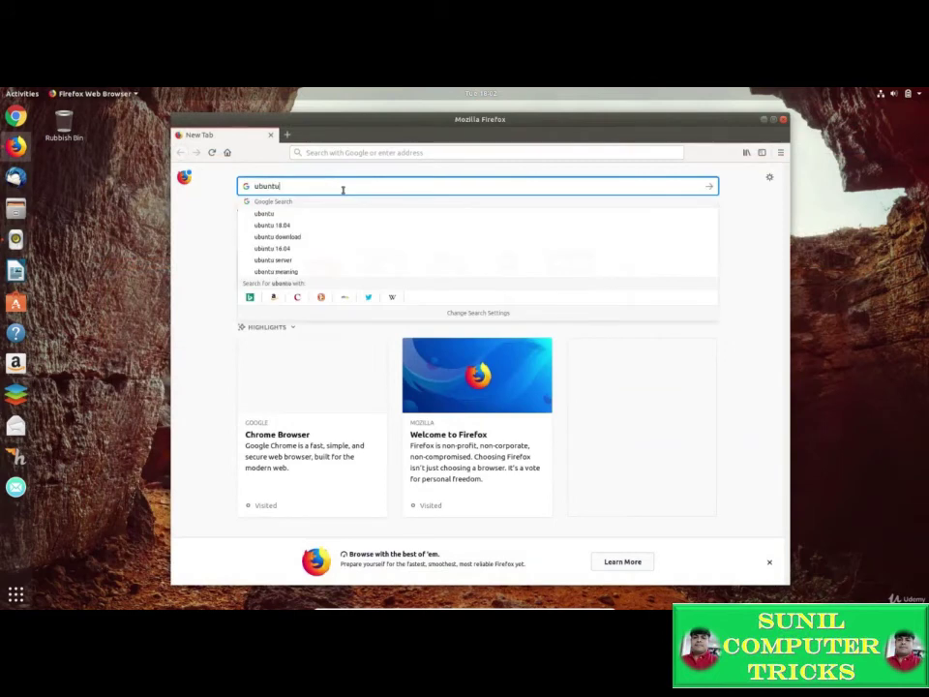
text(stricted-extras)
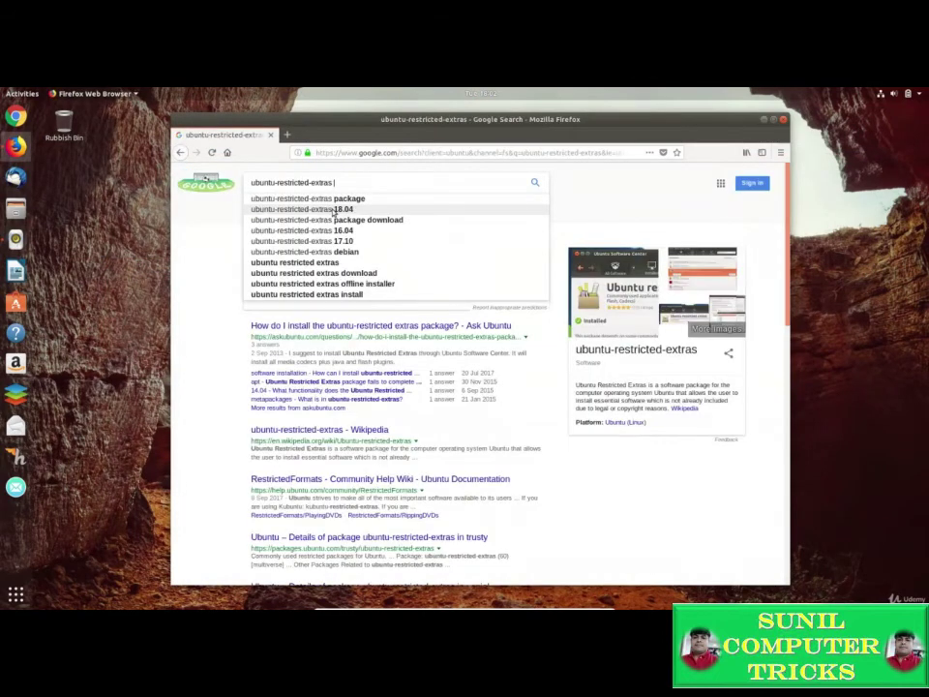
click(333, 211)
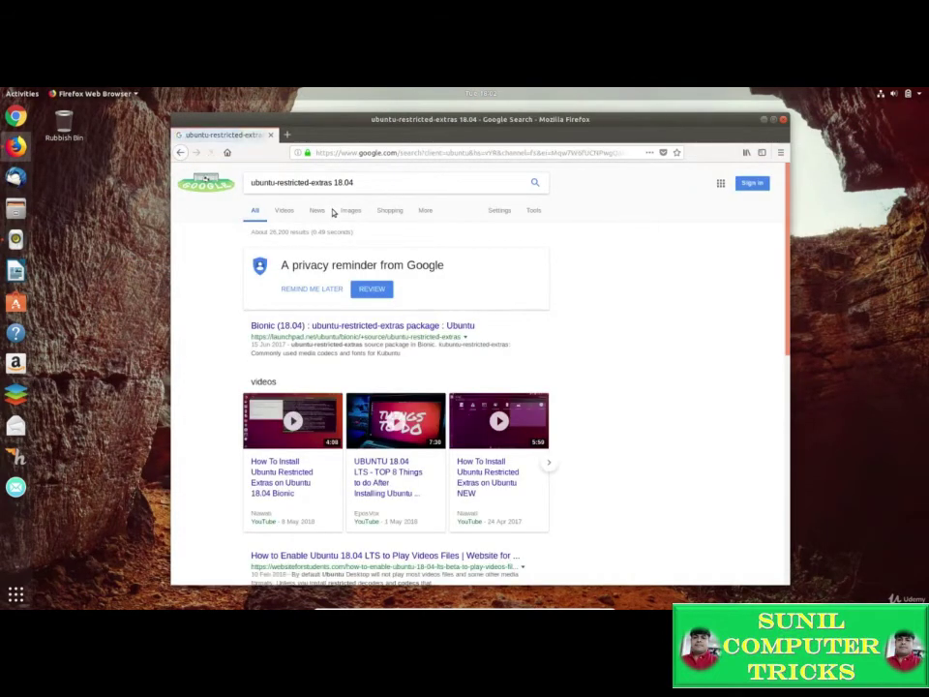
click(326, 326)
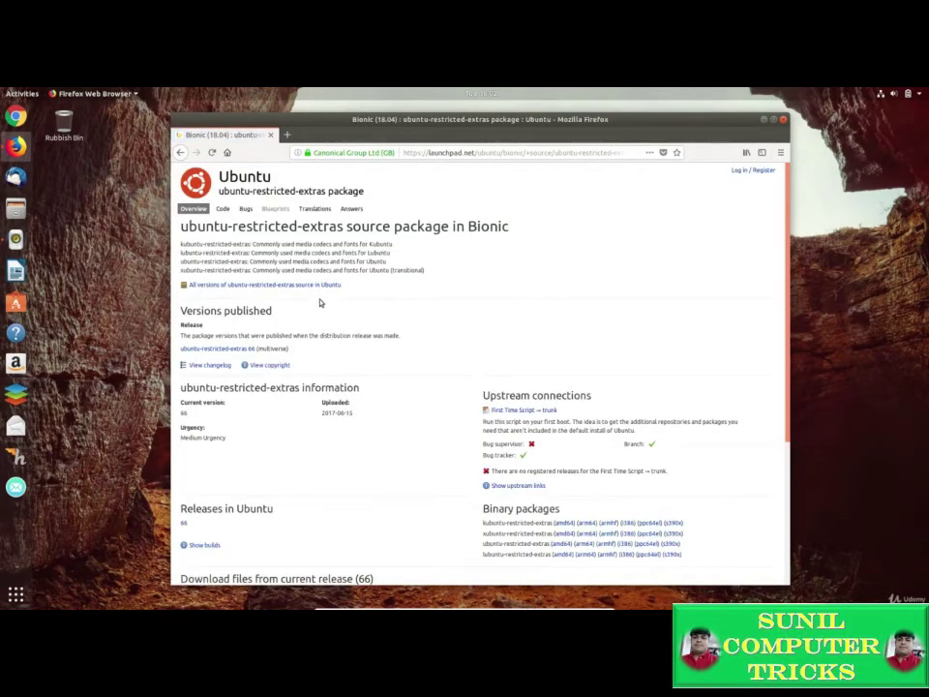
Save ubuntu-restricted-extras_66_amd64.deb from the Bionic Beaver release details.
click(319, 287)
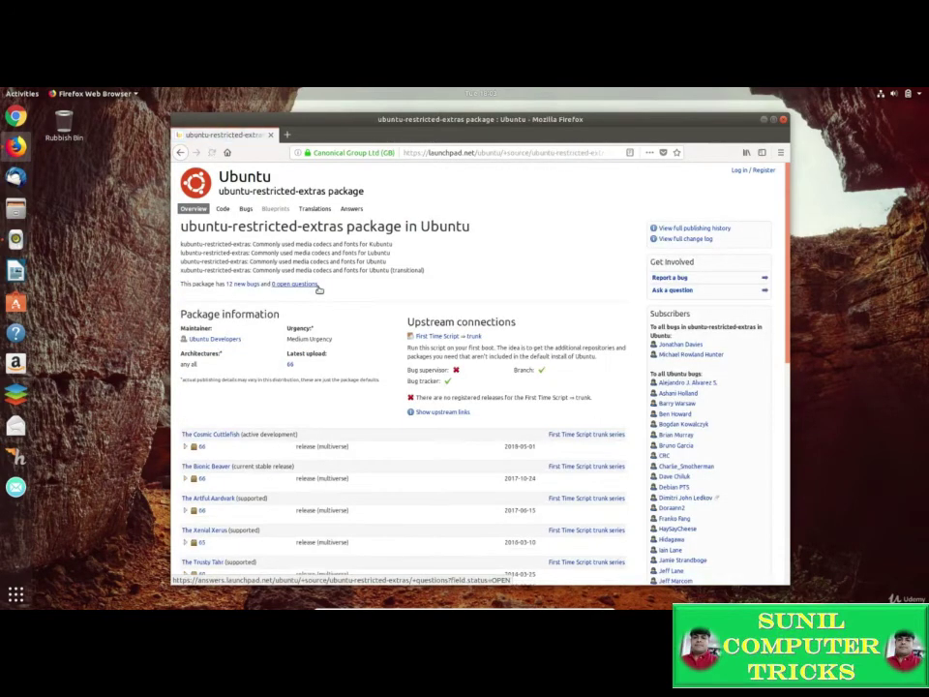
click(186, 479)
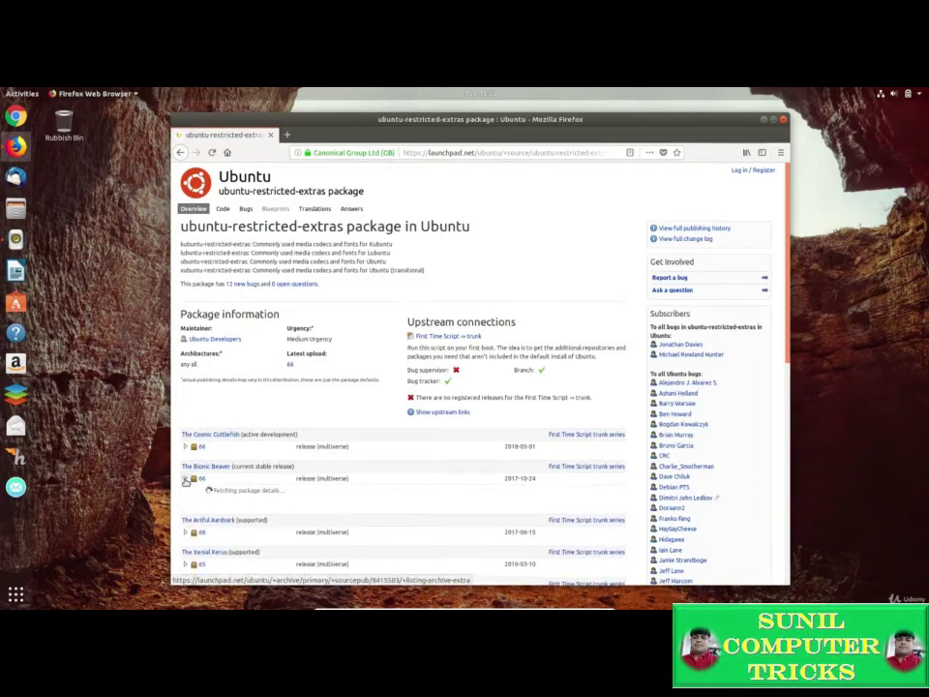
scroll(301, 484, down, 2)
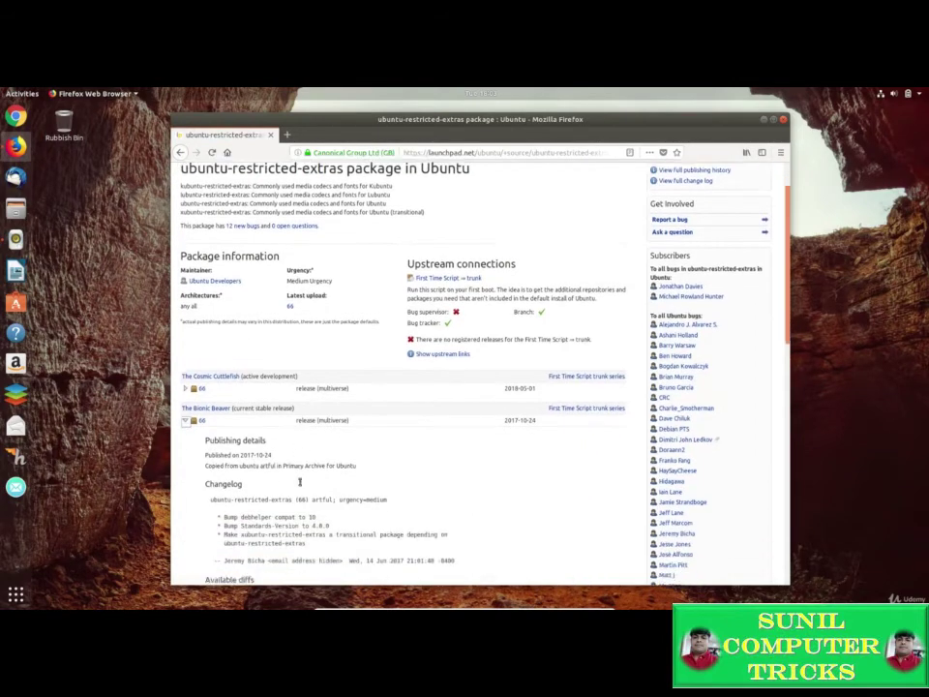
scroll(300, 485, down, 2)
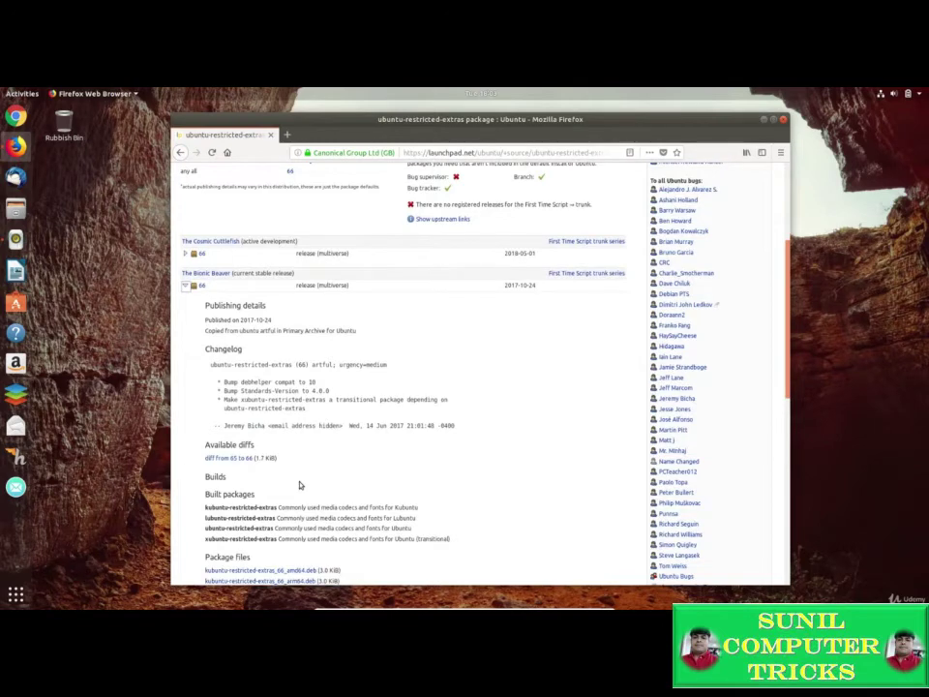
scroll(300, 485, down, 2)
scroll(300, 484, down, 3)
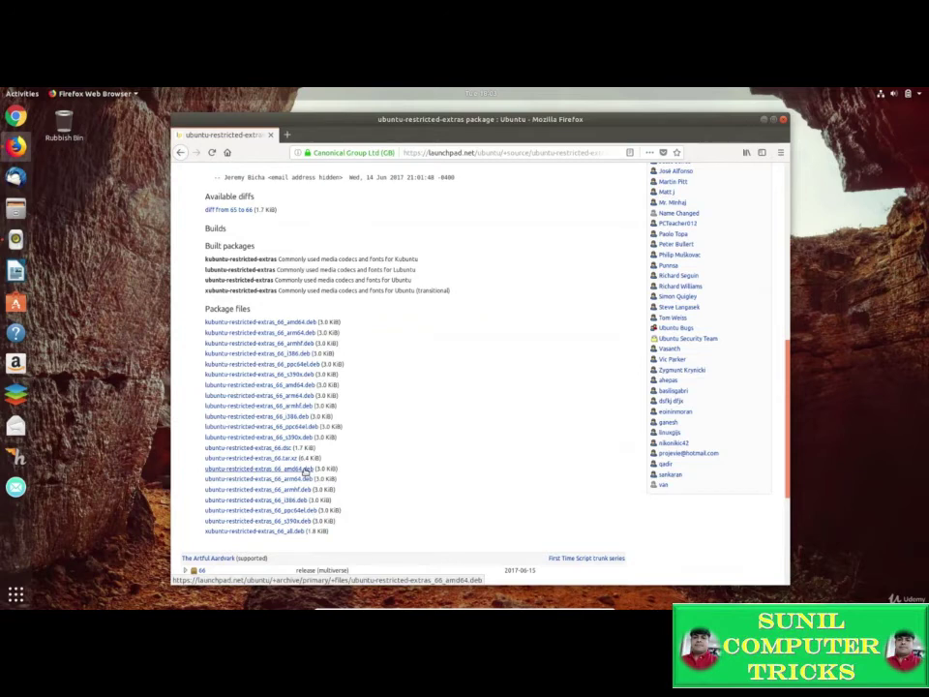
click(305, 470)
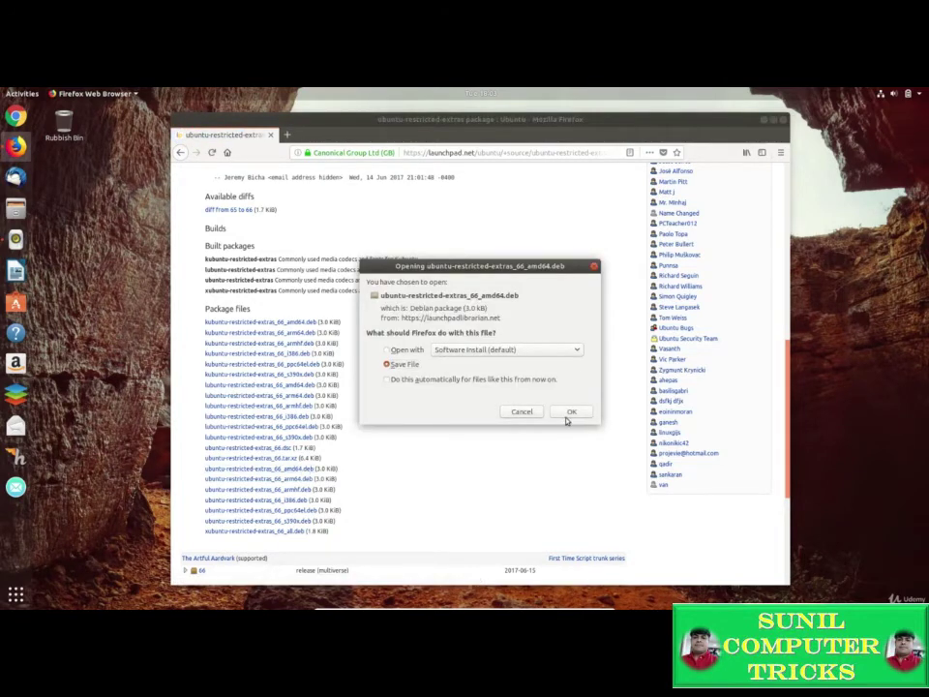
click(570, 411)
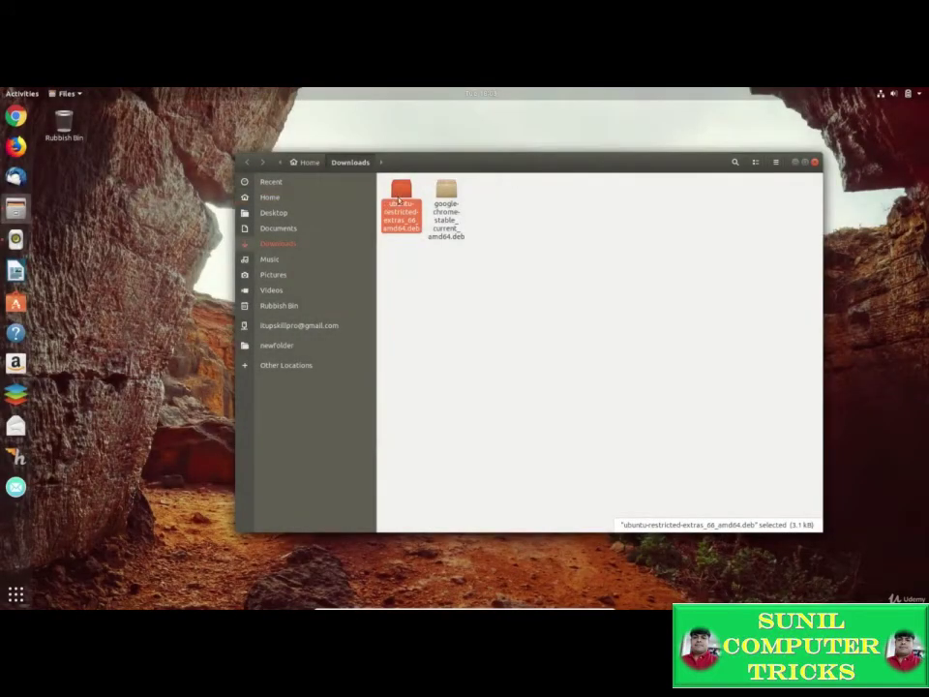
Open the downloaded .deb in Ubuntu Software and install it, authenticating with the account password.
double_click(405, 194)
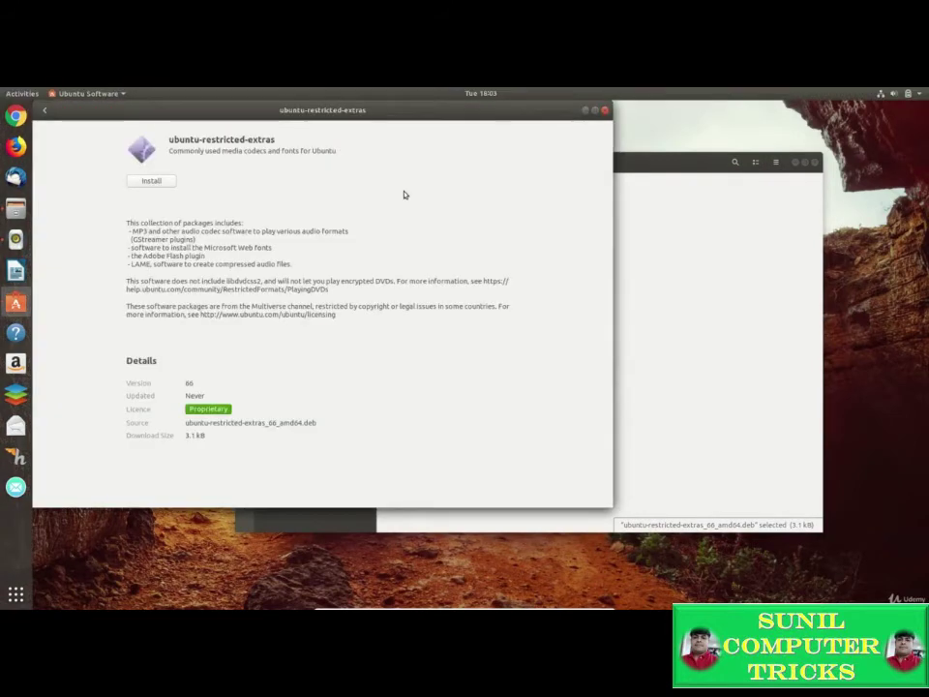
click(152, 182)
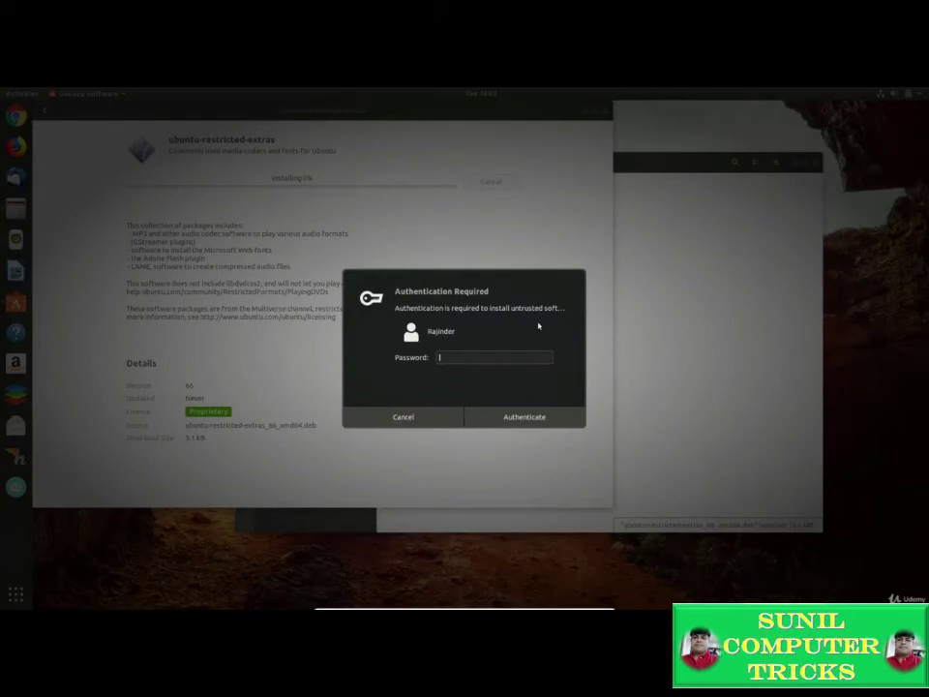
text(*****)
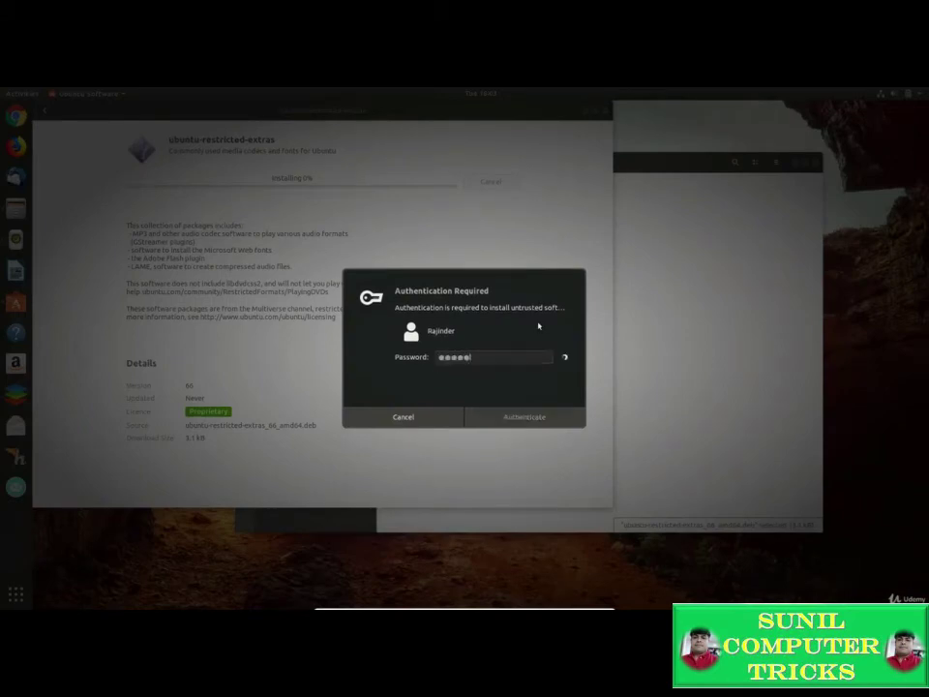
key(Return)
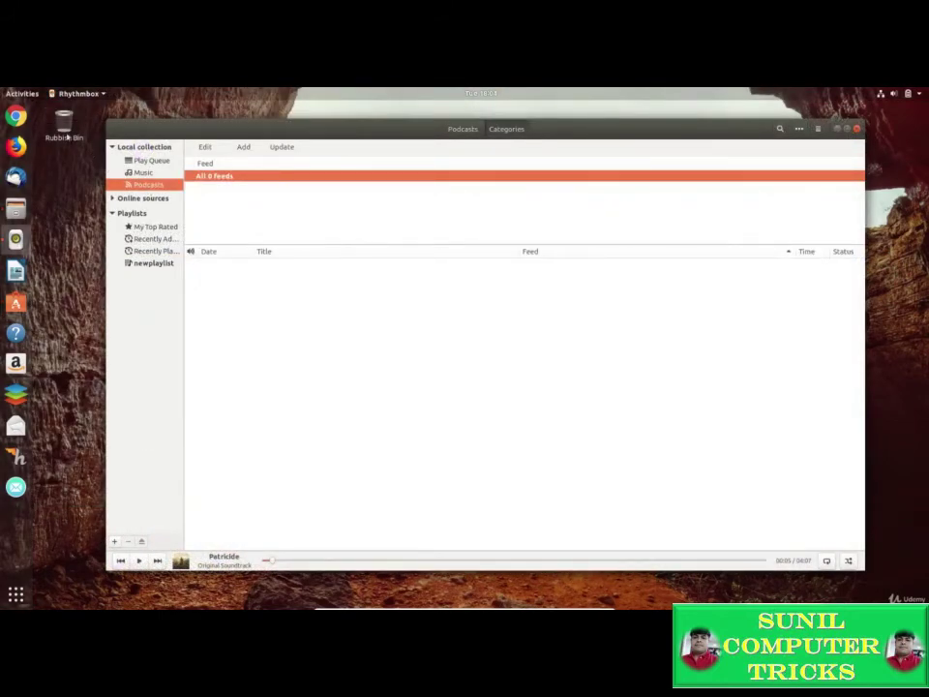
Open BBC Click's iTunes page under Technology, copy its address, and minimize Firefox.
click(16, 145)
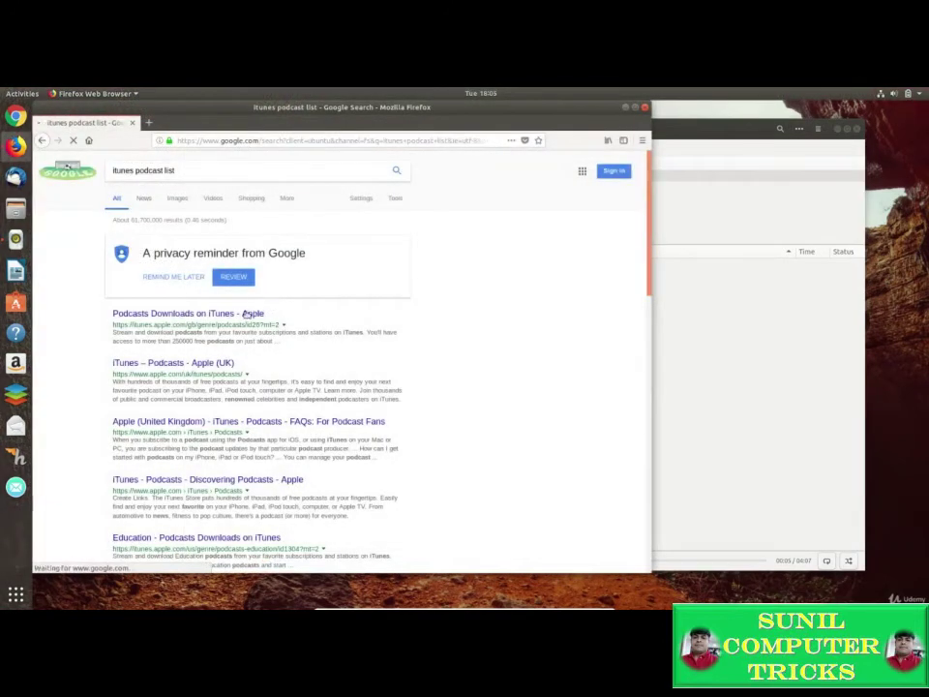
click(244, 315)
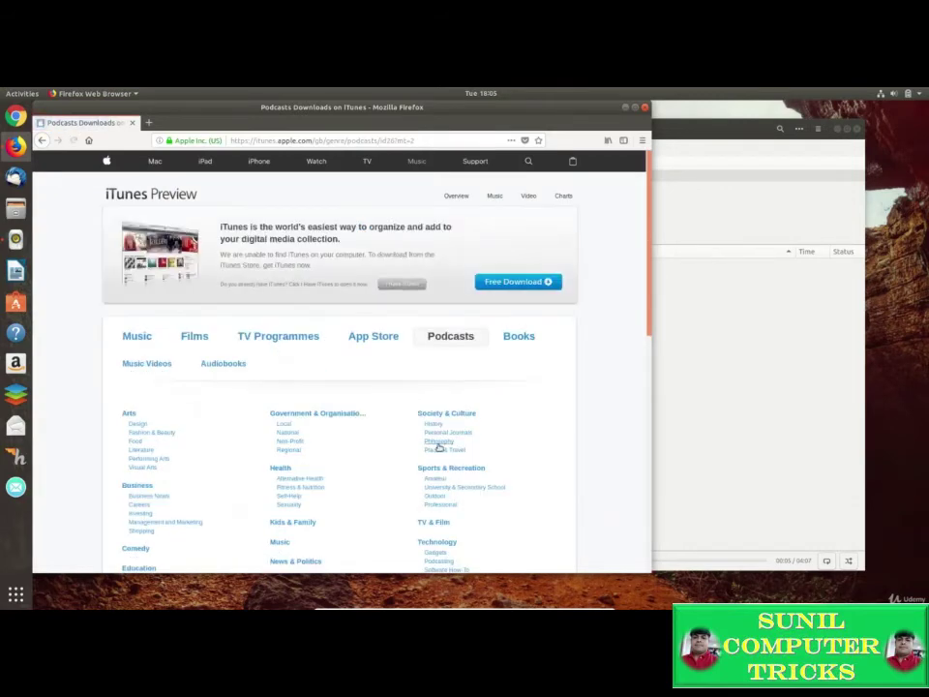
click(443, 544)
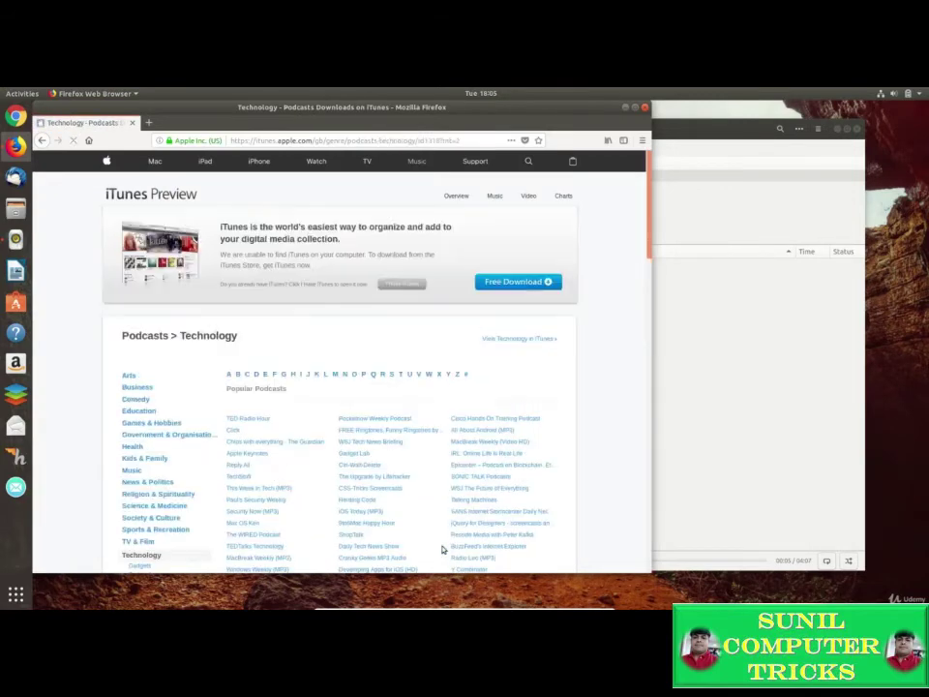
click(233, 431)
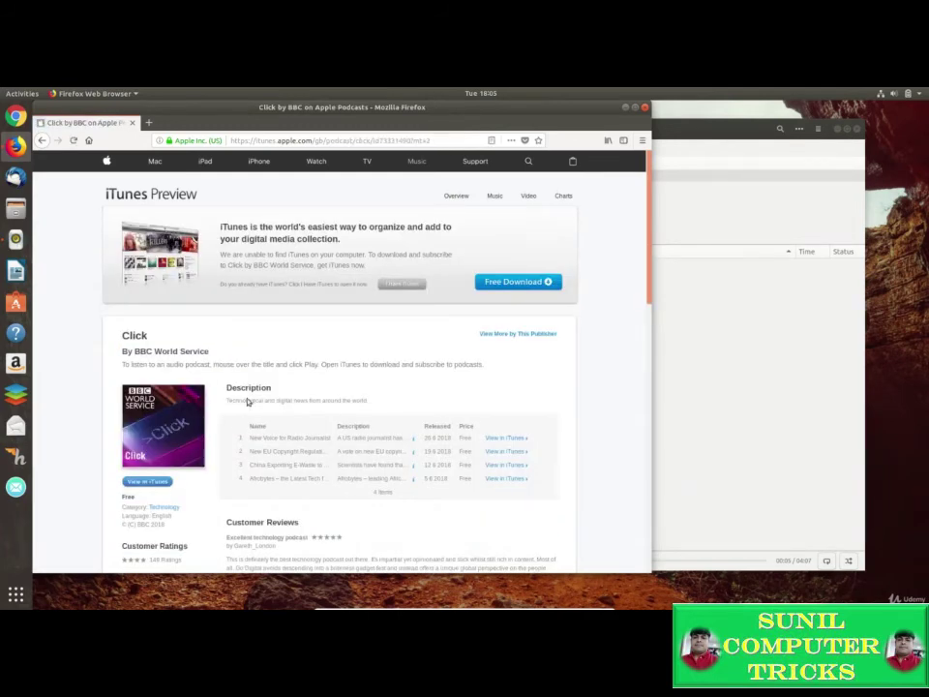
click(439, 142)
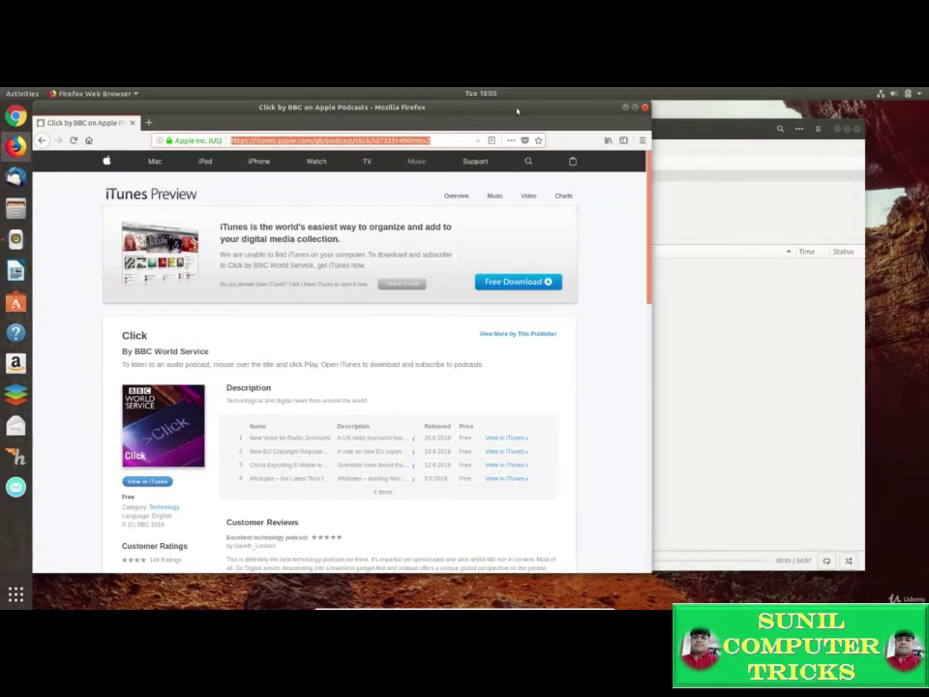
click(626, 109)
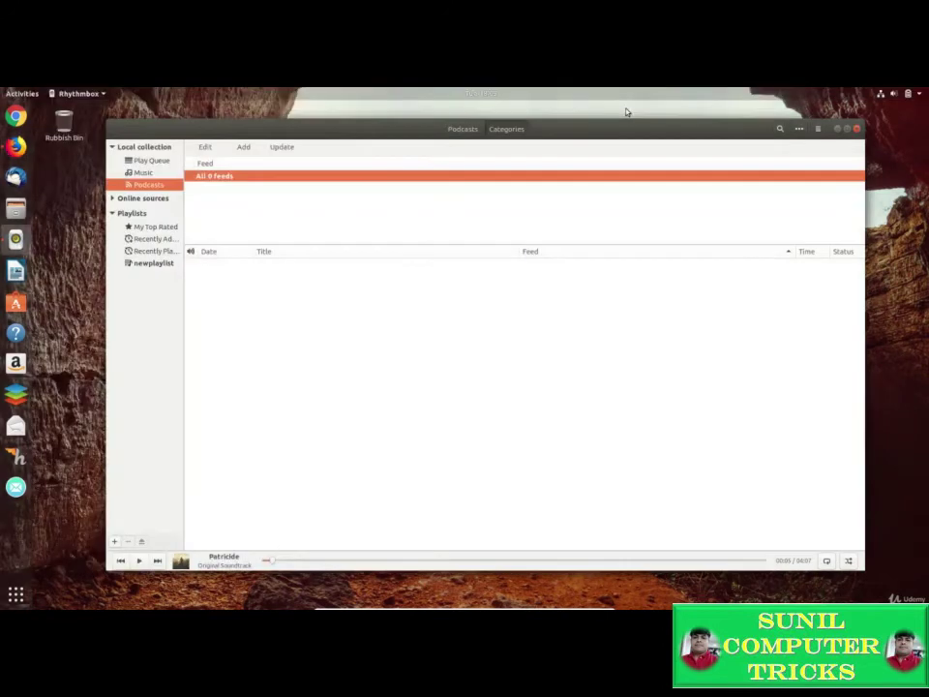
Search the pasted Click feed, subscribe to it, and play episode New Voice for Radio Journalist.
click(244, 148)
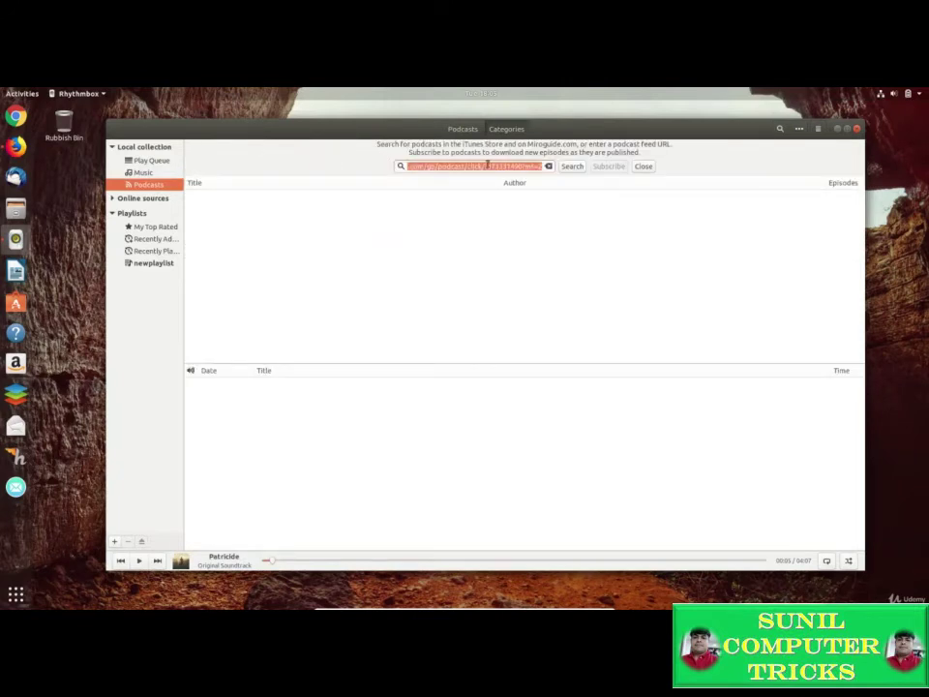
click(573, 167)
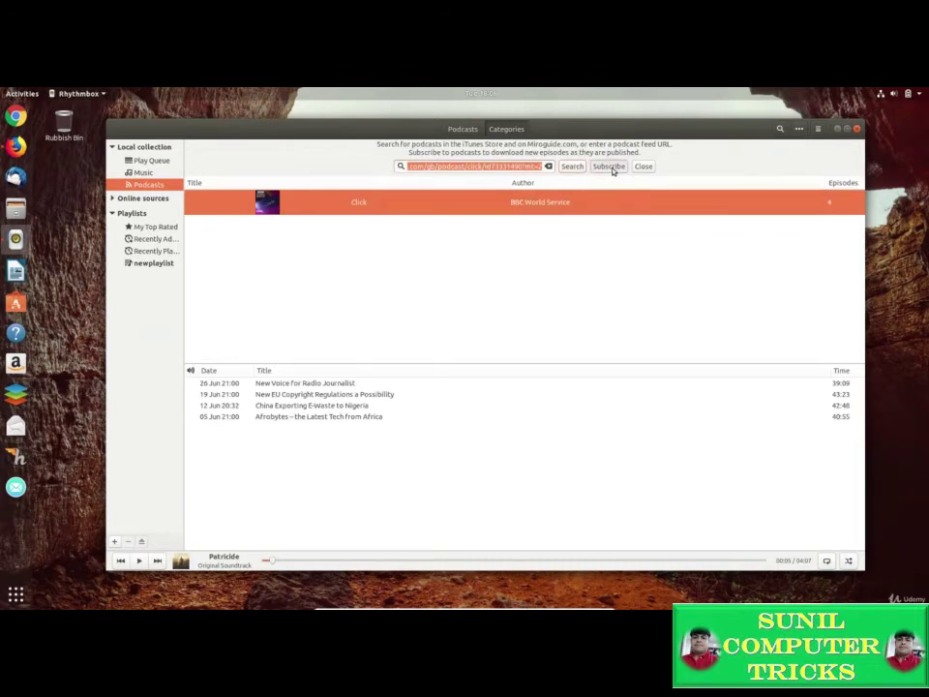
click(612, 170)
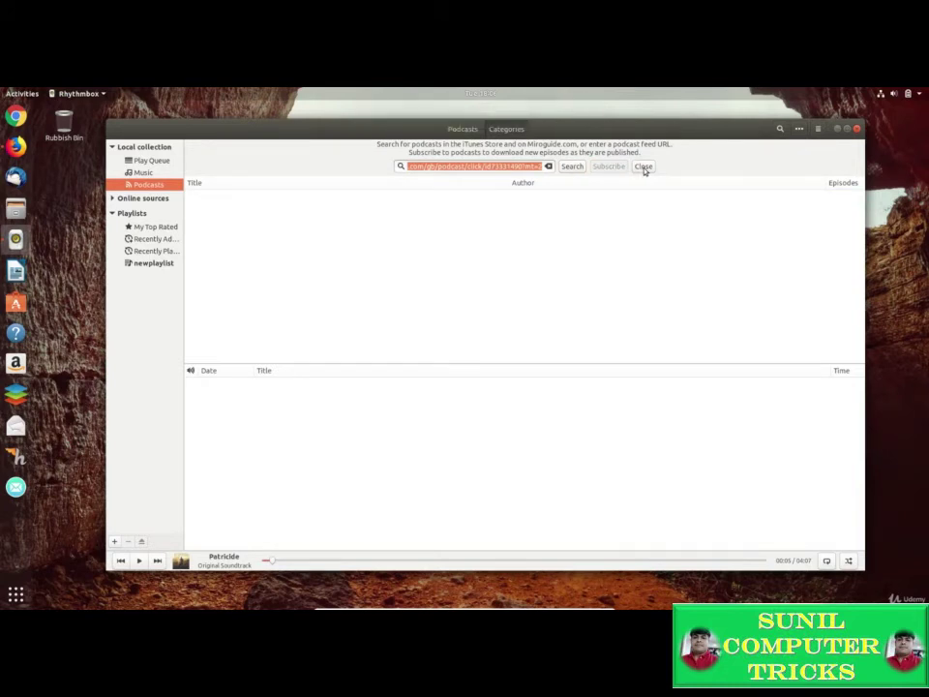
click(644, 168)
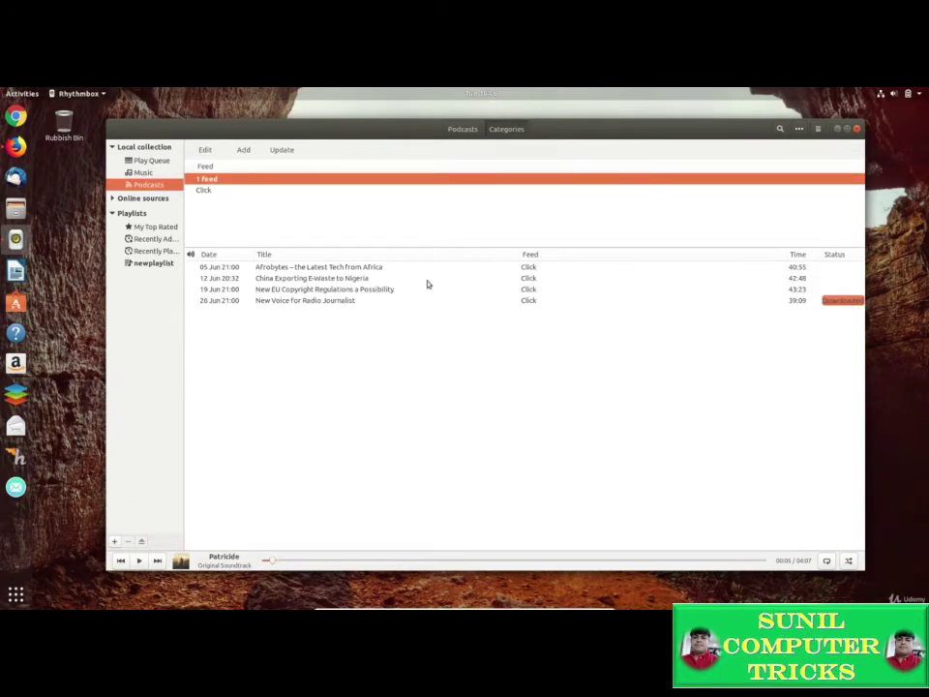
double_click(332, 302)
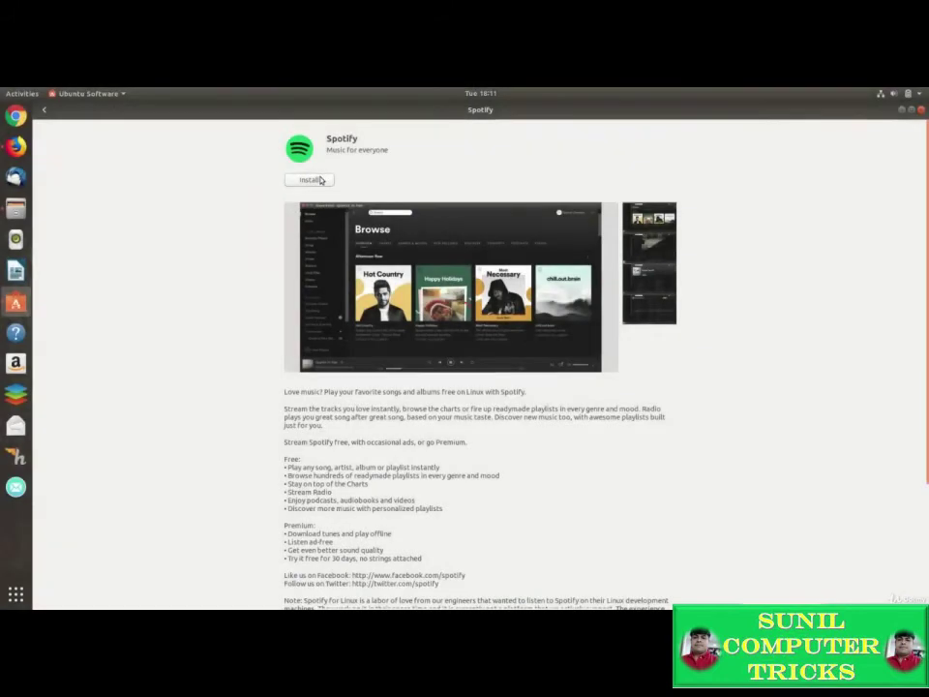
Install Spotify from its Ubuntu Software page, authenticating with the account password.
click(310, 180)
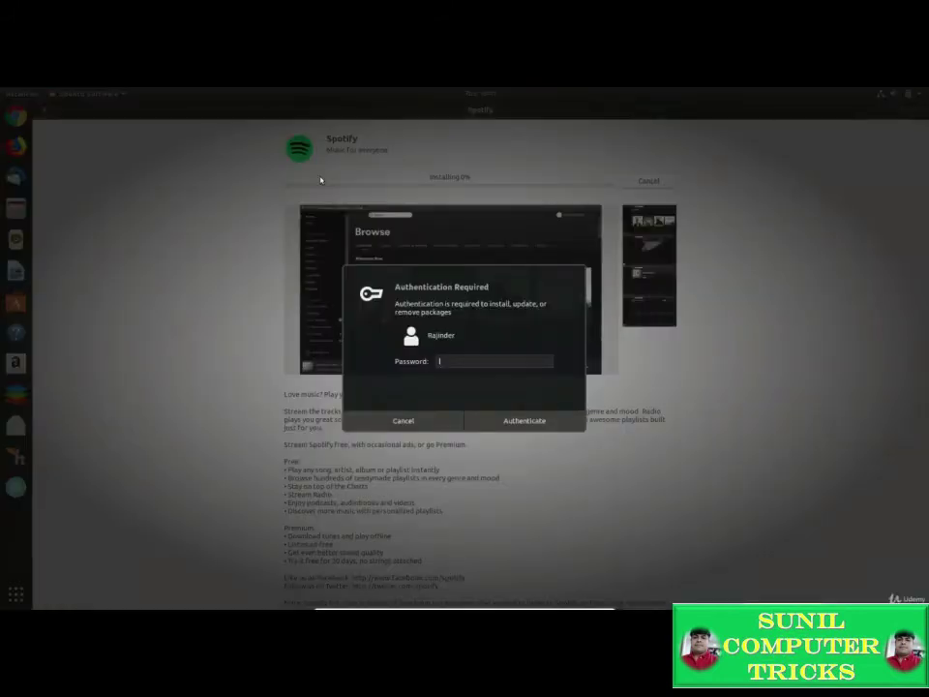
text(•••••)
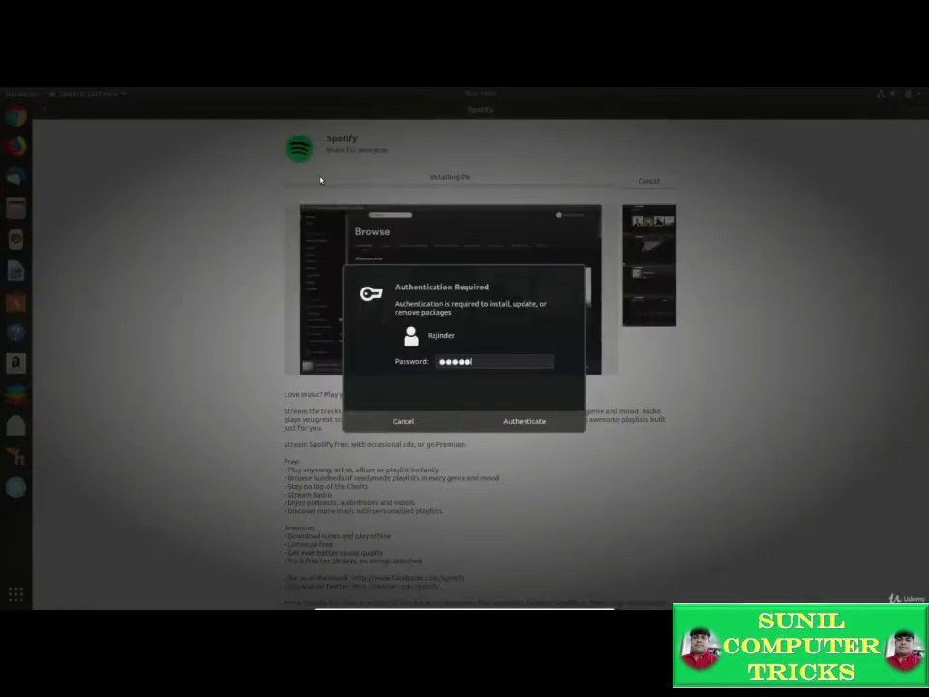
key(Return)
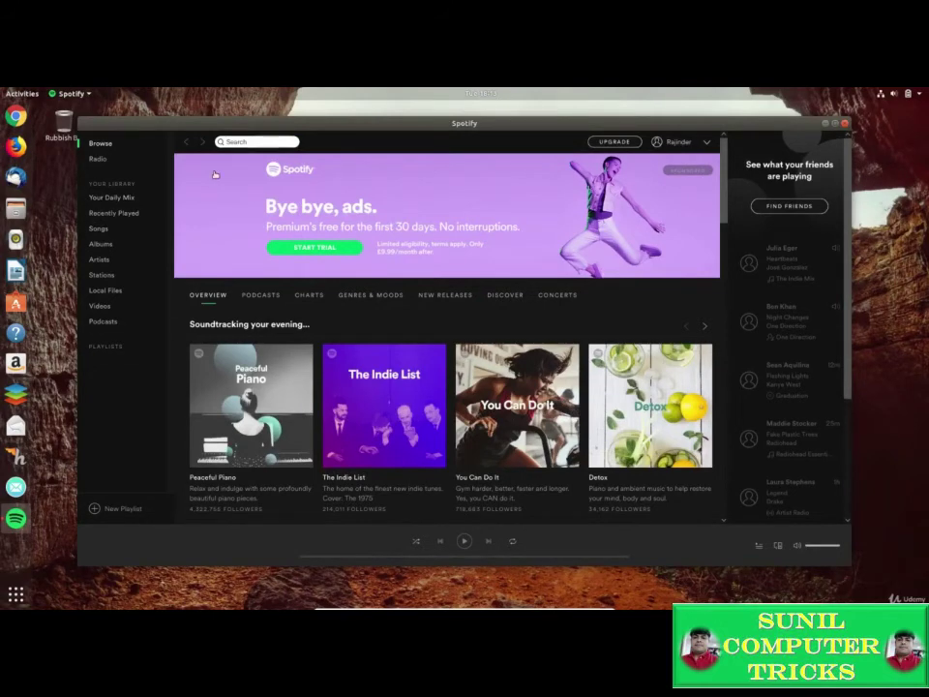
Play Spotify's Daily Mix 1 from The Impossible End Titles, then pause it from the top-bar panel.
click(109, 198)
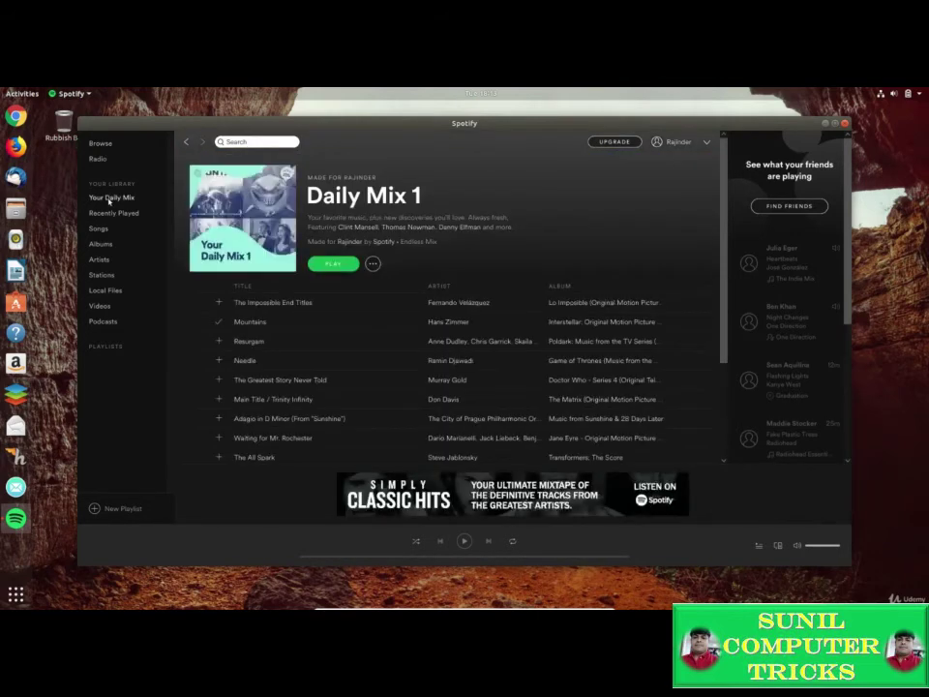
click(333, 264)
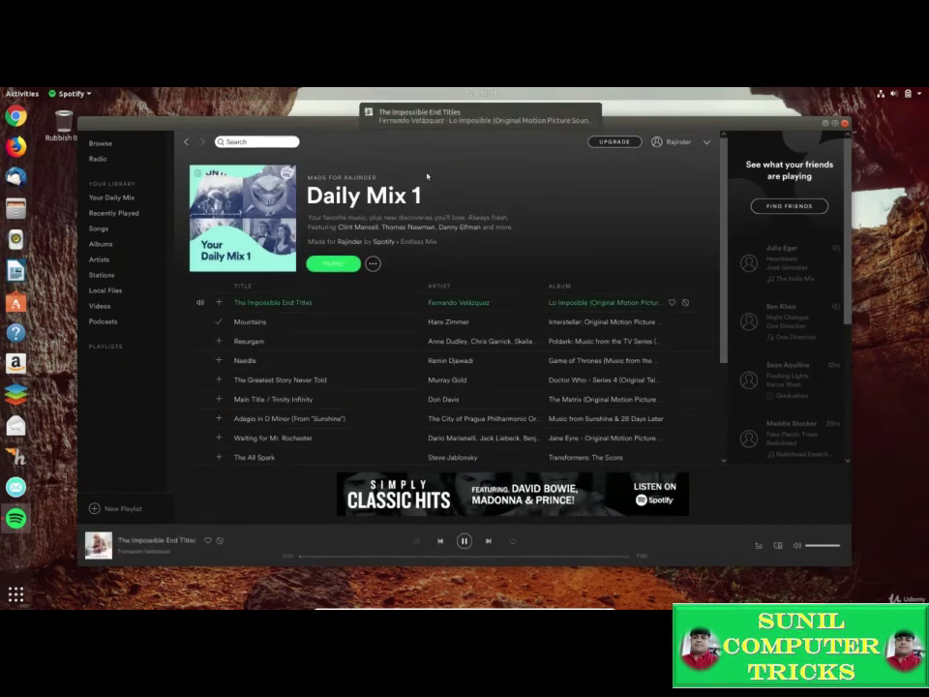
click(488, 93)
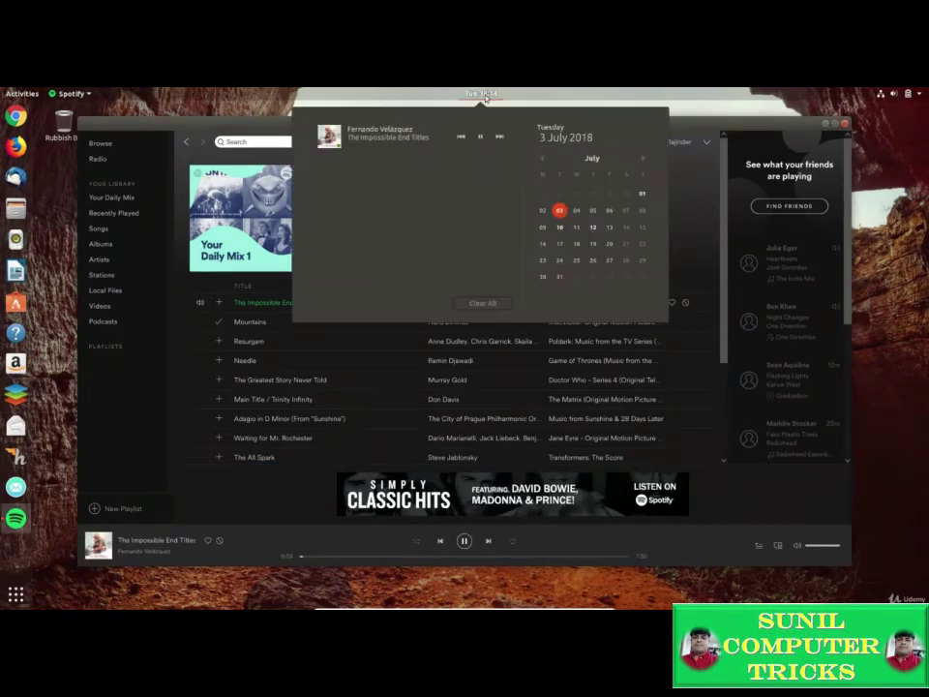
click(482, 137)
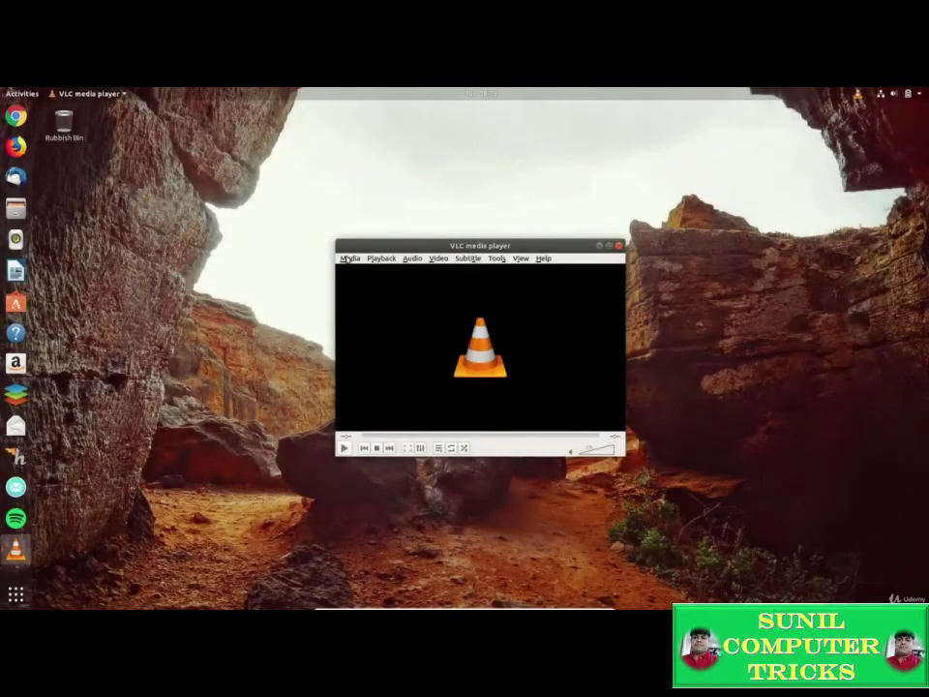
Open fitness tracker.mp4 from the Videos folder in VLC and skip ahead to about 00:22.
click(349, 258)
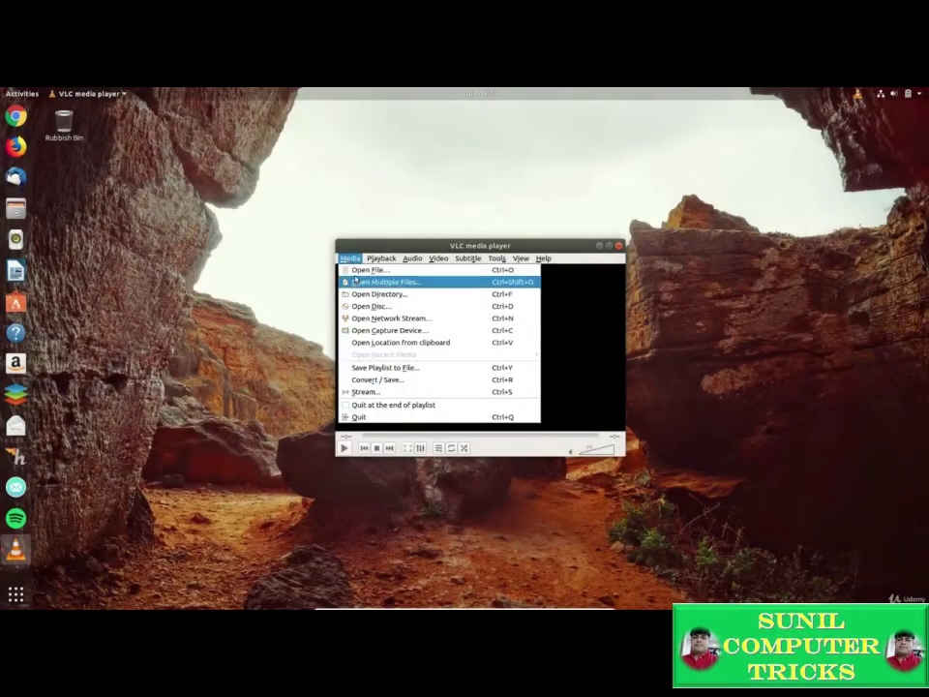
click(369, 271)
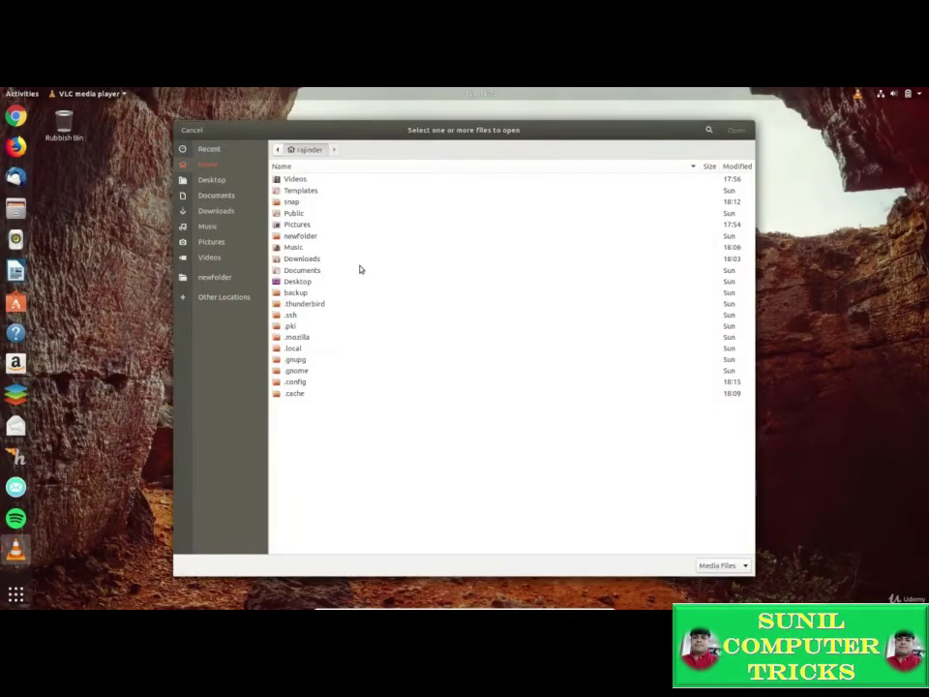
click(208, 257)
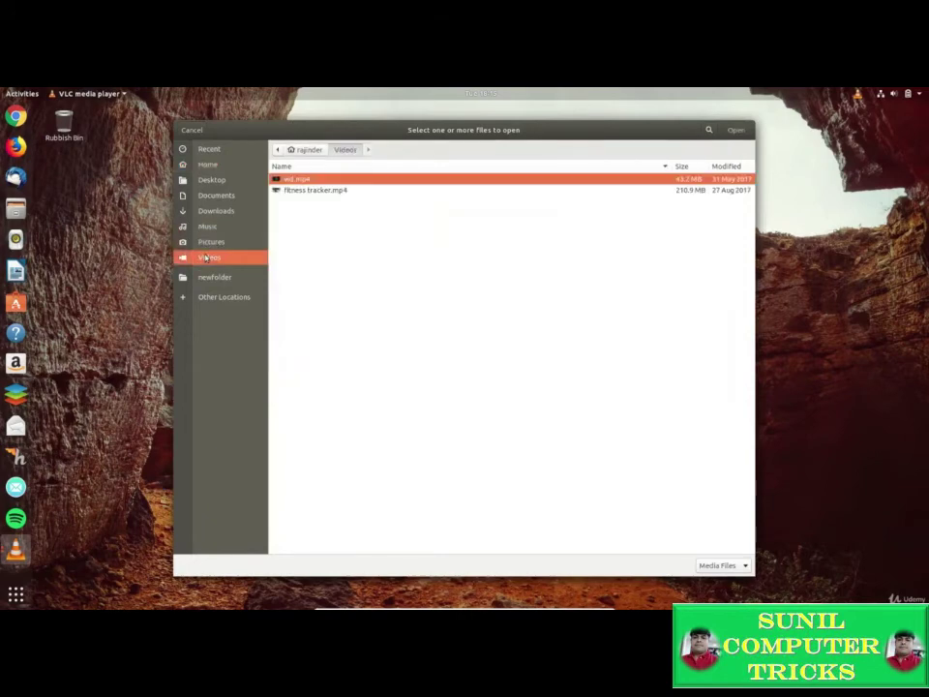
click(316, 192)
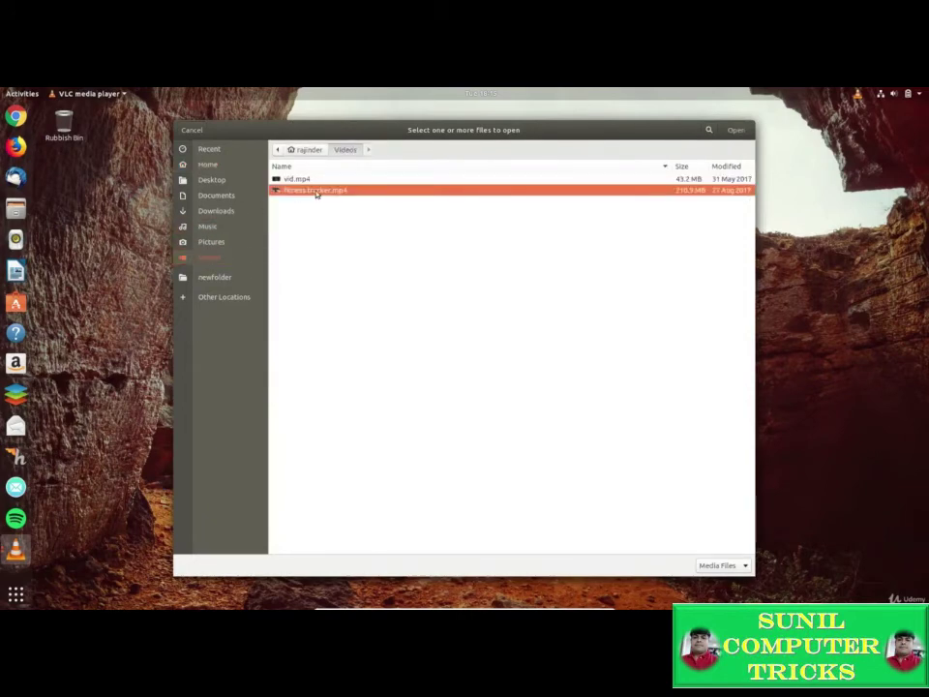
click(736, 130)
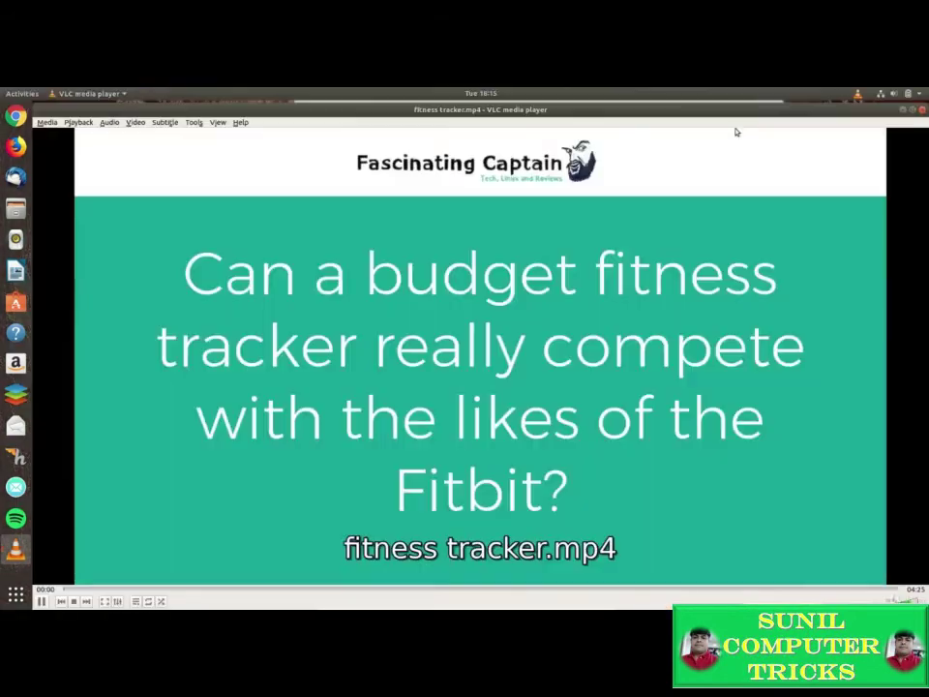
click(132, 589)
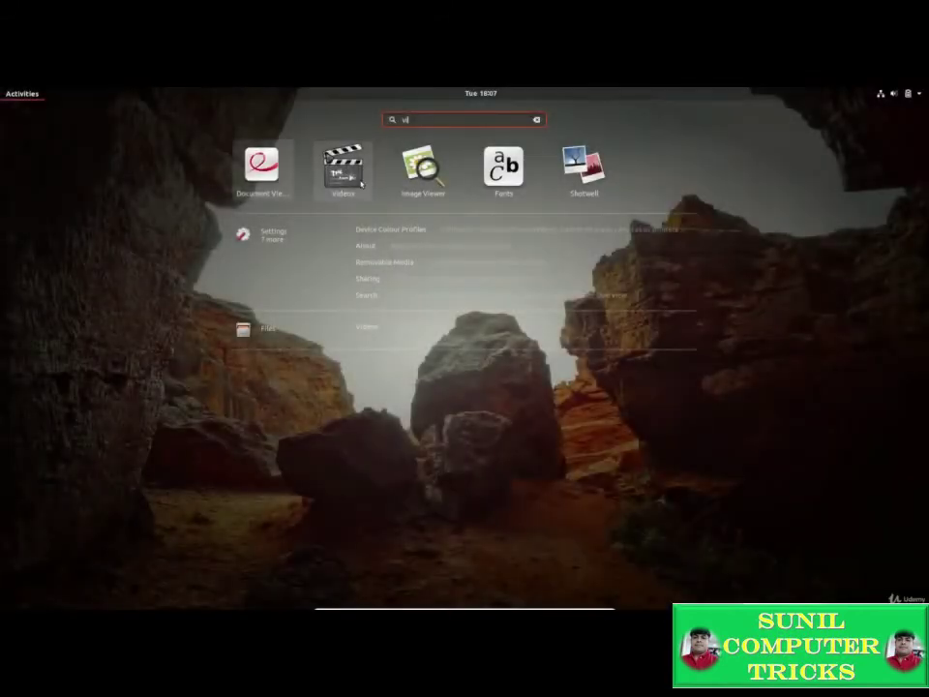
Launch Videos, enlarge its window, and open the Apple Movie Trailers channel under Channels.
click(343, 169)
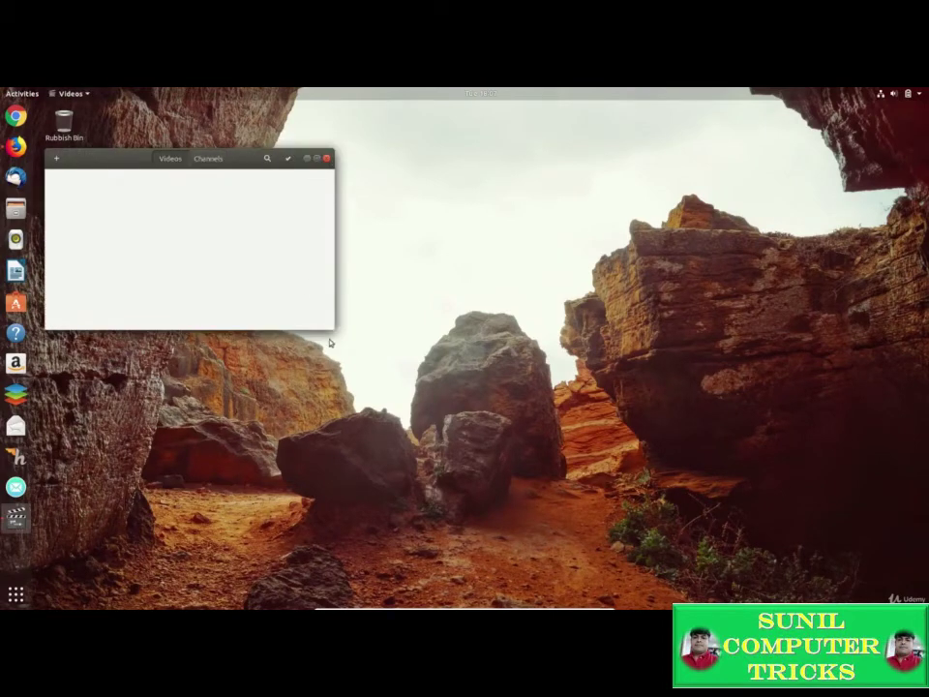
drag(330, 328, 838, 579)
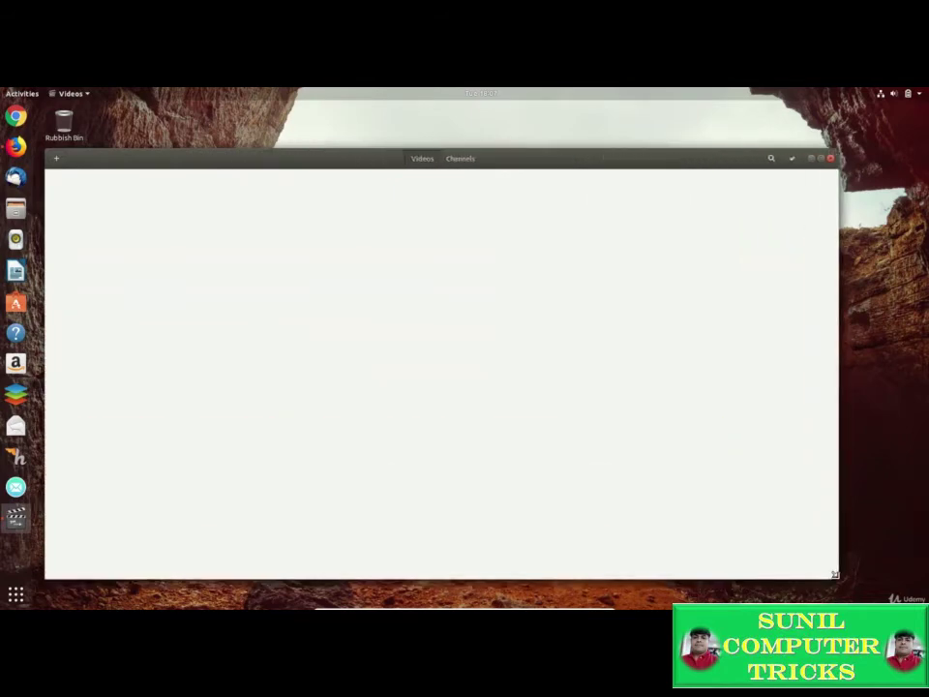
click(457, 159)
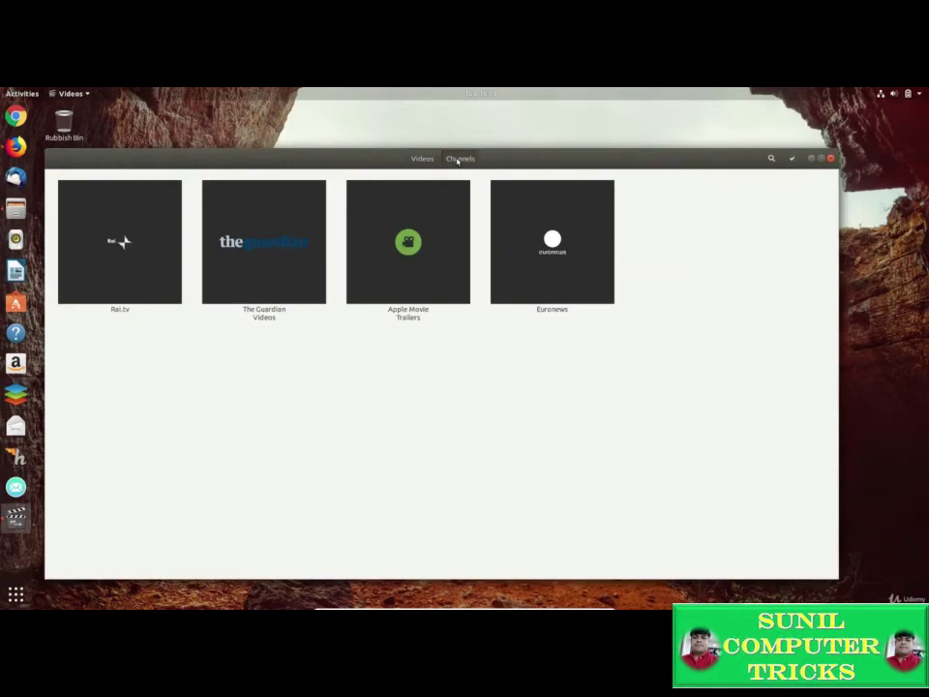
click(455, 254)
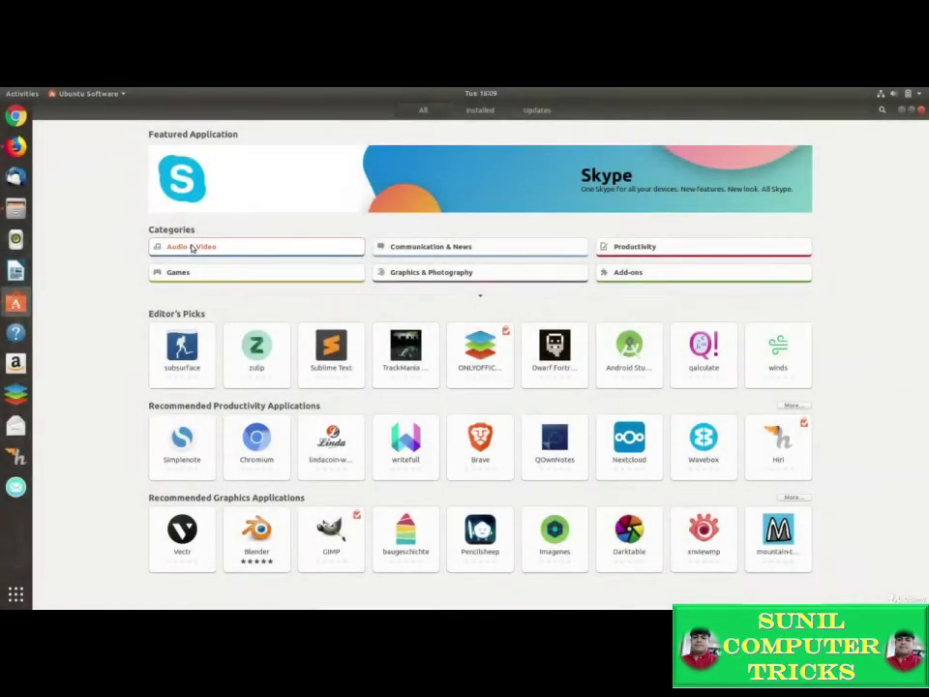
Browse the Audio & Video category from Ubuntu Software's Explore page.
click(192, 247)
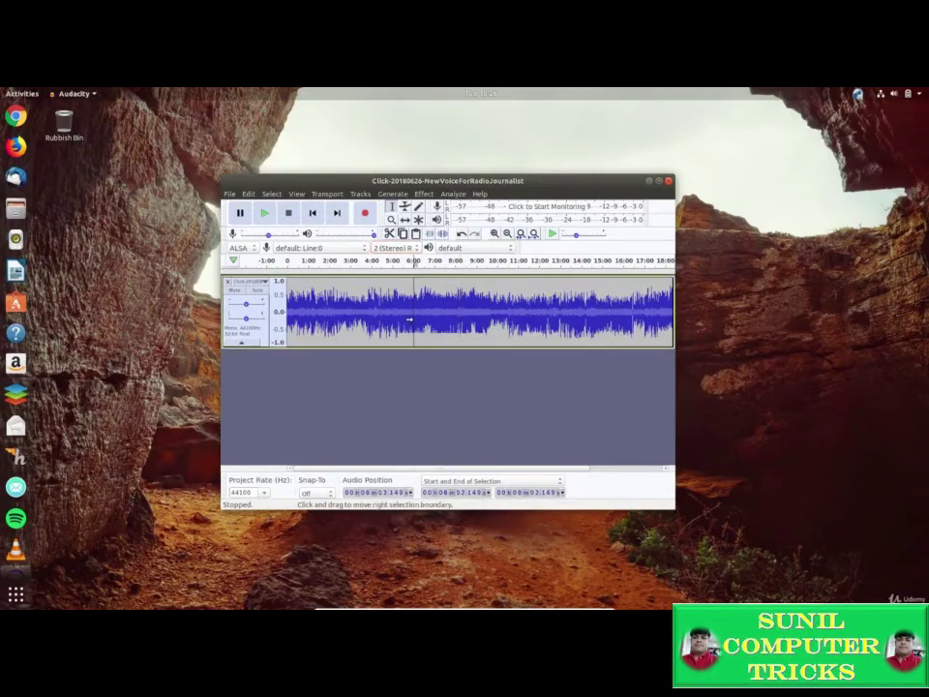
Select the Click episode audio from about 6:02 to 10:15, then resume playback in Amarok.
drag(414, 320, 498, 316)
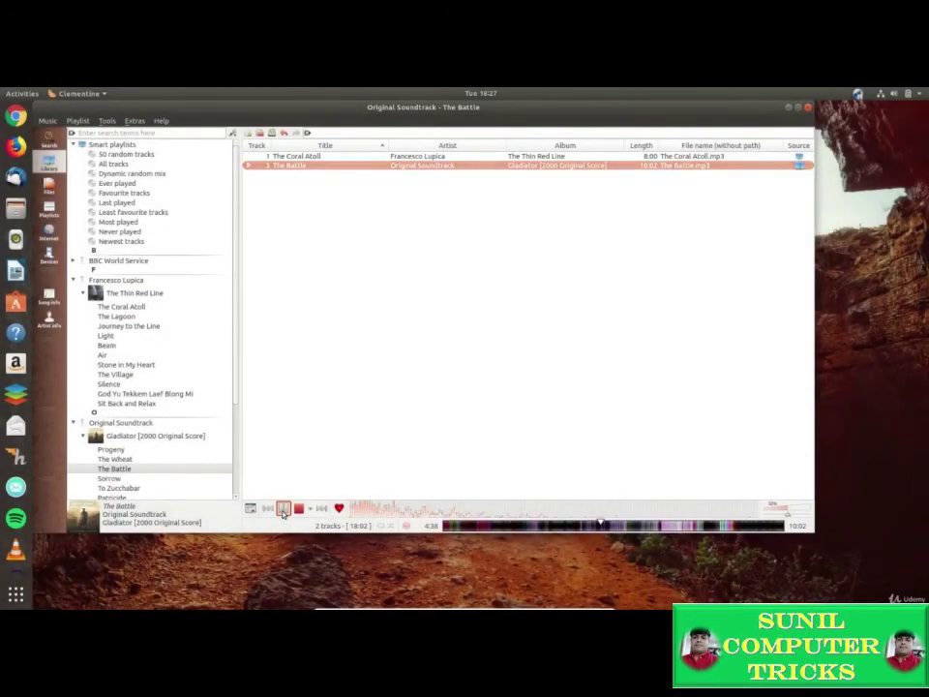
key(super)
click(461, 444)
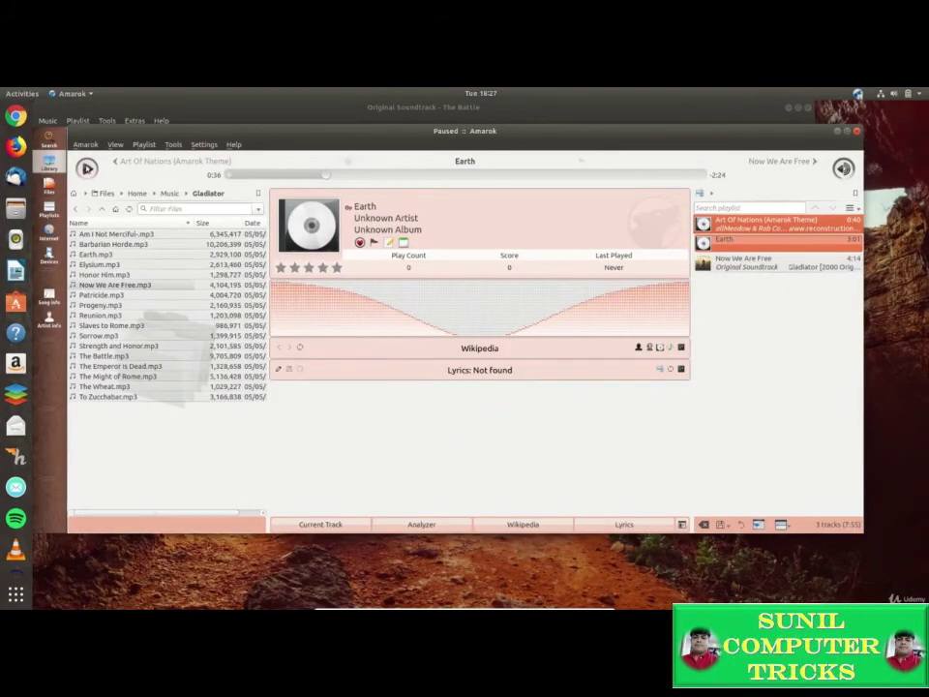
click(87, 168)
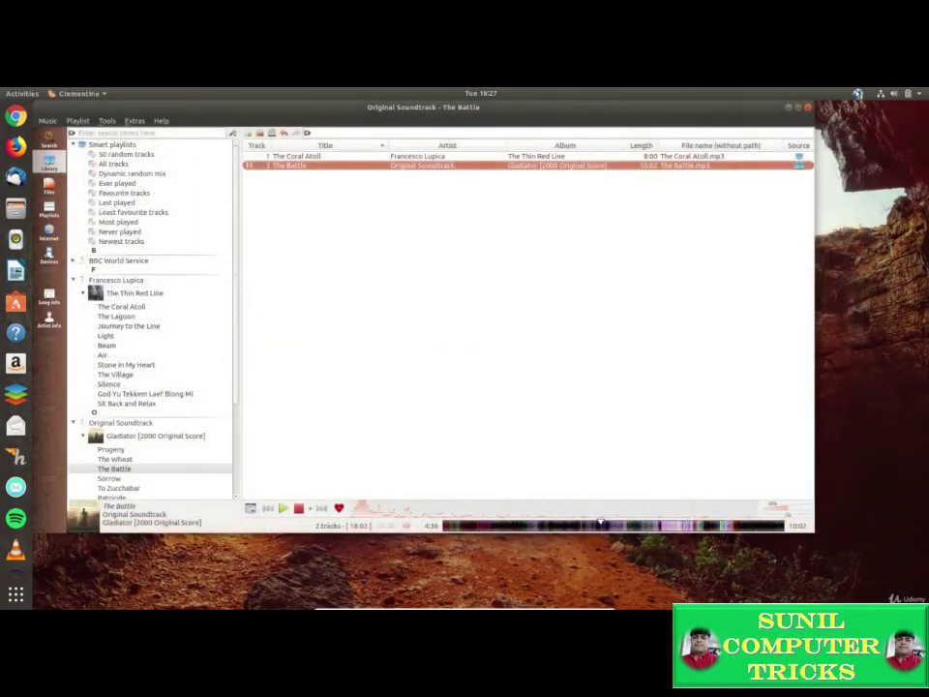
Open and close Amarok's playback controls list, then close Audacity without saving changes.
click(858, 93)
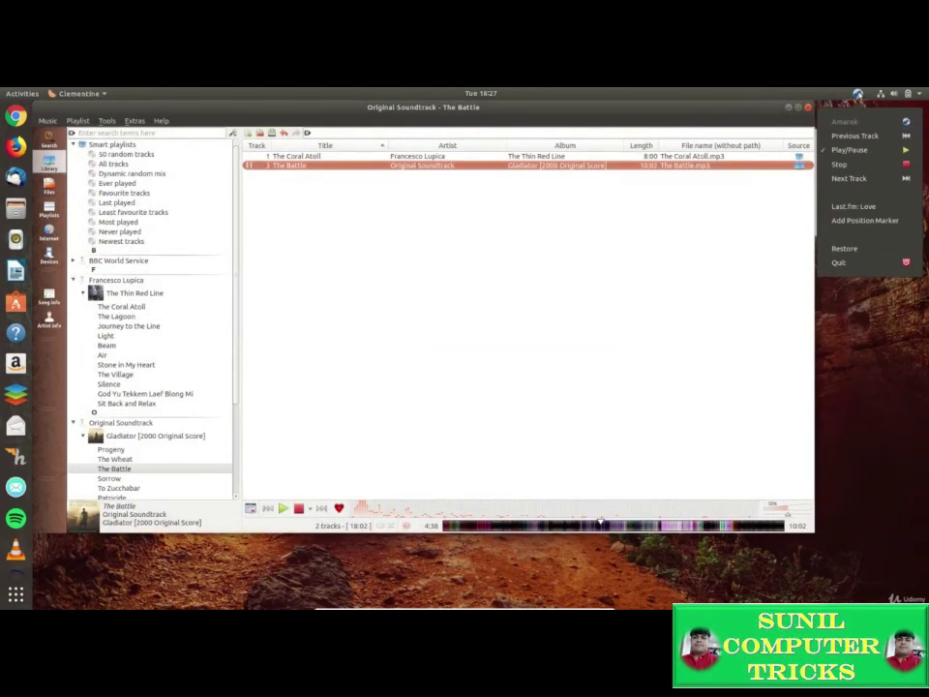
click(808, 107)
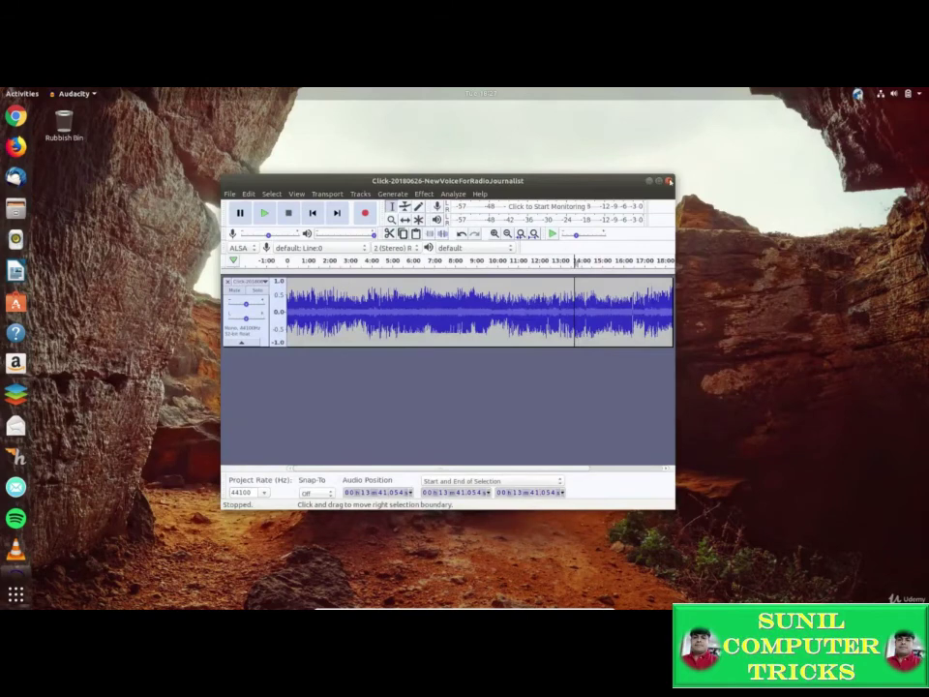
click(669, 182)
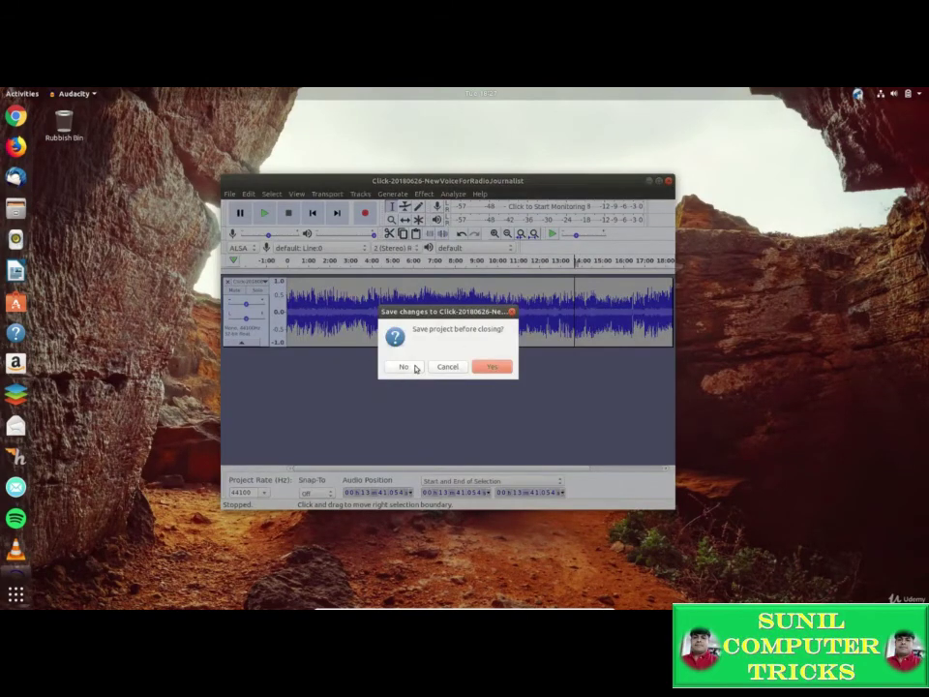
click(407, 367)
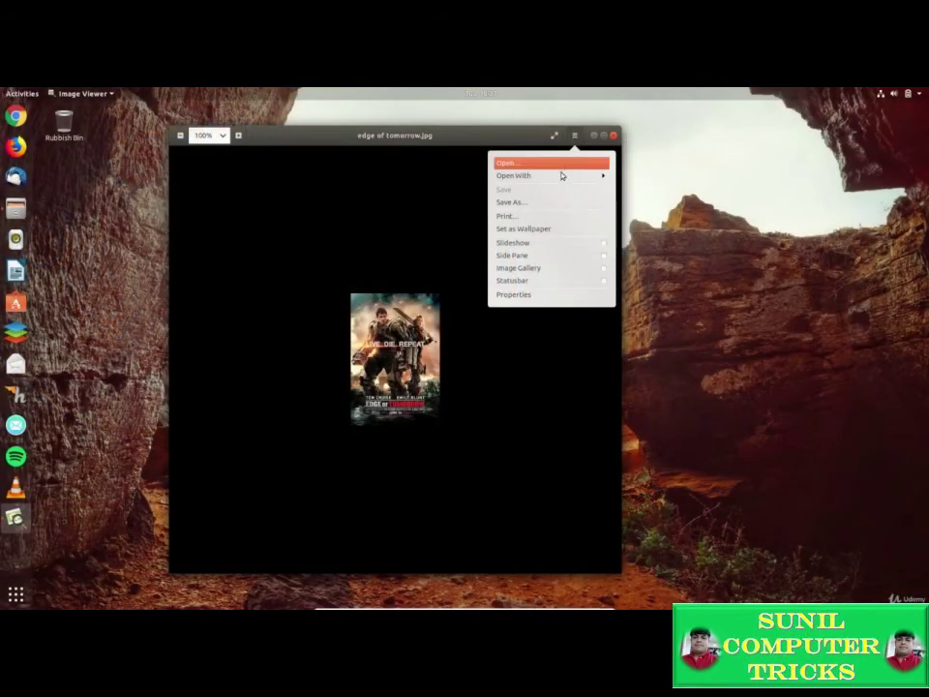
Show the thumbnail strip and step from civil war.jpg to coraline.jpg.
click(571, 274)
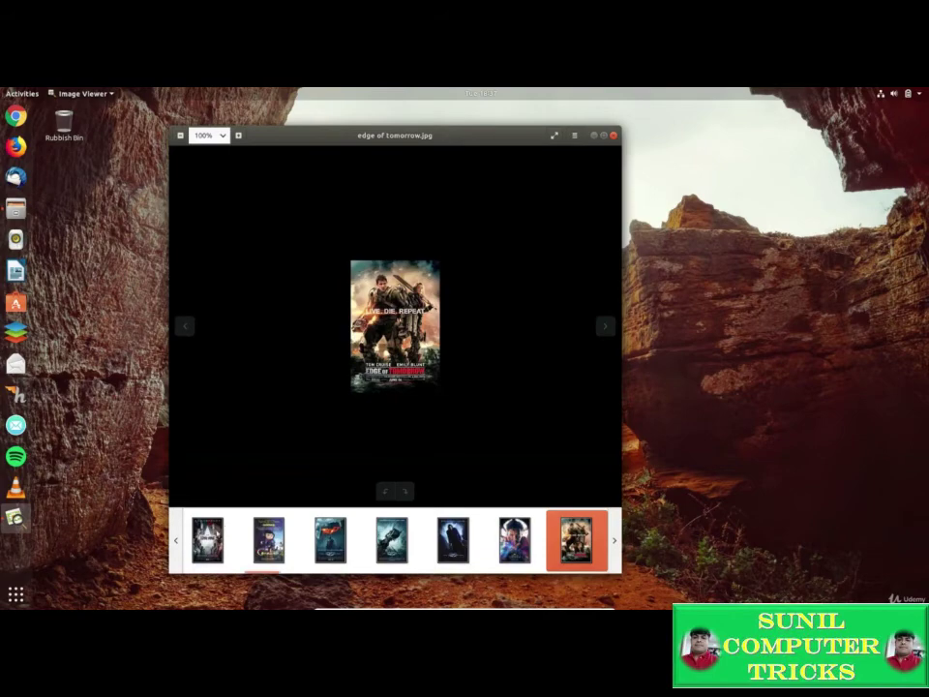
key(Right)
key(Right)
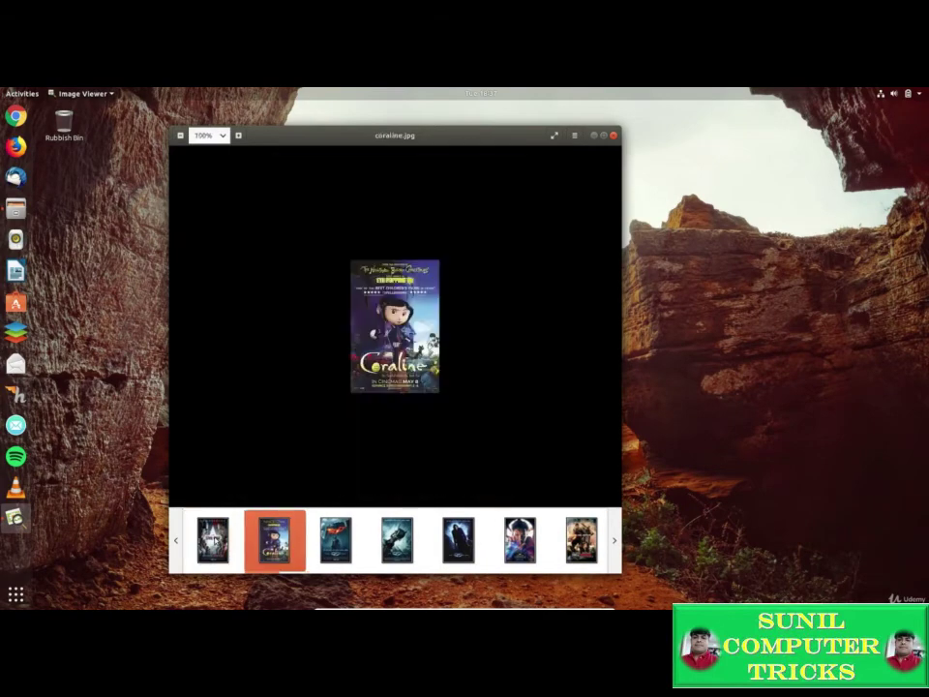
key(Right)
key(Right)
key(Right)
key(Right)
key(Right)
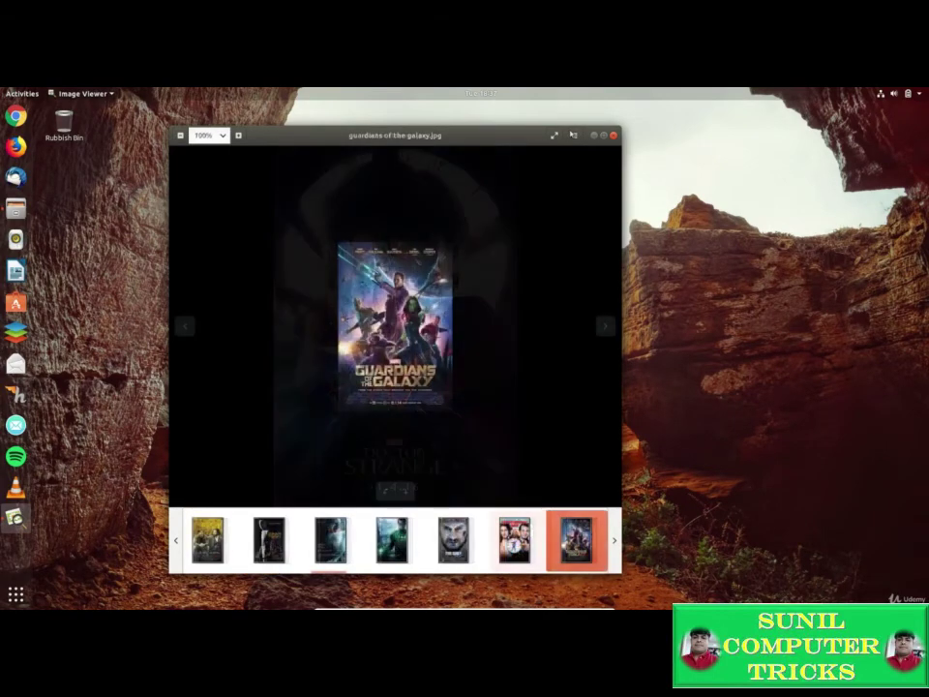
Turn on the properties side pane and page on through hacksaw ridge.jpg, Inception.jpg and further posters.
click(574, 135)
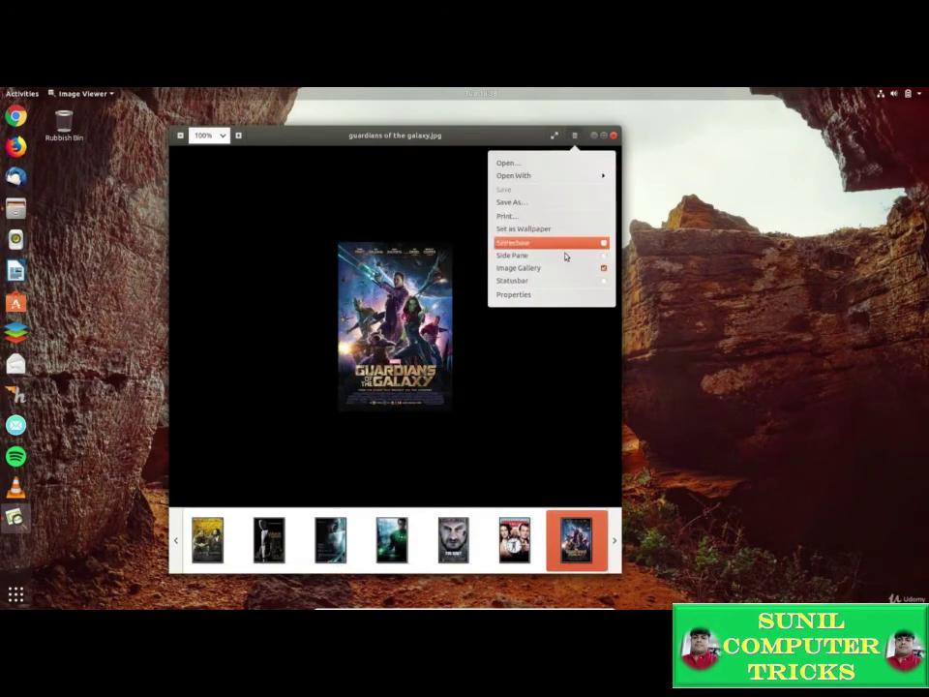
click(600, 256)
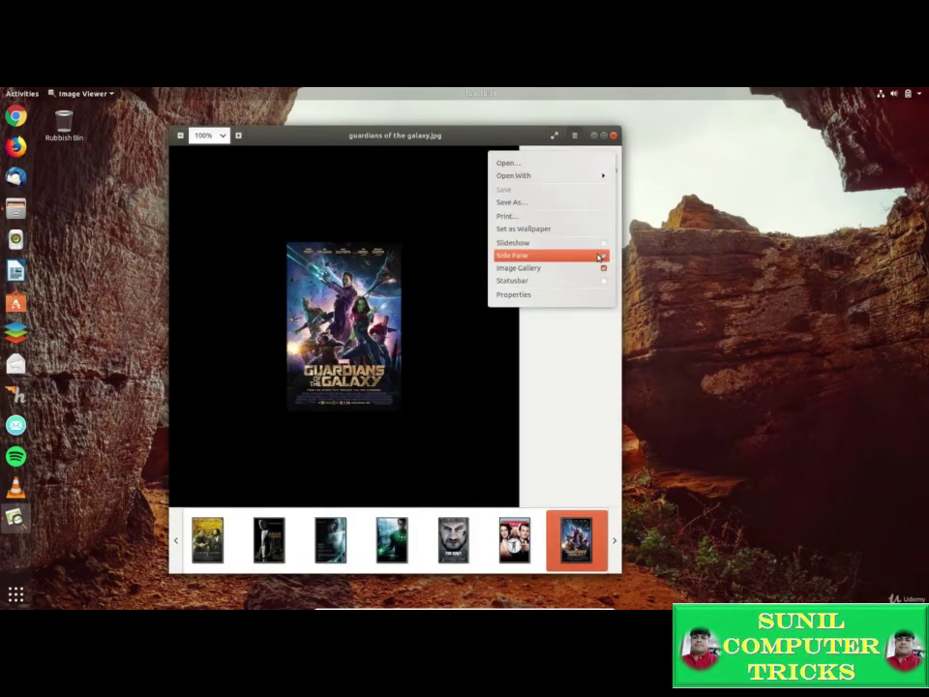
click(555, 396)
key(Right)
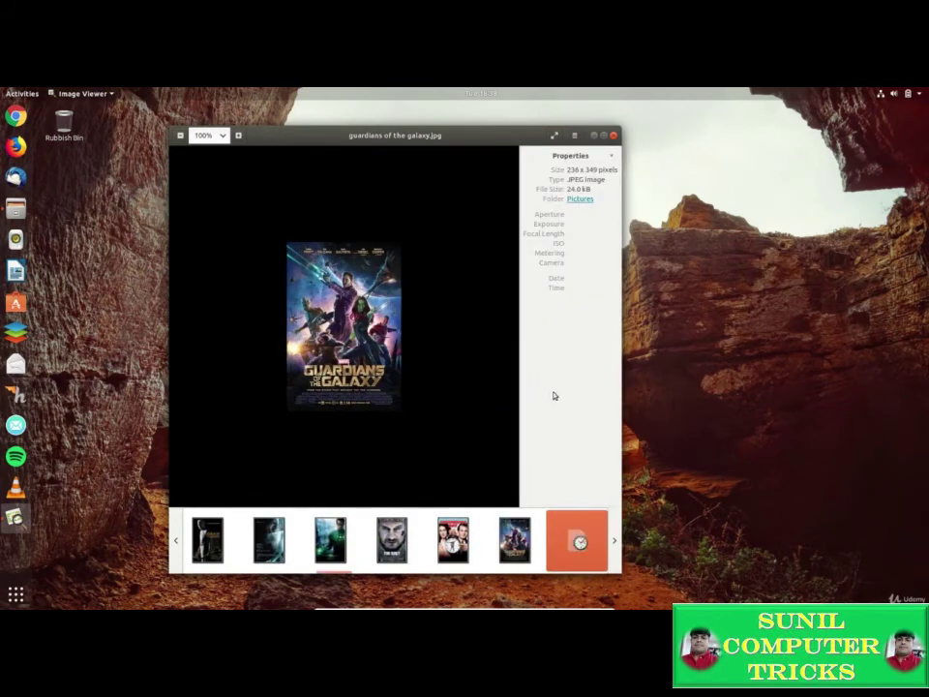
key(Right)
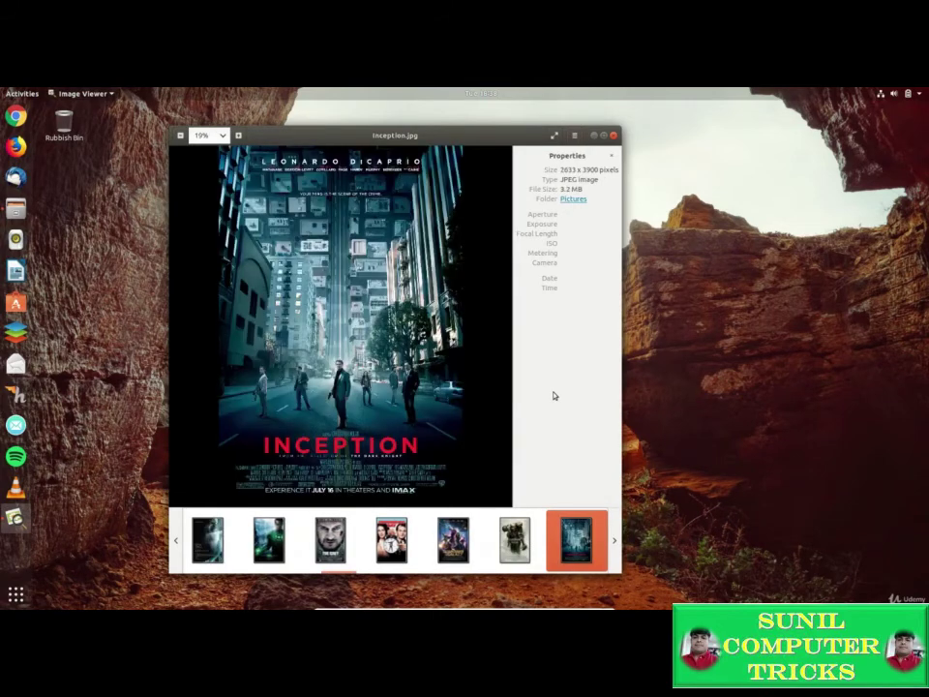
key(Right)
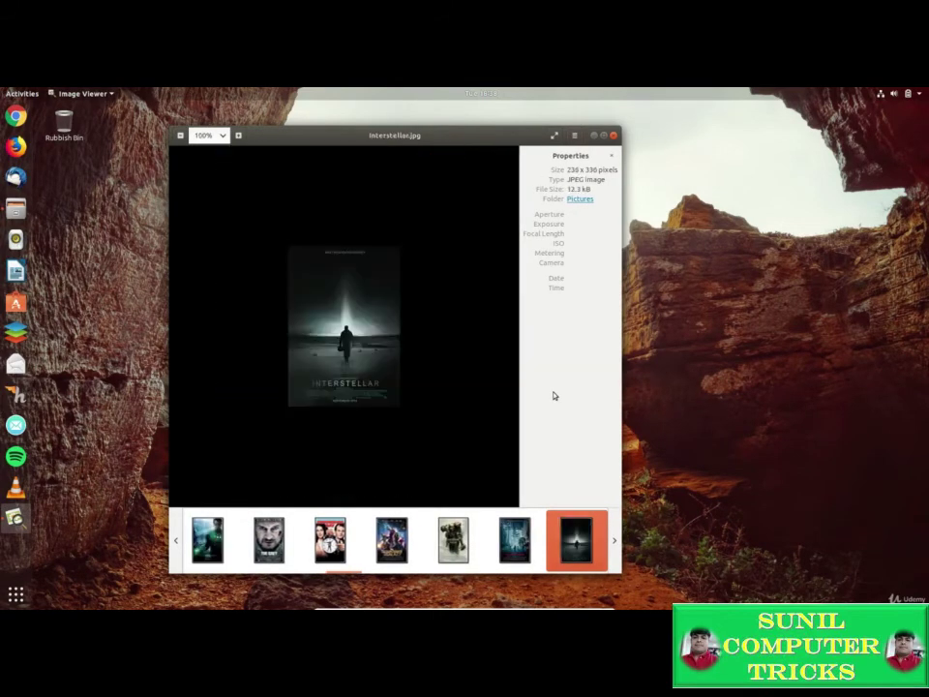
key(Right)
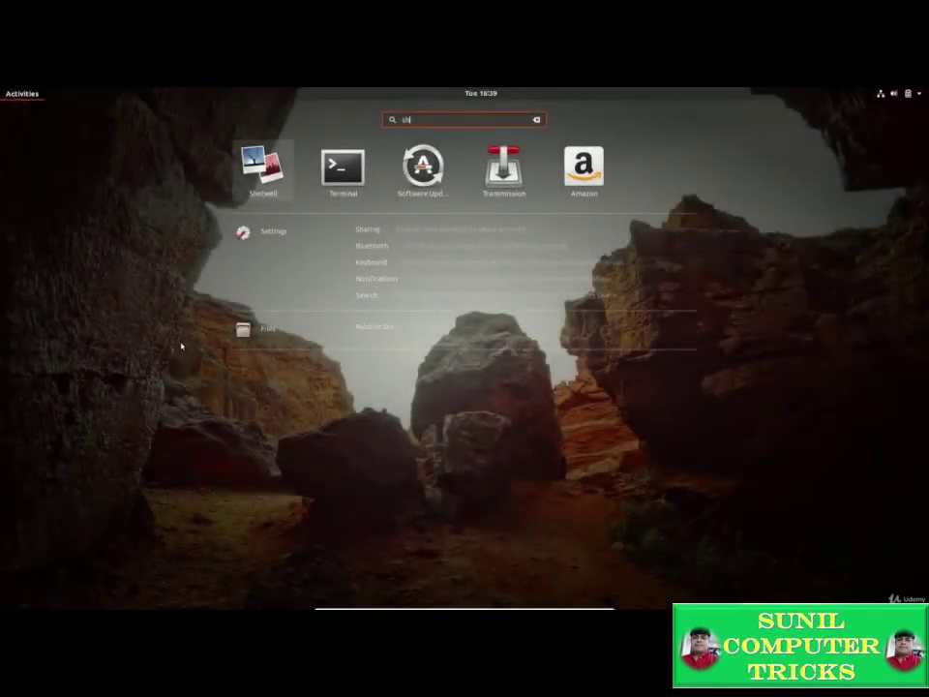
Launch Shotwell and import the photos from Pictures through the Welcome dialog.
key(Return)
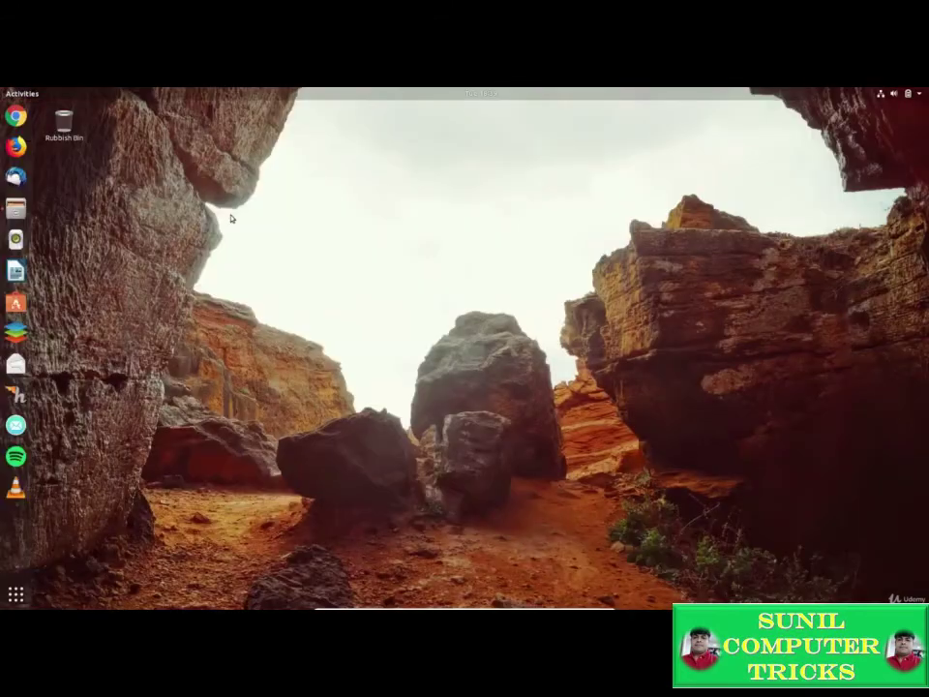
click(354, 236)
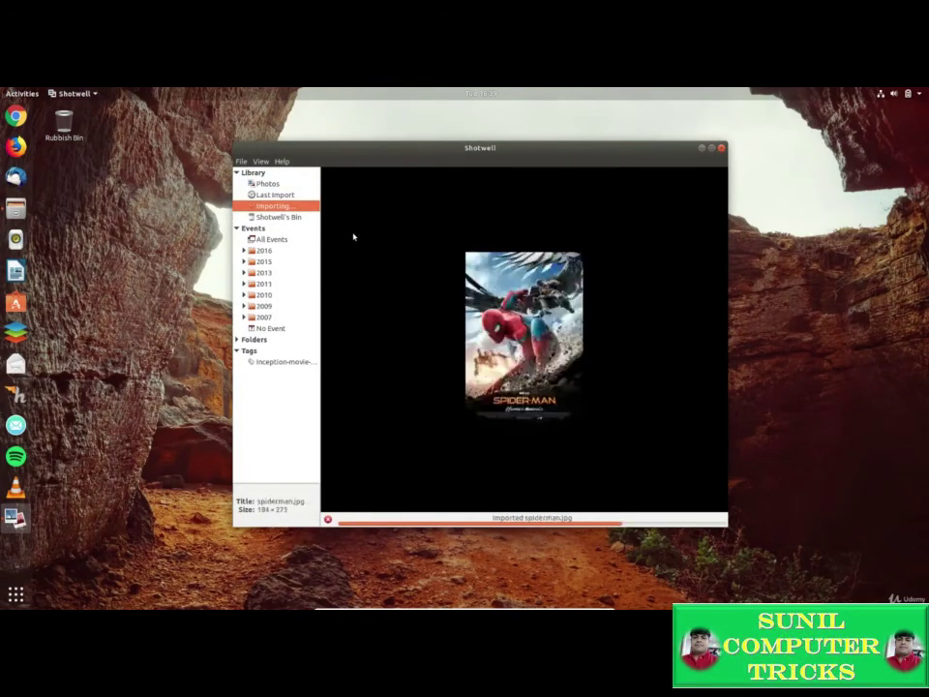
click(465, 361)
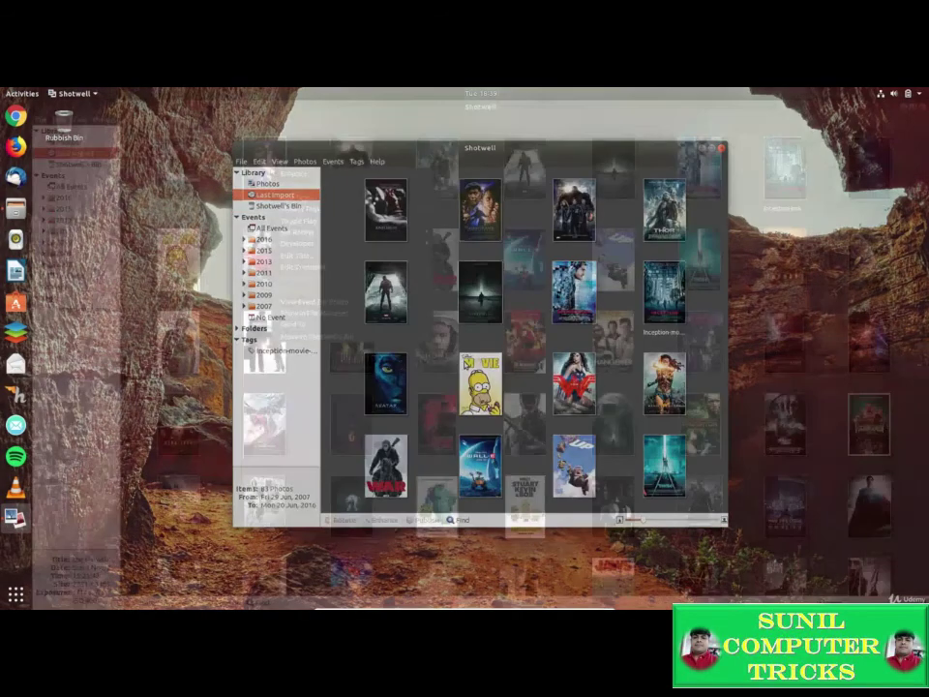
Step through the imported posters: Inception, Simpsons Movie, Wonder Woman, Tremors, up to Terminator 2.
right_click(272, 180)
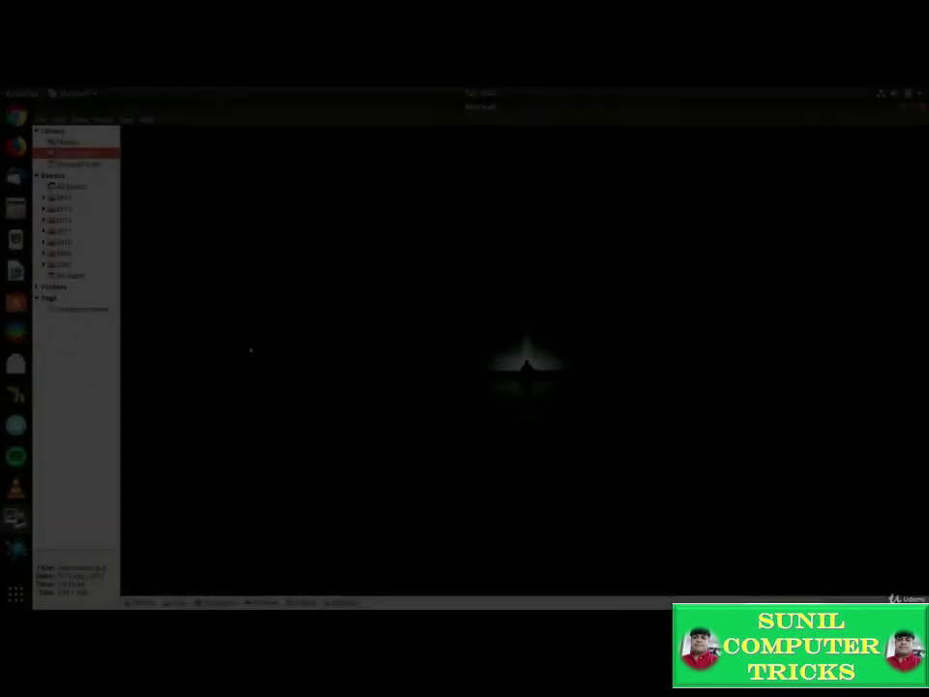
key(Right)
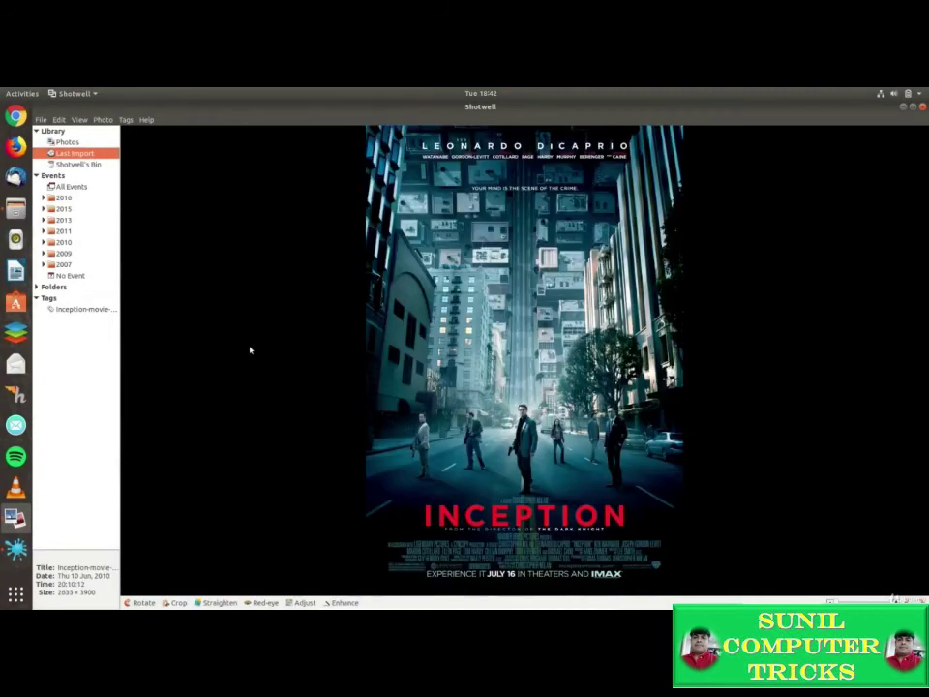
key(Right)
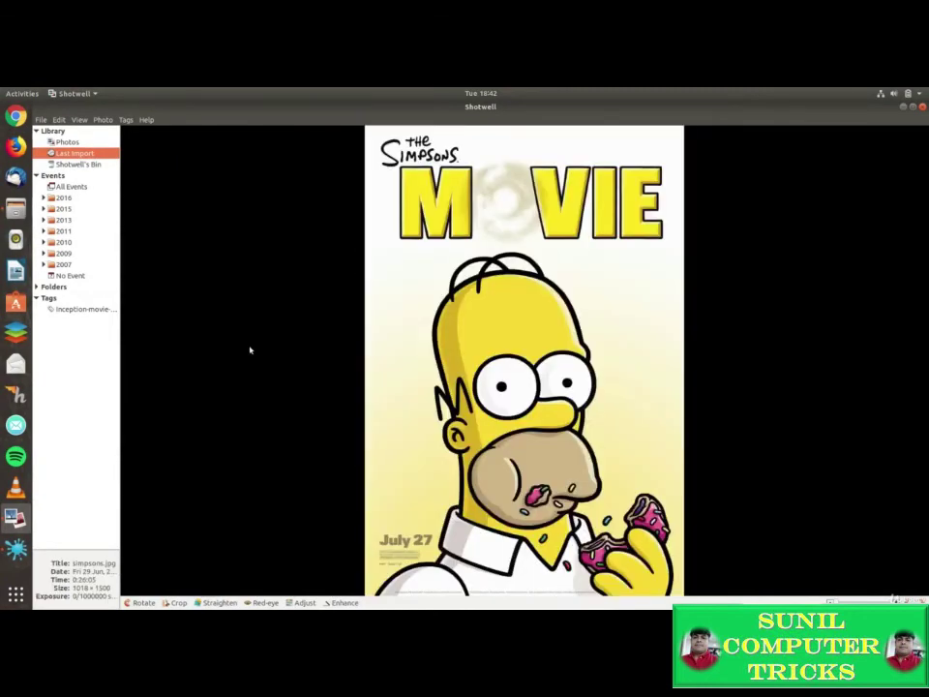
key(Right)
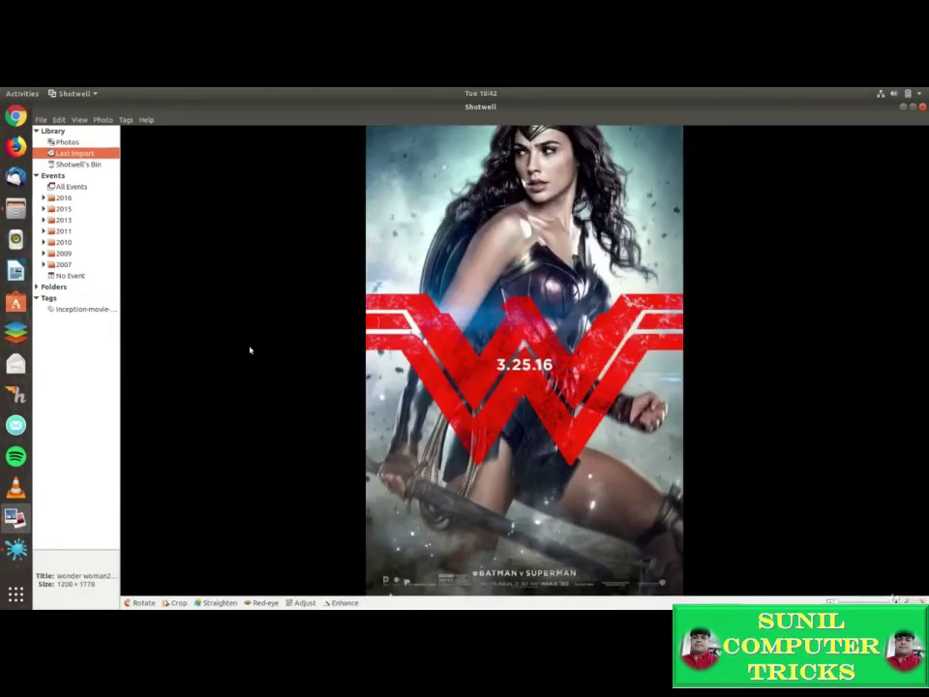
key(Right)
key(Right)
key(Right)
key(Right)
key(Right)
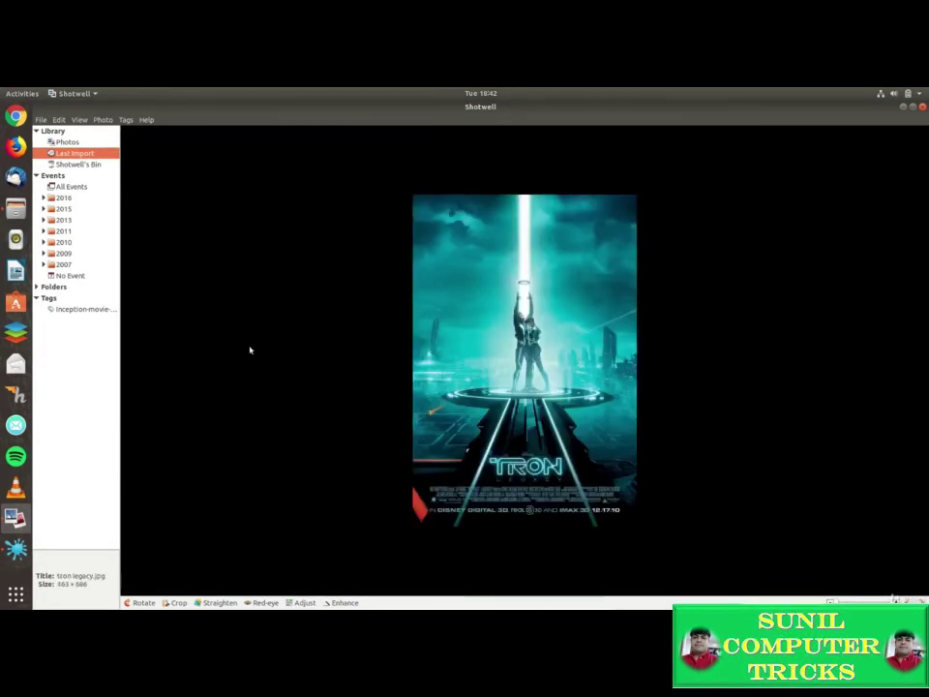
key(Right)
key(Right)
key(Right)
key(Right)
key(Right)
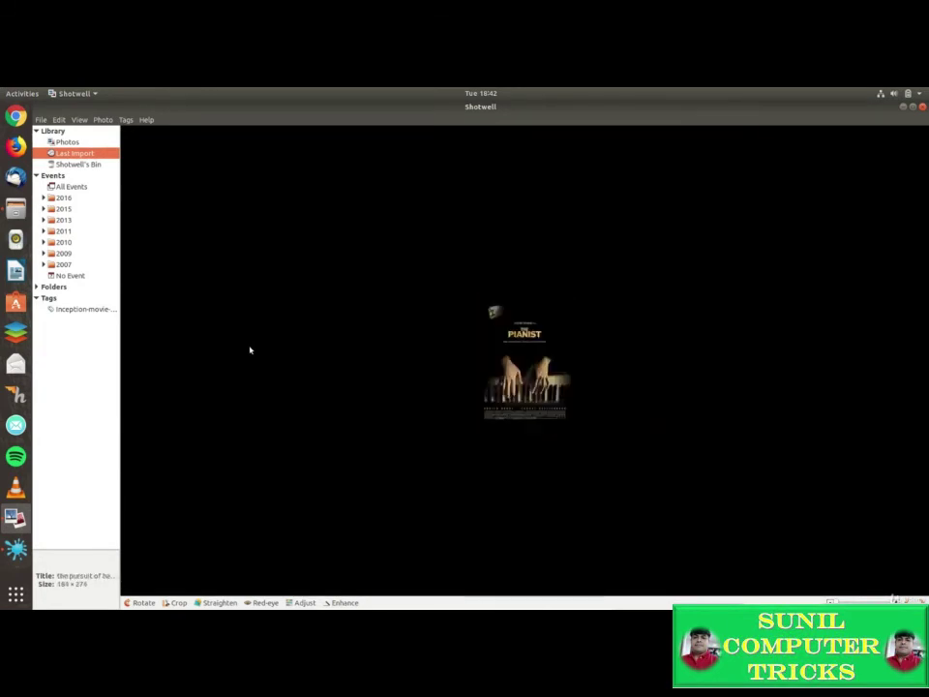
key(Right)
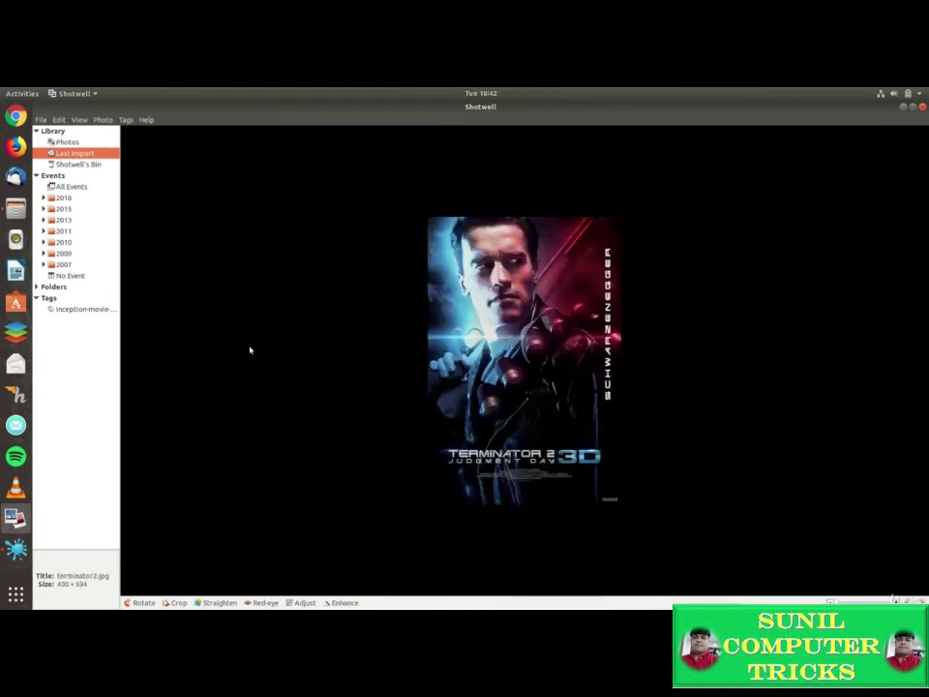
key(Right)
Rotate the Star Wars poster through four quarter turns back to upright.
click(143, 603)
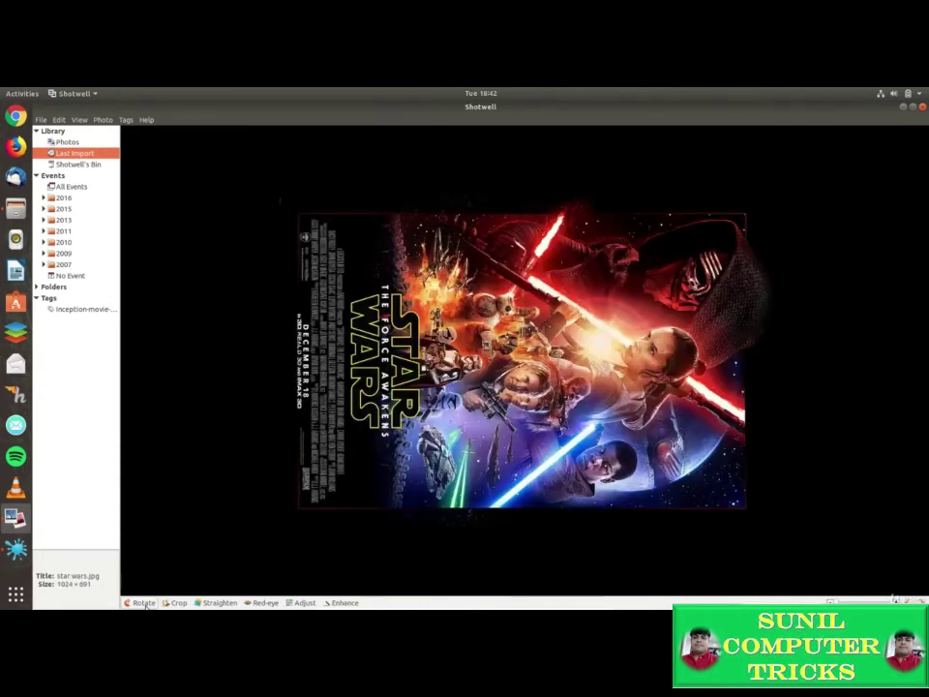
click(143, 603)
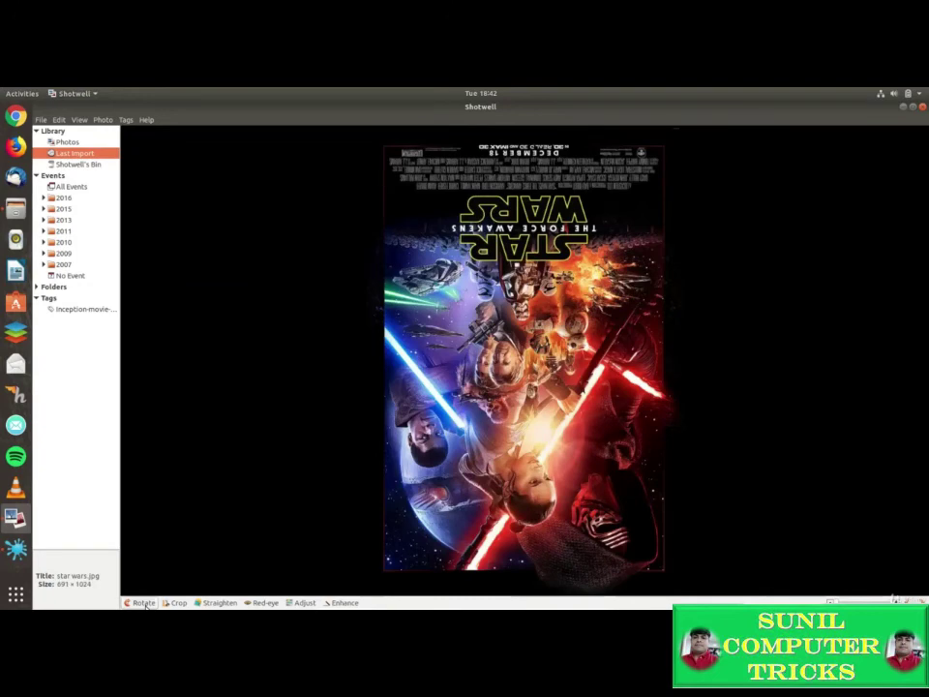
click(145, 603)
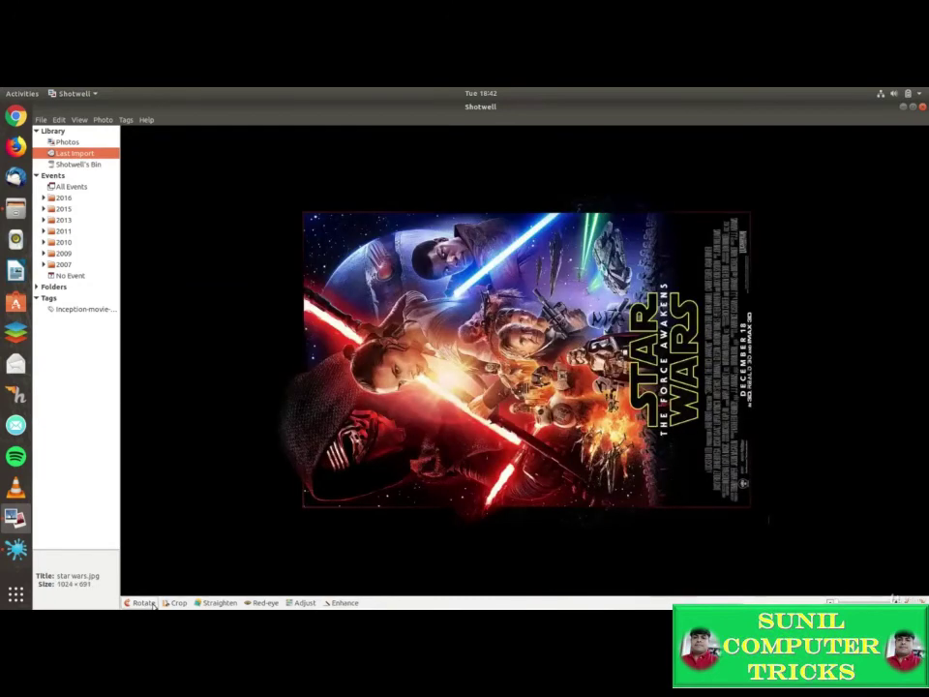
click(148, 604)
Crop the poster to a square around the upper-right characters.
click(174, 604)
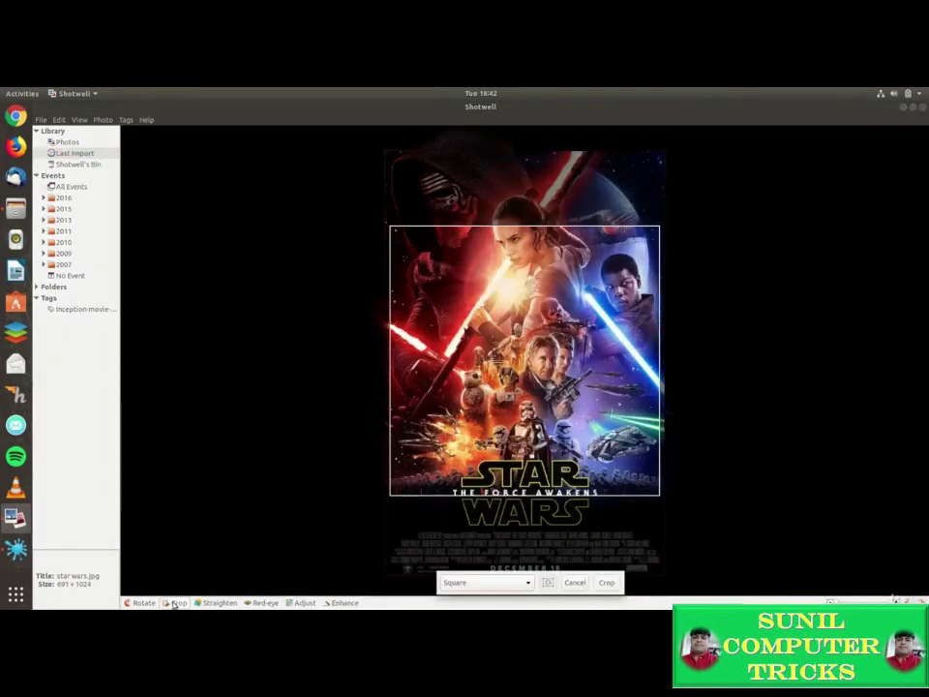
drag(413, 275, 435, 245)
drag(498, 360, 482, 357)
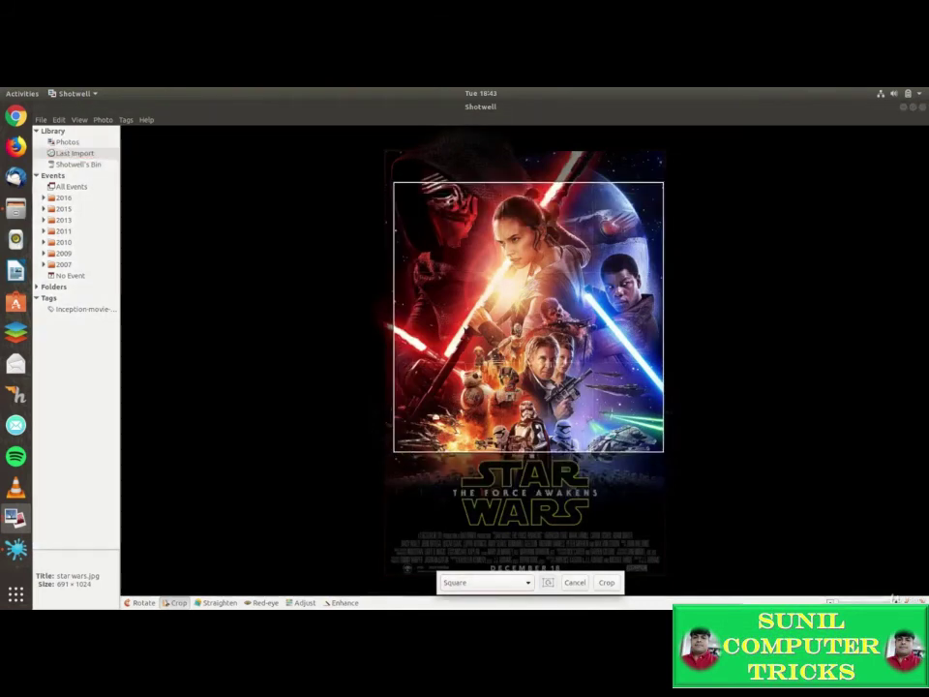
drag(400, 447, 447, 356)
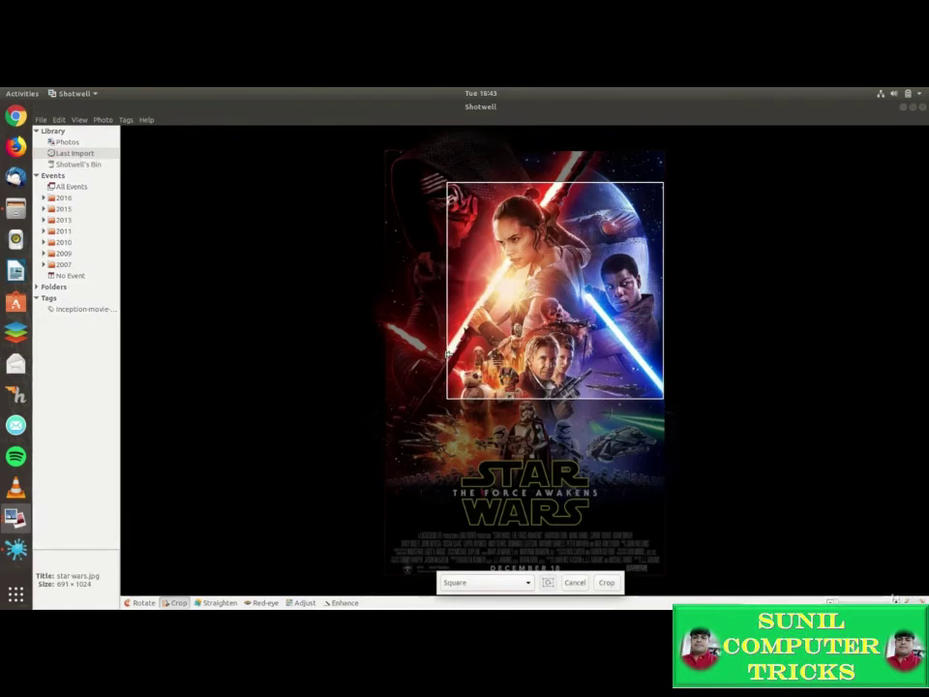
click(608, 582)
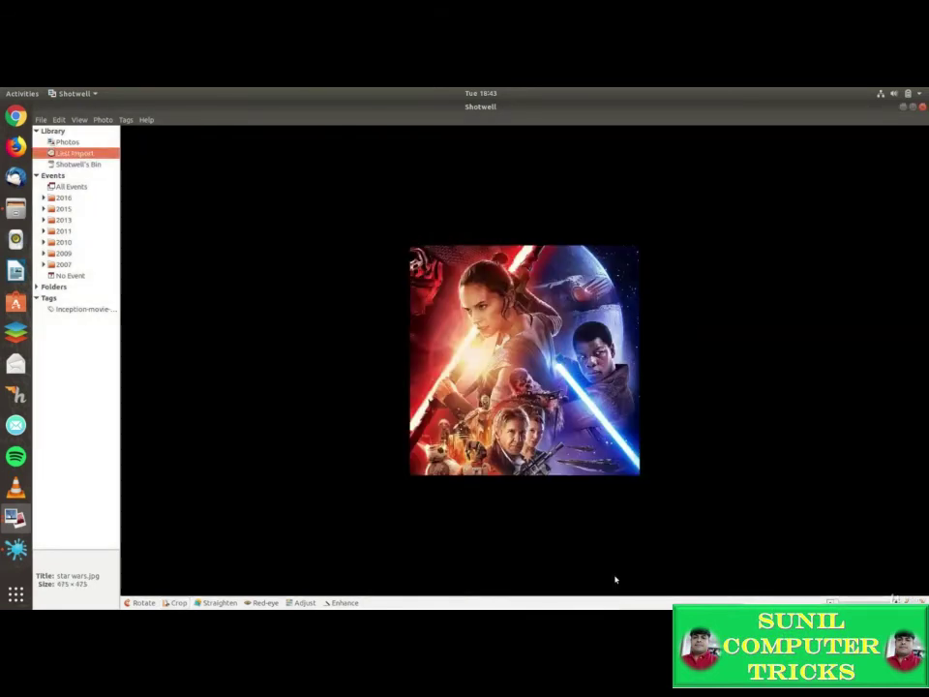
Revert the poster to its original, then undo the revert to restore the 475 × 475 crop.
click(103, 119)
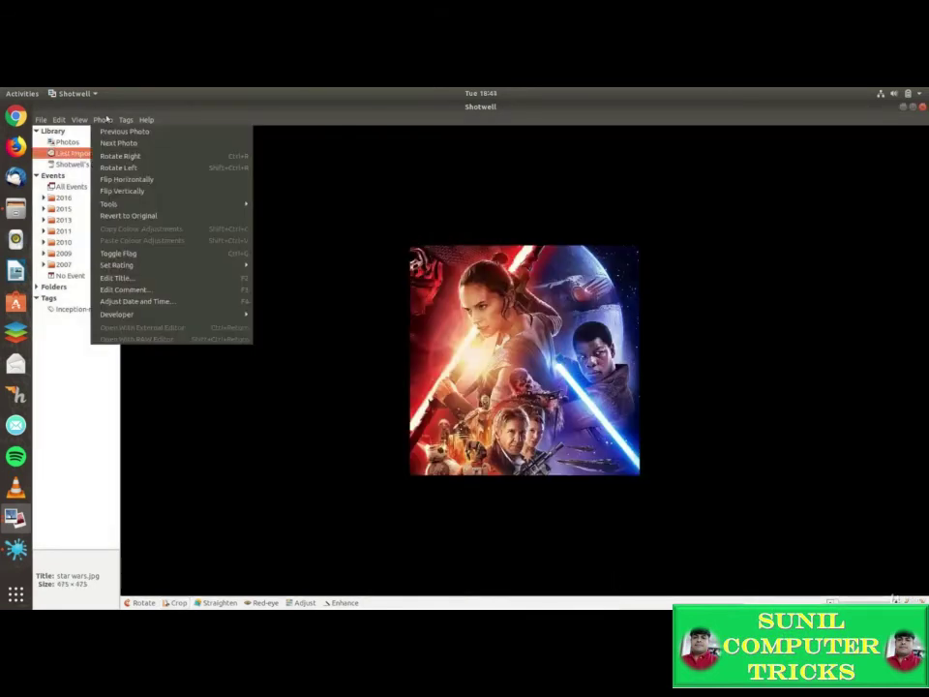
click(110, 217)
click(59, 119)
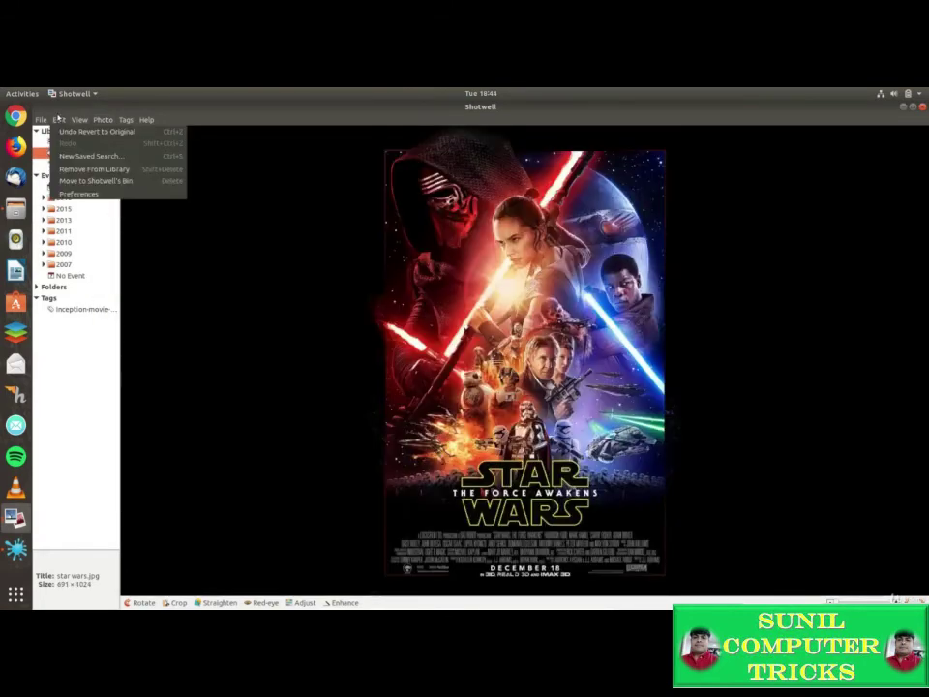
click(61, 130)
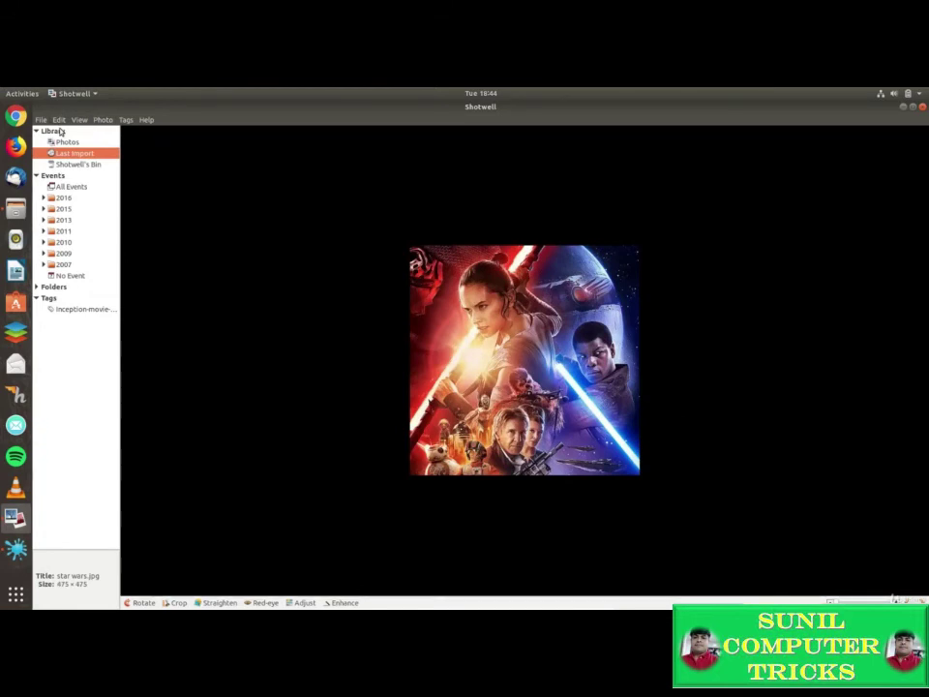
Export the cropped poster to Pictures as star wars1.jpg and switch to the file manager.
click(39, 120)
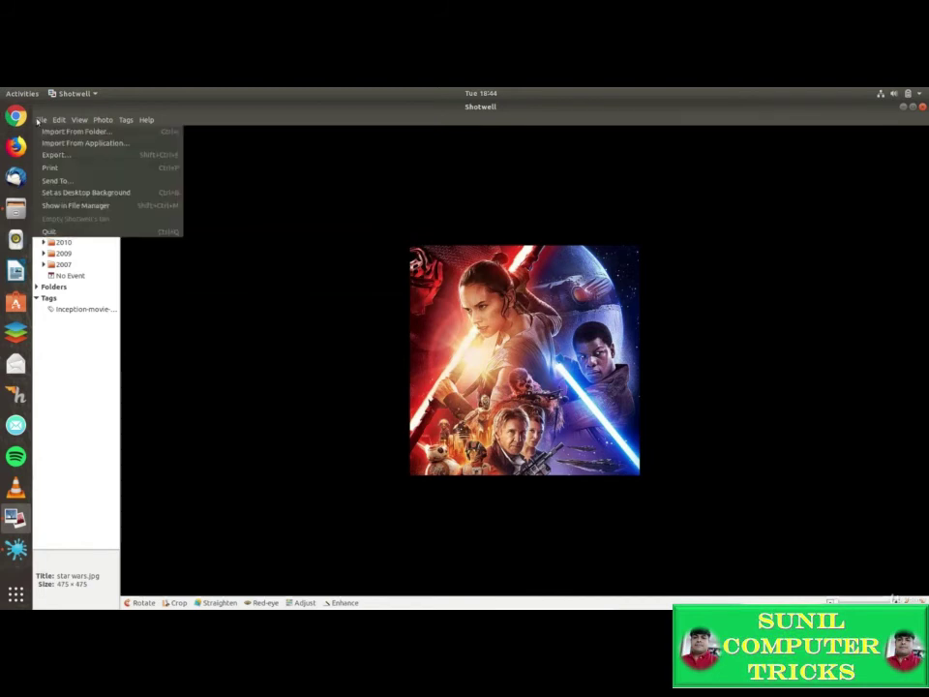
click(135, 156)
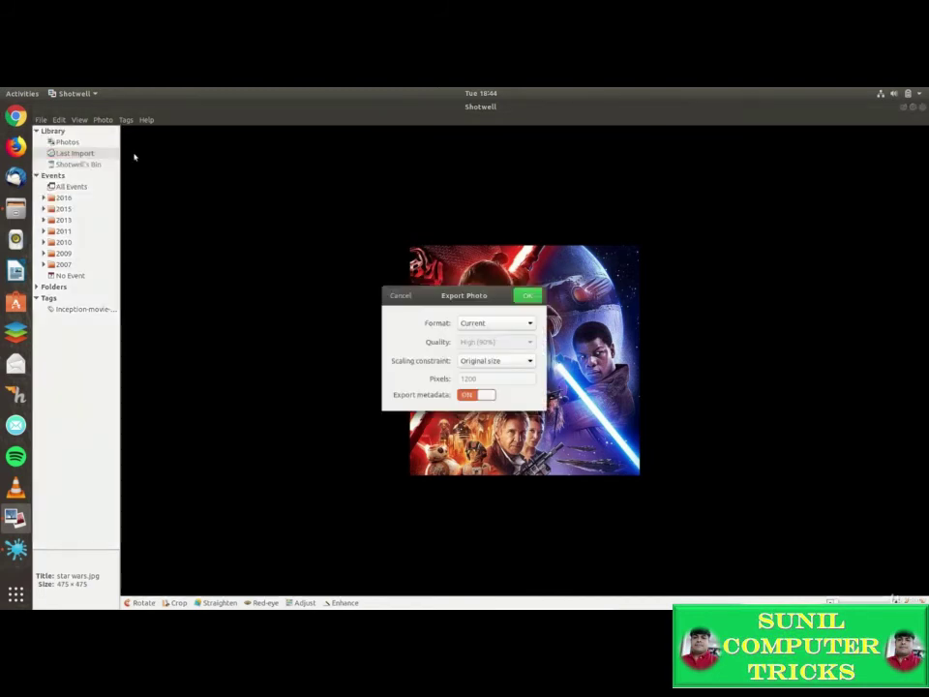
click(528, 299)
click(229, 232)
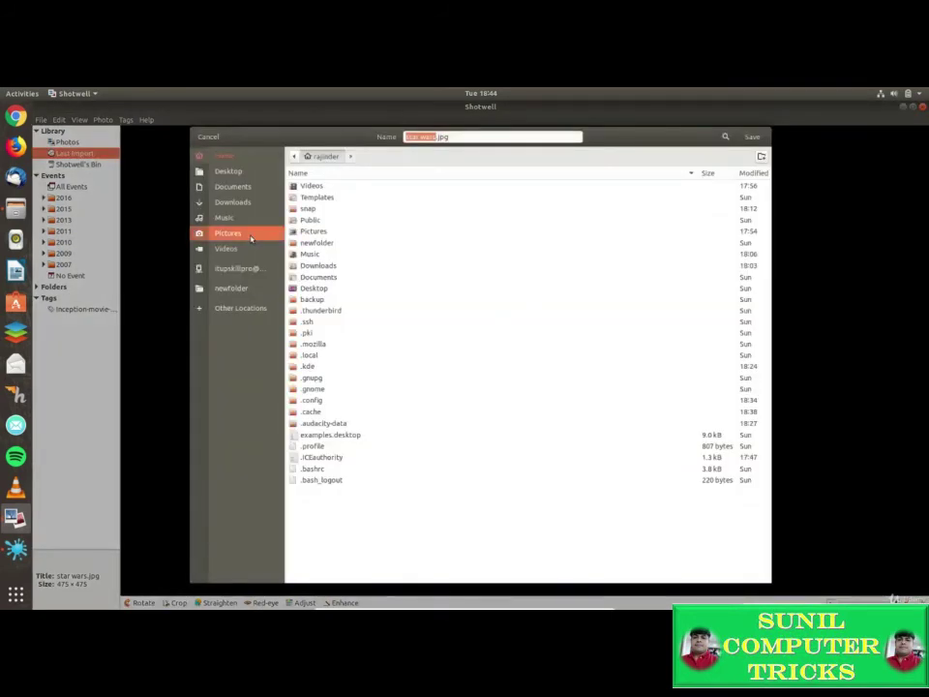
key(Right)
text(1)
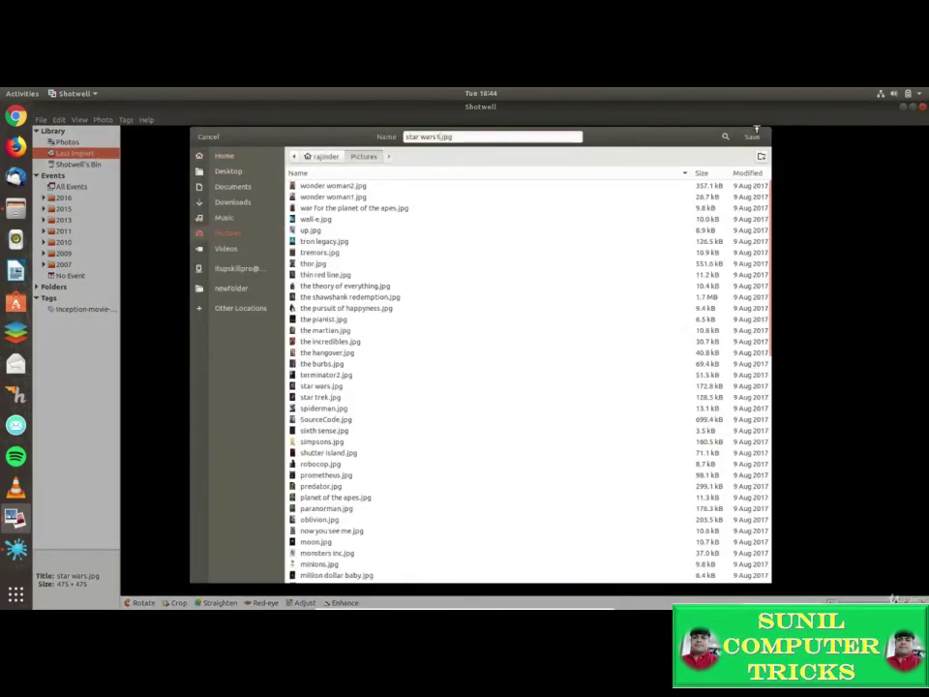
click(753, 136)
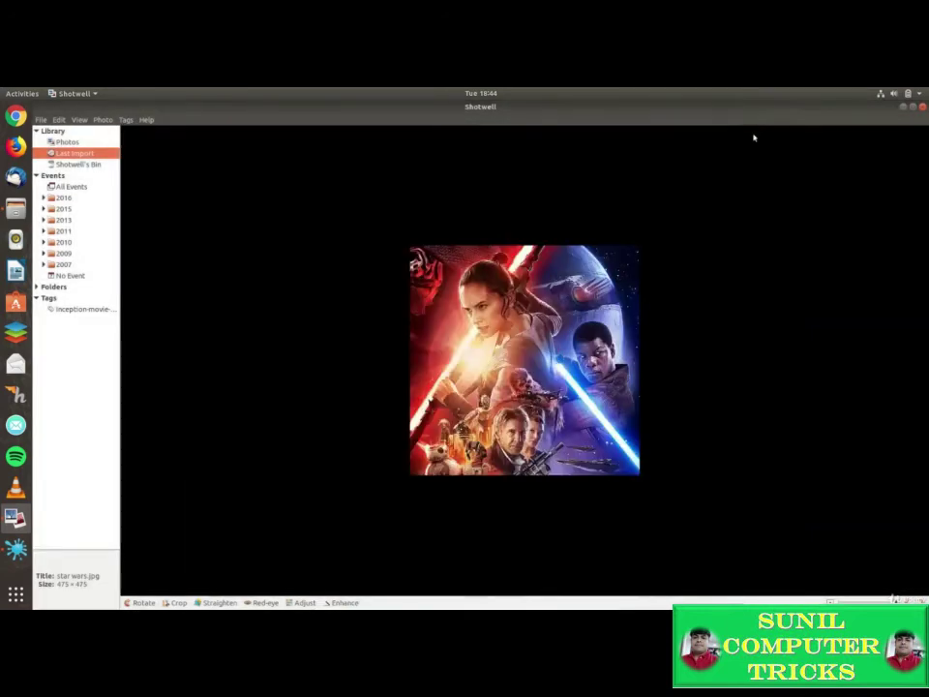
key(alt+Tab)
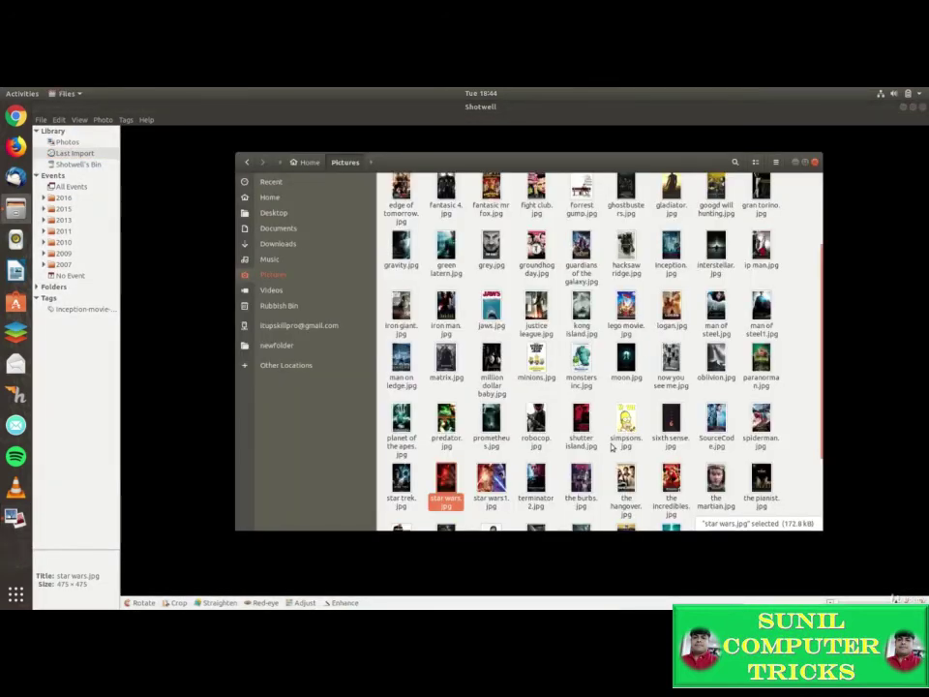
Open star wars.jpg in Image Viewer, then move on to the 475 × 475 star wars1.jpg.
double_click(449, 475)
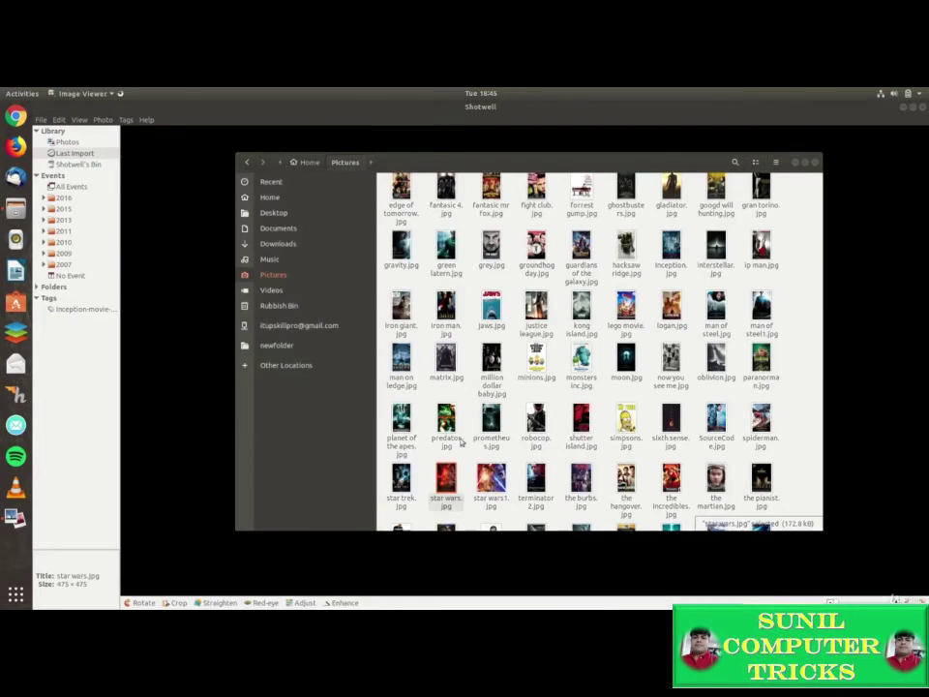
click(541, 320)
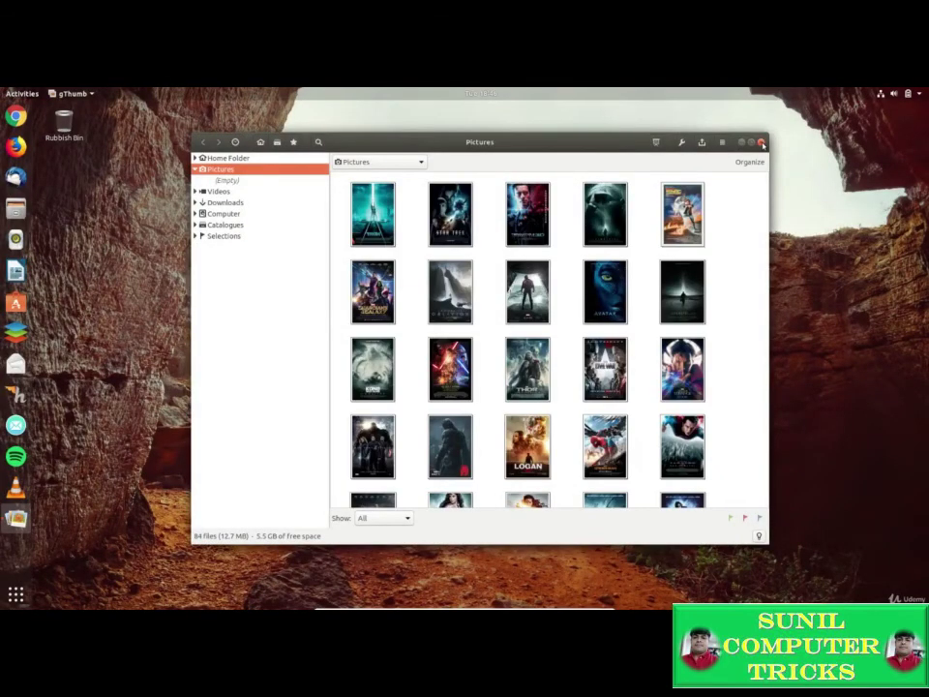
Open the Guardians of the Galaxy poster full size and step through the posters.
double_click(383, 271)
key(Right)
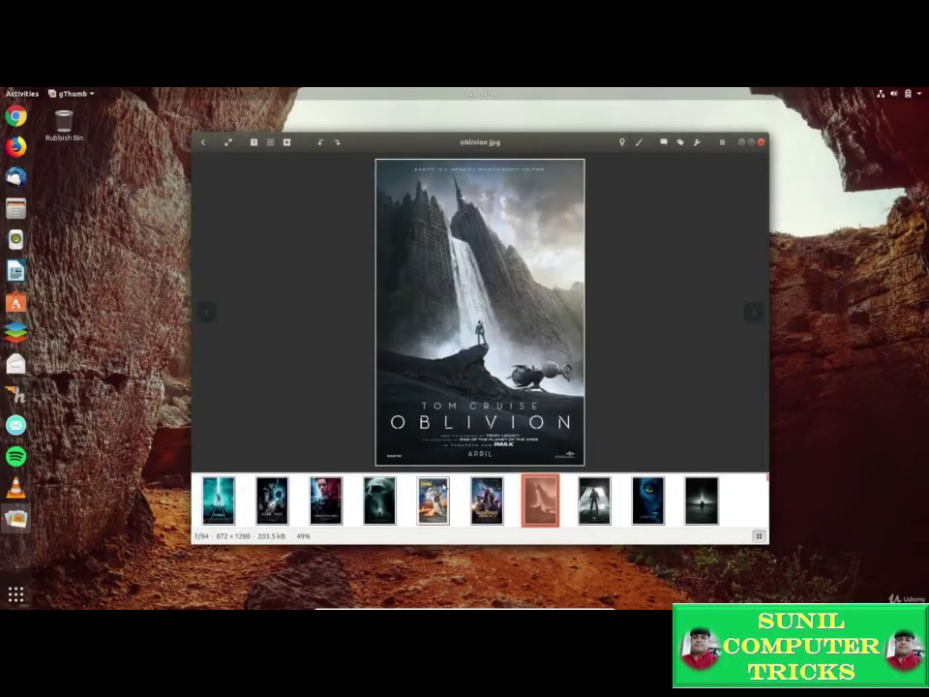
key(Right)
key(Right)
key(Right)
key(Right)
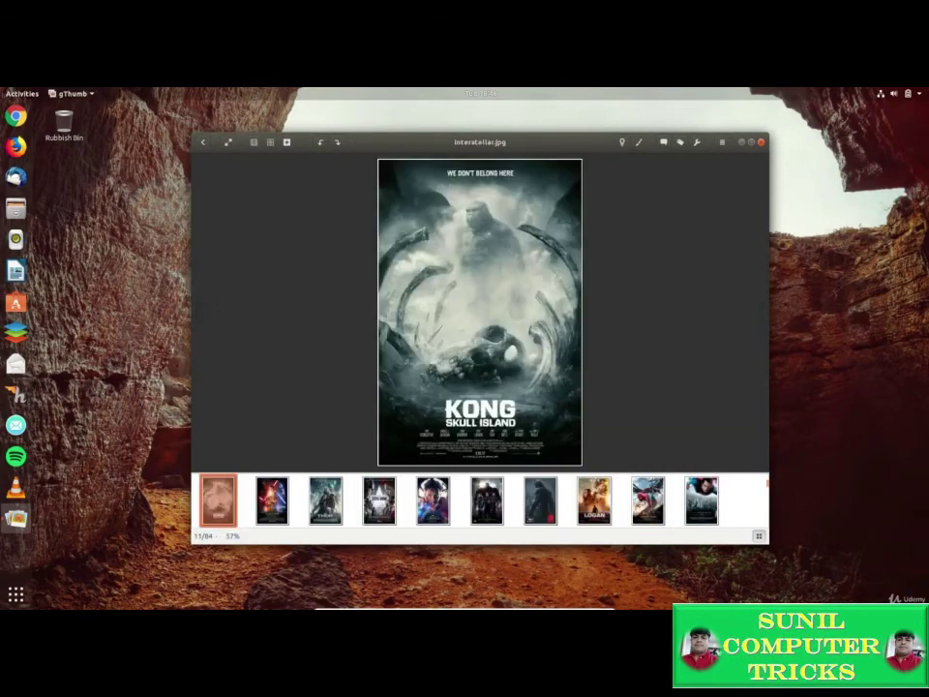
key(Right)
key(Right)
key(Right)
key(Right)
key(Right)
key(Right)
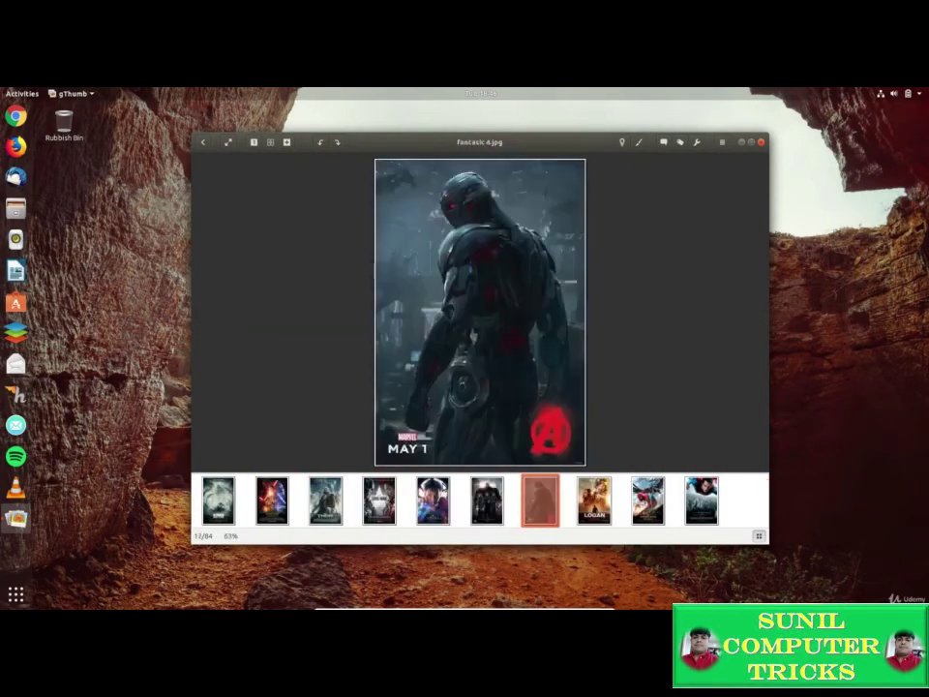
key(Right)
key(Right)
key(Right)
key(Right)
key(Right)
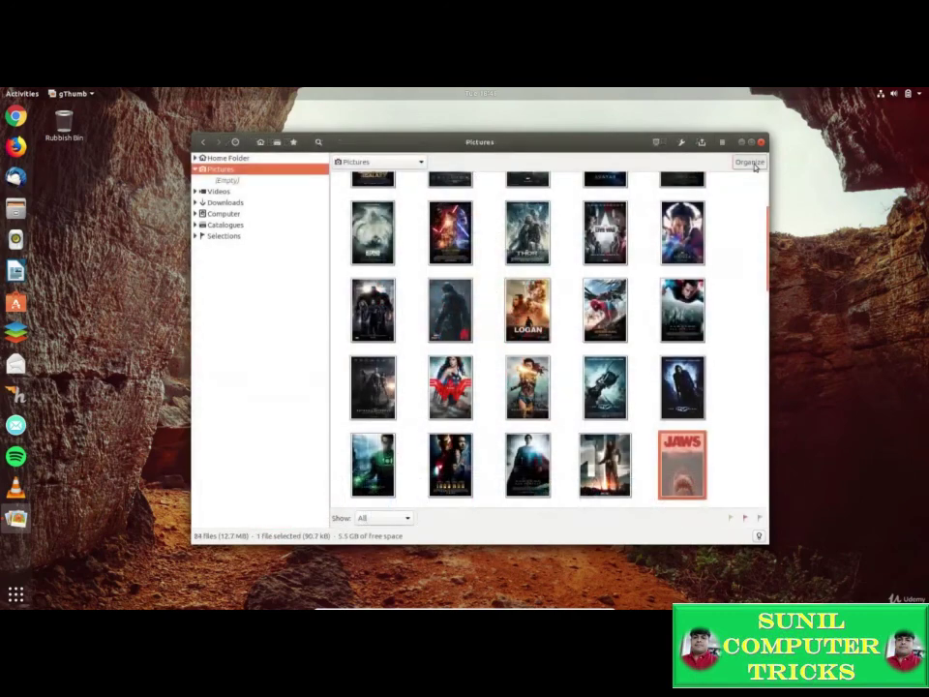
Organize the Pictures files grouped by Tag, bringing up jaws.jpg's tag list.
click(751, 162)
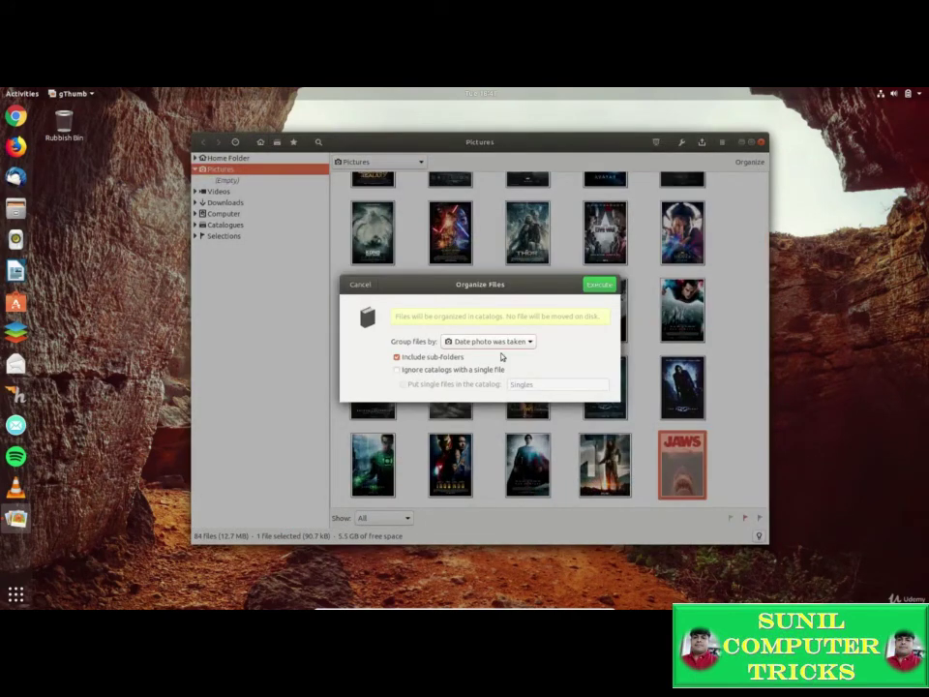
click(514, 345)
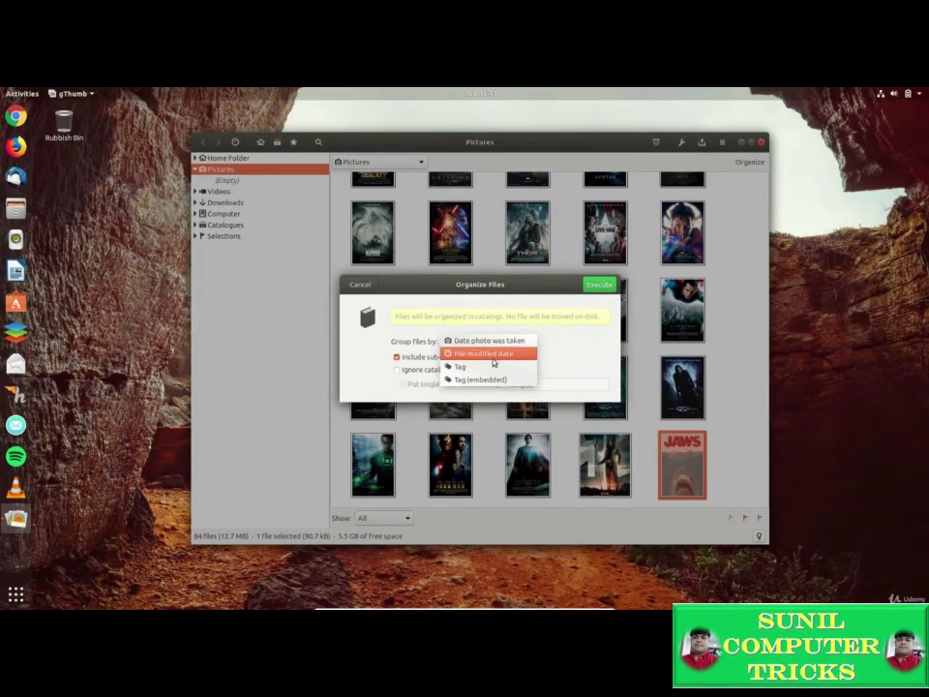
click(492, 366)
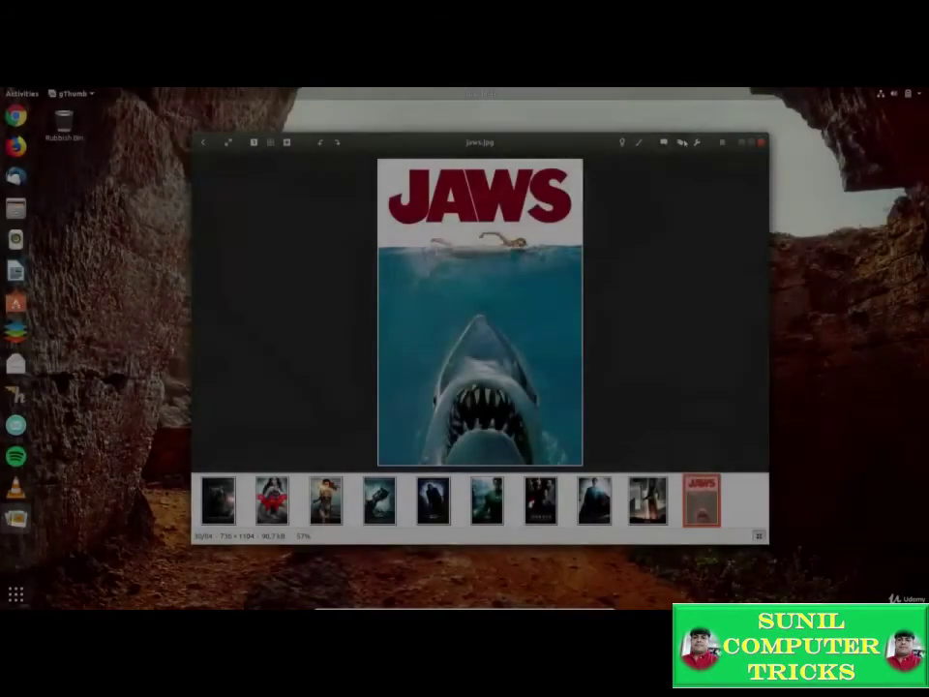
click(680, 142)
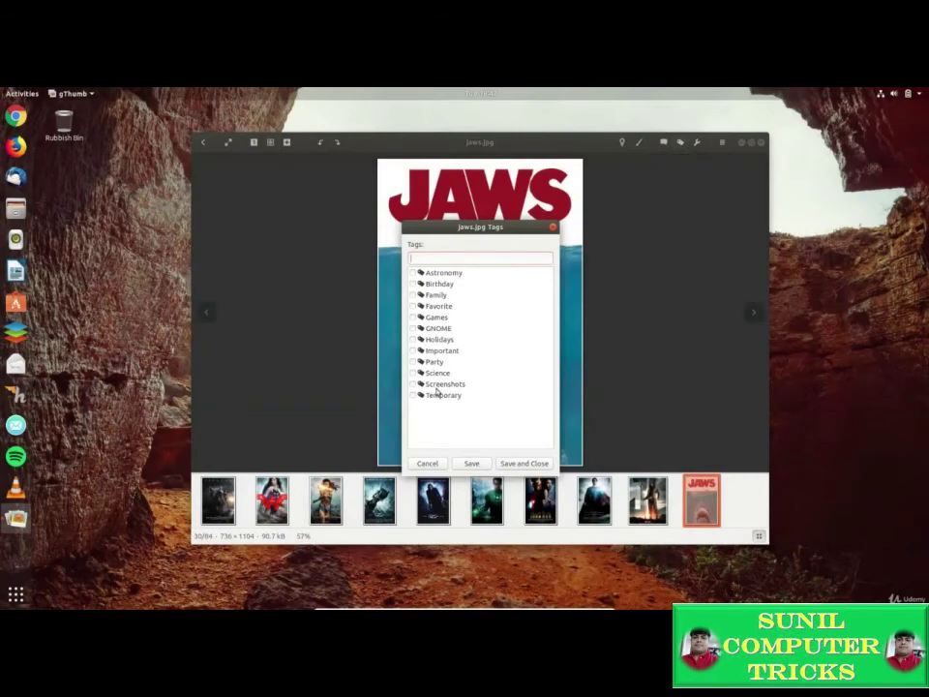
Dismiss the tag list and preview the Fresh Blue effect on avengers.jpg.
click(429, 464)
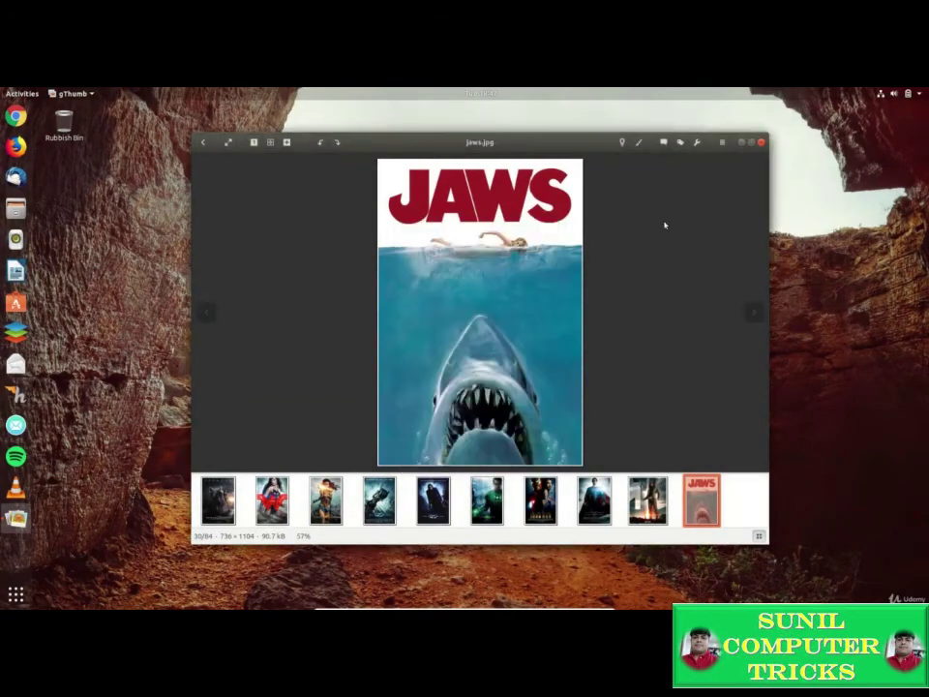
click(621, 142)
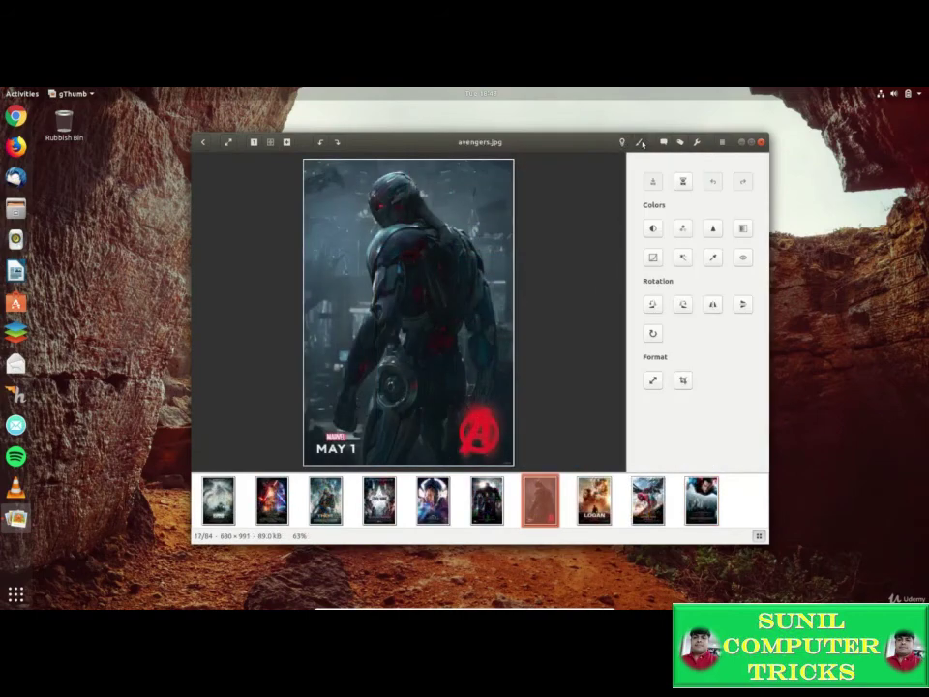
click(684, 257)
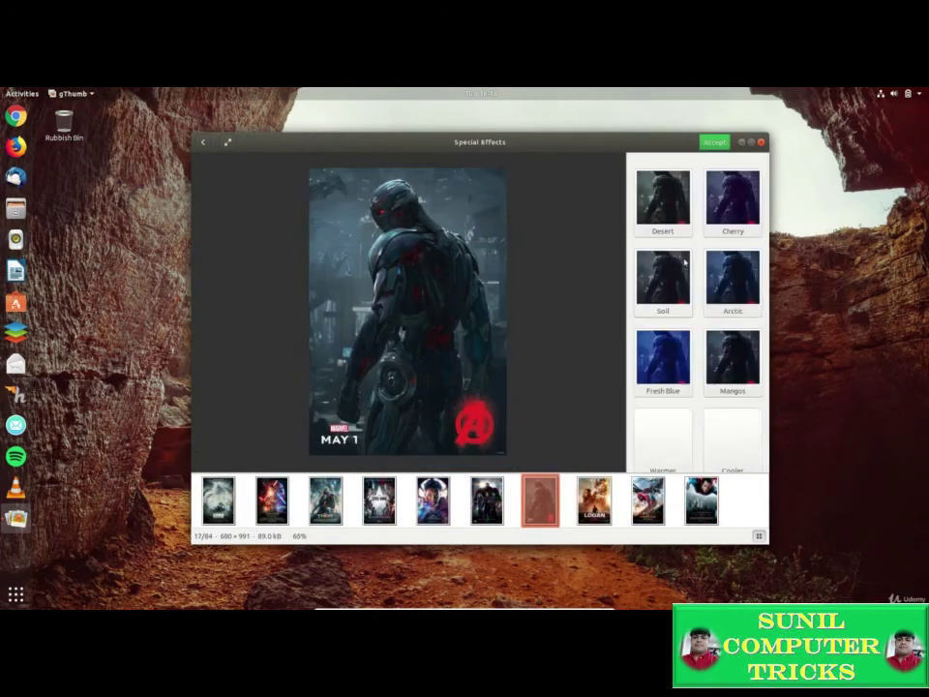
click(666, 358)
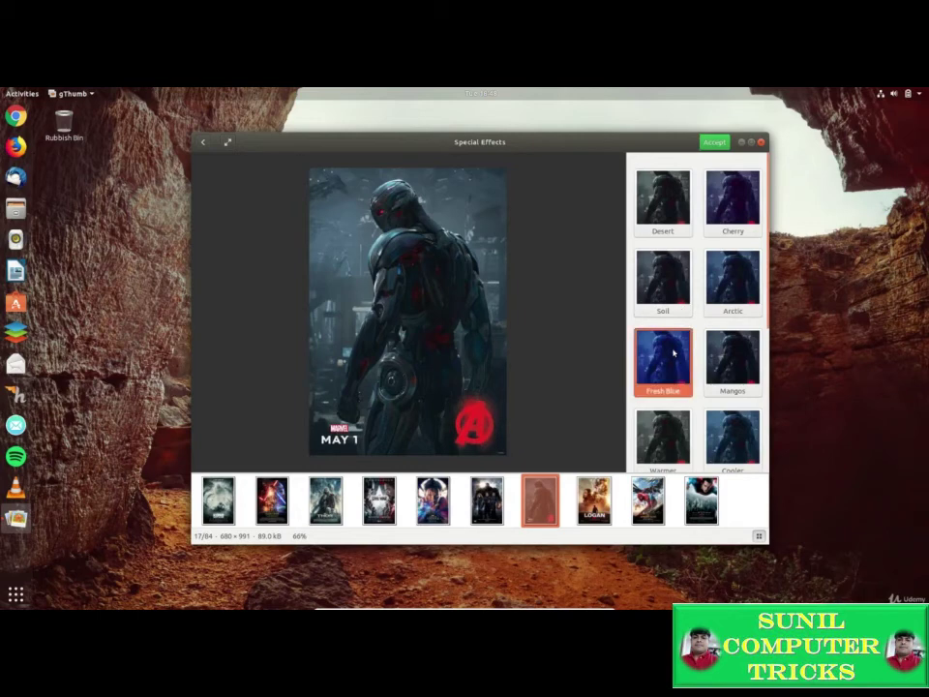
Try the Mangos, Arctic and Desert effects, discard them, and mirror the poster horizontally.
click(722, 360)
click(742, 286)
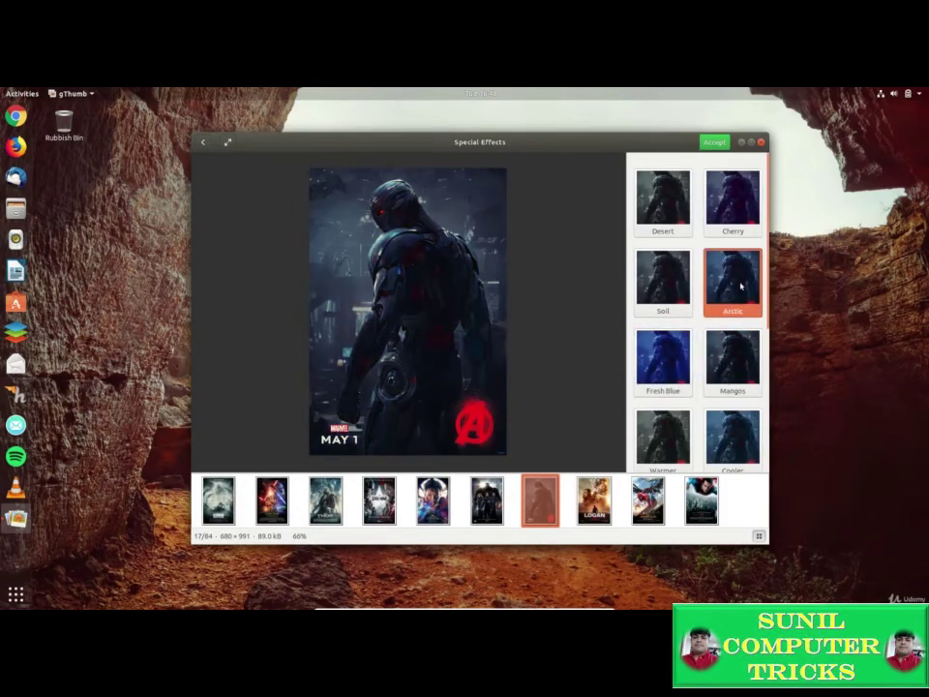
click(670, 203)
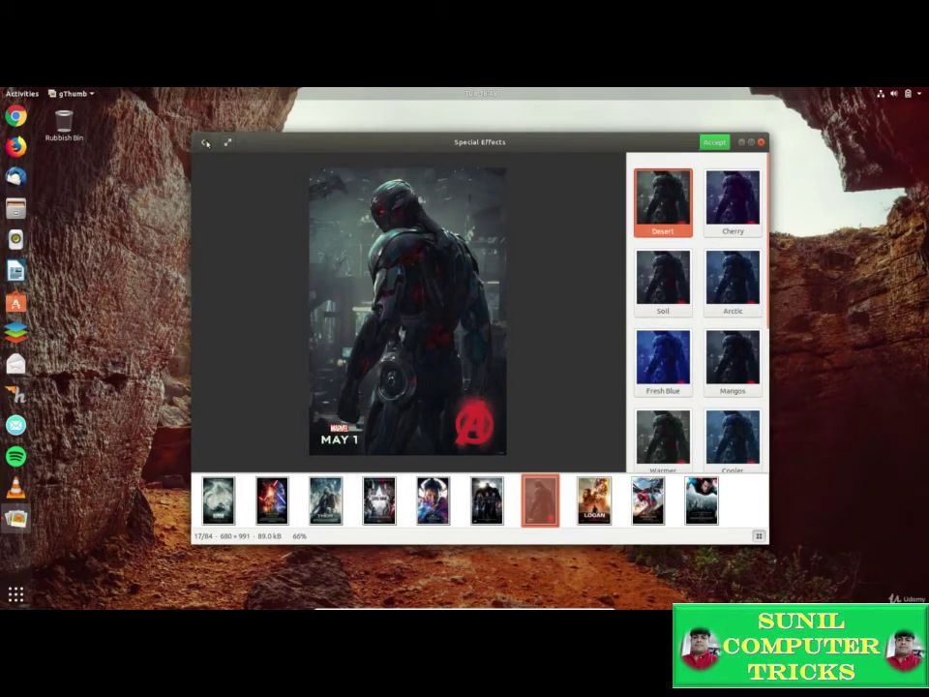
click(205, 142)
click(714, 305)
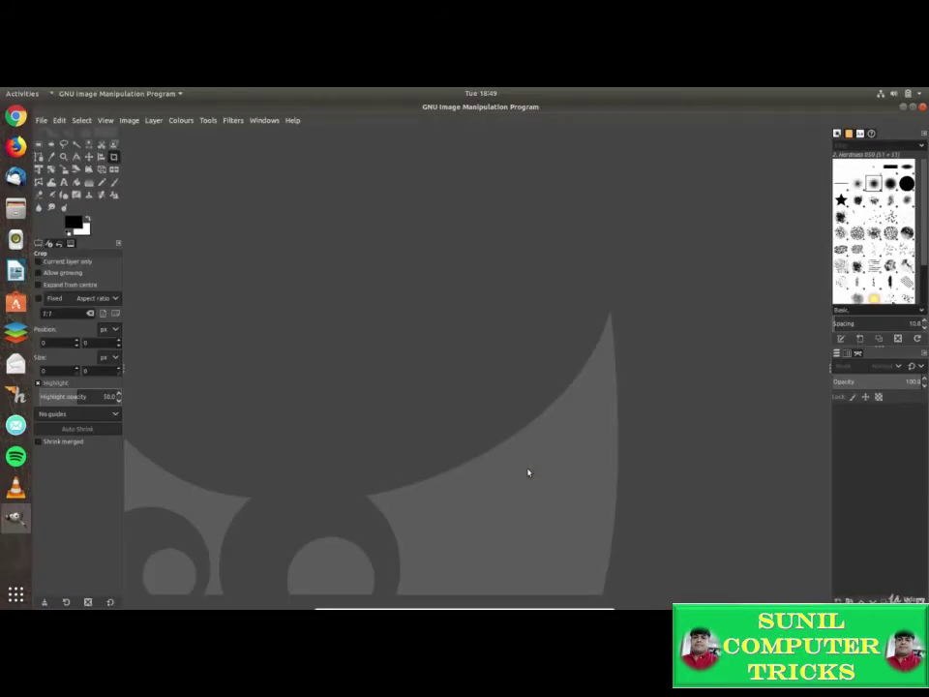
Create a new 1920×1080 image in GIMP via File > New.
click(42, 120)
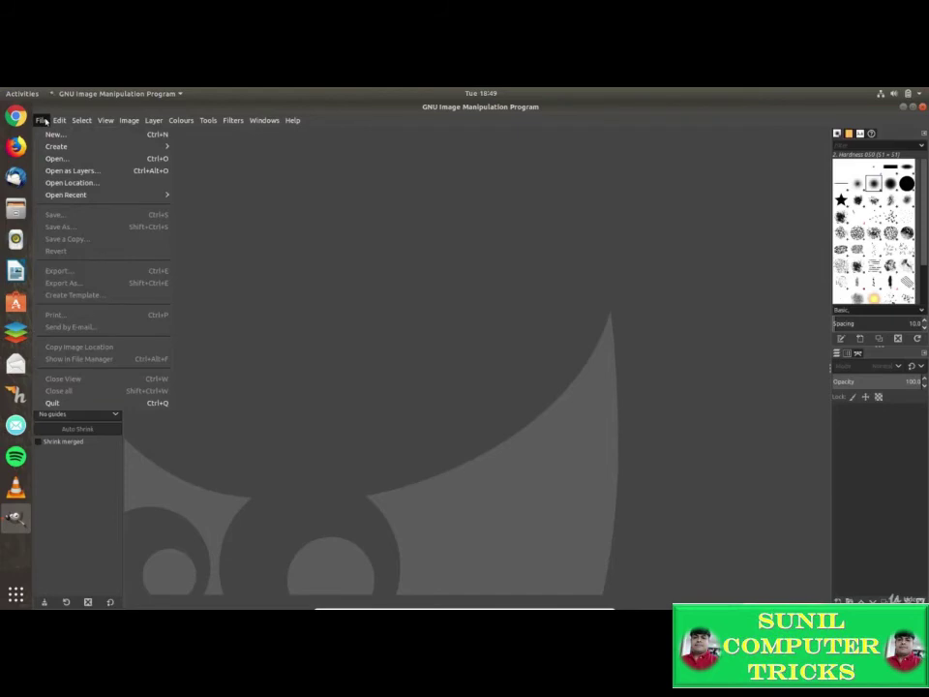
click(53, 133)
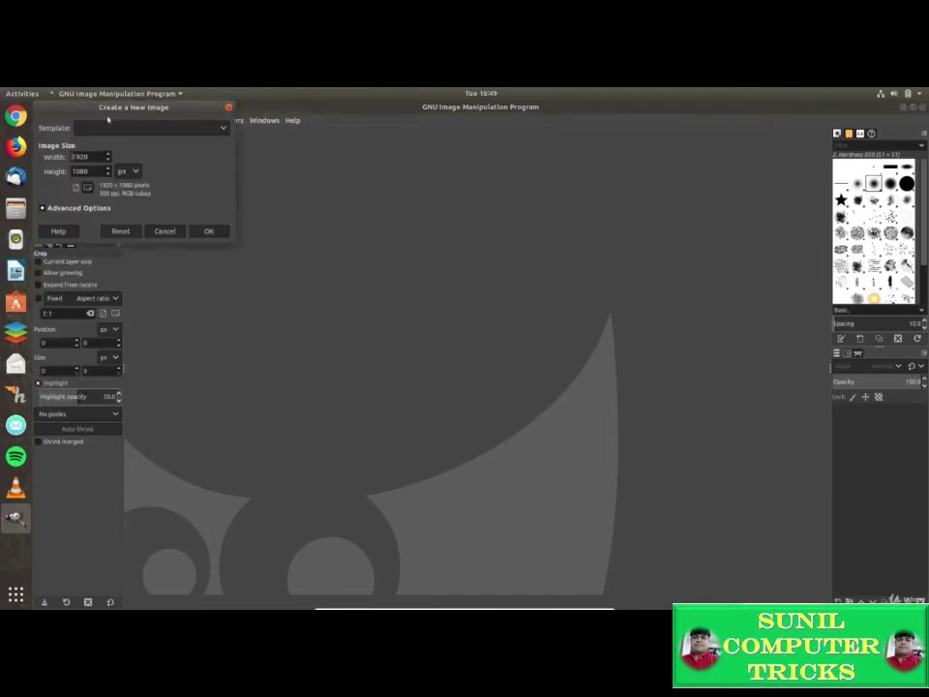
click(210, 231)
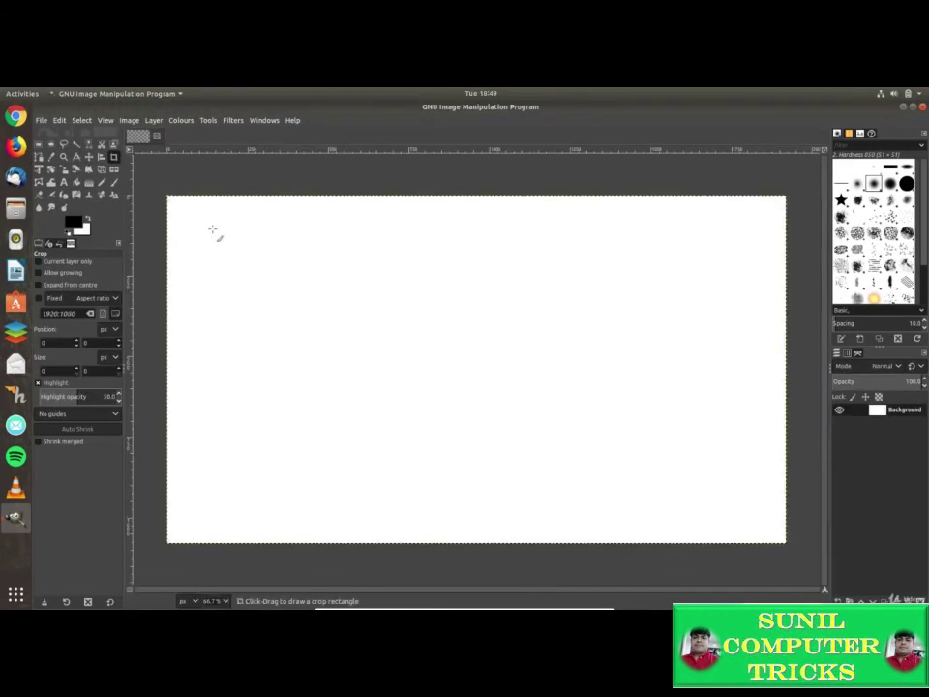
drag(212, 230, 351, 330)
click(455, 326)
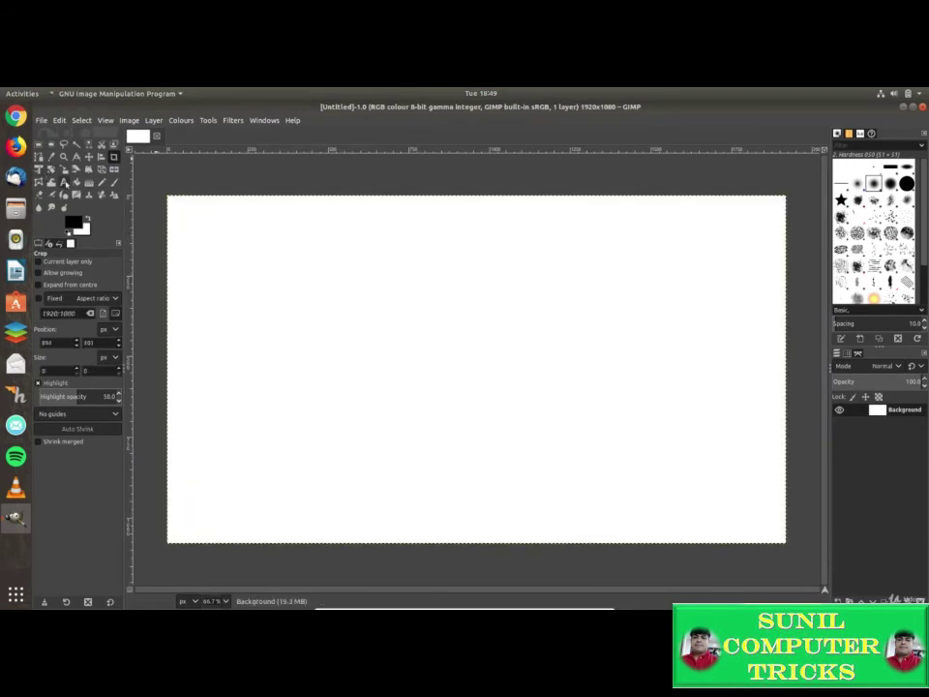
Add a two-line text layer reading 'sjh' and 'skd' to the canvas.
click(64, 182)
drag(301, 278, 347, 325)
text(sjh)
key(Return)
text(skd)
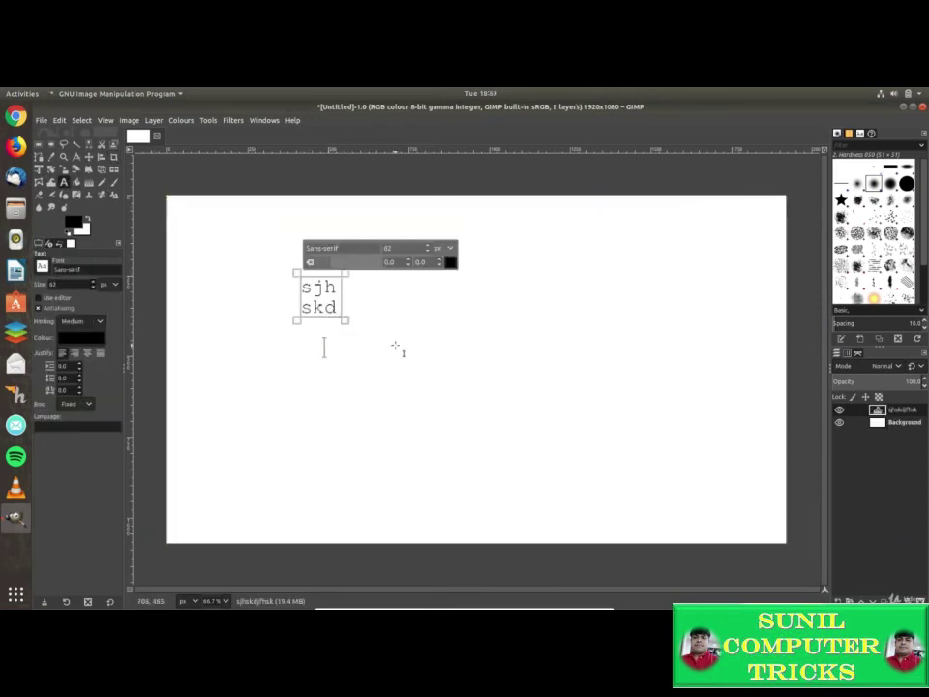
click(395, 346)
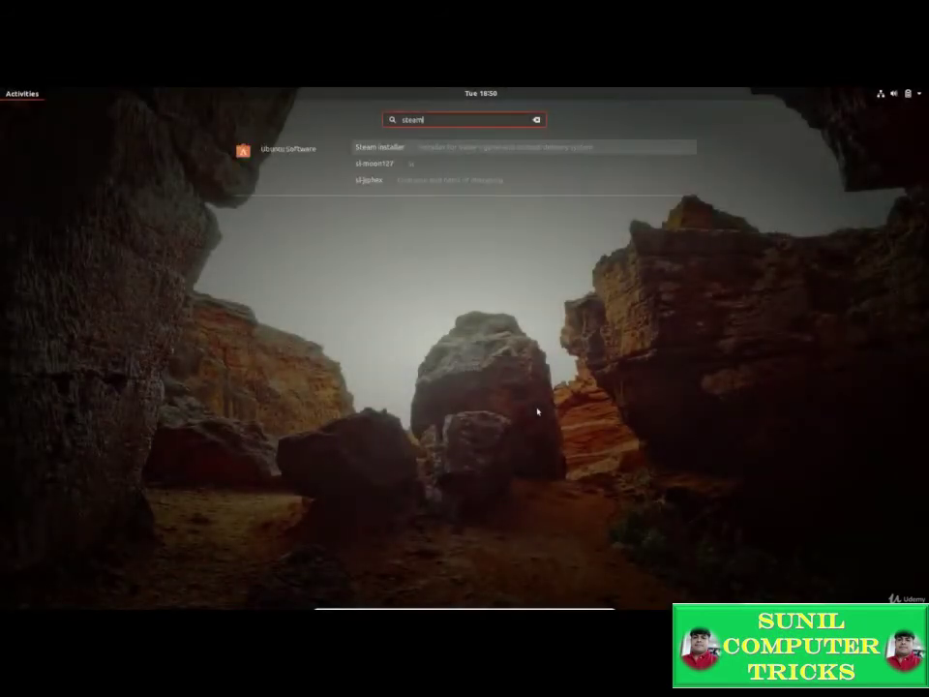
Install the Steam Installer from Ubuntu Software and add Steam to Favourites.
click(416, 150)
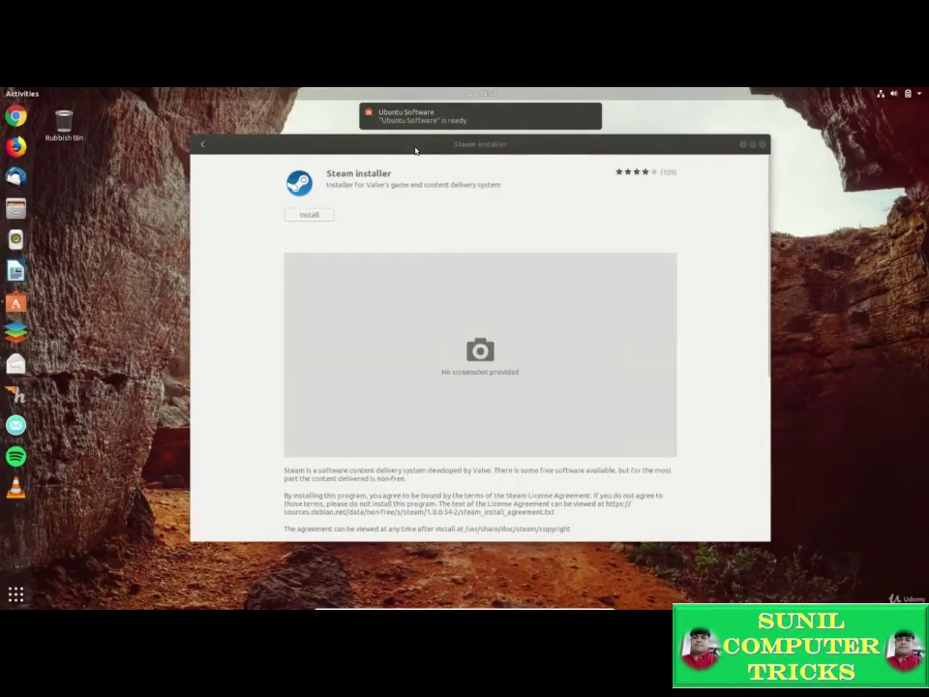
click(306, 215)
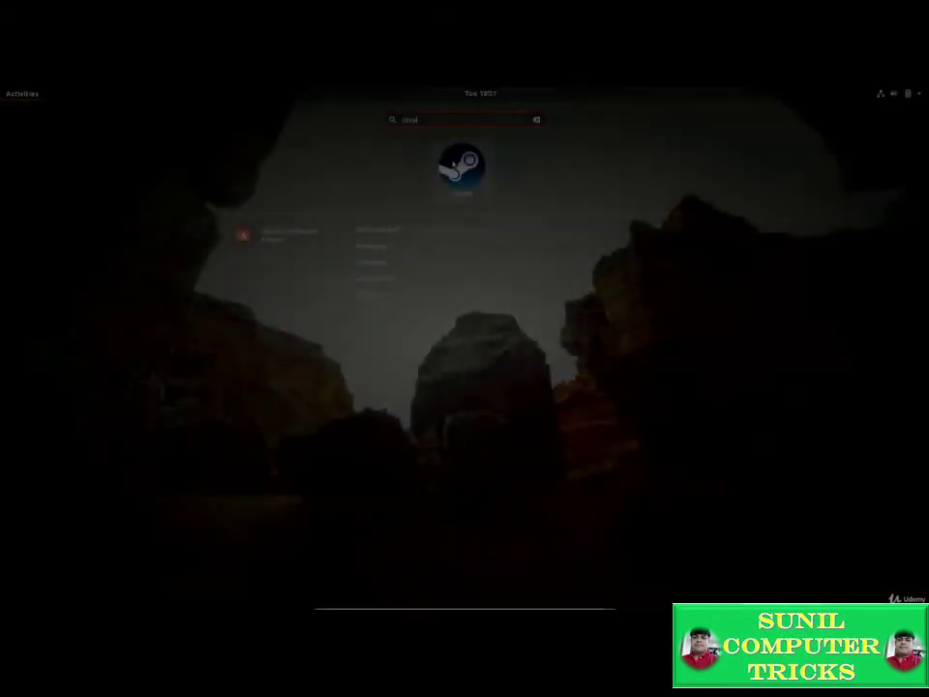
right_click(462, 167)
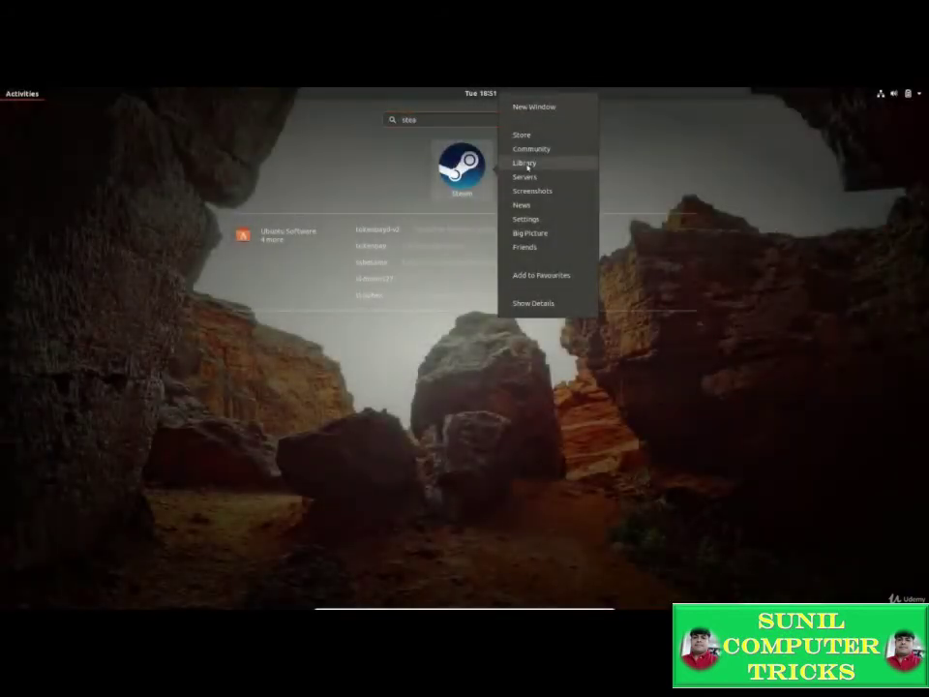
click(527, 275)
key(Escape)
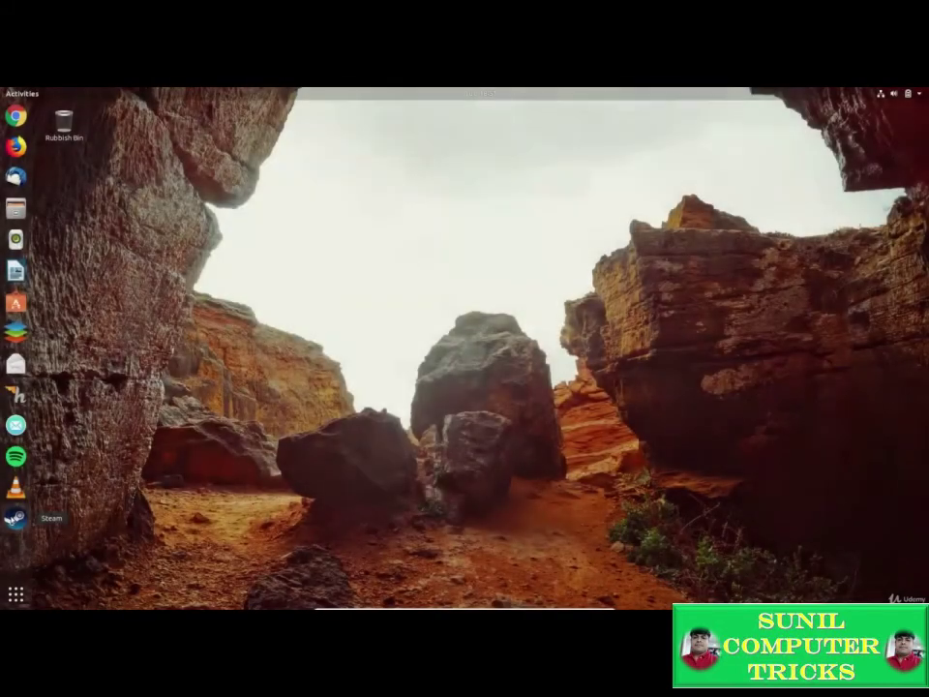
Launch Steam from the dock and open the Store's SteamOS + Linux games page.
click(15, 518)
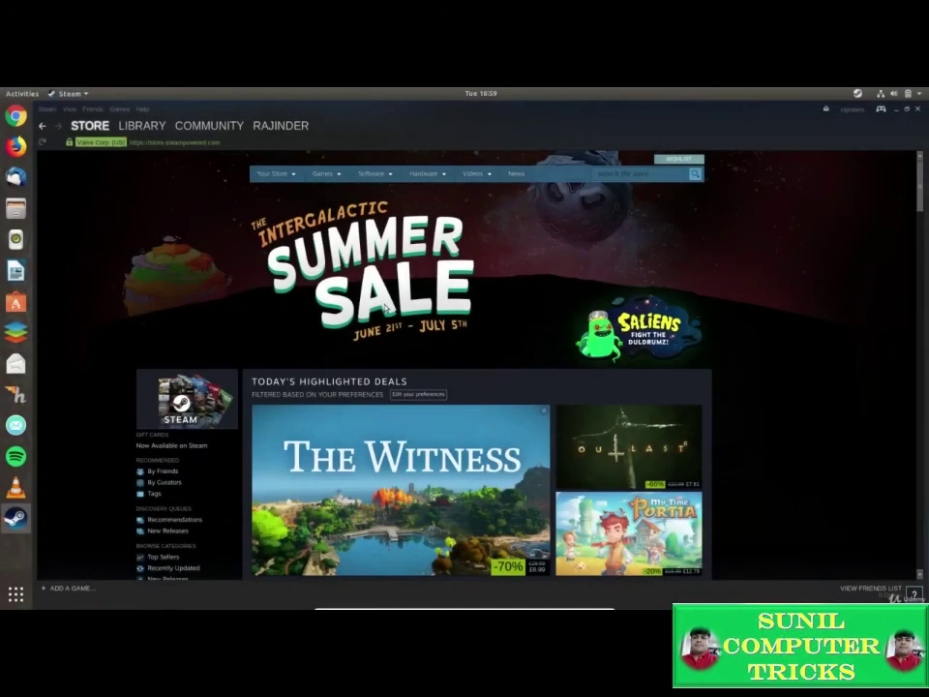
mouse_move(323, 173)
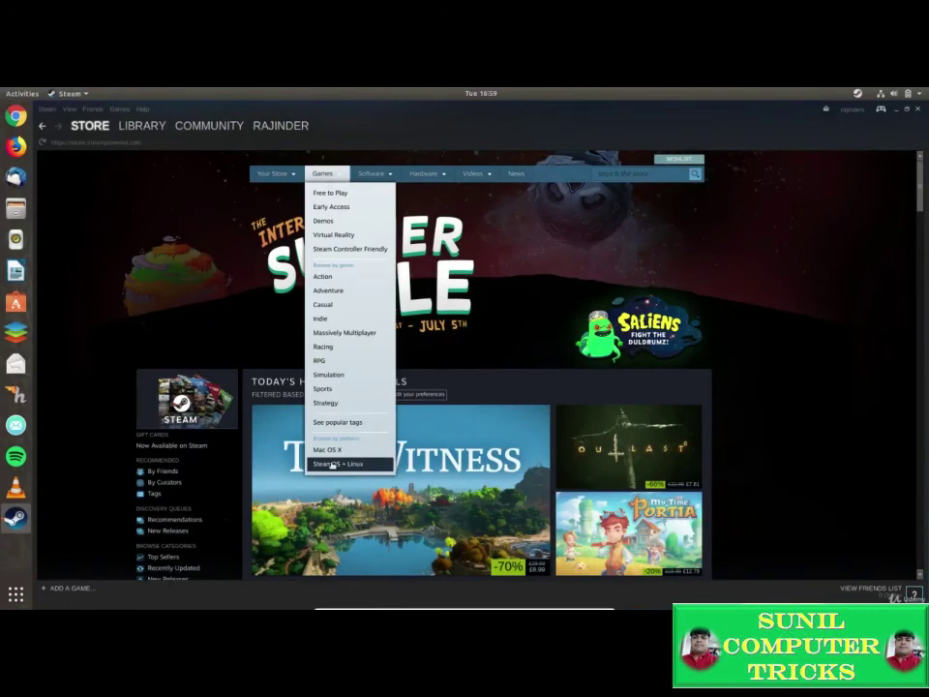
click(332, 464)
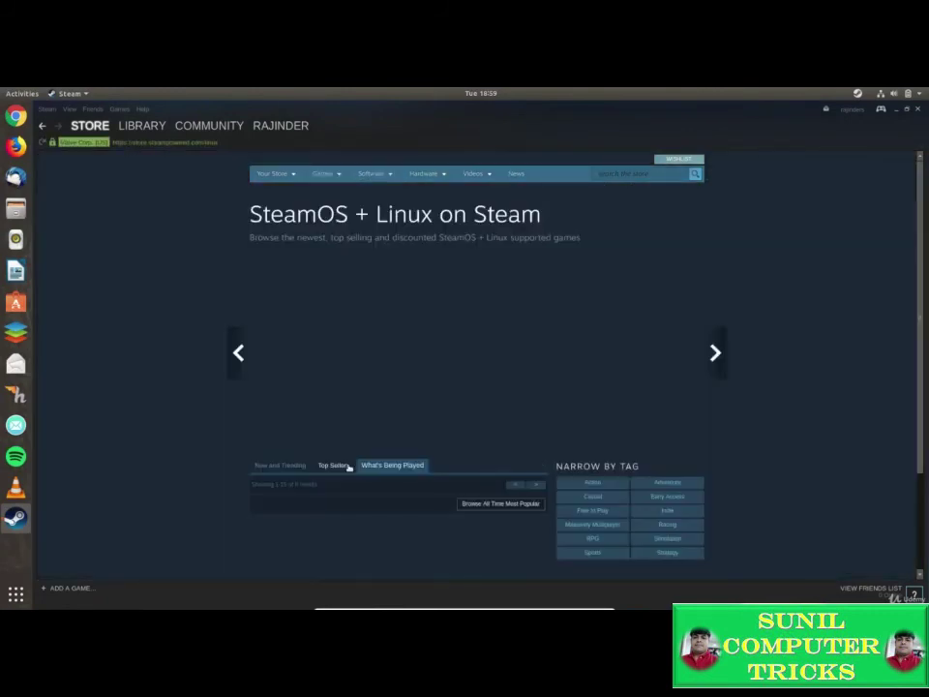